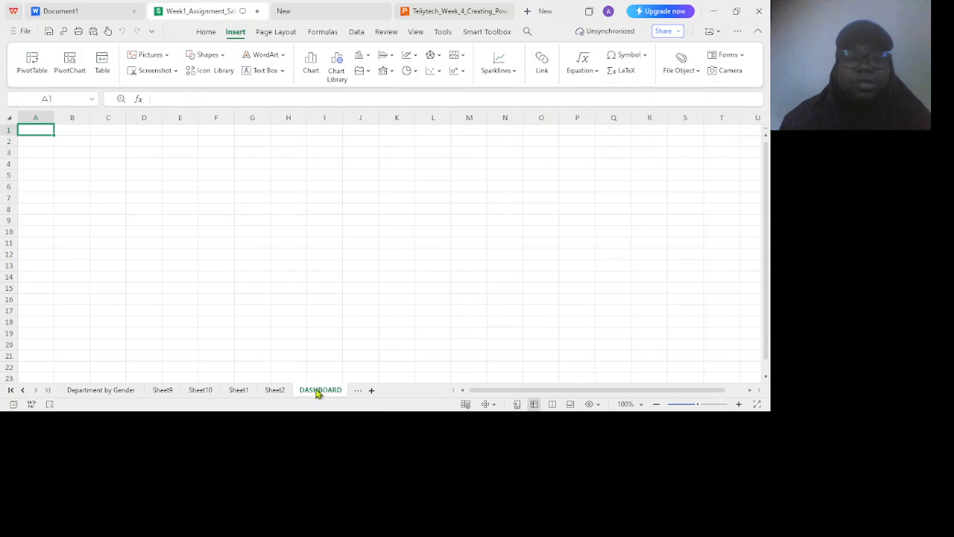
Look through Sheet1, Sheet2, Sheet9 and the Department by Gender pivot sheet, ending on the DASHBOARD sheet.
left_click(242, 392)
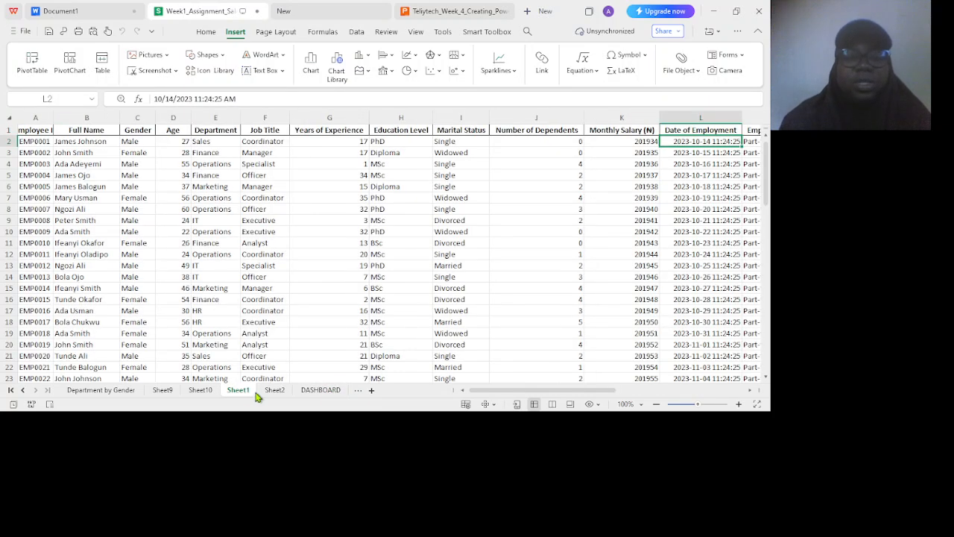
left_click(273, 391)
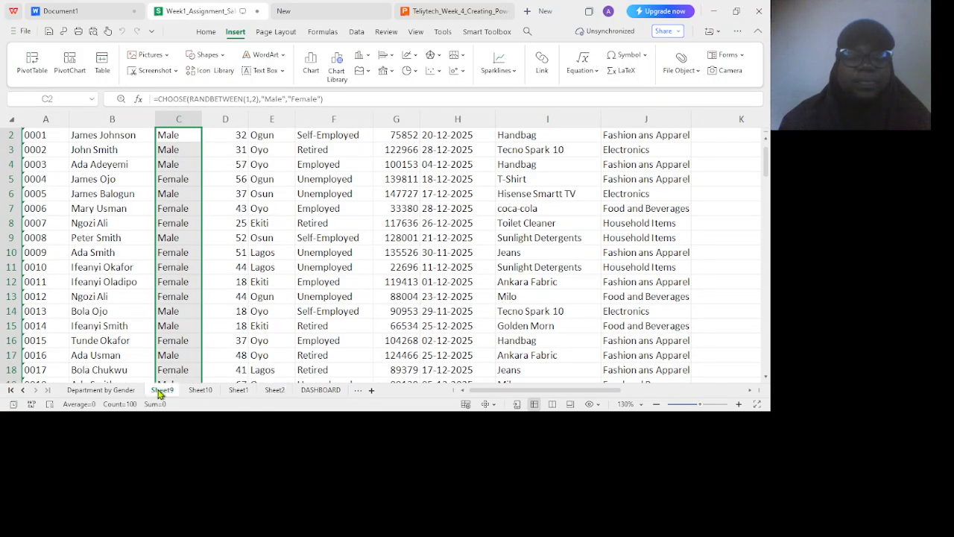
left_click(161, 391)
left_click(123, 394)
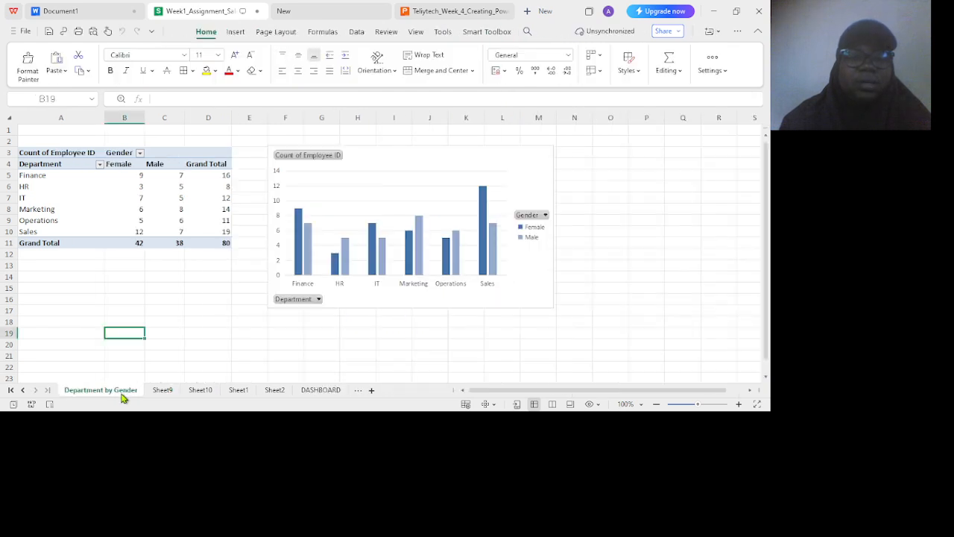
left_click(22, 392)
left_click(22, 392)
left_click(23, 392)
left_click(22, 391)
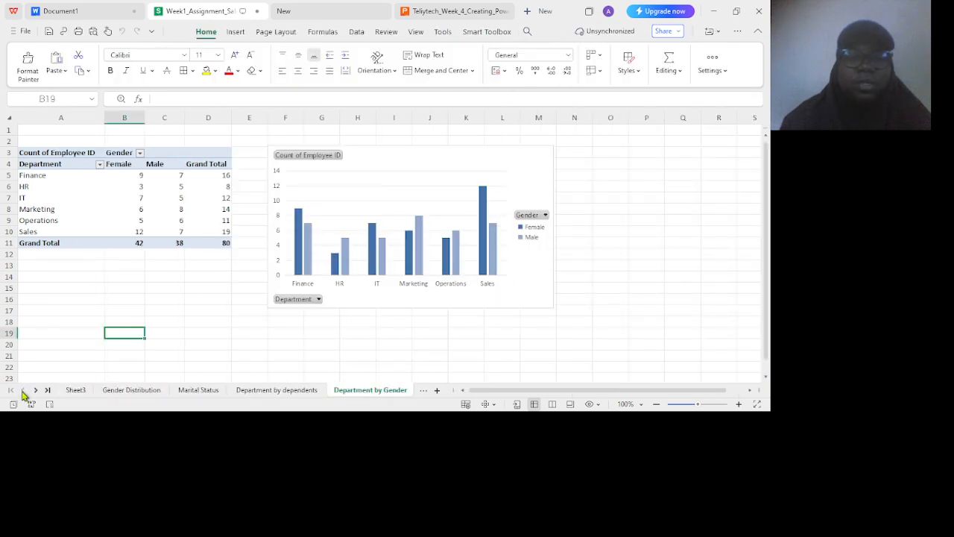
left_click(48, 390)
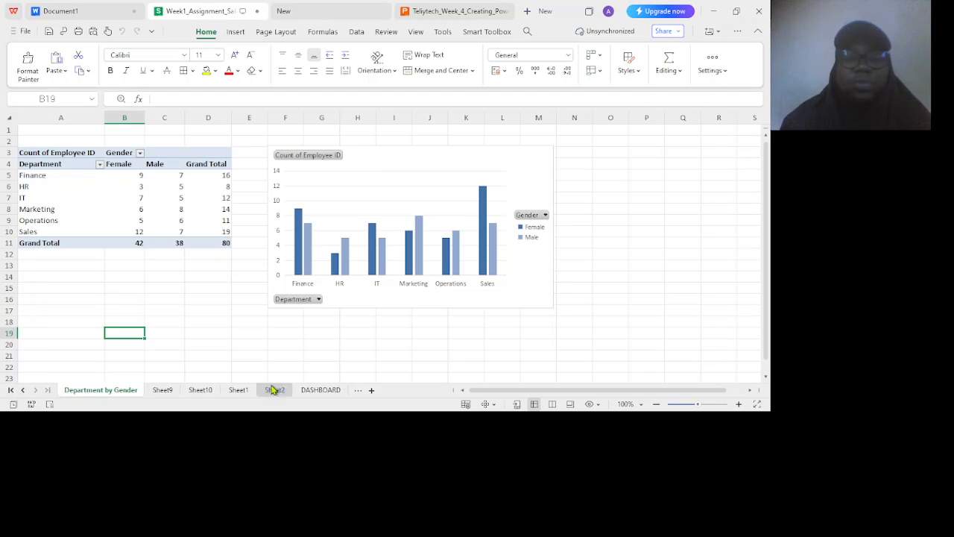
left_click(332, 390)
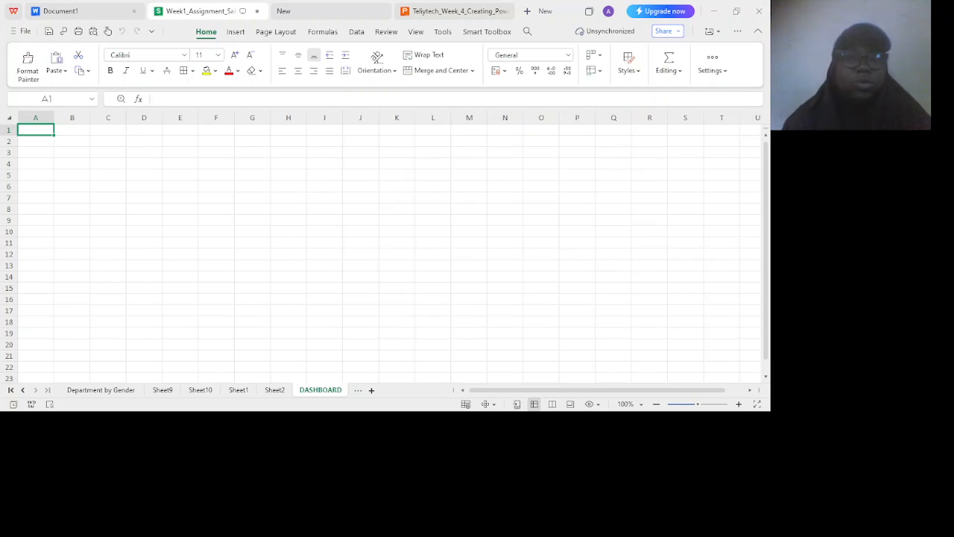
left_click(85, 135)
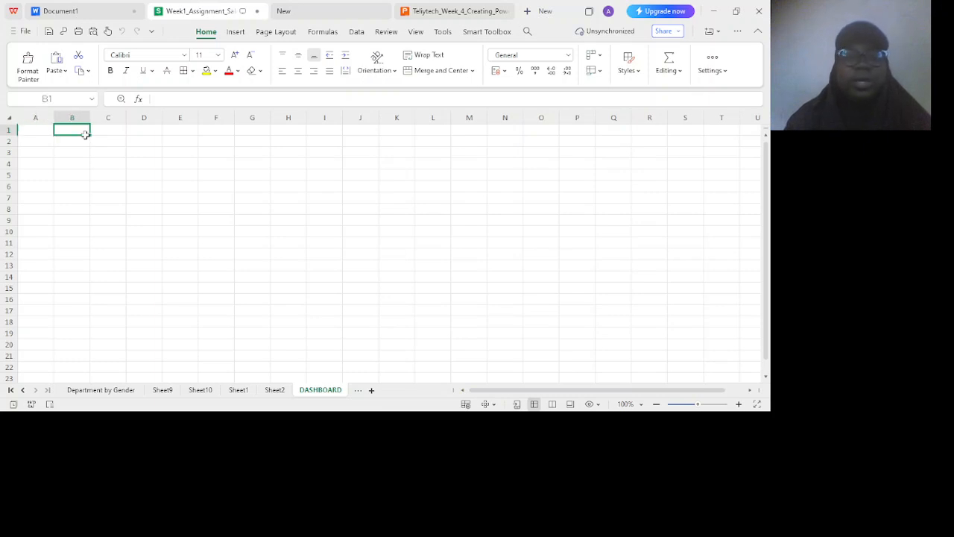
left_click(234, 34)
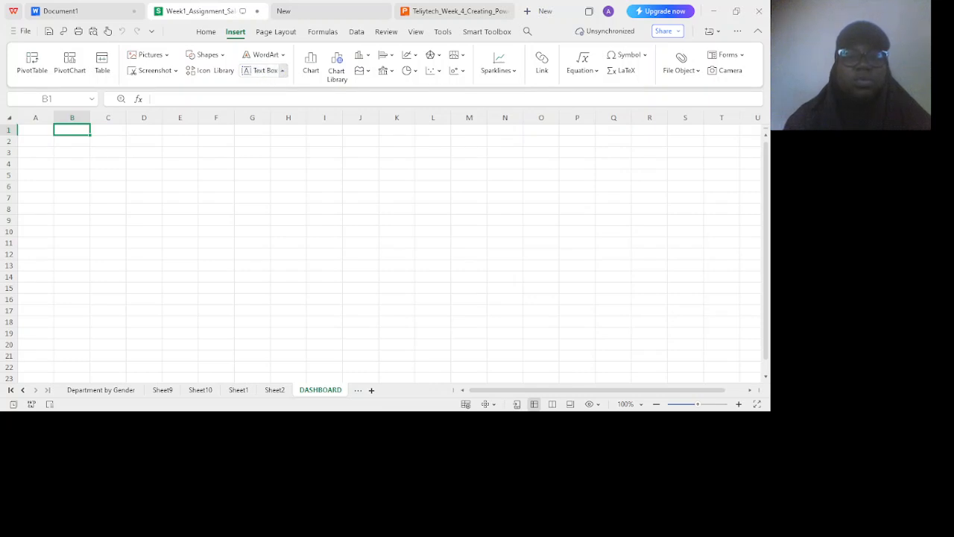
left_click(105, 134)
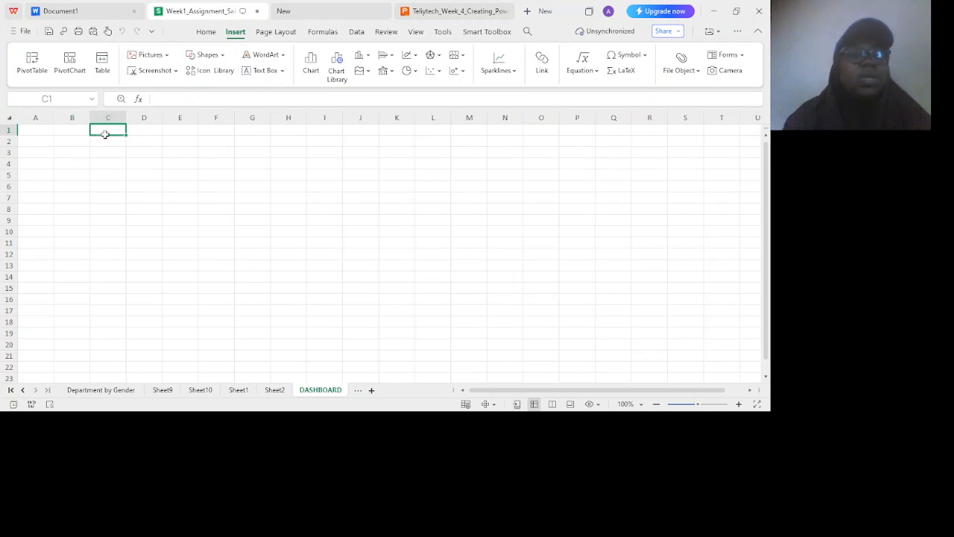
double_click(87, 130)
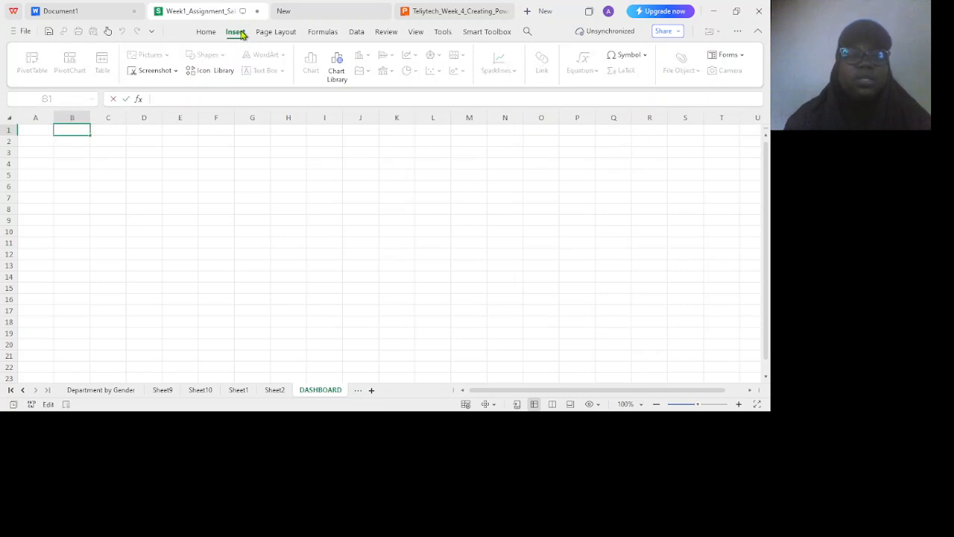
left_click(219, 33)
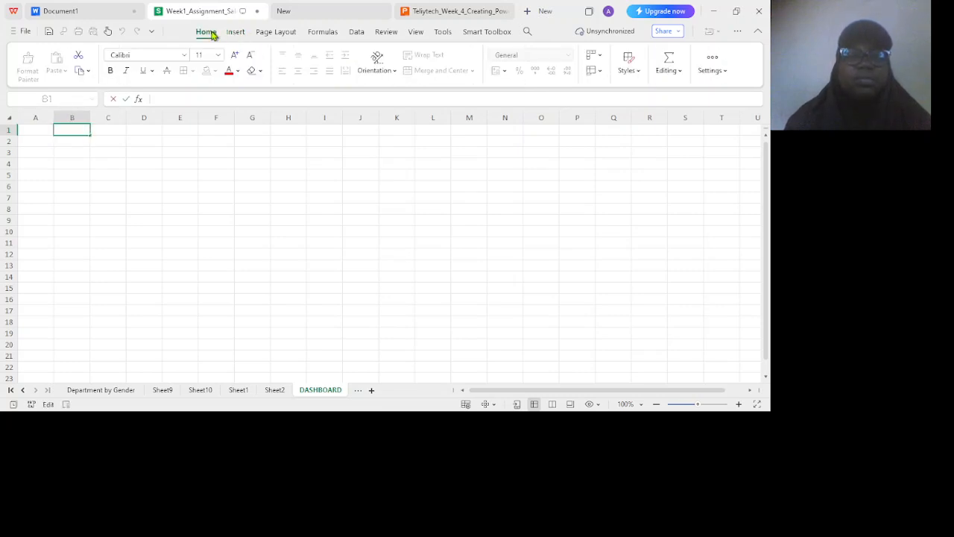
left_click(237, 36)
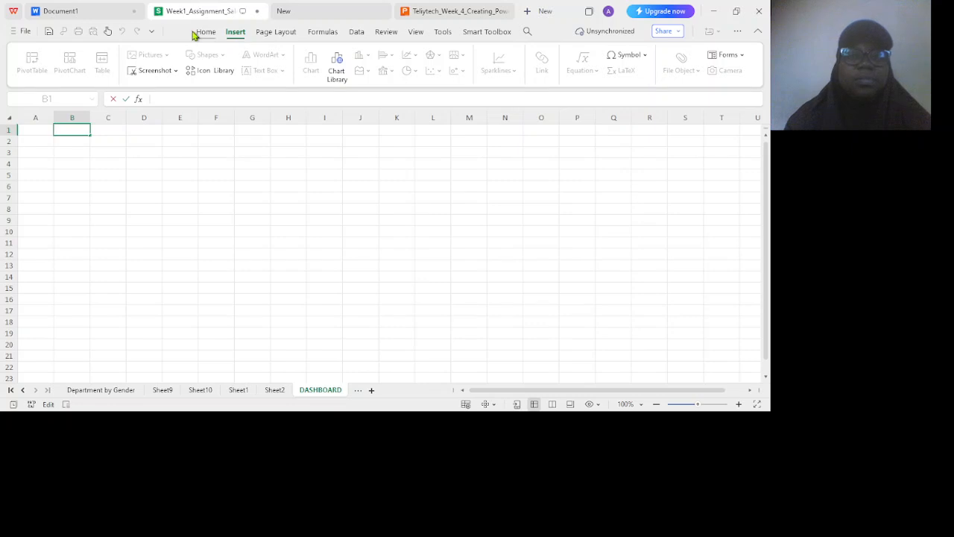
left_click(206, 32)
left_click(120, 145)
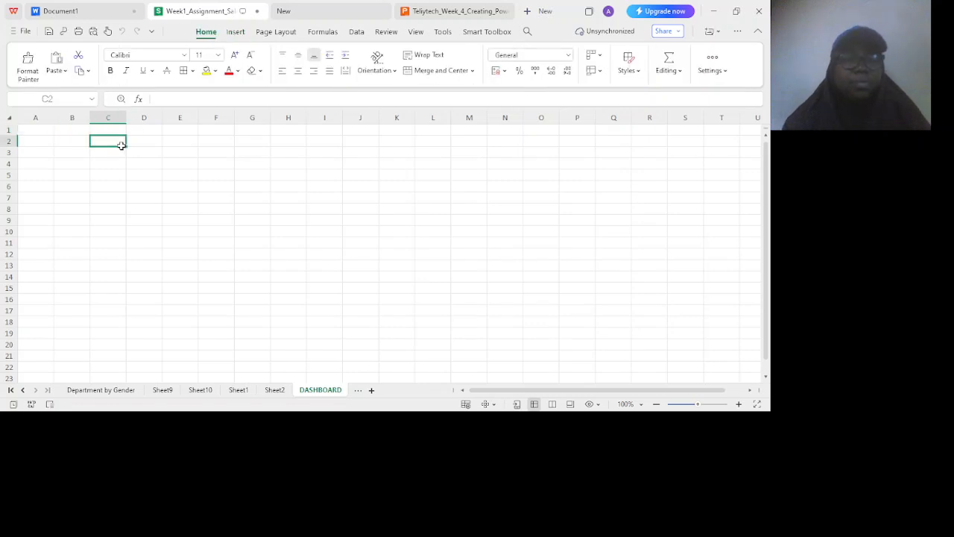
Add a text box spanning the top of the DASHBOARD sheet for the title "EMPLOYEE WORKFORCE ANALYTICS DASHBOARD" and centre its text.
left_click(237, 32)
left_click(283, 72)
left_click(276, 118)
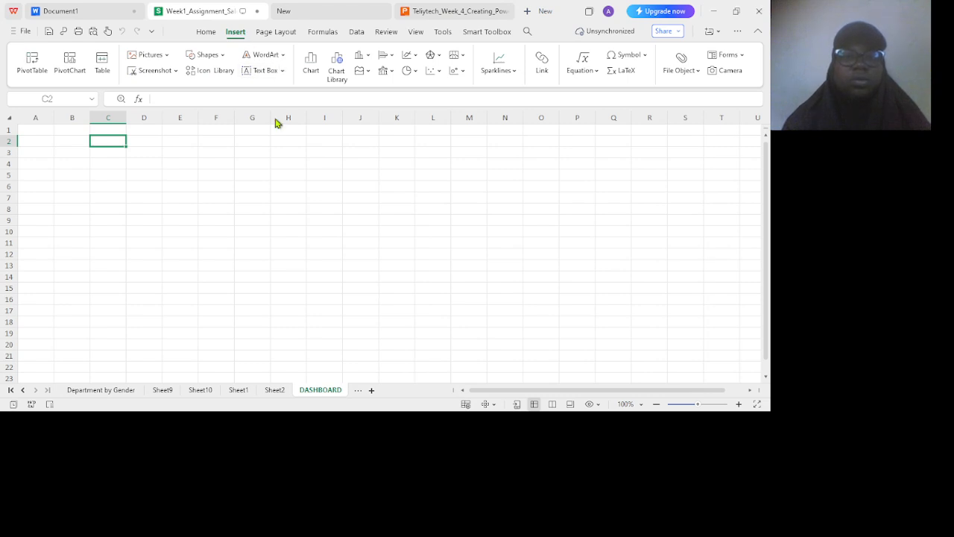
left_click(220, 144)
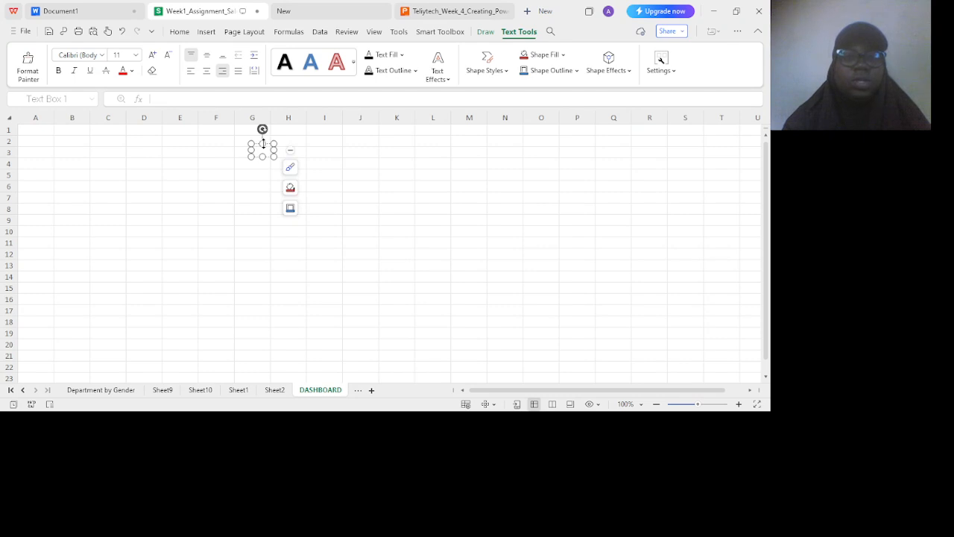
left_click_drag(264, 130, 499, 142)
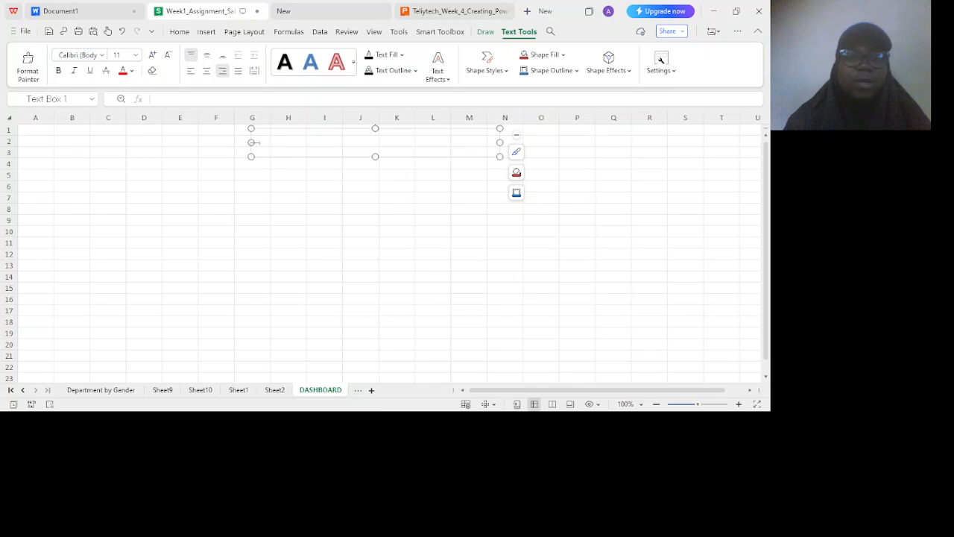
left_click_drag(252, 142, 54, 129)
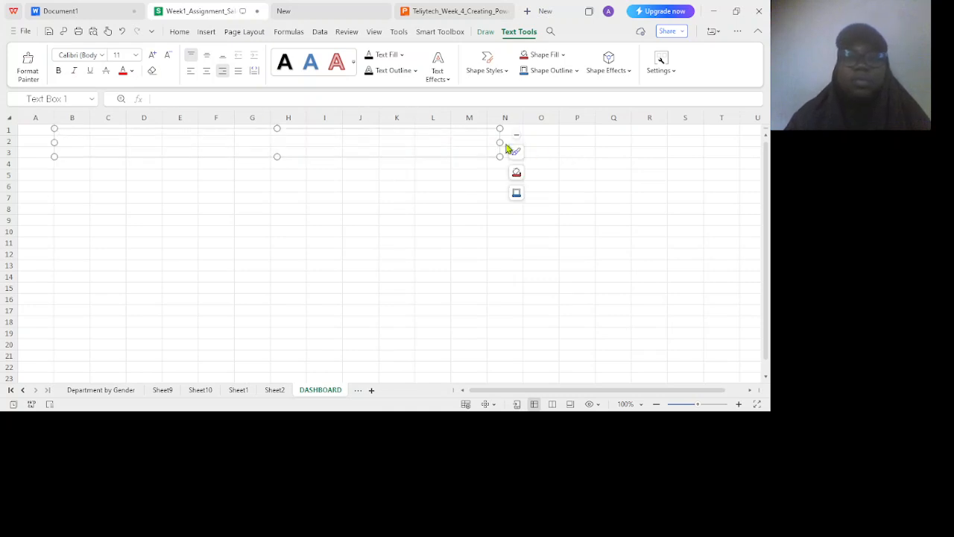
left_click_drag(500, 142, 743, 124)
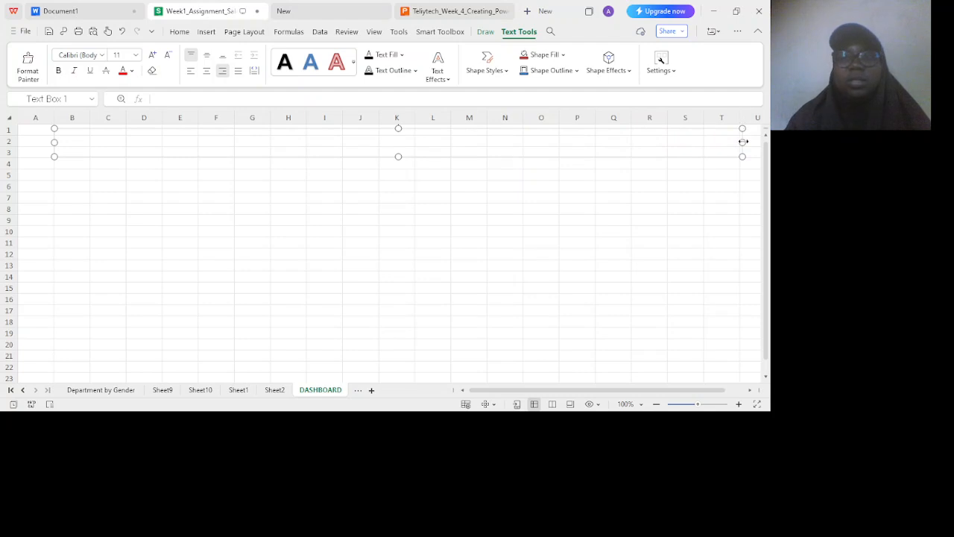
left_click_drag(760, 138, 758, 138)
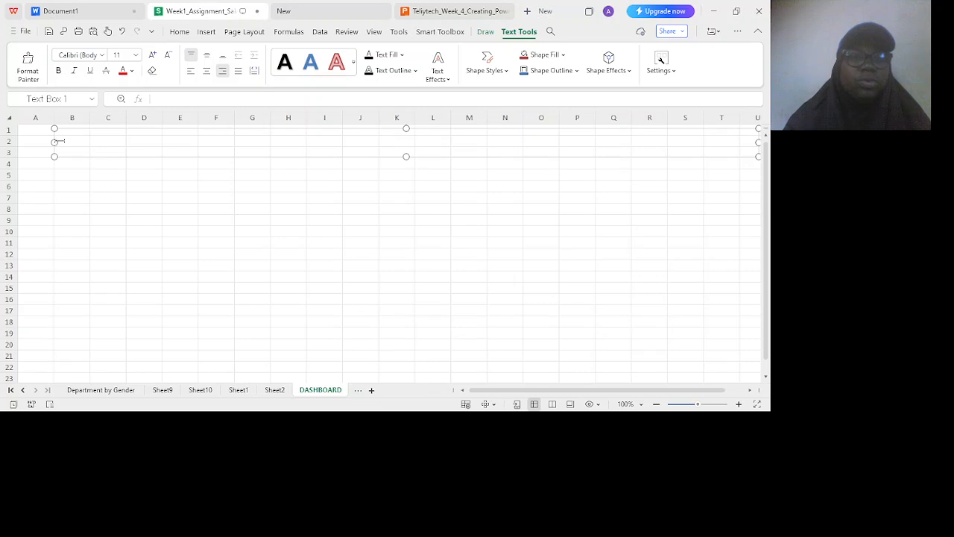
left_click_drag(56, 142, 21, 141)
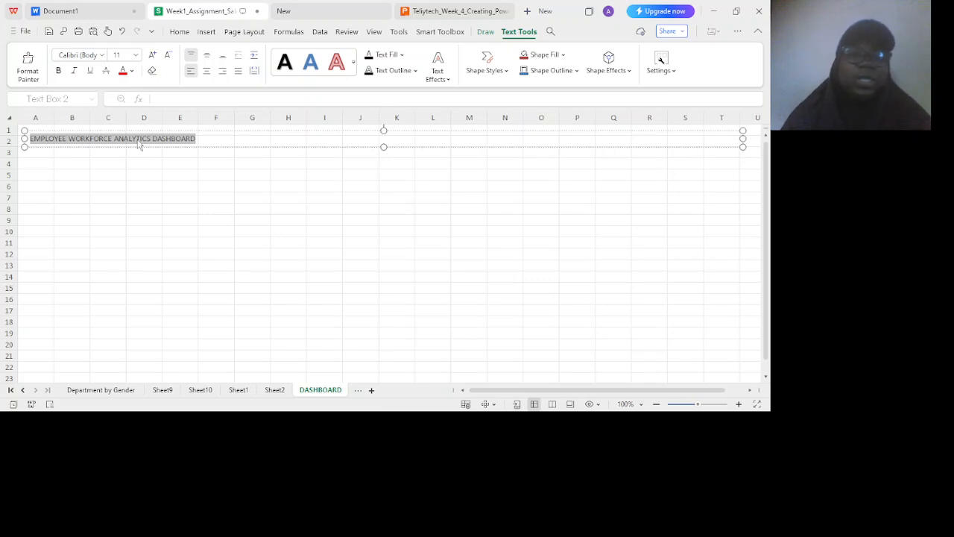
left_click(204, 72)
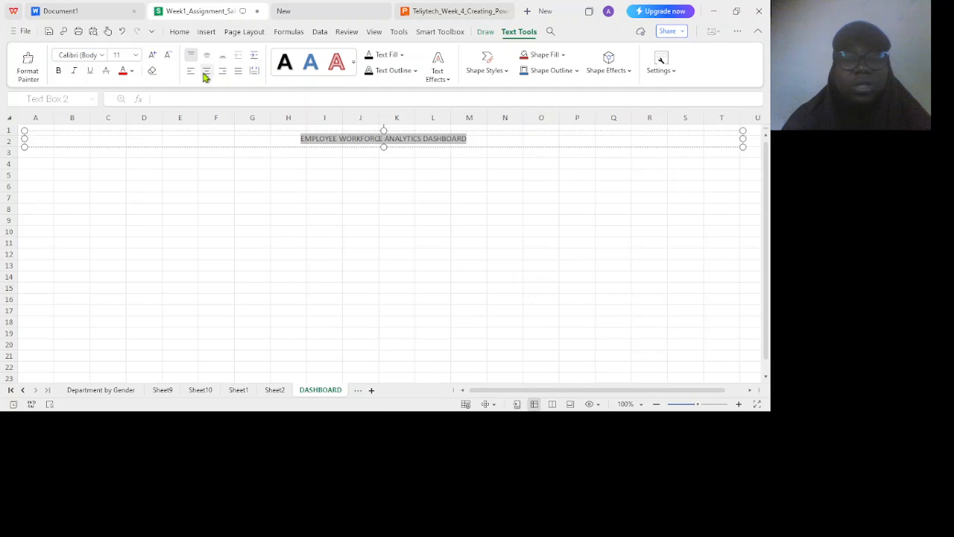
Switch to the Teliytech Week 4 presentation and look through its slides on charts and dashboards, ending on "Let's Build It Together".
left_click(437, 11)
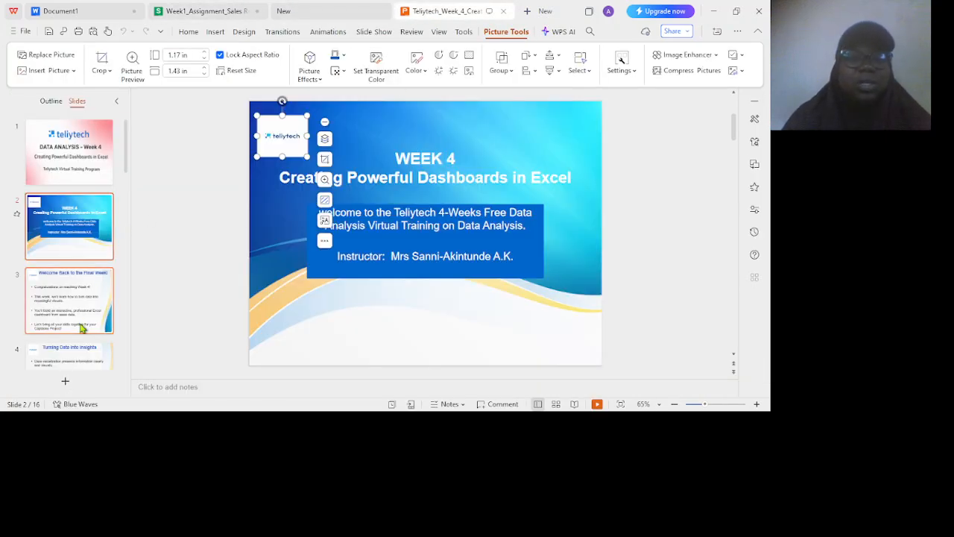
left_click(74, 298)
left_click(70, 348)
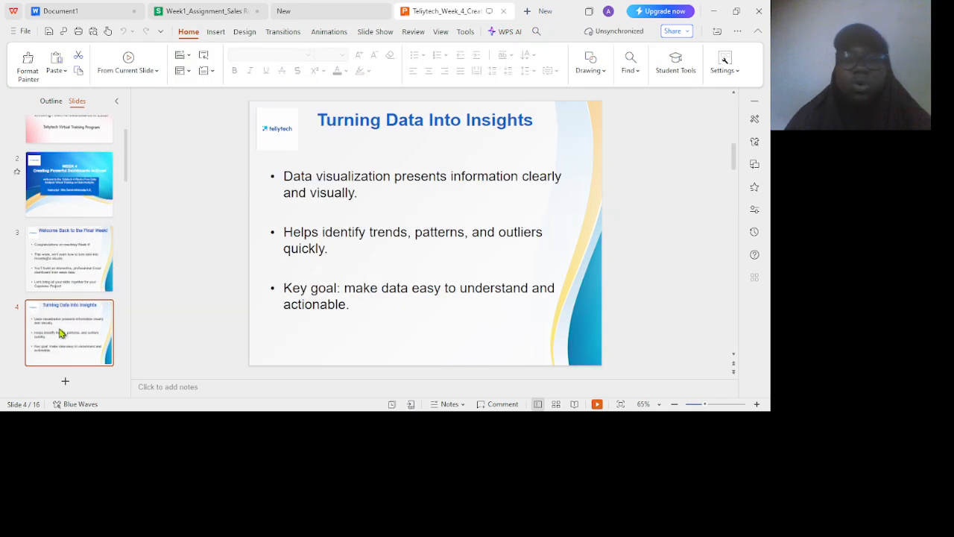
key("Down")
key("Down")
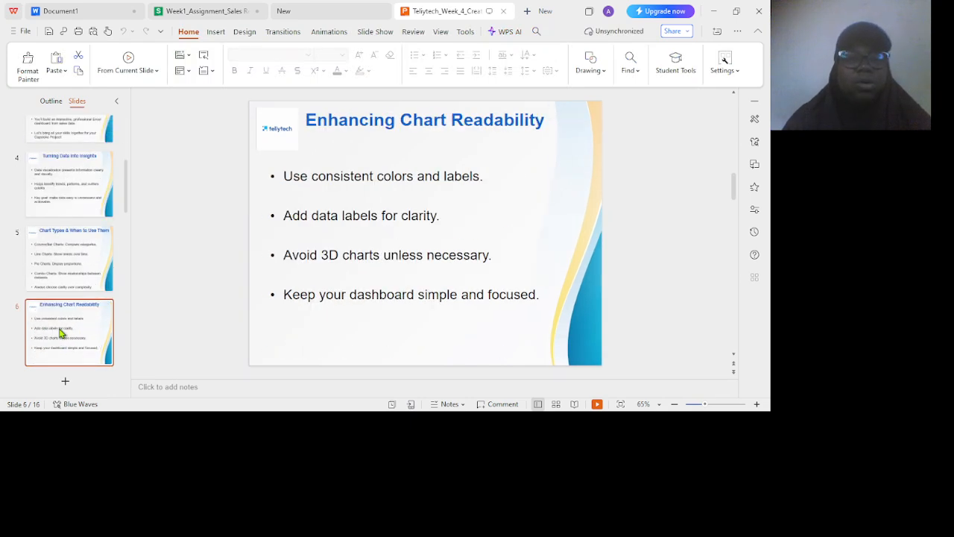
key("Down")
key("Down")
key("Down")
key("Down")
key("Up")
key("Down")
key("Down")
key("Up")
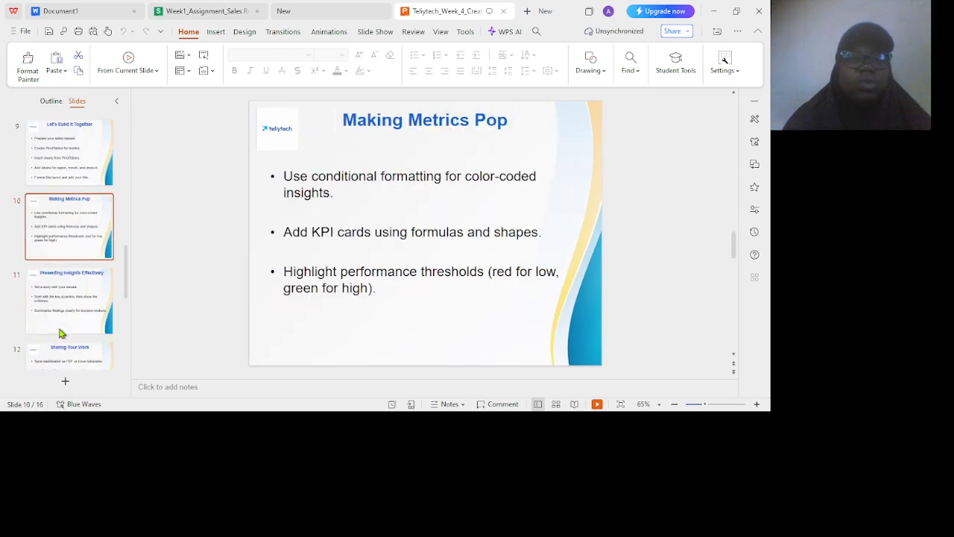
key("Down")
key("Down")
key("Down")
key("Down")
key("Down")
key("Up")
key("Up")
key("Up")
key("Up")
key("Up")
key("Up")
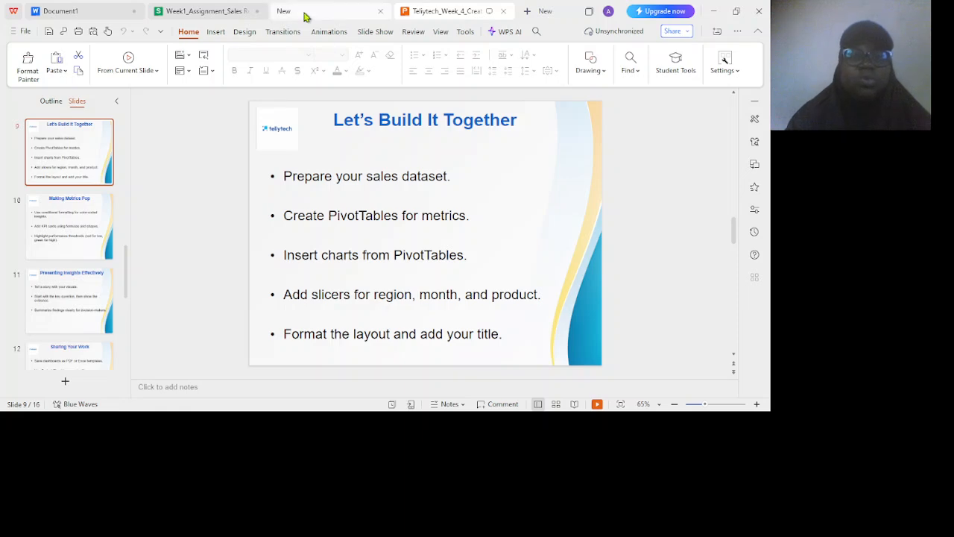
Switch back to the workbook and review Sheet9, Sheet10, Sheet1 and Sheet2, ending on the DASHBOARD sheet.
left_click(209, 11)
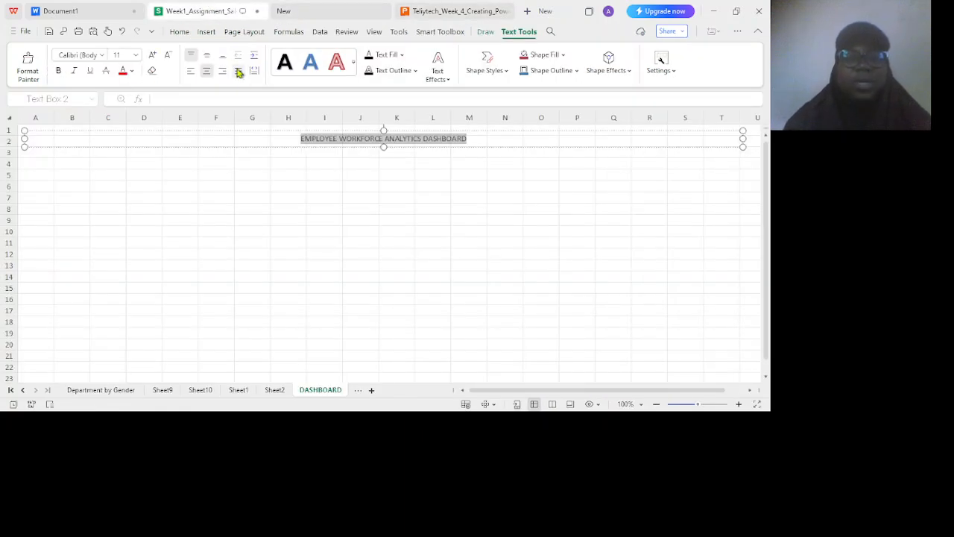
left_click(162, 390)
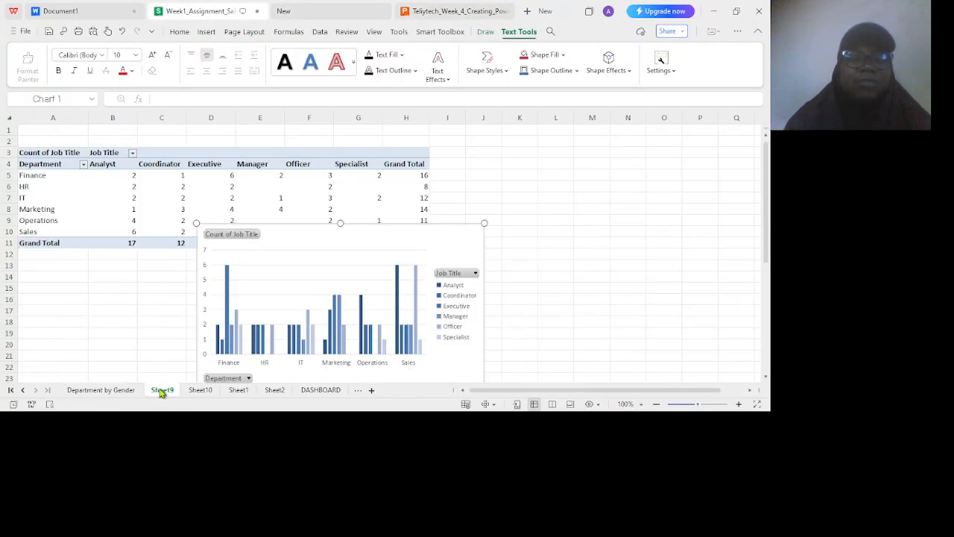
left_click(207, 392)
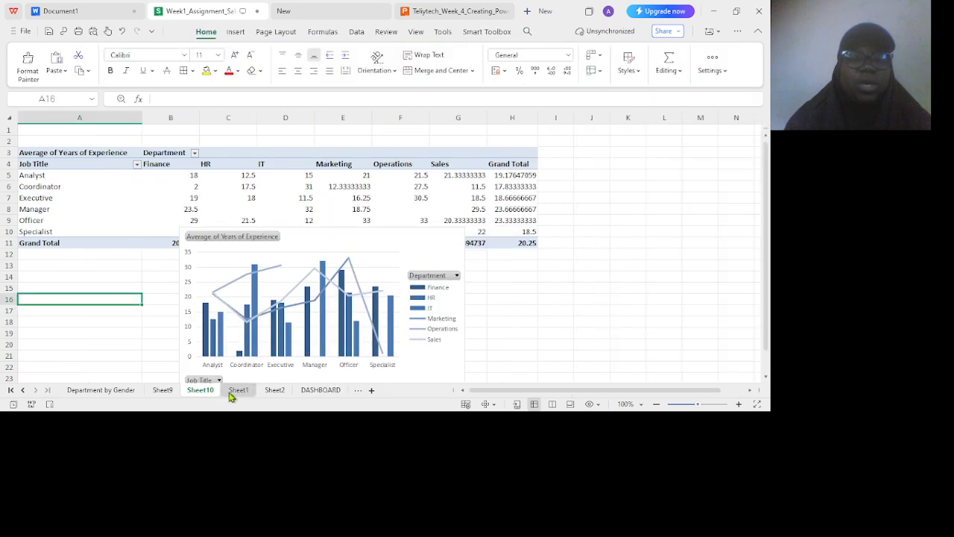
left_click(232, 393)
left_click(274, 394)
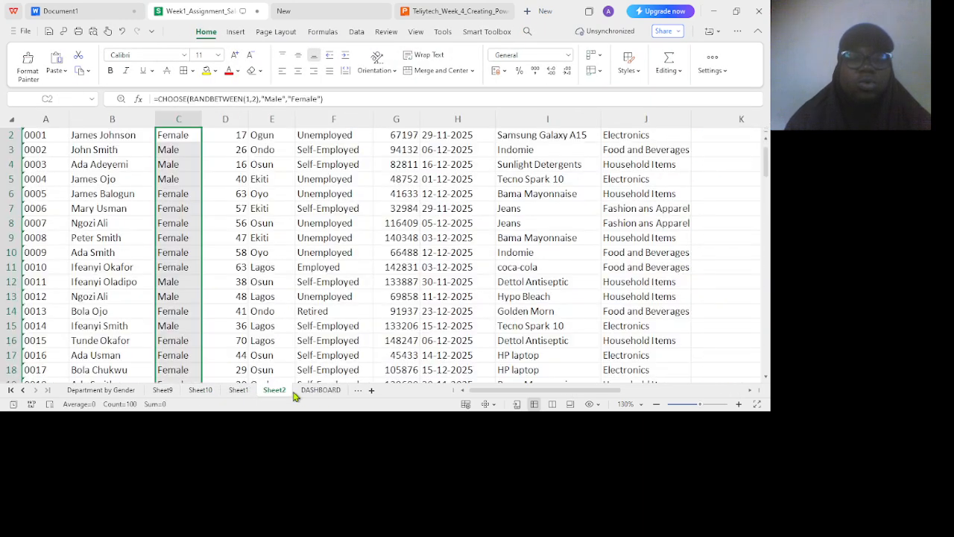
left_click(310, 392)
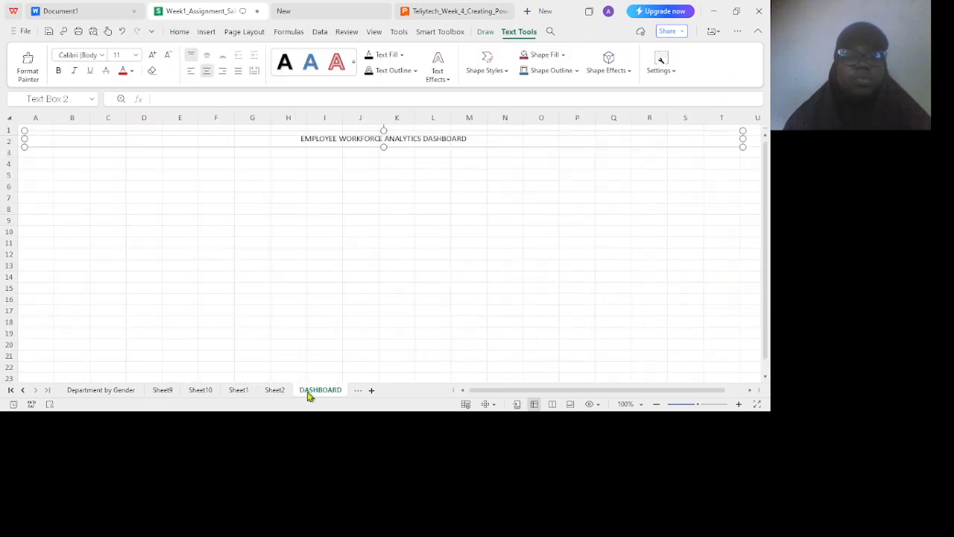
Fill the background of the dashboard title text box with dark blue.
left_click(300, 139)
key("ctrl+a")
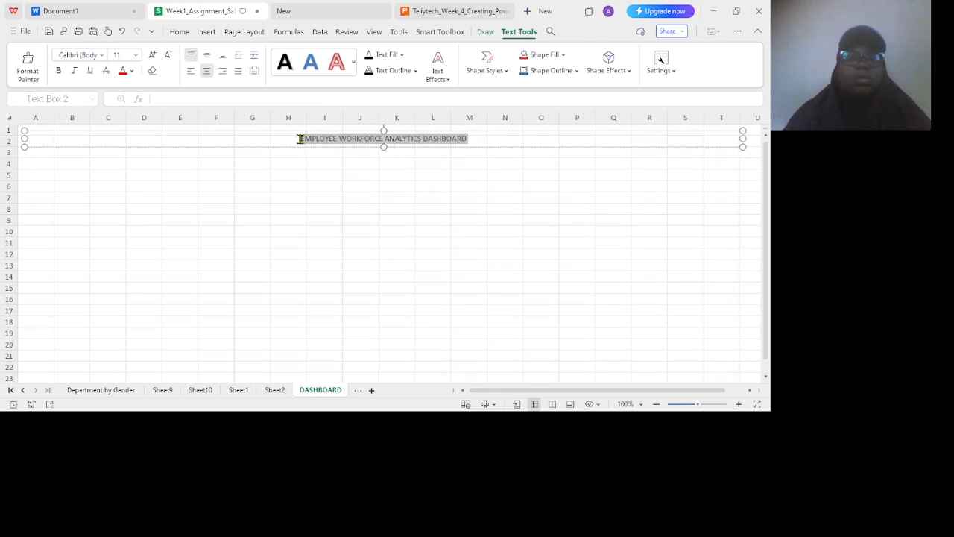
left_click(190, 142)
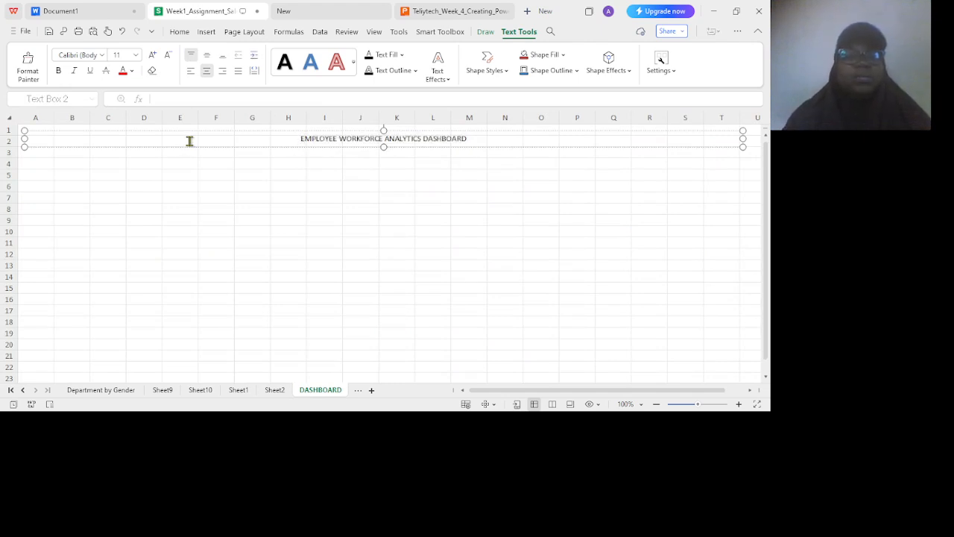
left_click(176, 32)
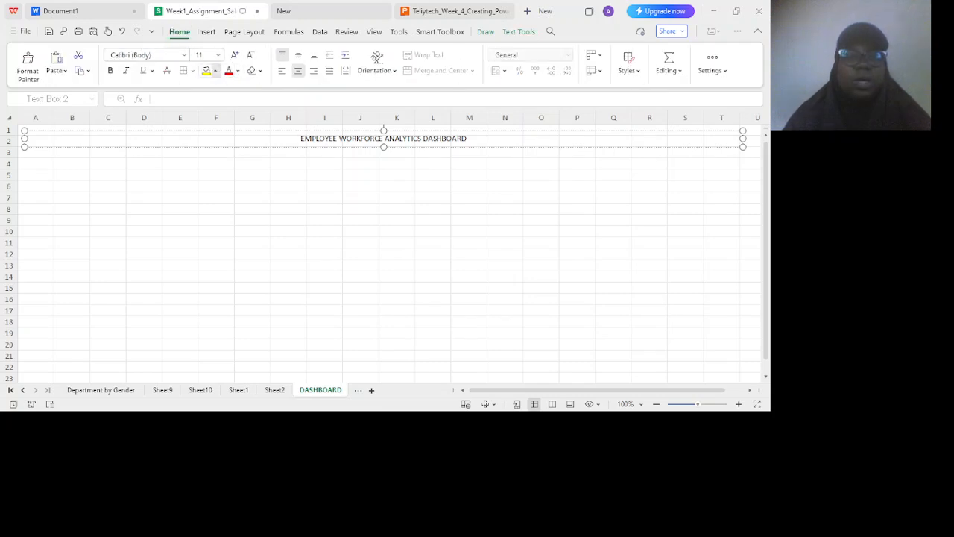
left_click(215, 70)
left_click(241, 127)
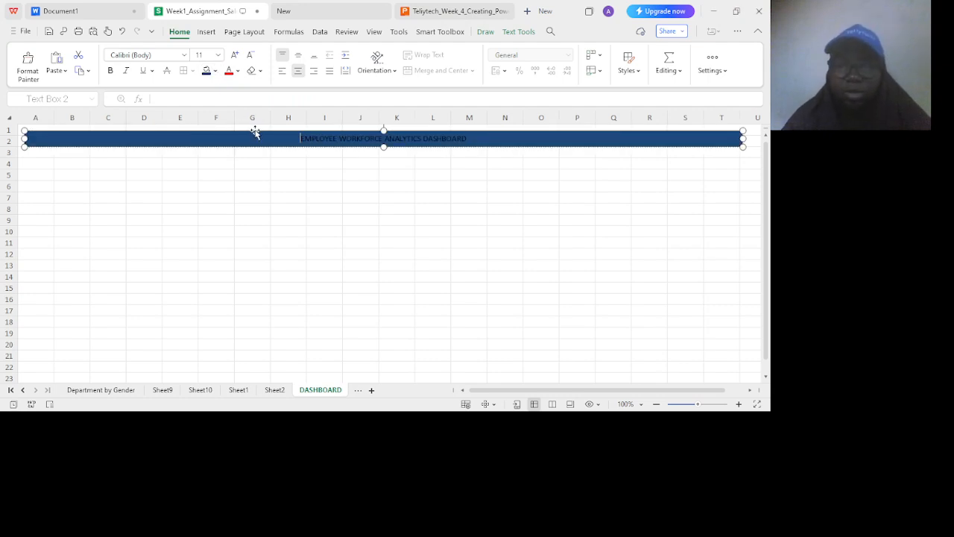
Recolour the dashboard title text blue.
key("ctrl+a")
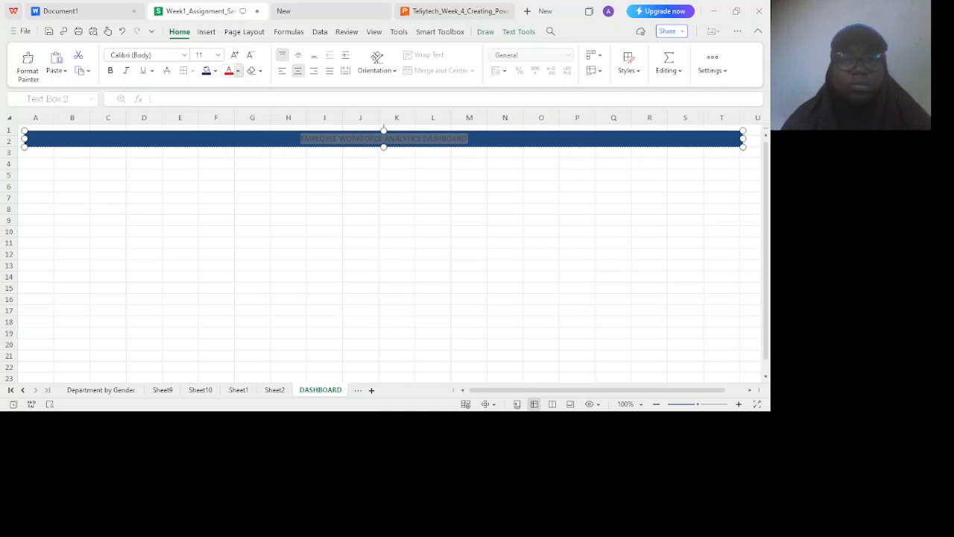
left_click(274, 114)
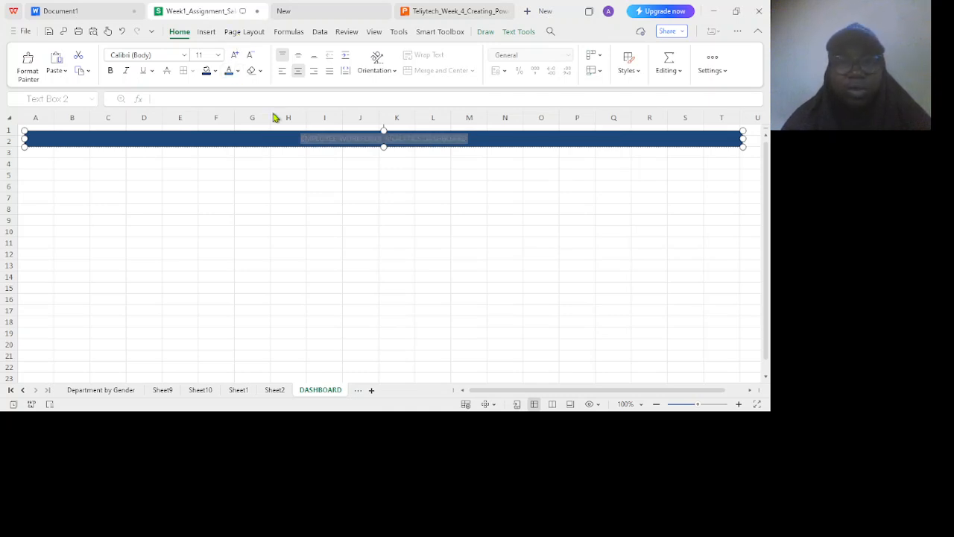
left_click(374, 184)
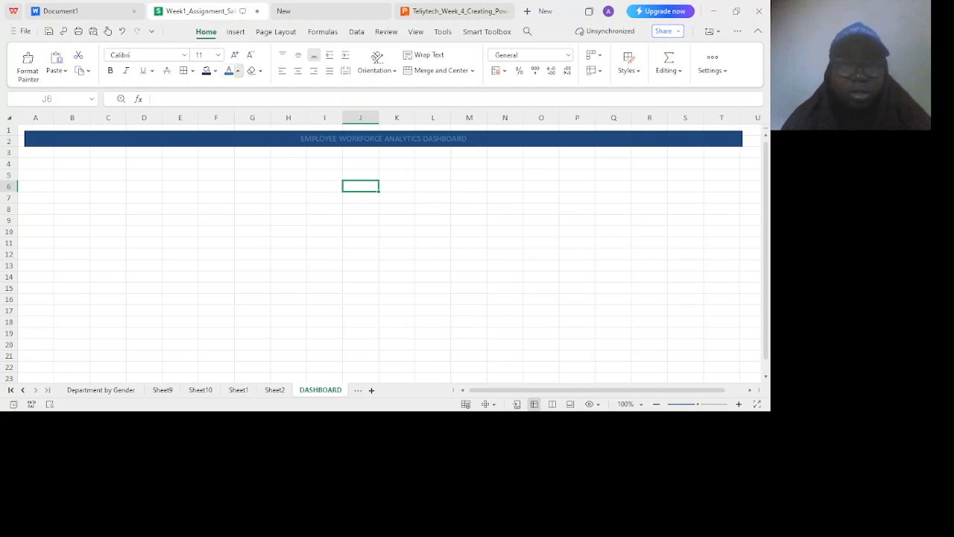
Change the font colour of the whole dashboard title to white.
left_click(246, 147)
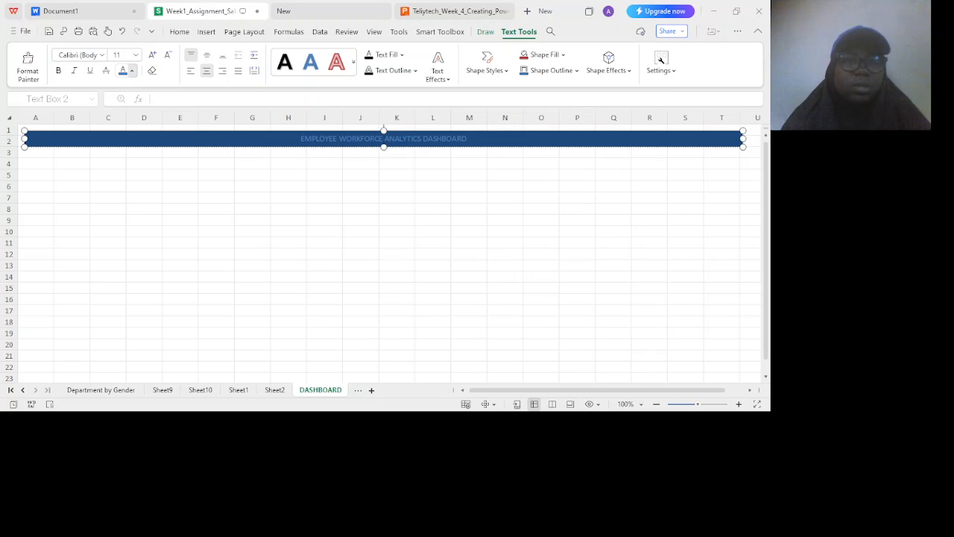
left_click(297, 138)
key("shift+Right")
key("shift+Right")
key("shift+Right")
key("shift+Right")
key("shift+Right")
key("shift+Right")
key("shift+Right")
key("shift+Right")
key("shift+Right")
key("shift+Right")
key("shift+Right")
key("shift+Right")
key("shift+Right")
key("shift+Right")
key("shift+Right")
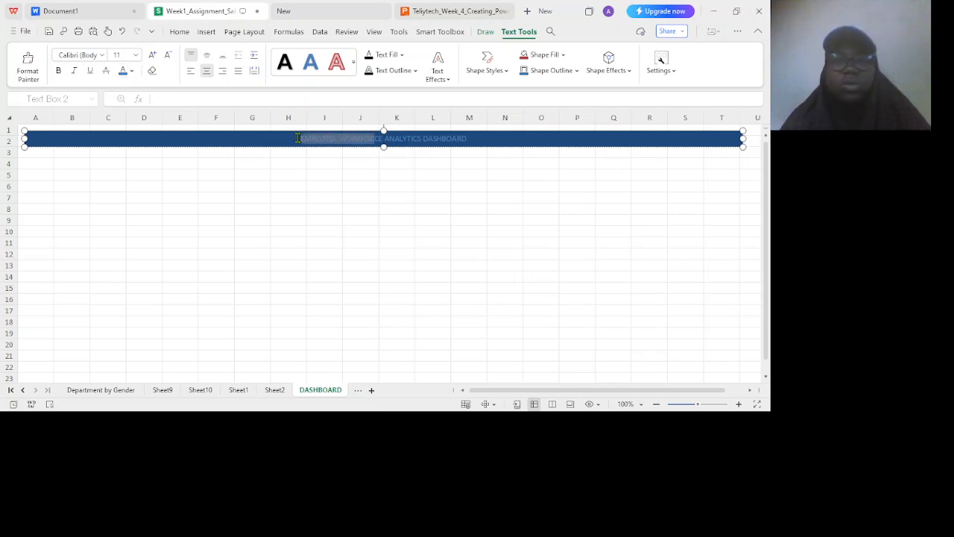
key("shift+Right")
key("shift+Right")
key("shift+Right")
key("shift+Right")
key("shift+Right")
key("shift+Right")
key("shift+Right")
key("shift+Right")
key("shift+Right")
key("shift+Right")
key("shift+Right")
key("shift+Right")
key("shift+Right")
key("shift+Right")
key("shift+Right")
key("shift+Right")
key("shift+Right")
key("shift+Right")
key("shift+Right")
key("shift+Right")
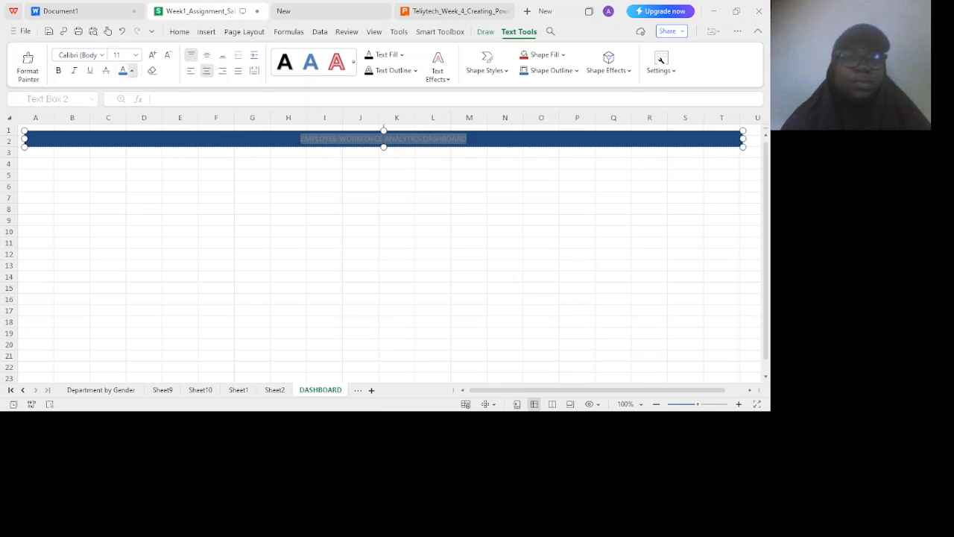
left_click(231, 220)
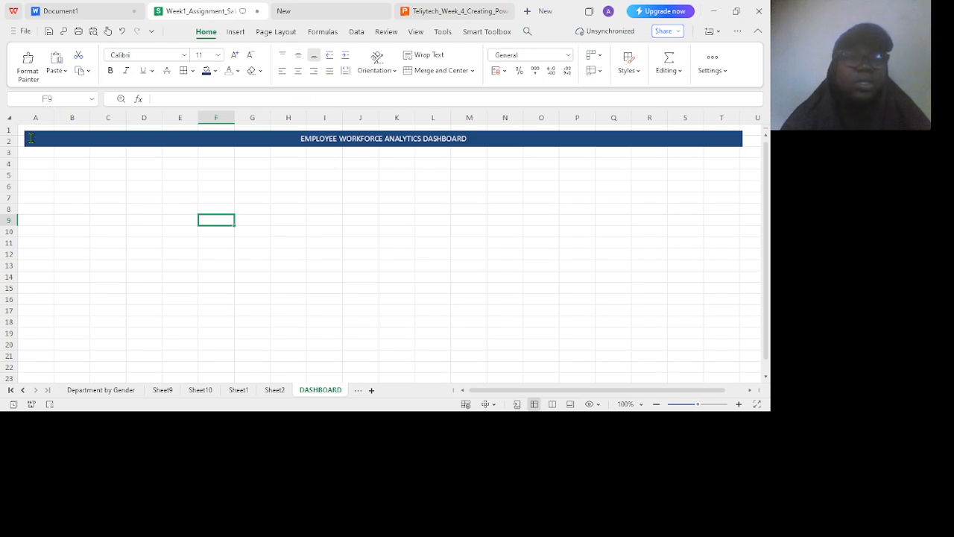
Check the company logo in the Teliytech Week 4 presentation and add "TELIYTECH" at the start of the dashboard title.
left_click(33, 140)
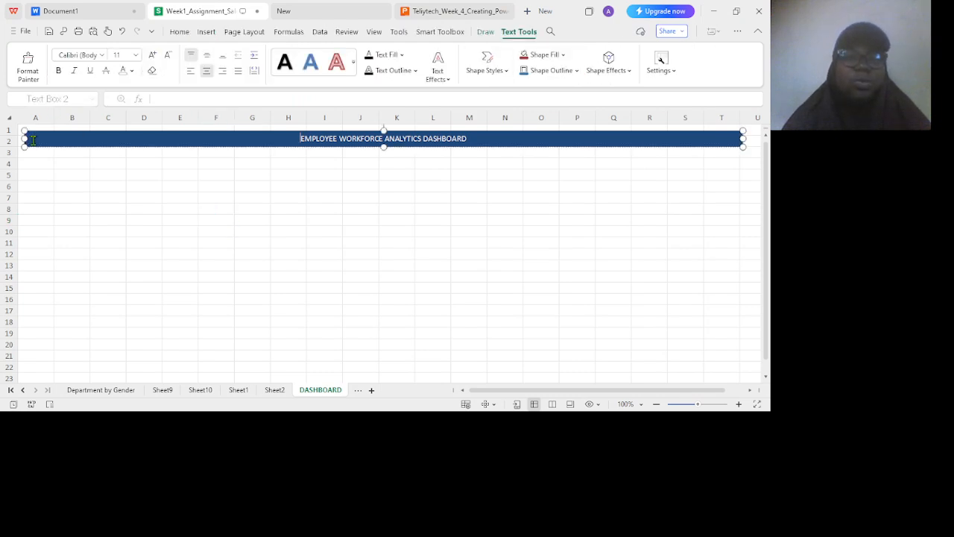
left_click(413, 13)
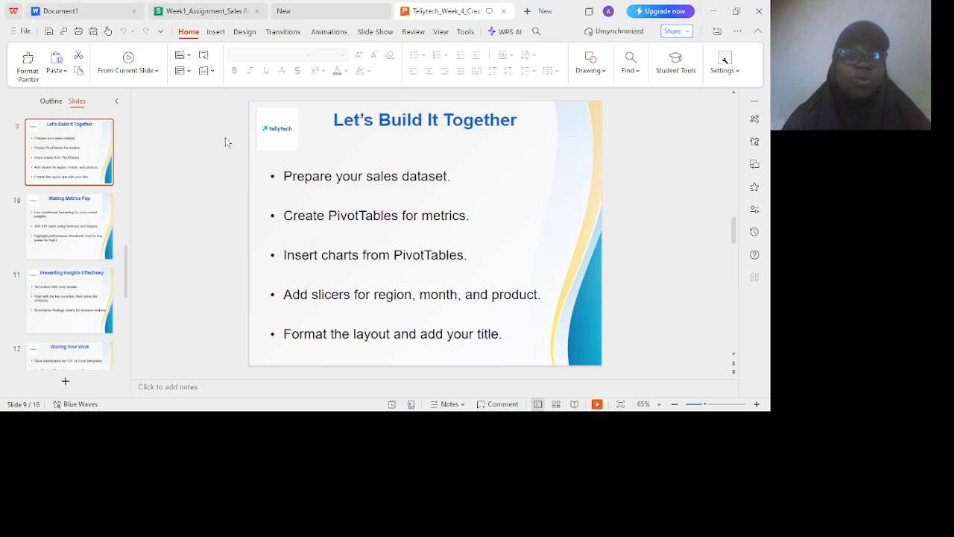
left_click(277, 121)
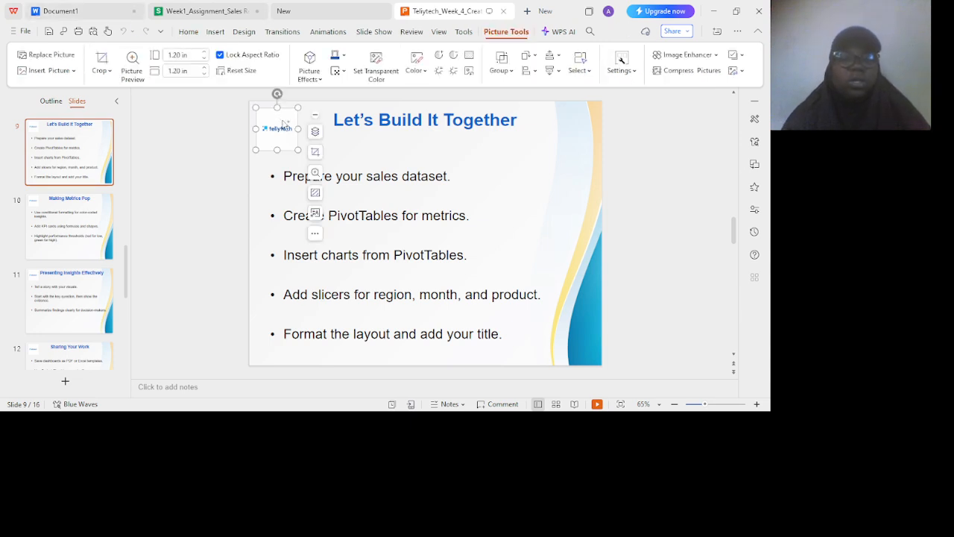
left_click(173, 10)
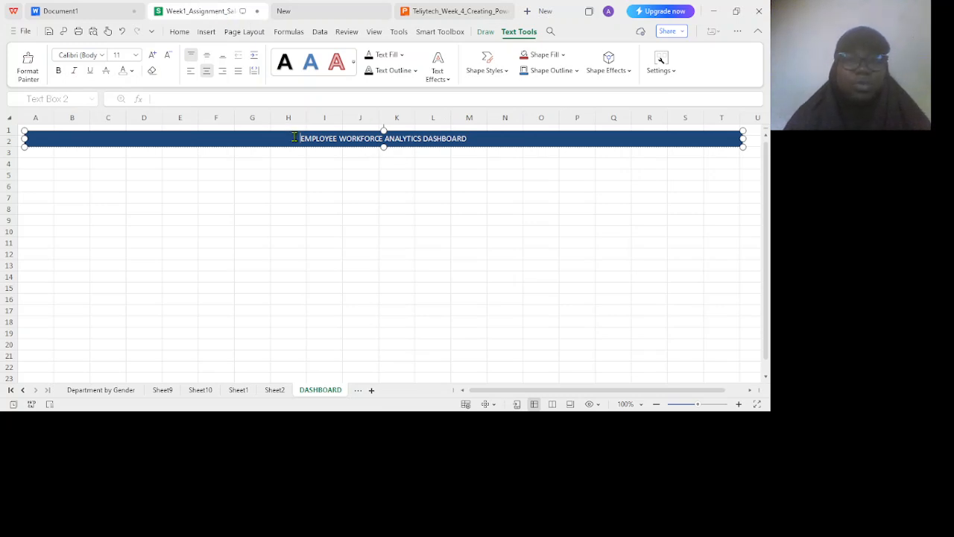
type("TE")
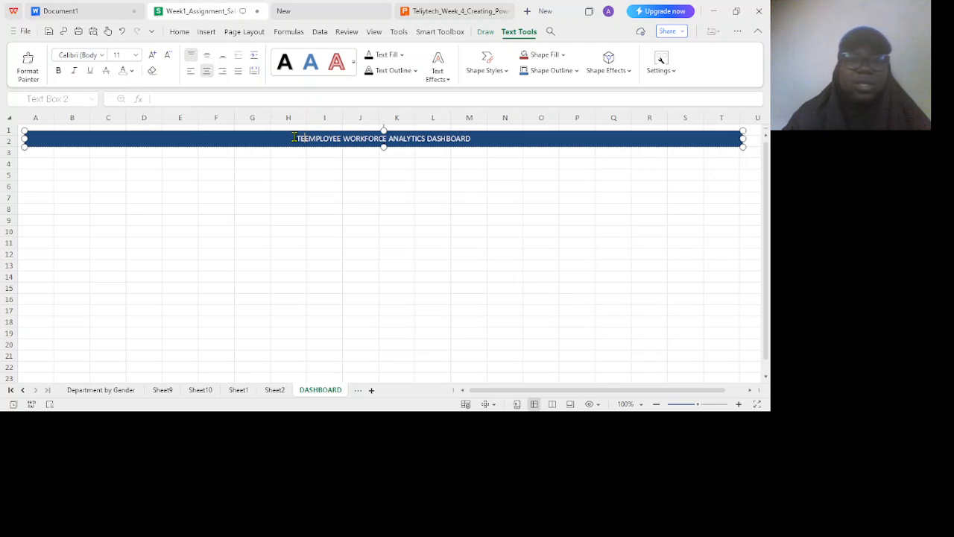
type("LIYTECH")
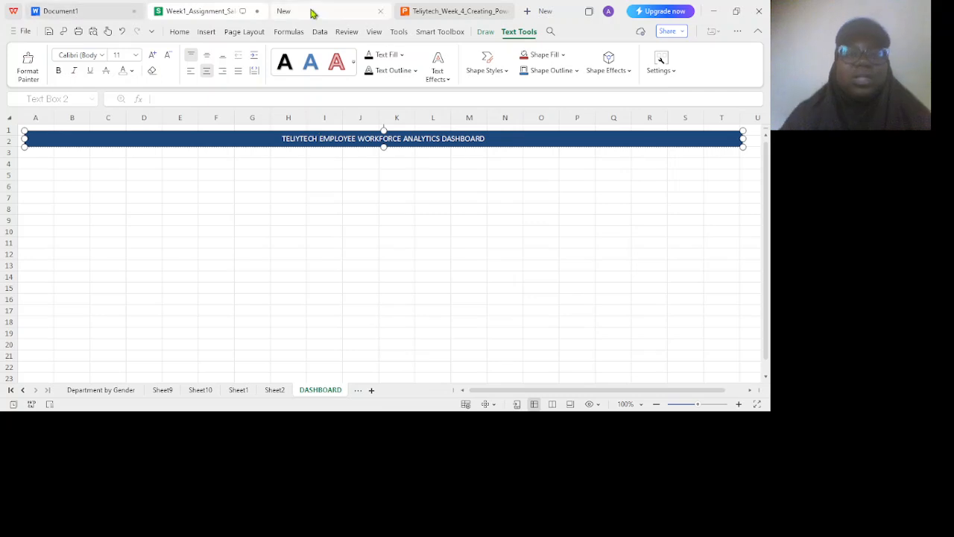
Copy the teliytech logo from slide 3 of the Week 4 presentation and paste it onto the DASHBOARD sheet.
left_click(457, 9)
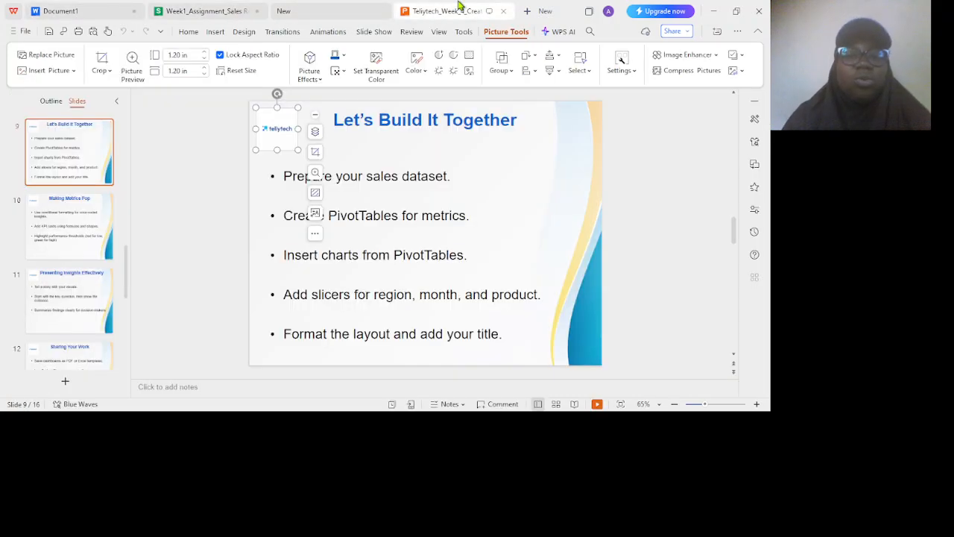
left_click(95, 149)
scroll(369, 140, "up", 3)
scroll(320, 143, "up", 5)
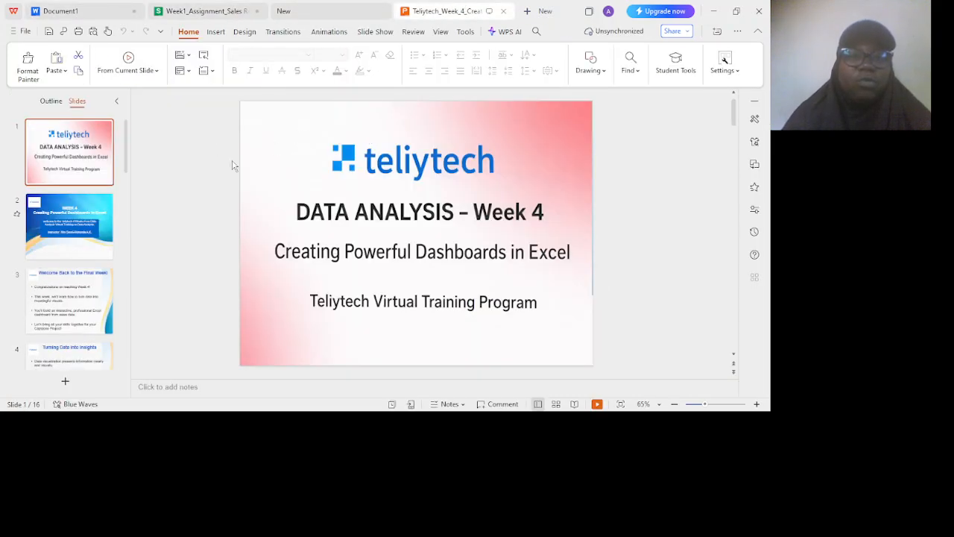
left_click(65, 283)
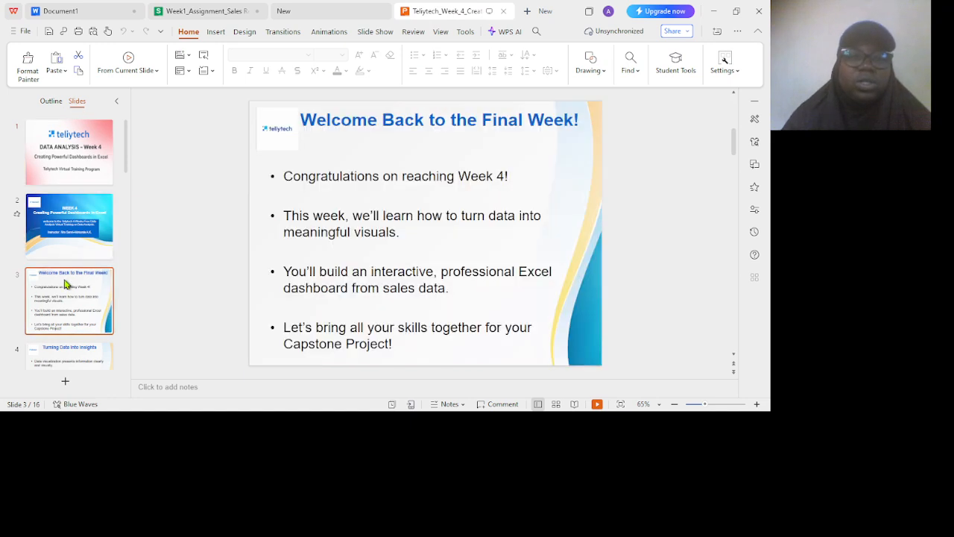
left_click(276, 133)
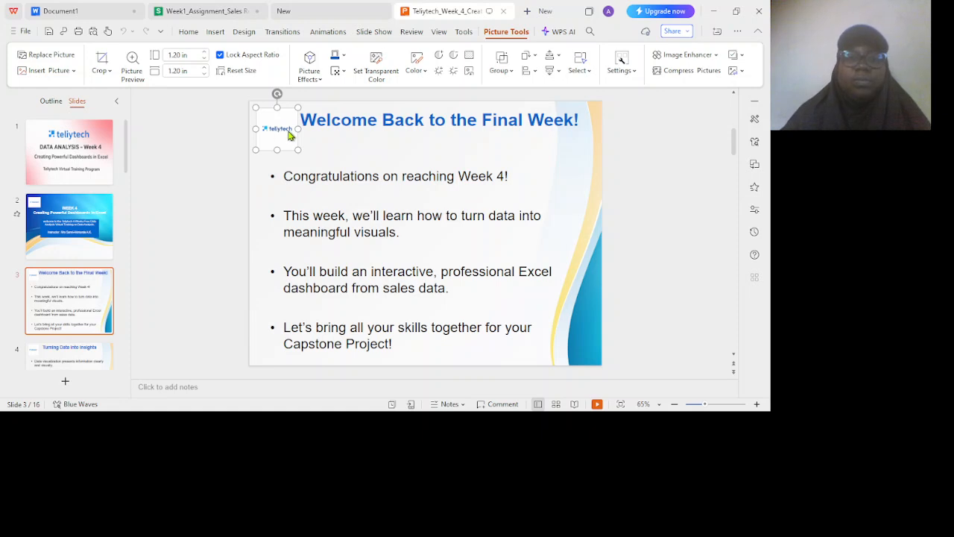
left_click(181, 11)
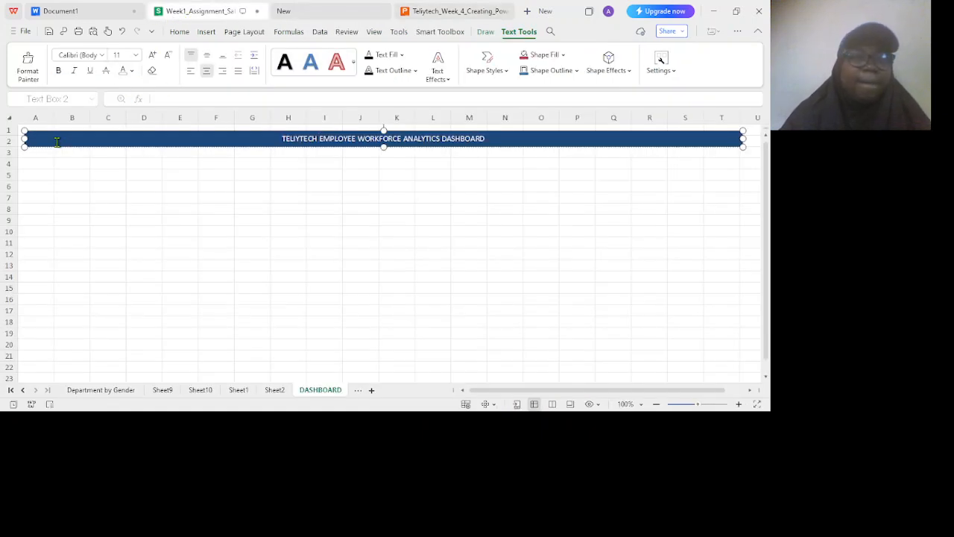
key("ctrl+v")
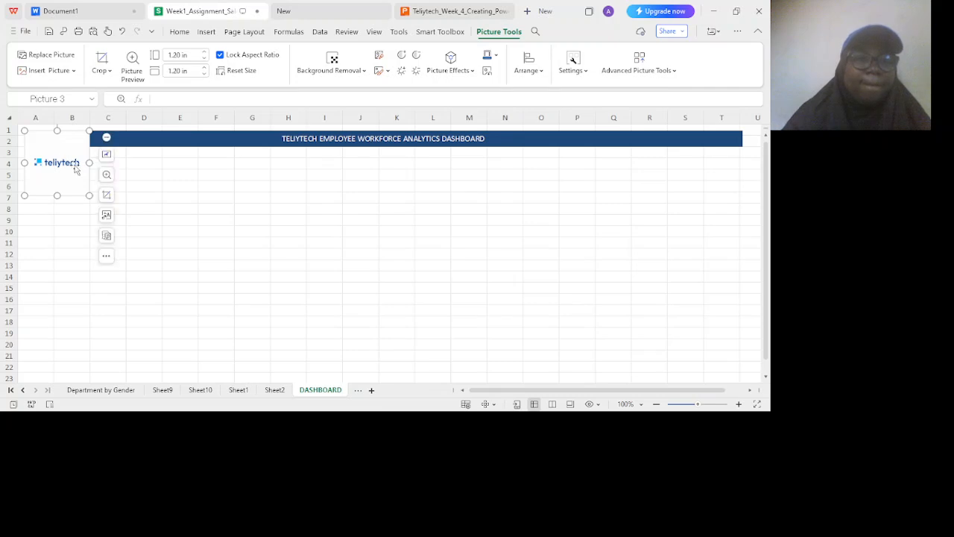
Extend the title banner down to the end of row 4 and reduce the logo's height to about 0.76 in.
left_click(208, 141)
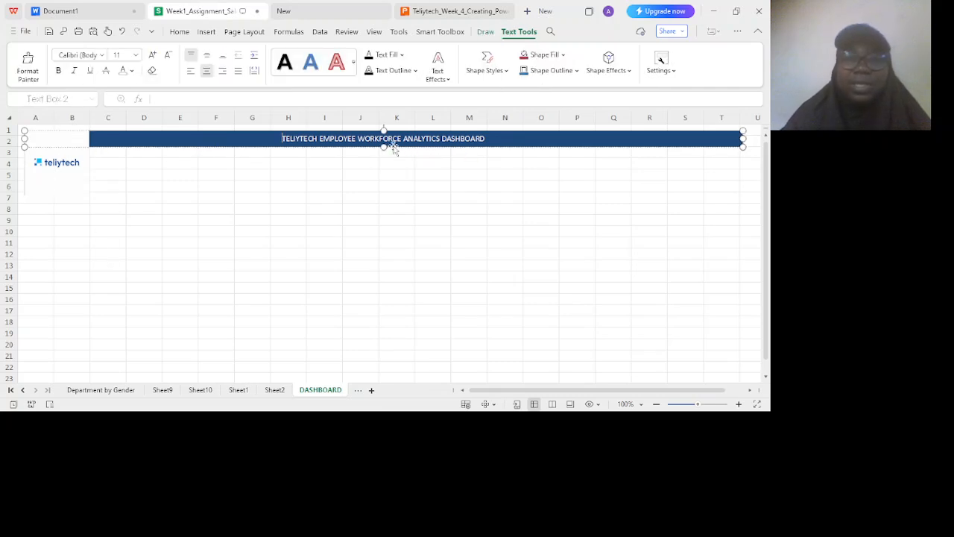
left_click_drag(383, 146, 385, 171)
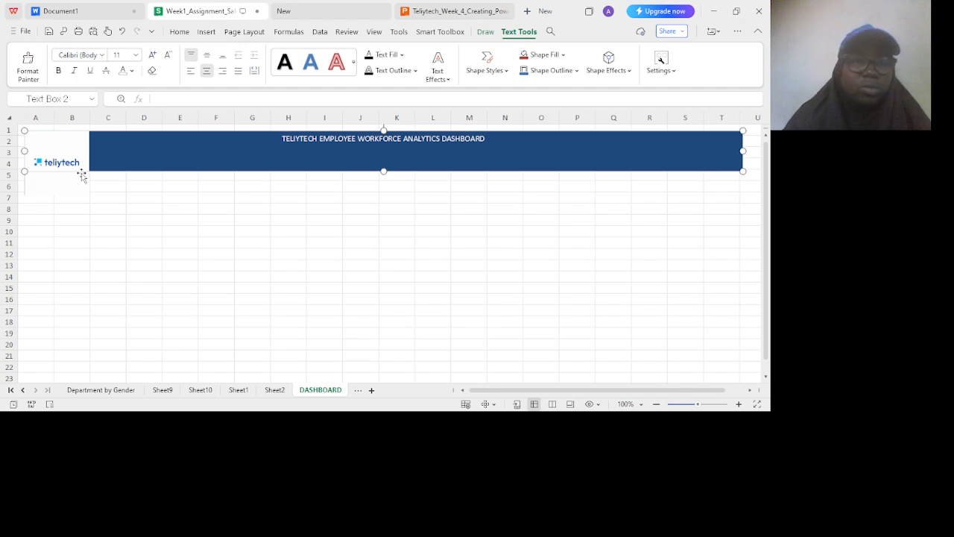
left_click(53, 154)
left_click_drag(57, 196, 58, 171)
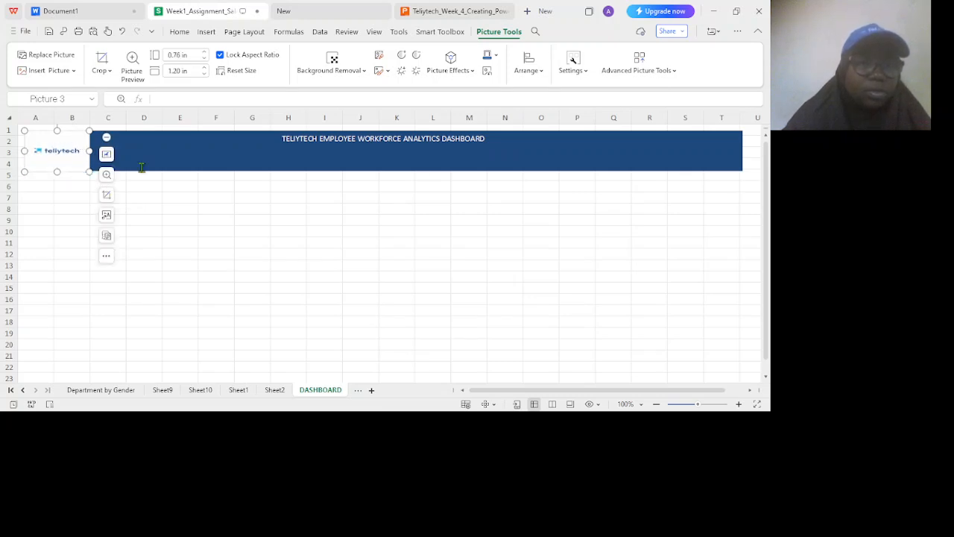
Trim the logo to about 1.15 in wide and 0.74 in high so that it fits inside the banner.
left_click(169, 204)
left_click(47, 147)
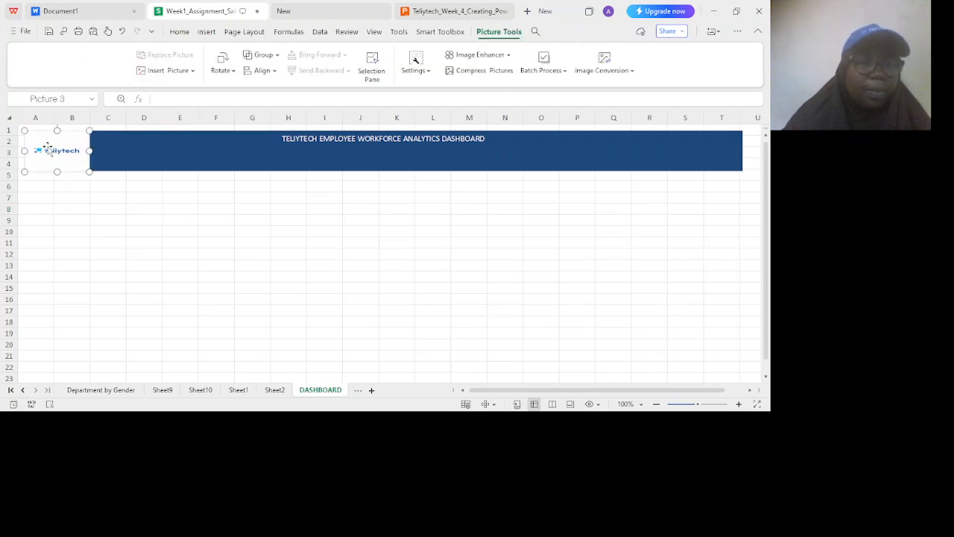
mouse_move(25, 151)
left_mouse_down()
mouse_move(36, 151)
mouse_move(27, 152)
left_mouse_up()
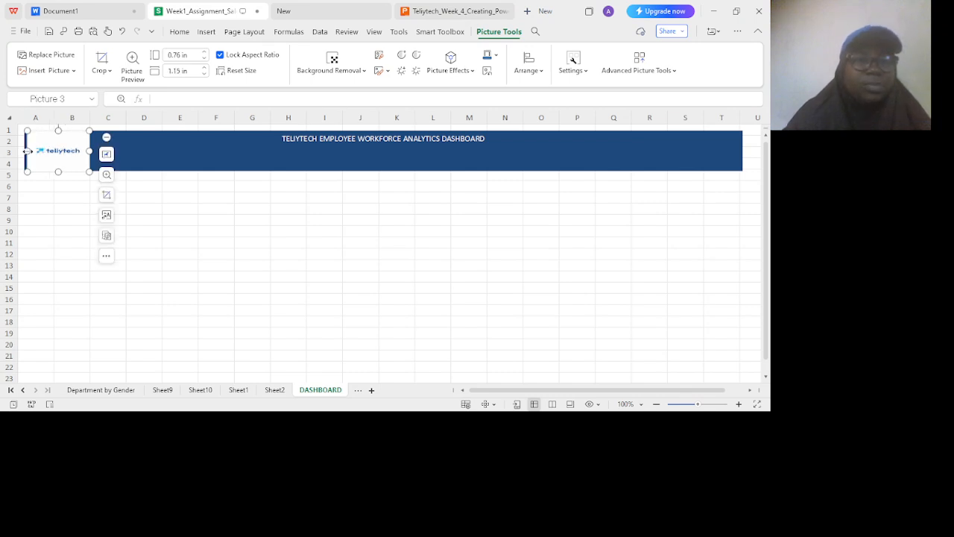
left_click(155, 230)
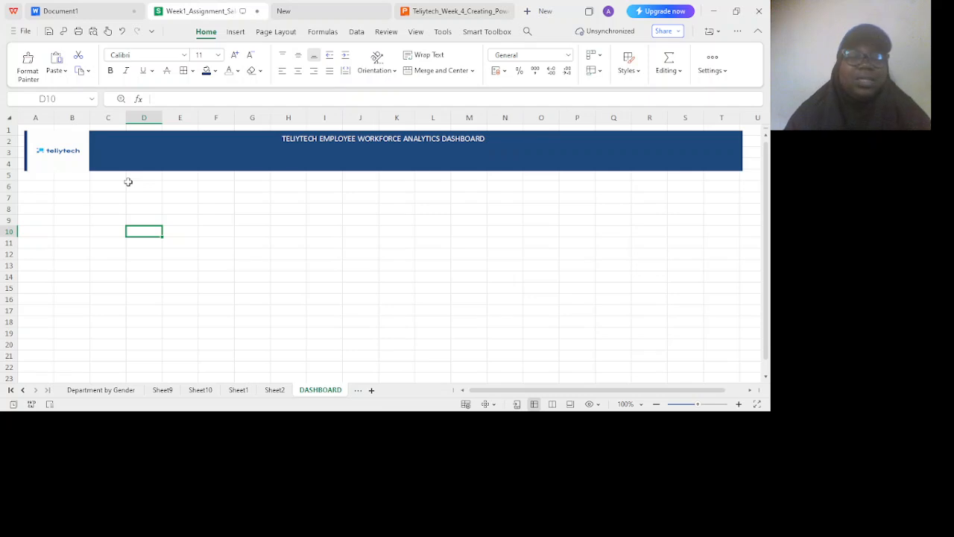
left_click(78, 164)
left_click_drag(58, 173, 58, 171)
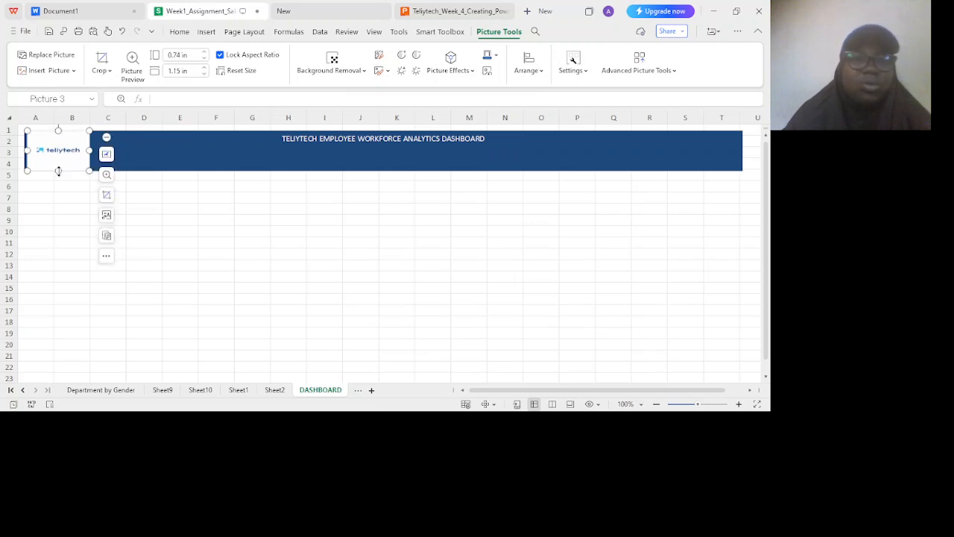
Switch to Document1 and read through its analysis questions, visualization ideas and the Summary KPIs list.
left_click(94, 12)
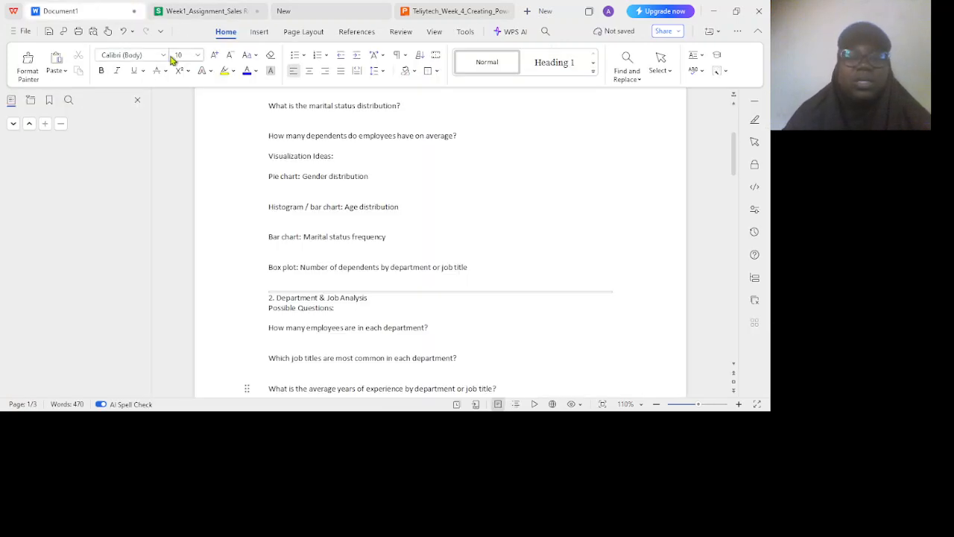
scroll(443, 178, "down", 20)
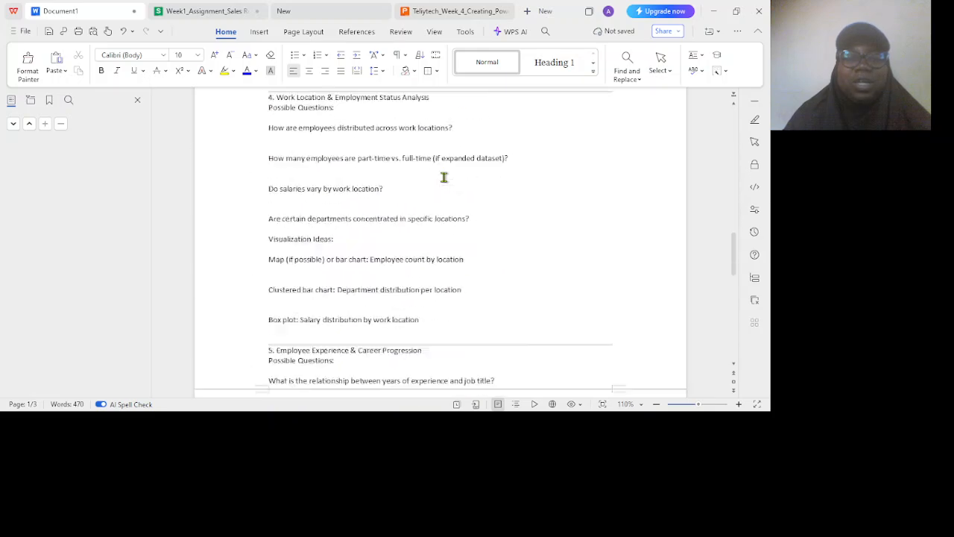
scroll(443, 178, "up", 10)
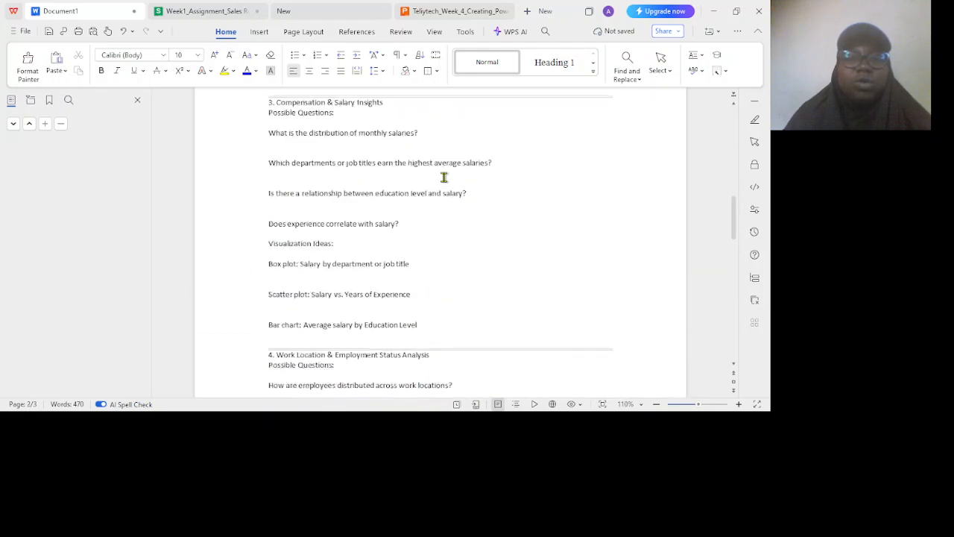
scroll(443, 177, "down", 6)
scroll(444, 177, "up", 20)
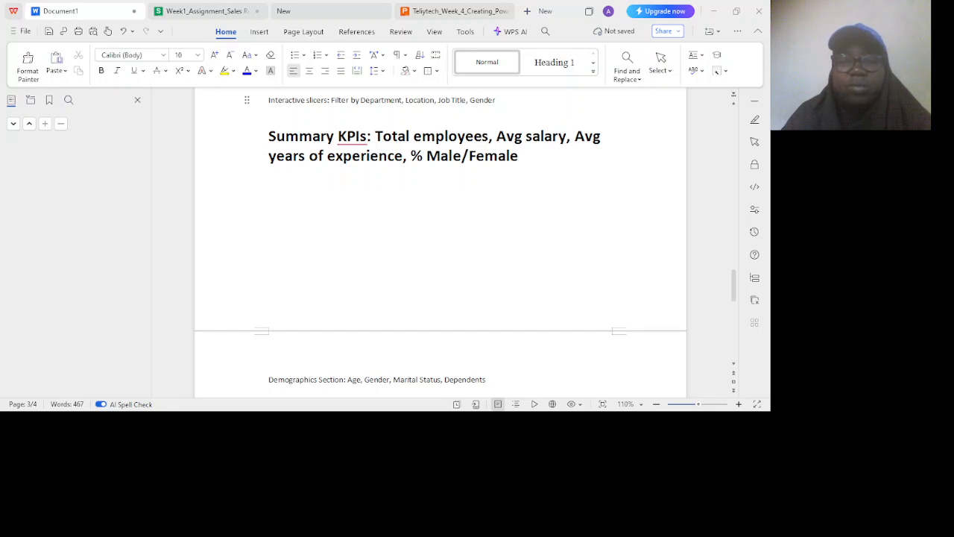
Return to the Week1 assignment workbook and create a PivotTable from the Sheet1 employee data on a new sheet.
key("ctrl+Tab")
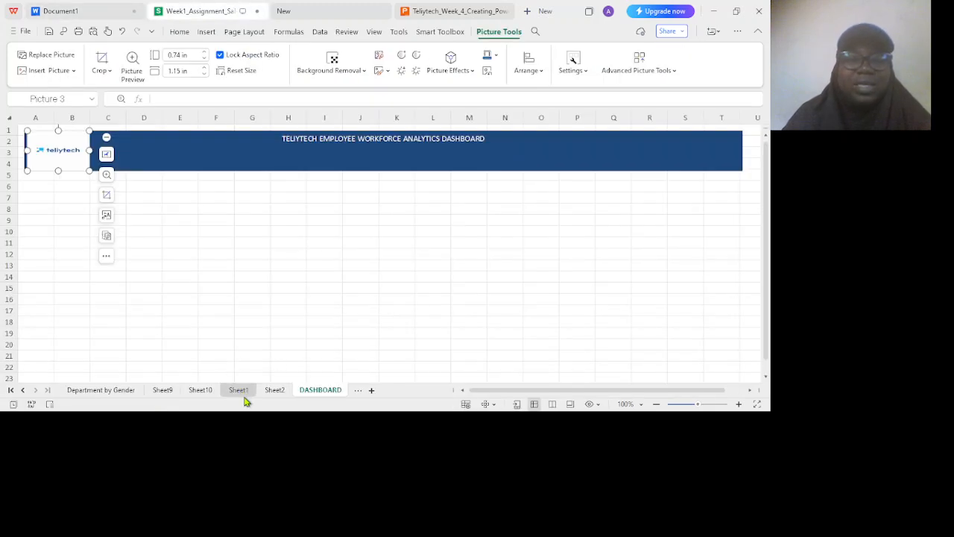
left_click(240, 391)
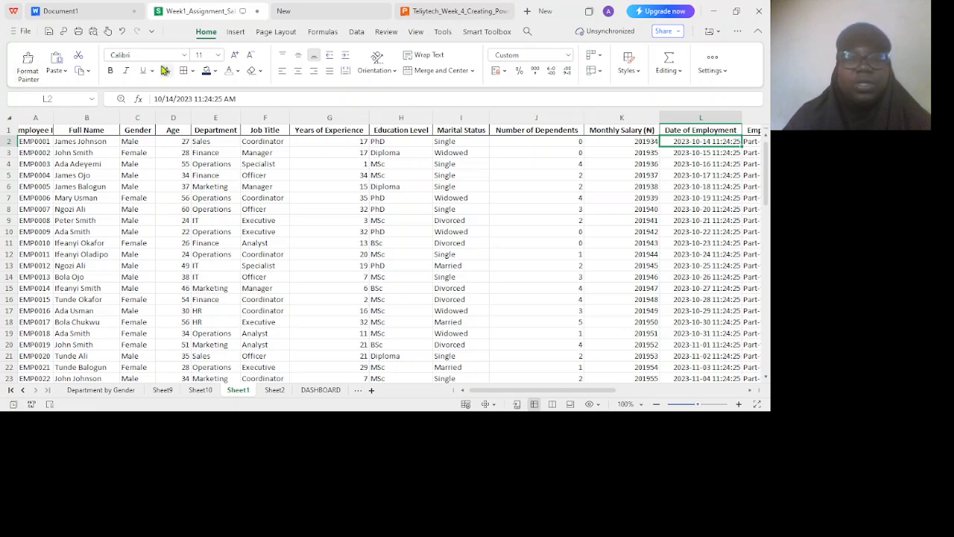
left_click(53, 7)
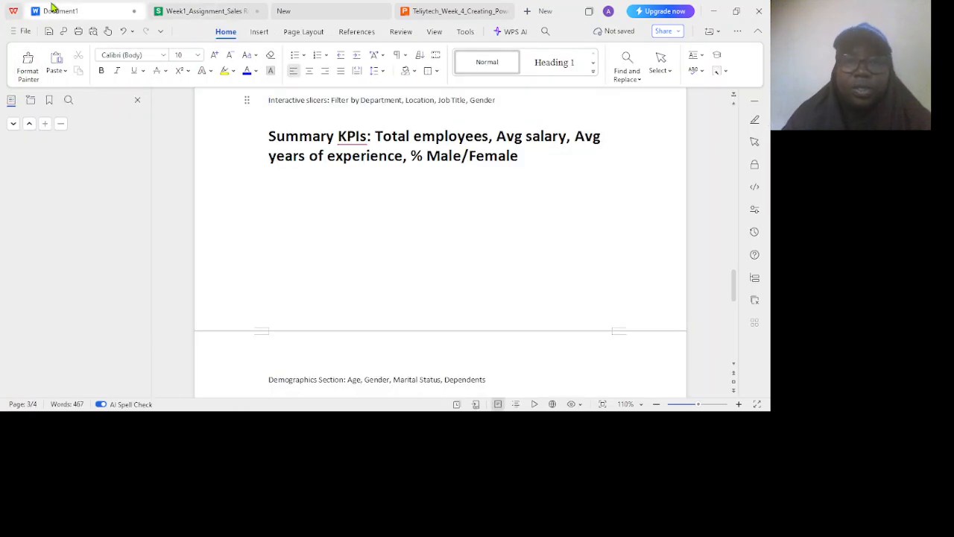
left_click(190, 11)
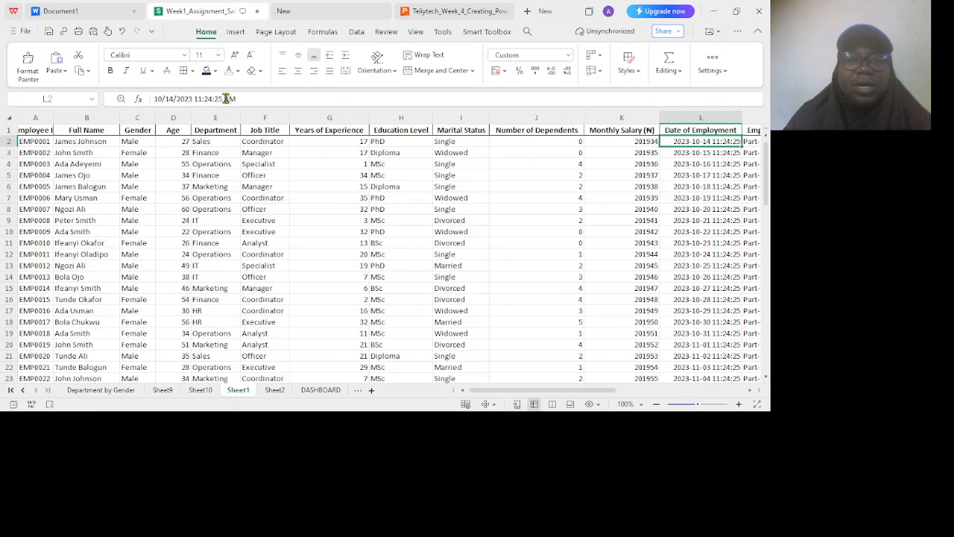
left_click(234, 32)
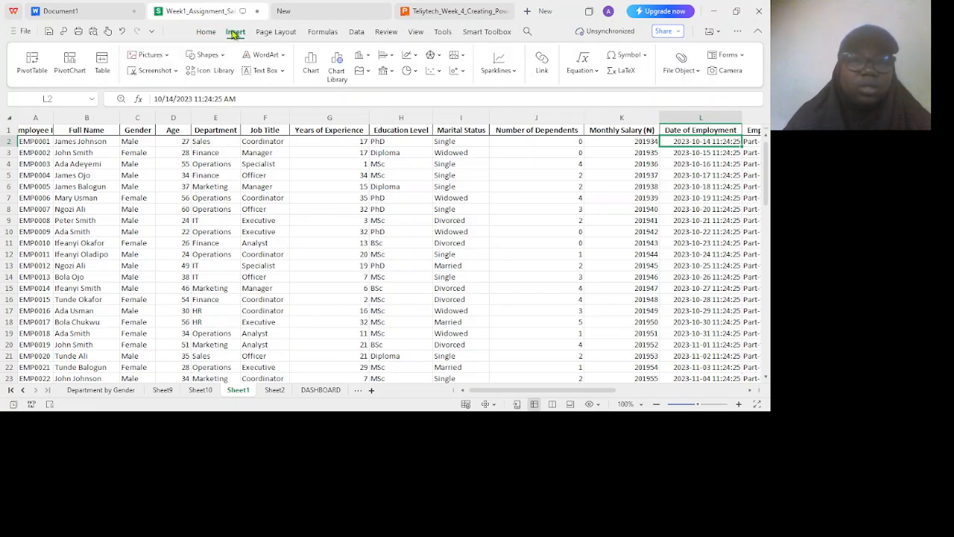
left_click(32, 61)
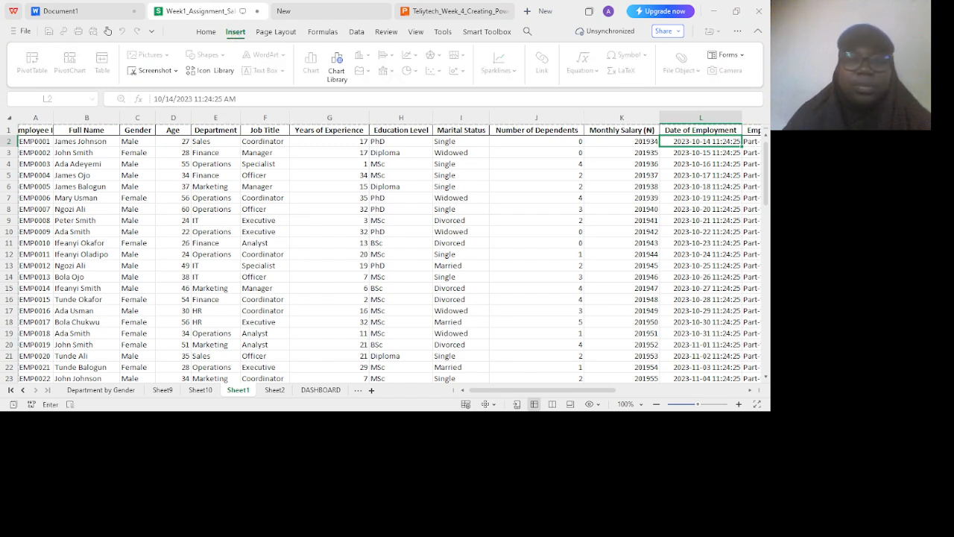
left_click(440, 349)
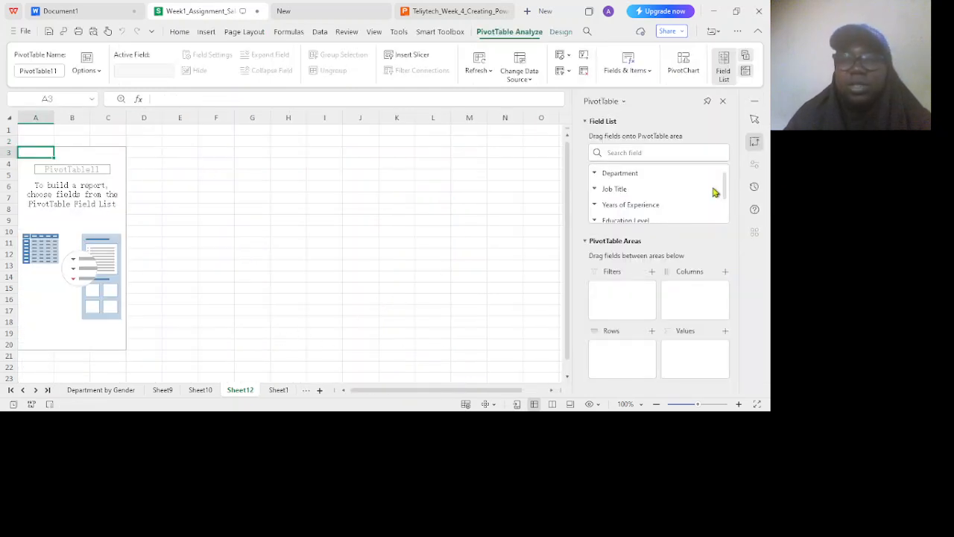
Set up the new PivotTable to show the count of Employee ID as its only value.
left_click_drag(728, 187, 727, 173)
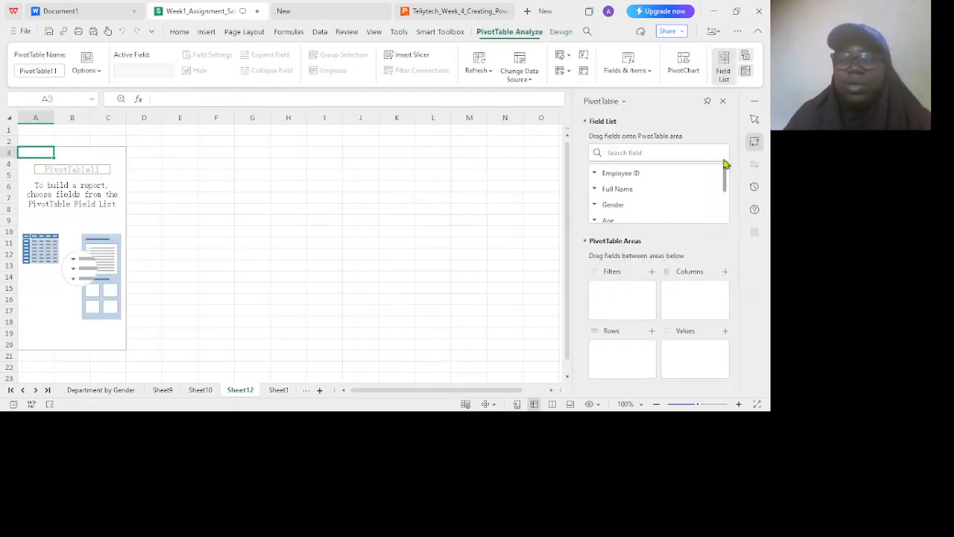
left_click_drag(606, 174, 614, 356)
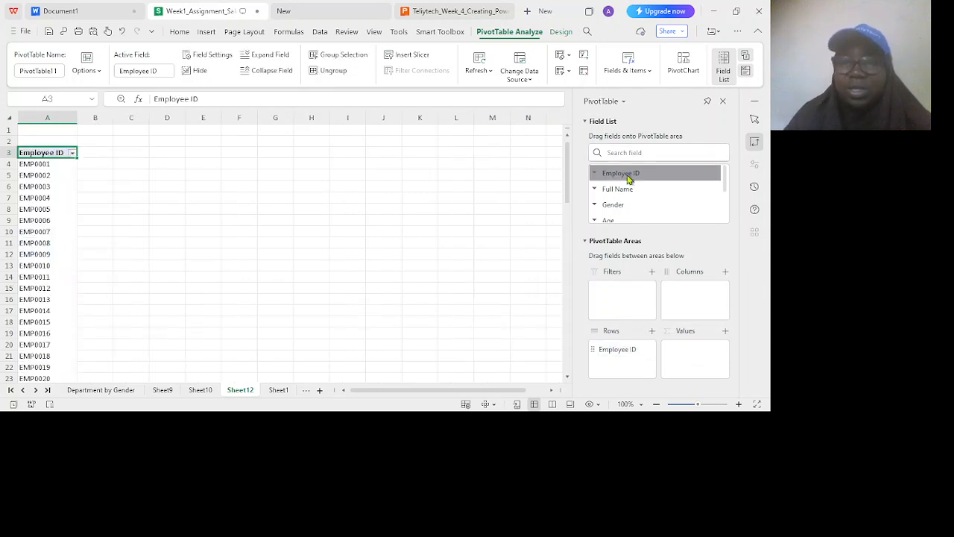
left_click_drag(628, 176, 697, 353)
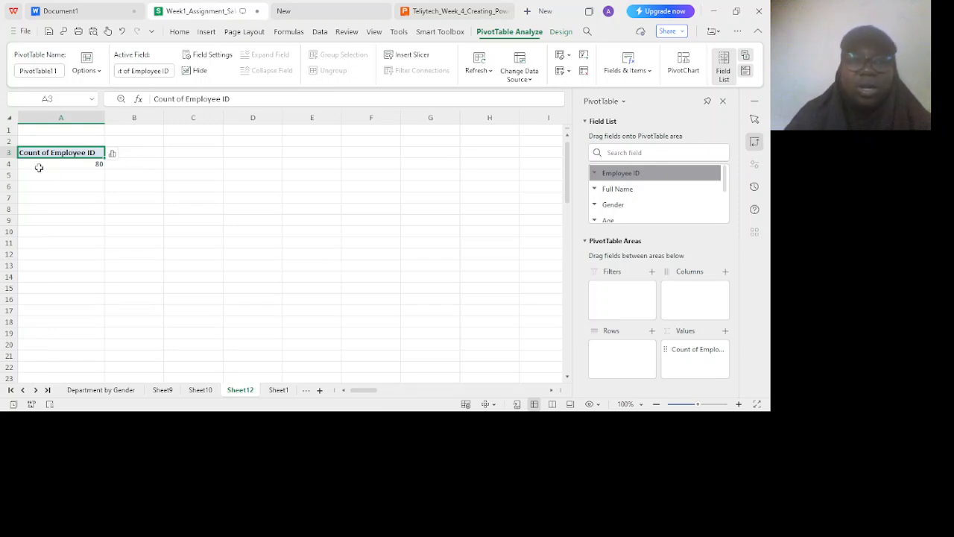
left_click(75, 153)
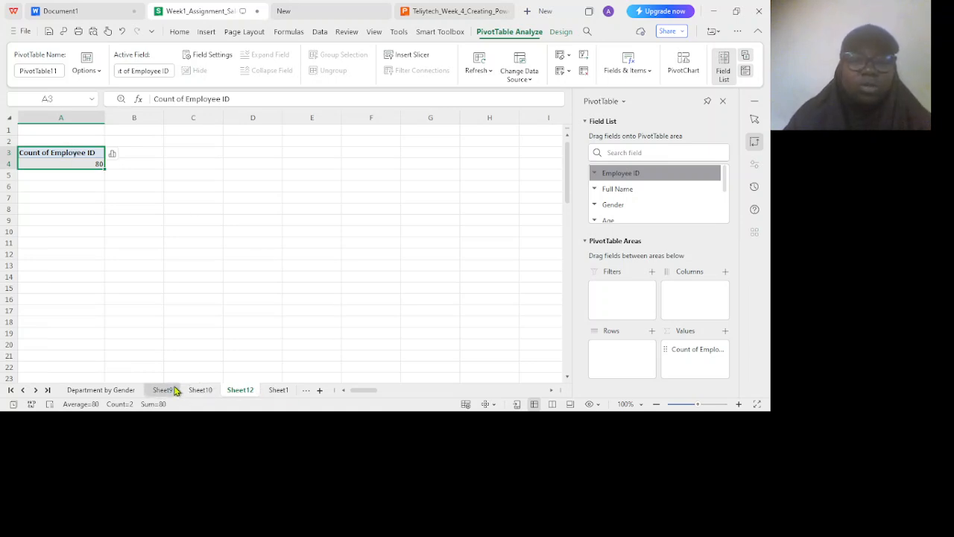
Draw a rectangle of about 1.00 by 1.00 in just below the logo on the DASHBOARD sheet.
left_click(10, 391)
left_click(35, 391)
left_click(36, 390)
left_click(36, 391)
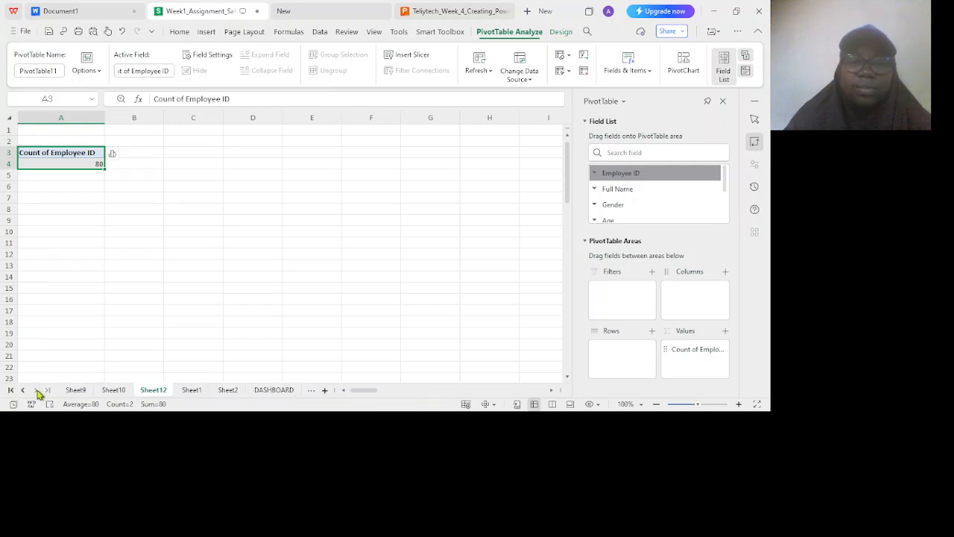
left_click(276, 398)
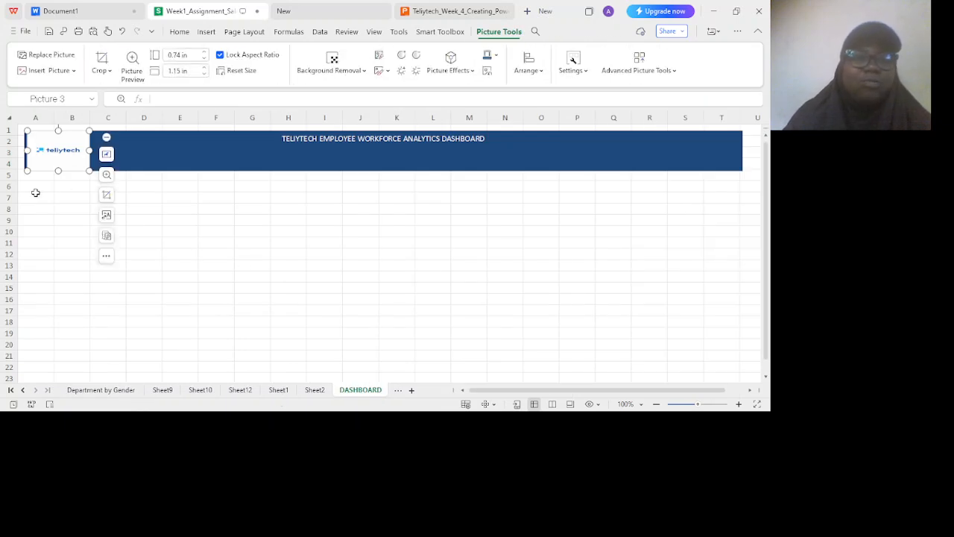
left_click(45, 189)
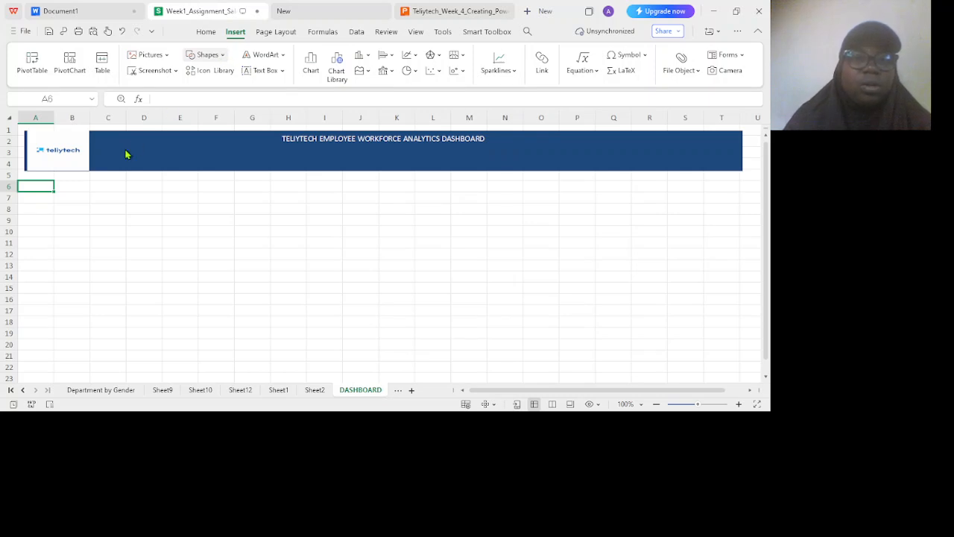
left_click(74, 185)
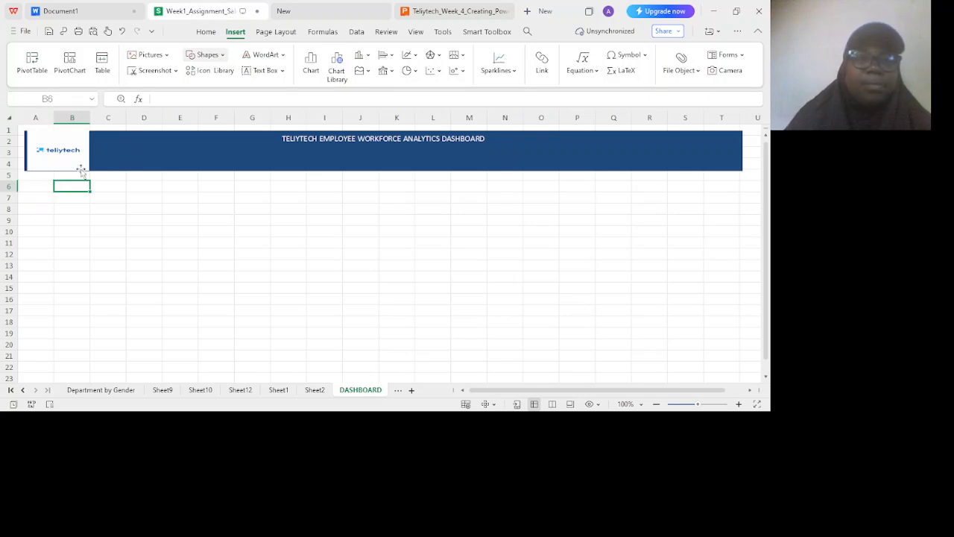
left_click(223, 57)
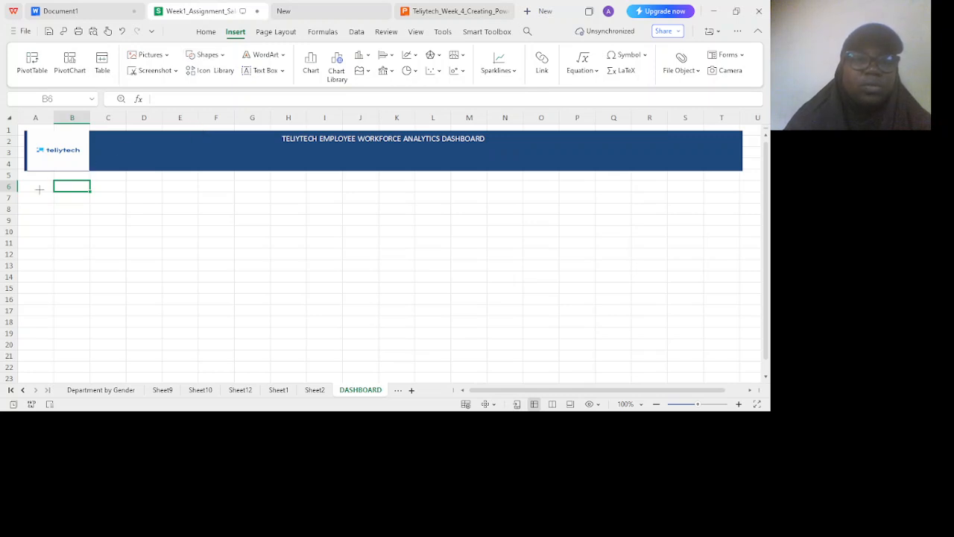
left_click_drag(43, 188, 97, 242)
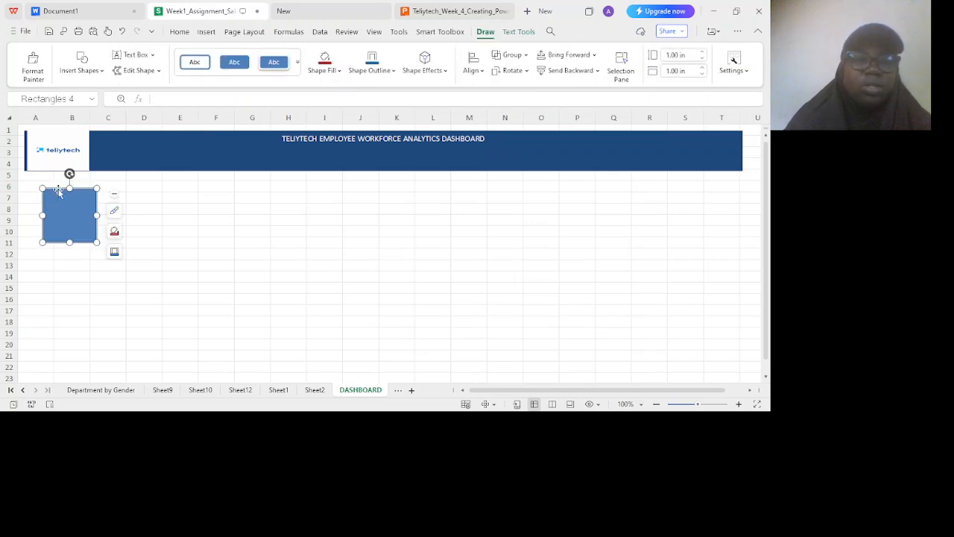
Stretch the rectangle up to the banner and resize it to about 1.94 in wide and 0.73 in high.
left_click_drag(70, 189, 69, 173)
left_click_drag(42, 209, 21, 201)
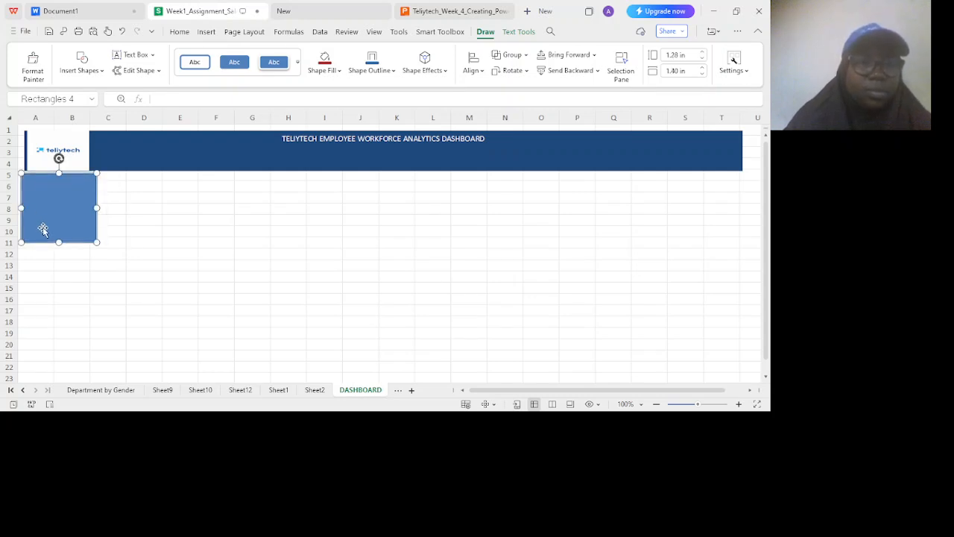
left_click_drag(58, 243, 126, 189)
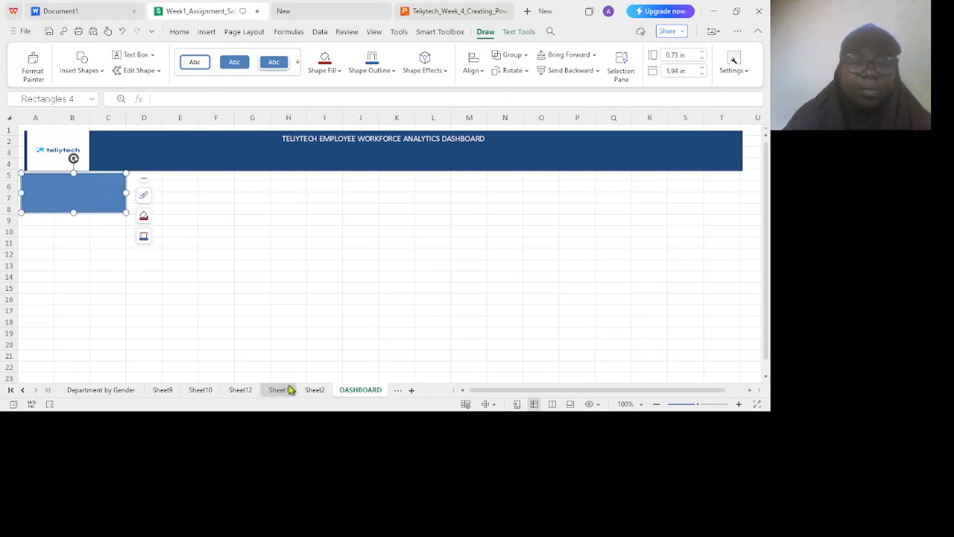
Copy the Employee ID count PivotTable from Sheet12 and paste it onto the DASHBOARD sheet beneath the rectangle.
left_click(314, 390)
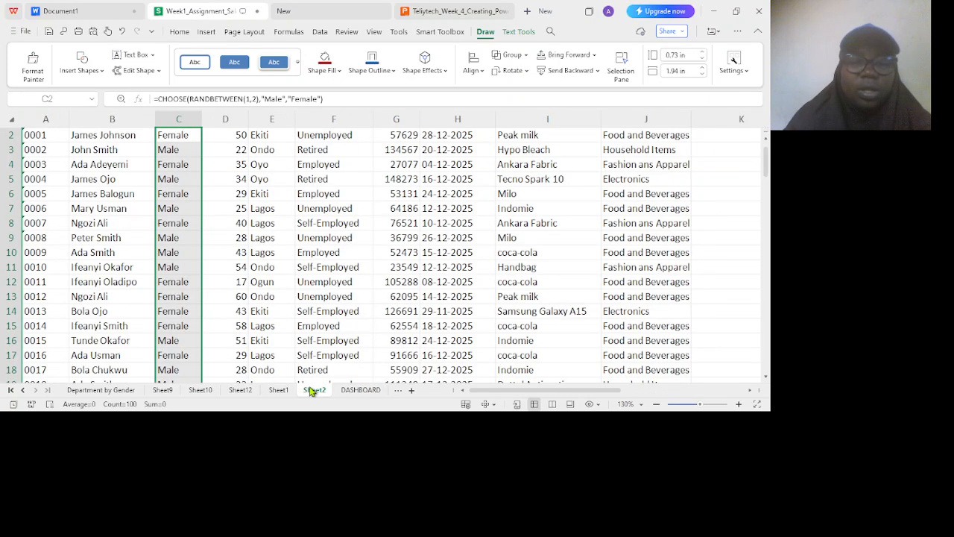
left_click(200, 390)
left_click(163, 391)
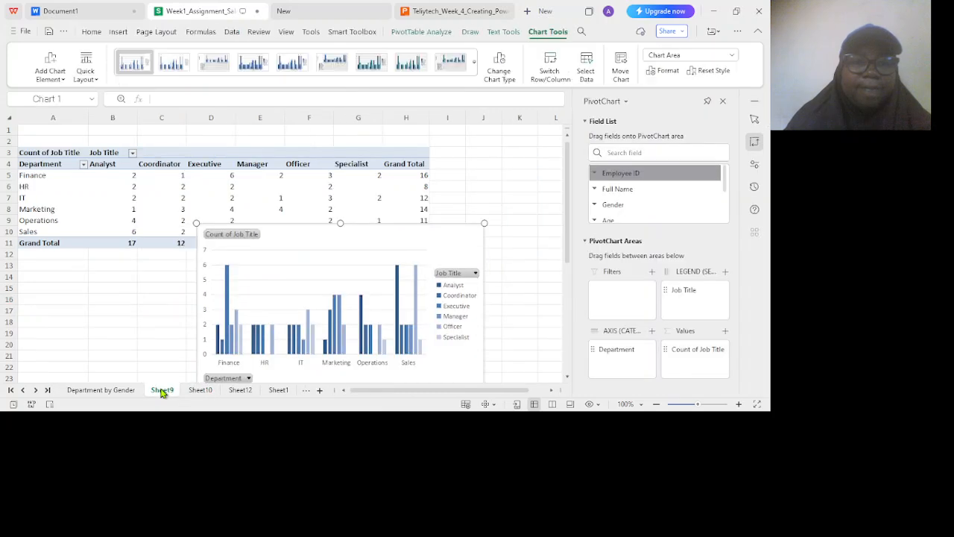
left_click(242, 395)
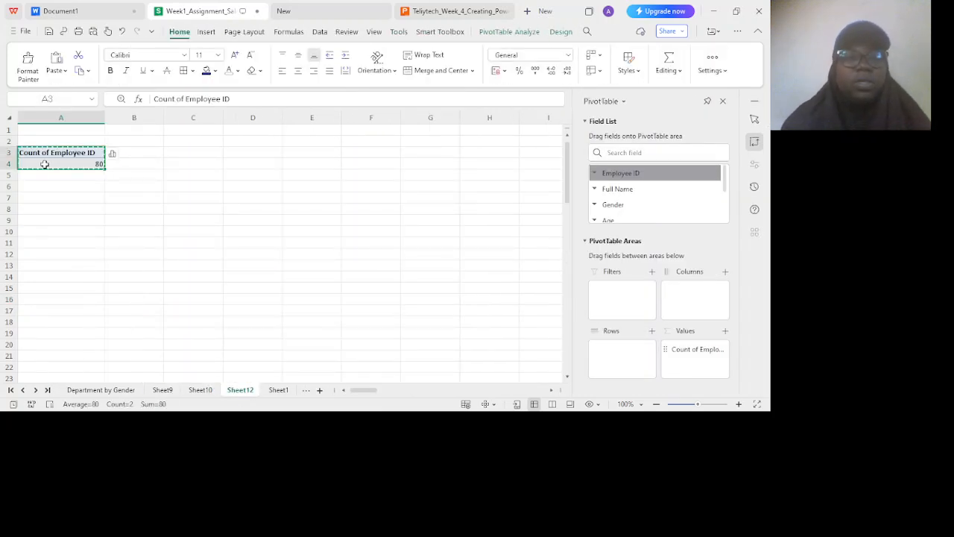
left_click(35, 390)
left_click(273, 394)
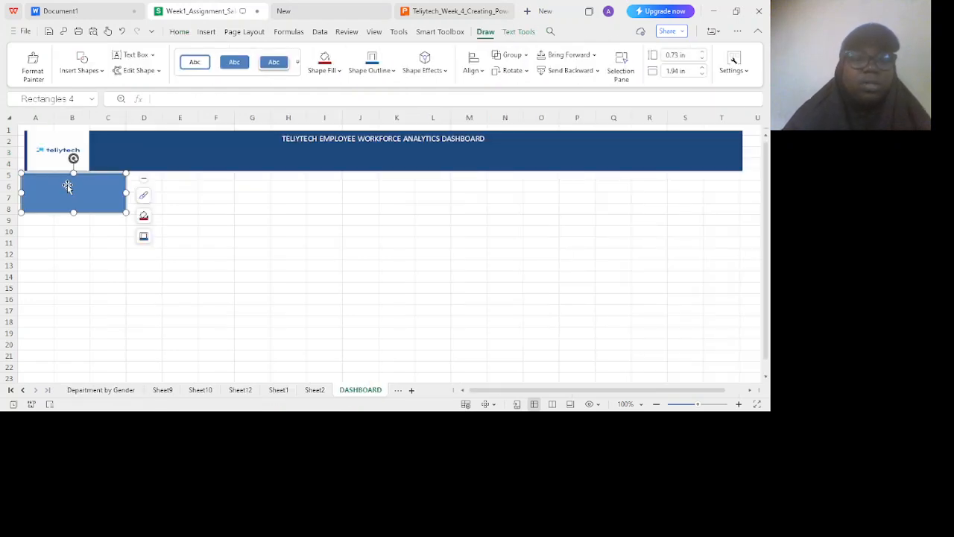
key("ctrl+v")
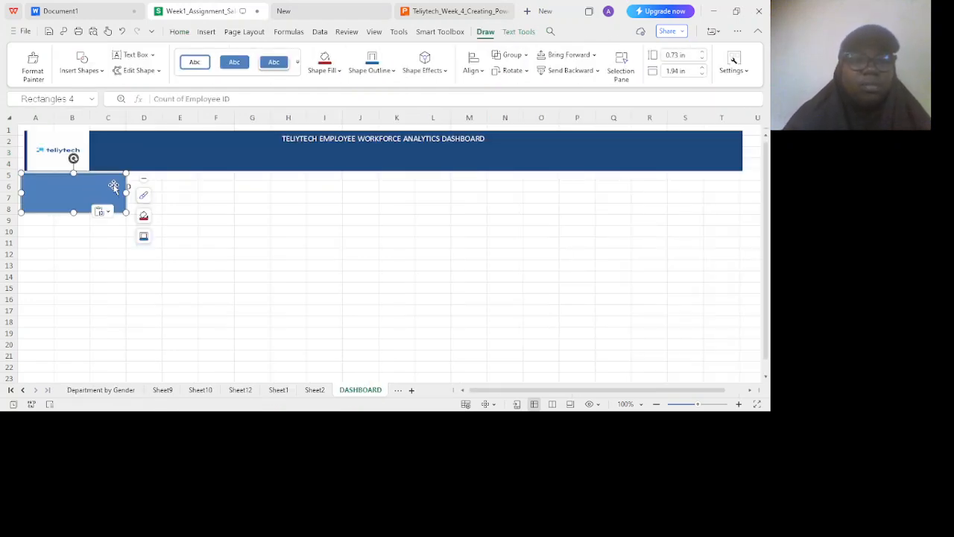
Widen the rectangle to about 2.08 in and remove its fill, leaving an outlined frame around the employee count.
left_click_drag(127, 192, 134, 190)
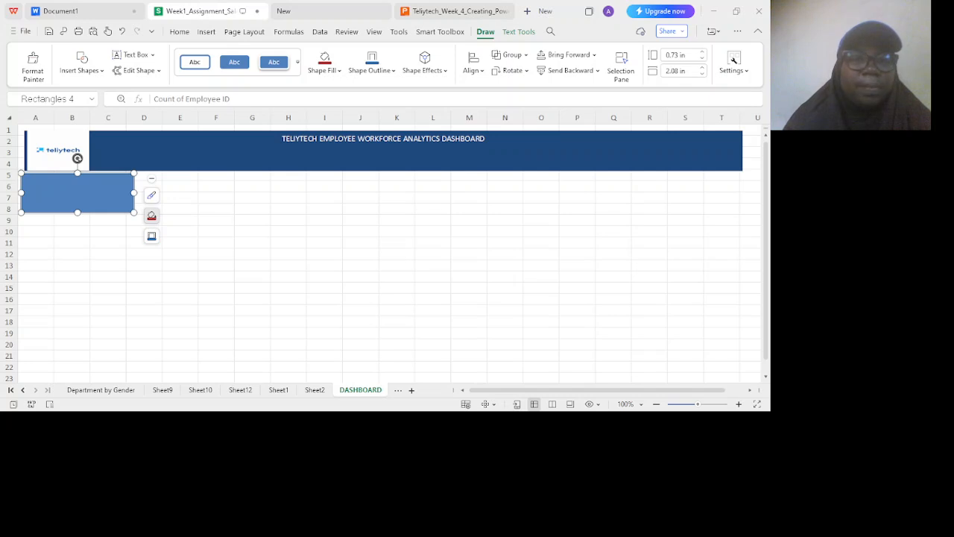
left_click(176, 128)
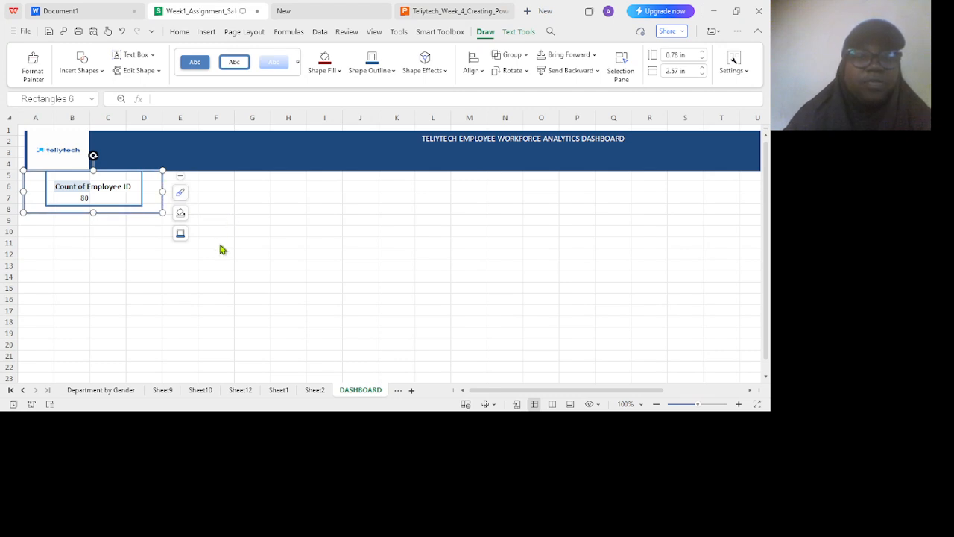
Resize the inner frame around the employee count to about 2.54 in wide and 0.62 in high, matching the outer frame's side edges.
left_click(85, 201)
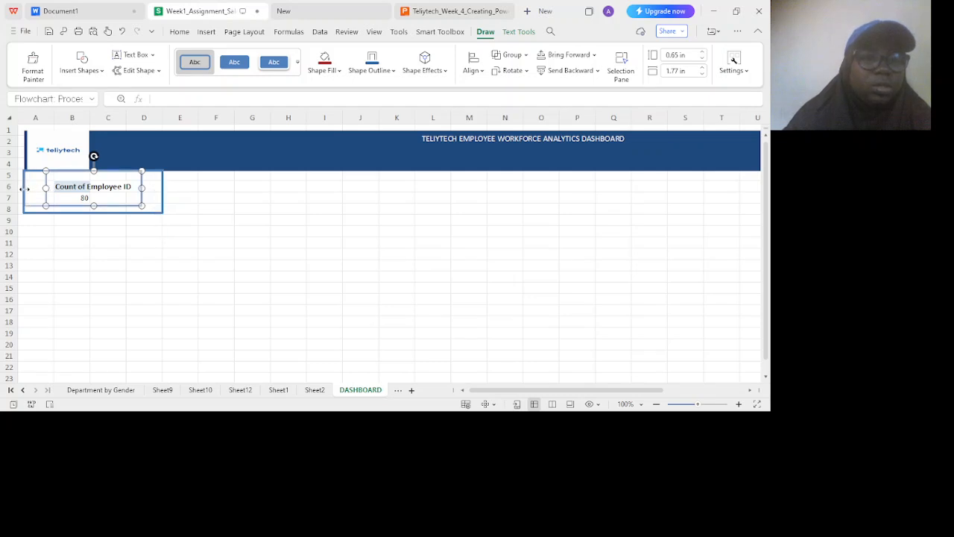
left_click_drag(23, 189, 14, 188)
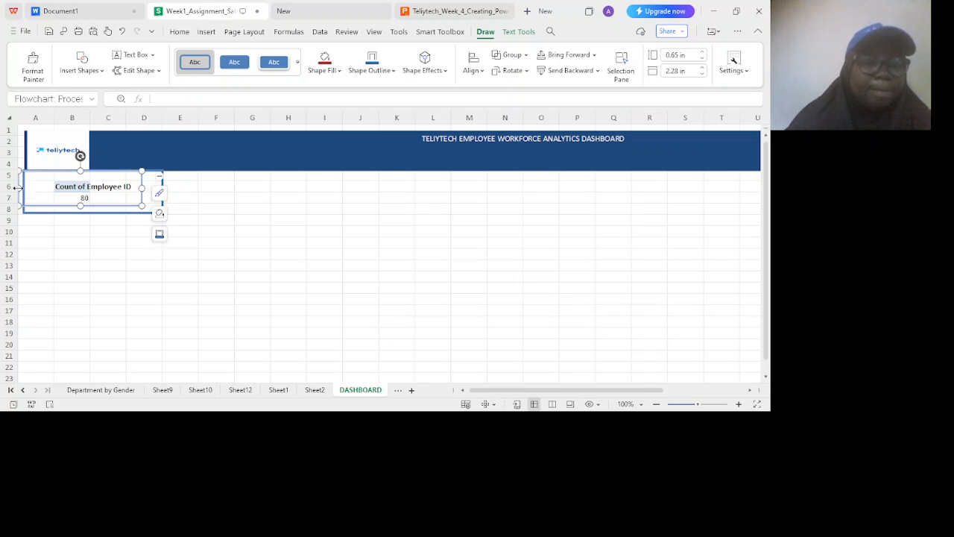
key("Escape")
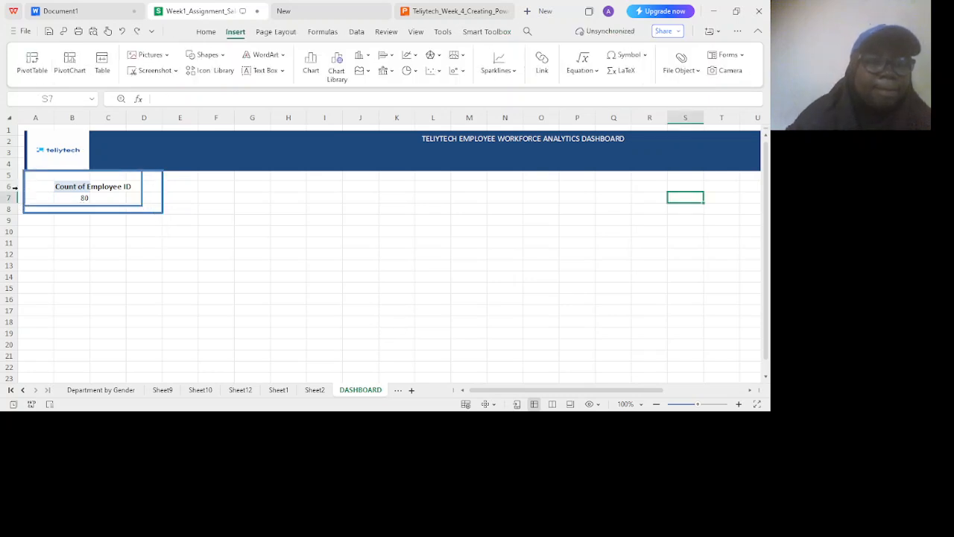
left_click(75, 190)
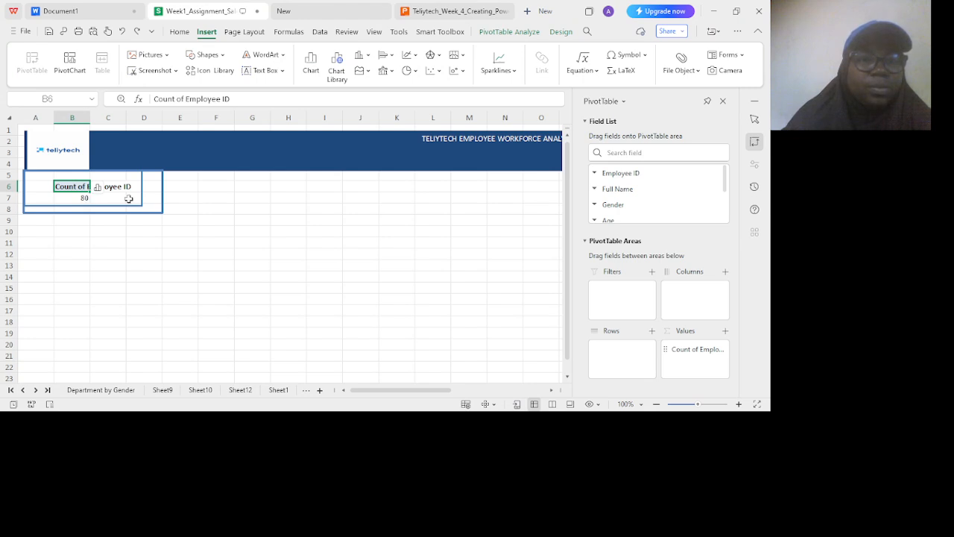
left_click(128, 197)
double_click(140, 186)
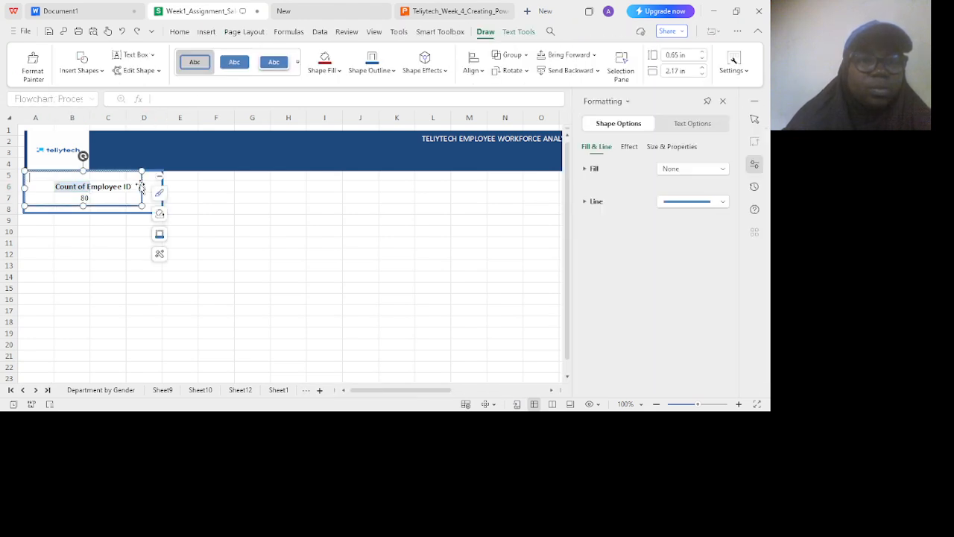
left_click_drag(142, 186, 162, 190)
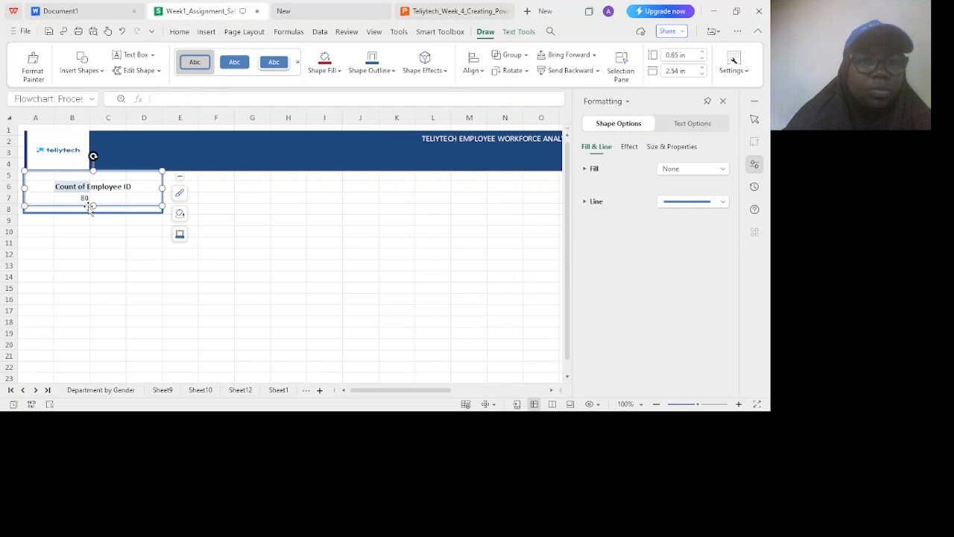
mouse_move(92, 206)
left_mouse_down()
mouse_move(91, 215)
mouse_move(94, 205)
left_mouse_up()
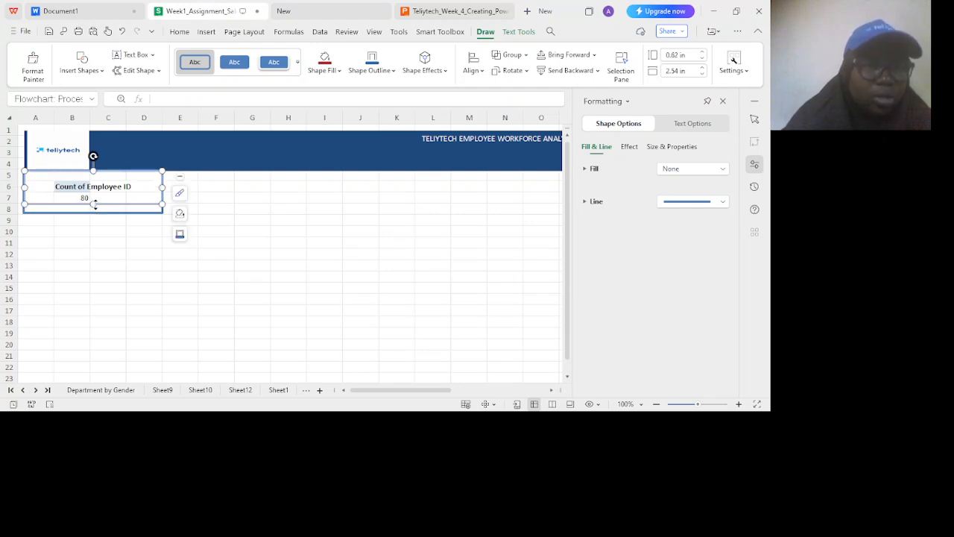
Widen the logo to about 1.23 in so that it covers the banner's starting edge.
left_click(29, 151)
left_click_drag(26, 150, 23, 150)
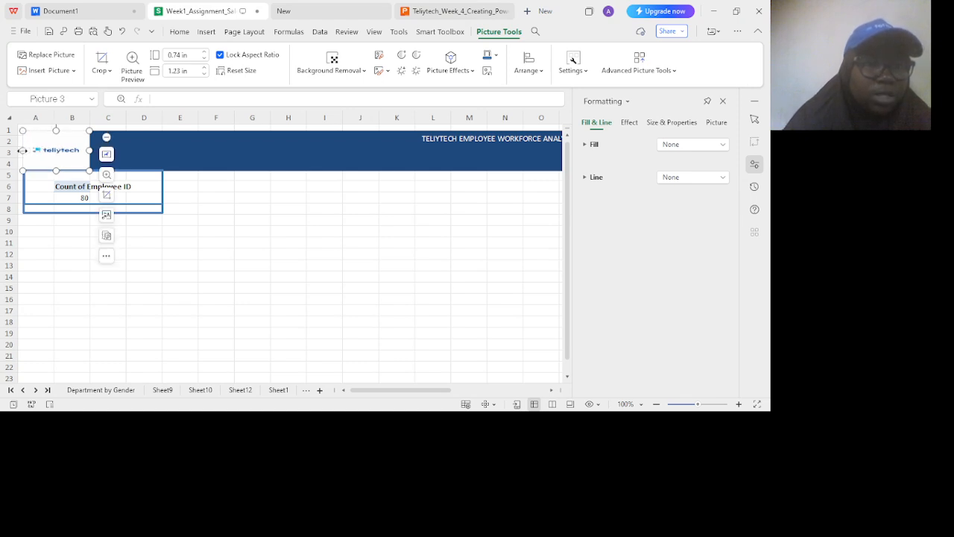
left_click(67, 207)
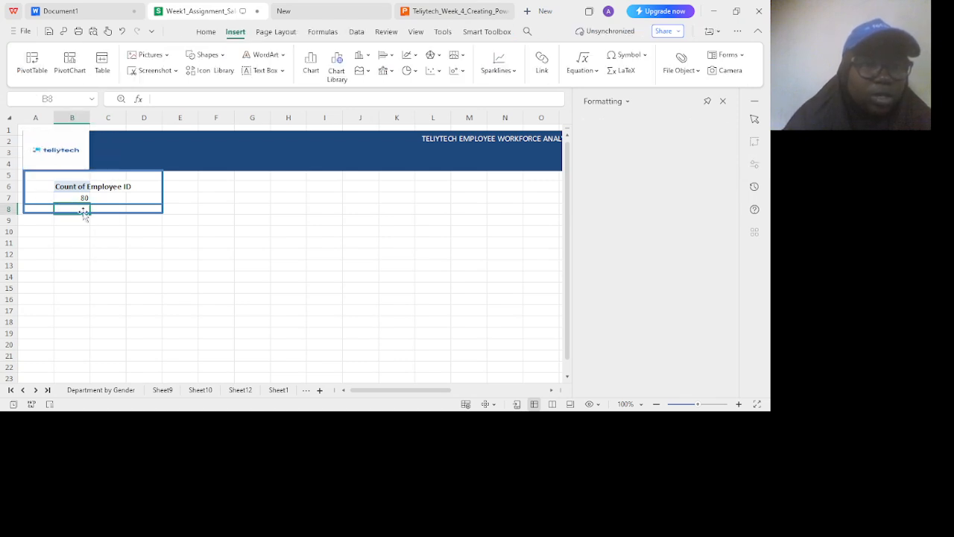
Shorten the outer frame around the employee count to about 0.61 in high so its lower edge meets row 7.
left_click(129, 197)
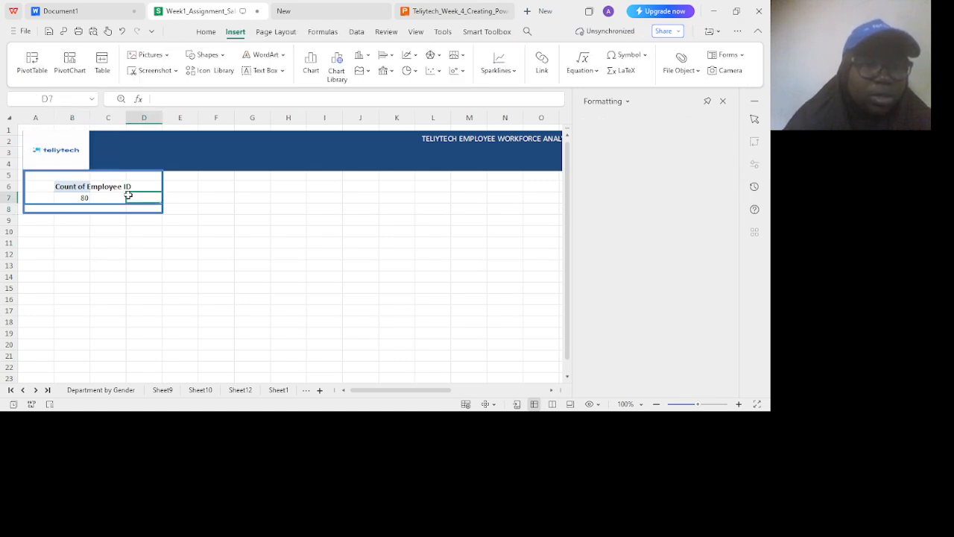
left_click(91, 212)
left_click_drag(94, 214, 94, 203)
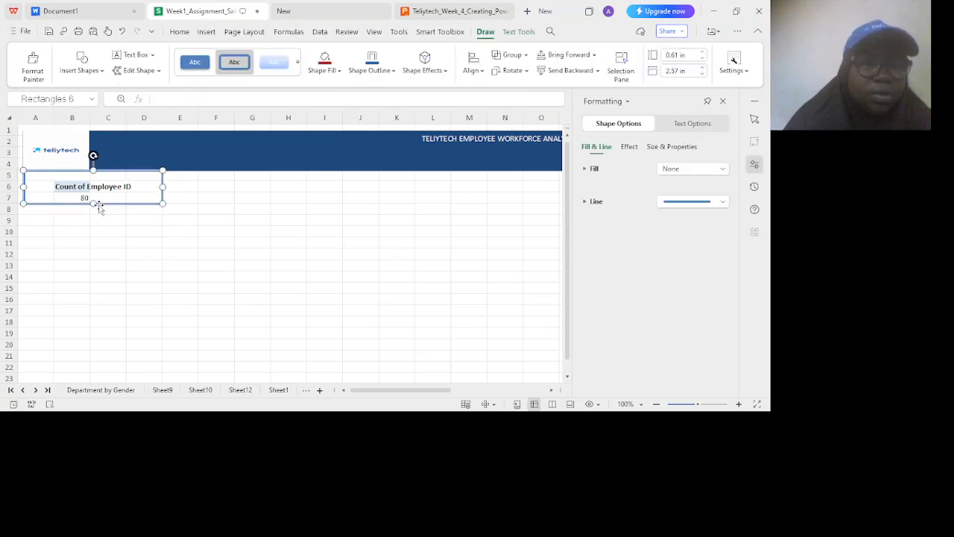
Centre the employee count contents horizontally across A5:D7 and fill the range with dark blue.
left_click(44, 178)
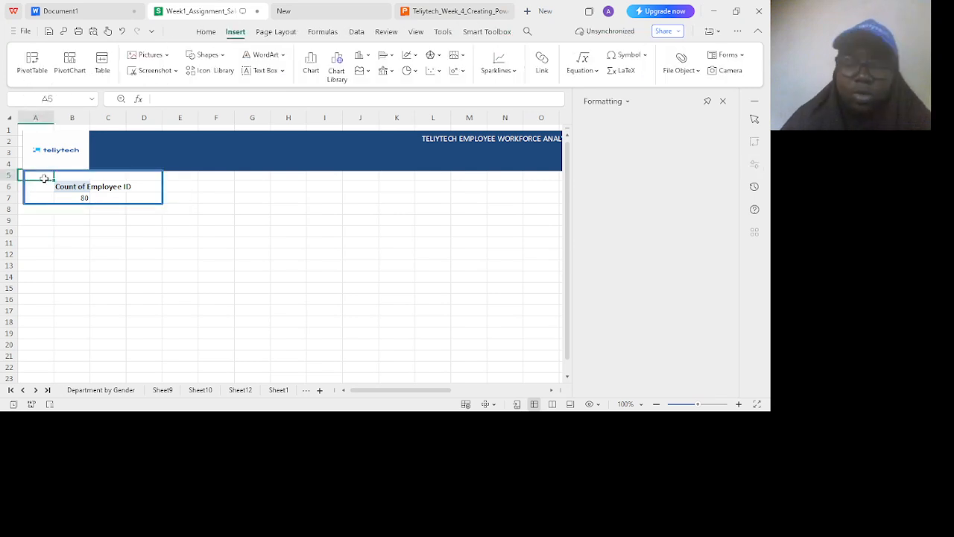
key("shift+Down")
key("shift+Down")
key("shift+Right")
key("shift+Right")
key("shift+Right")
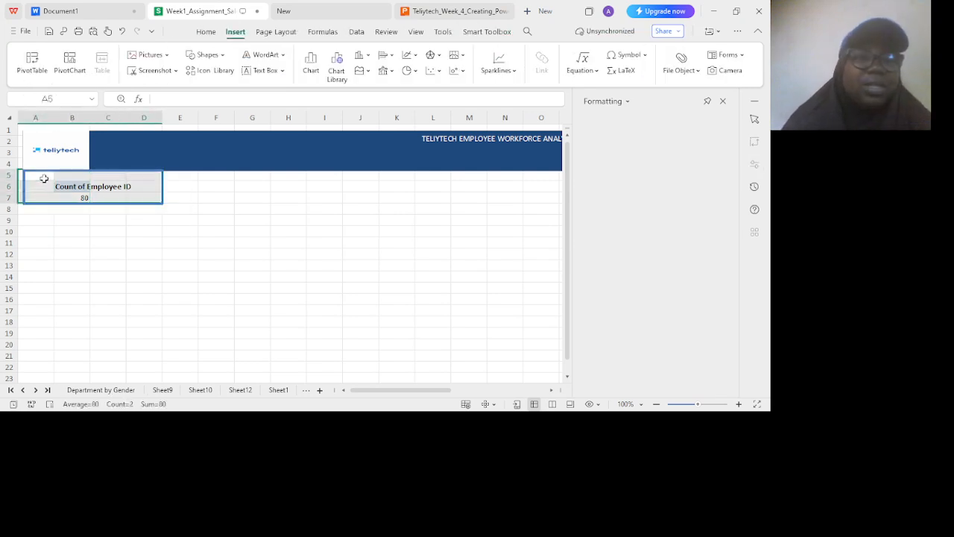
left_click(209, 33)
left_click(301, 72)
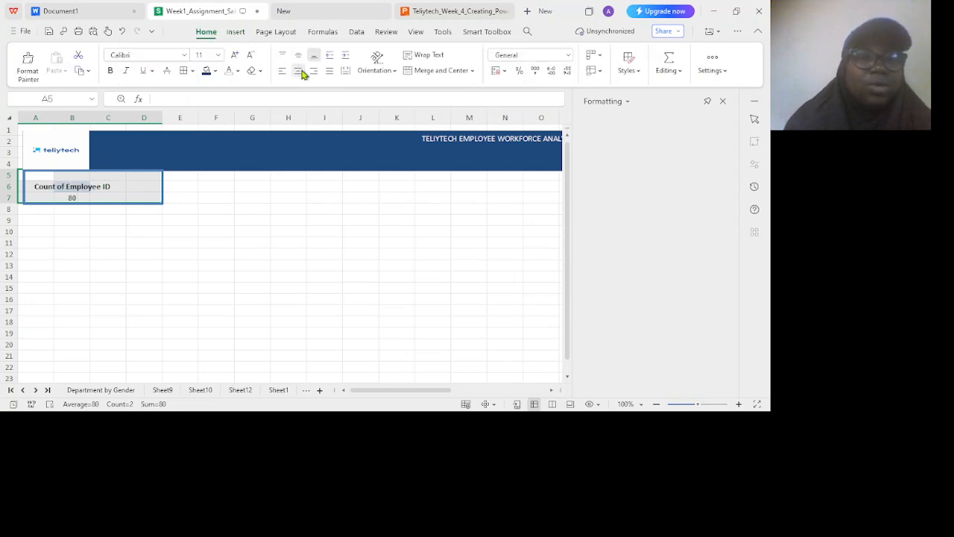
left_click(206, 72)
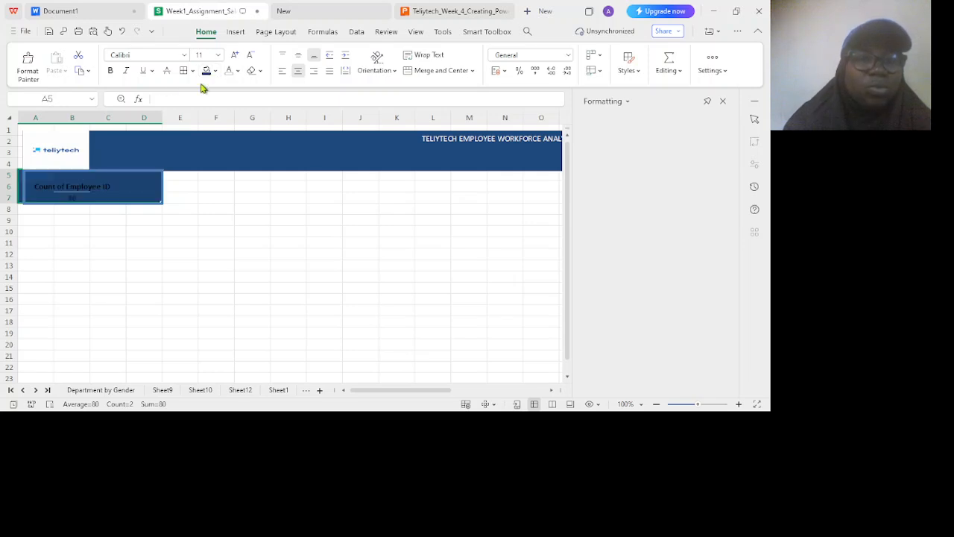
Recolour the text in A5:D7 blue.
left_click(230, 73)
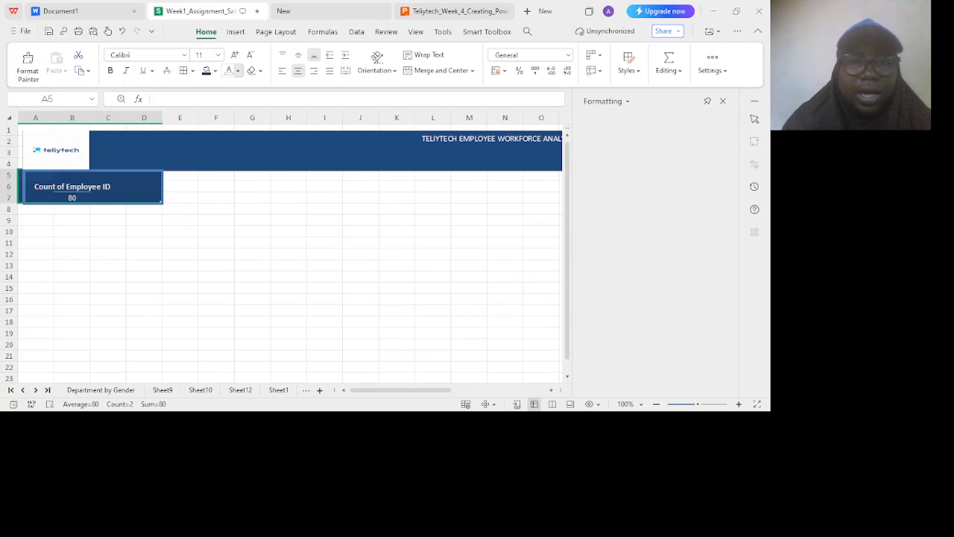
left_click(228, 70)
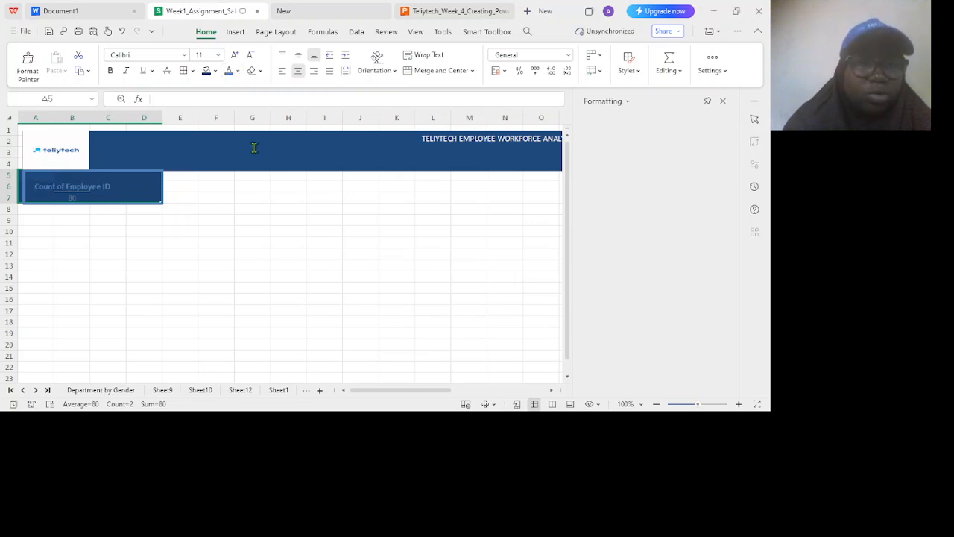
left_click(230, 174)
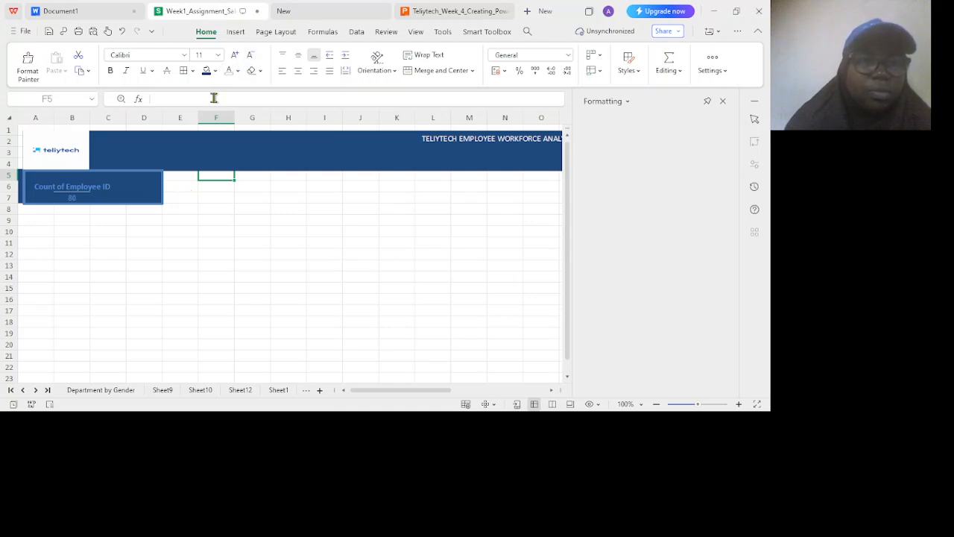
Reduce the height of row 5 above the employee count.
left_click(138, 209)
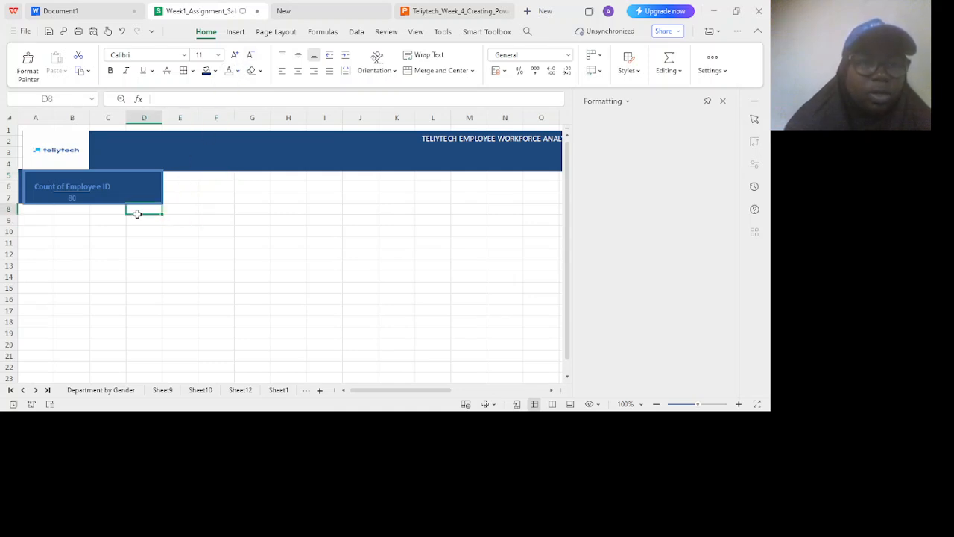
left_click(150, 199)
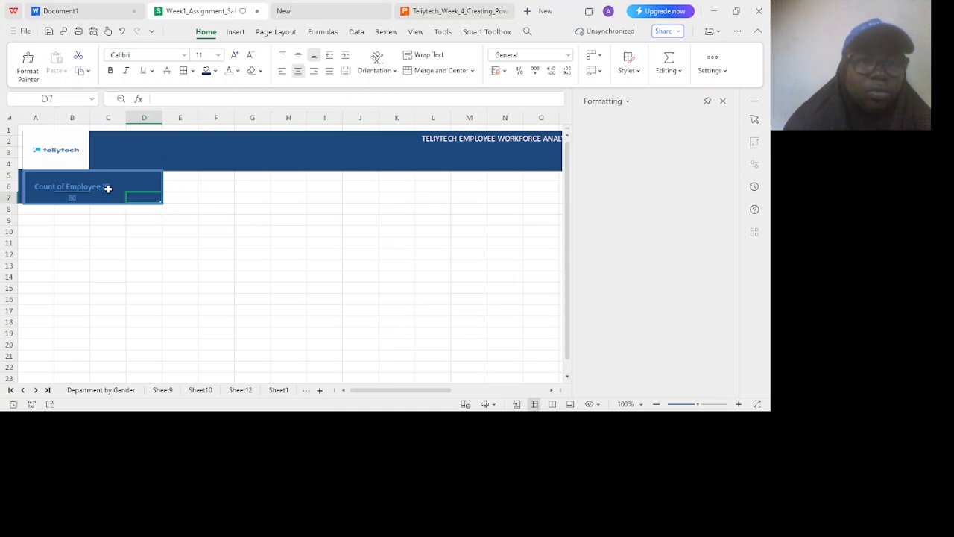
left_click(39, 185)
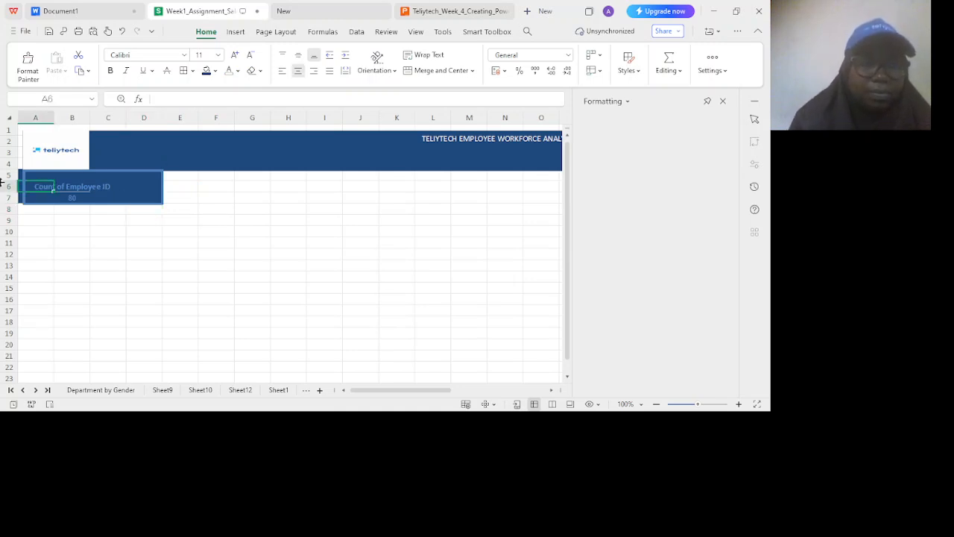
key("ctrl+a")
left_click_drag(1, 182, 28, 176)
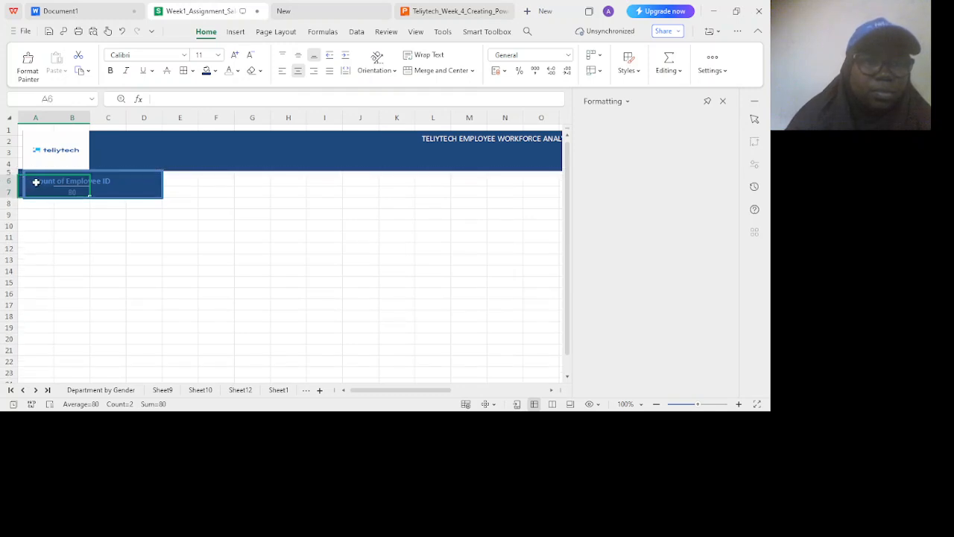
Set the font colour of the employee count range A6:D7 to white.
left_click(35, 181)
key("shift+Right")
key("shift+Right")
key("shift+Right")
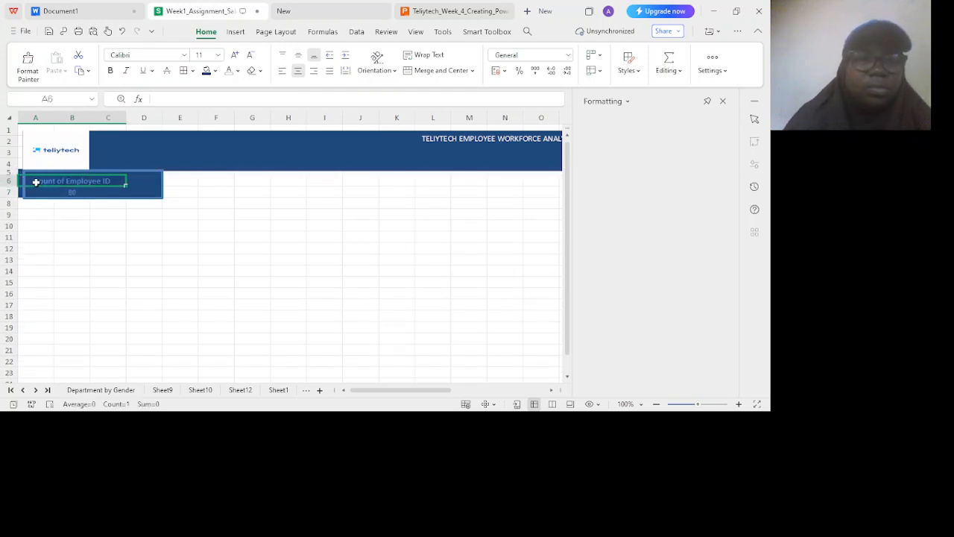
key("shift+Down")
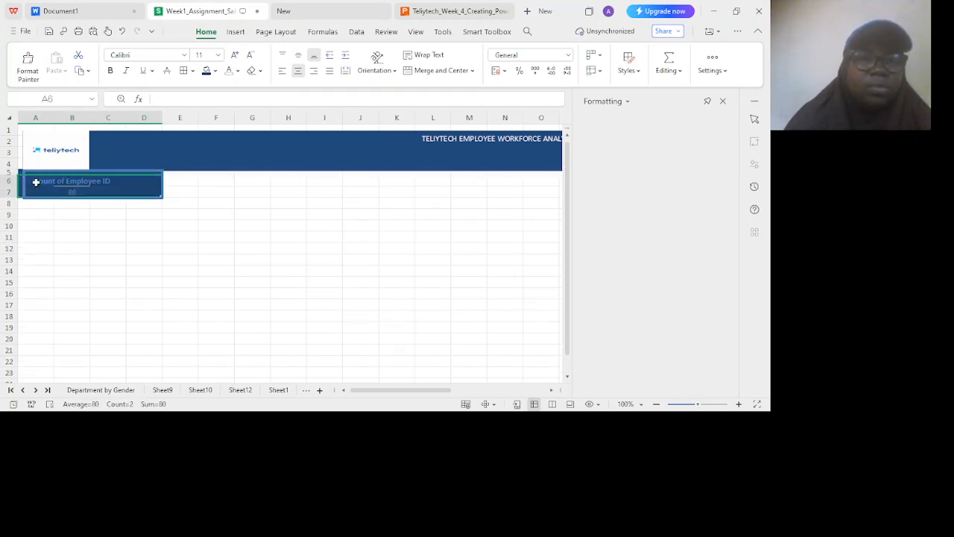
left_click(227, 73)
left_click(143, 248)
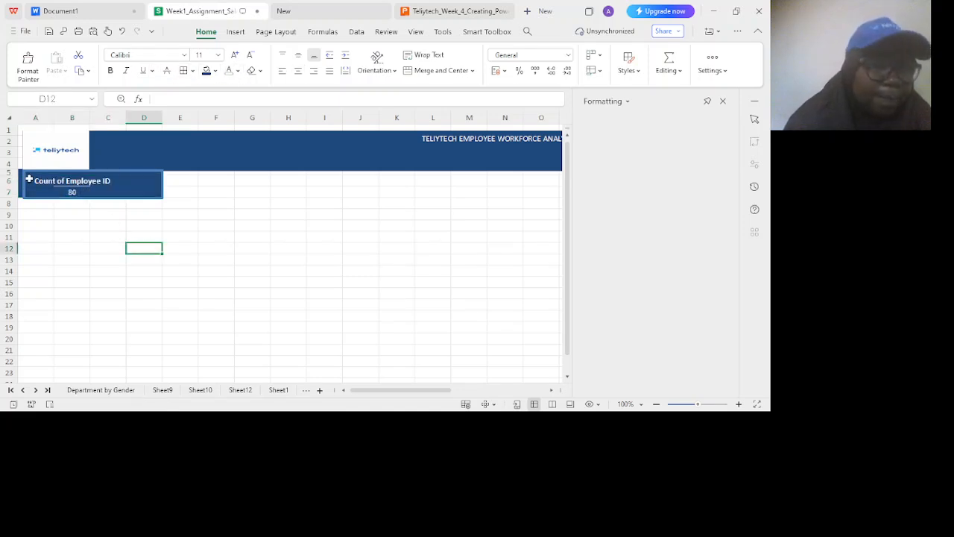
Extend the employee count frame to about 2.67 in wide and the logo to about 1.31 in, reaching column A's outer edge.
left_click(24, 183)
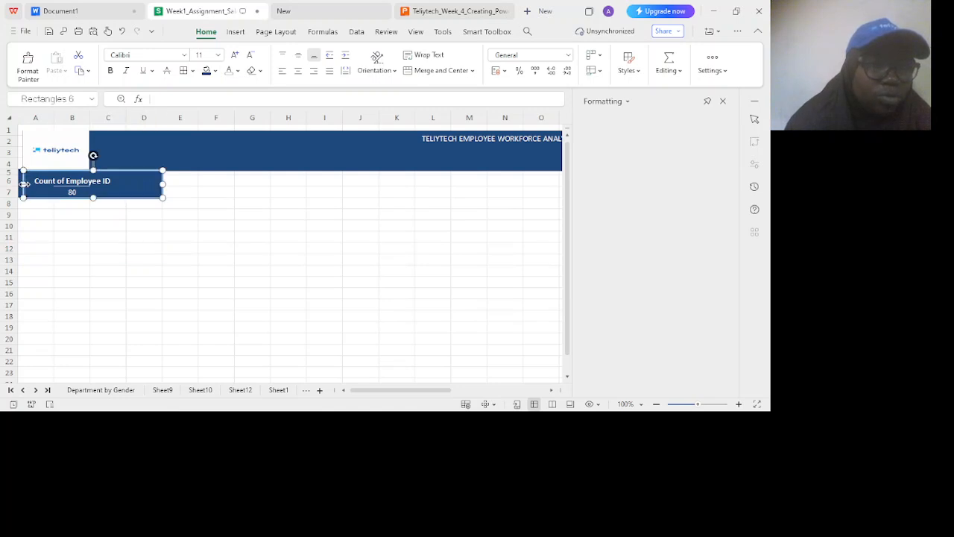
left_click_drag(20, 183, 16, 182)
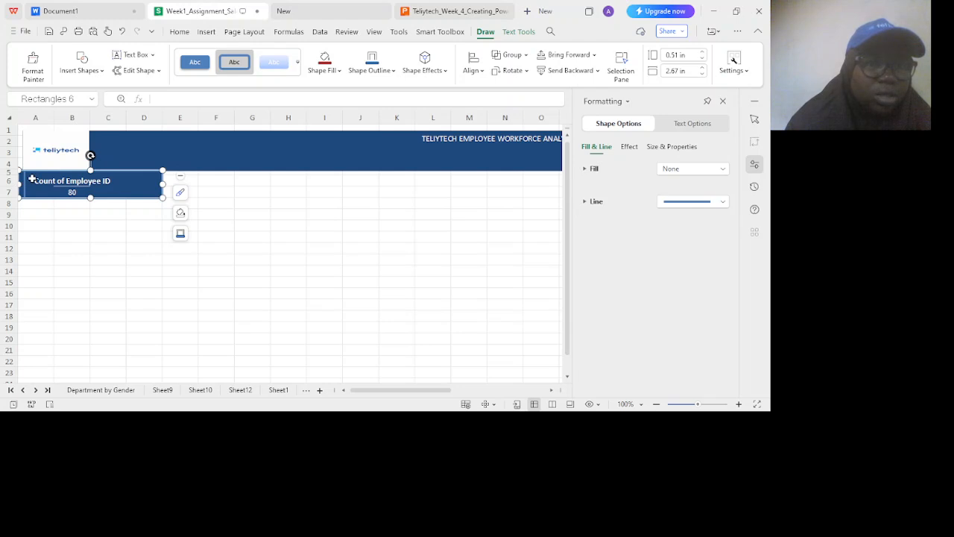
left_click(35, 156)
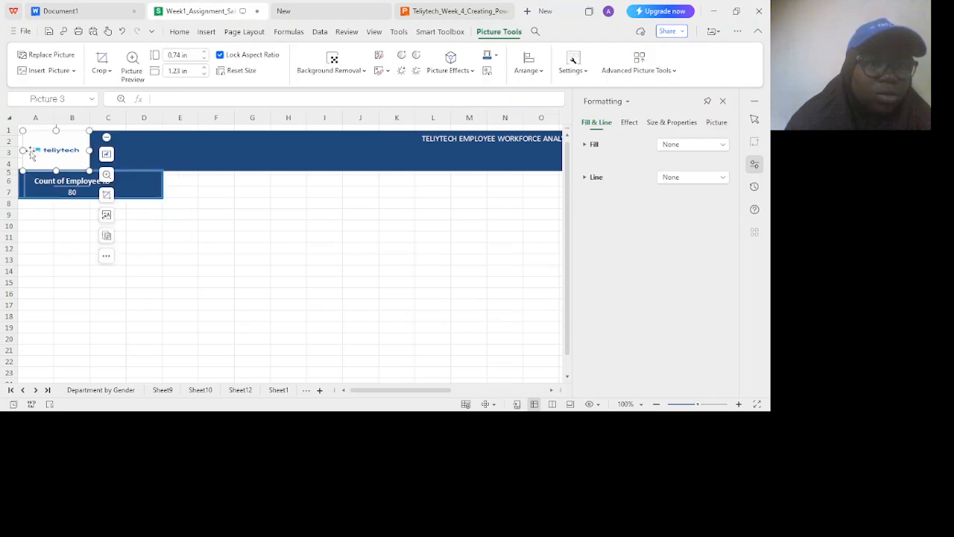
left_click_drag(23, 151, 15, 150)
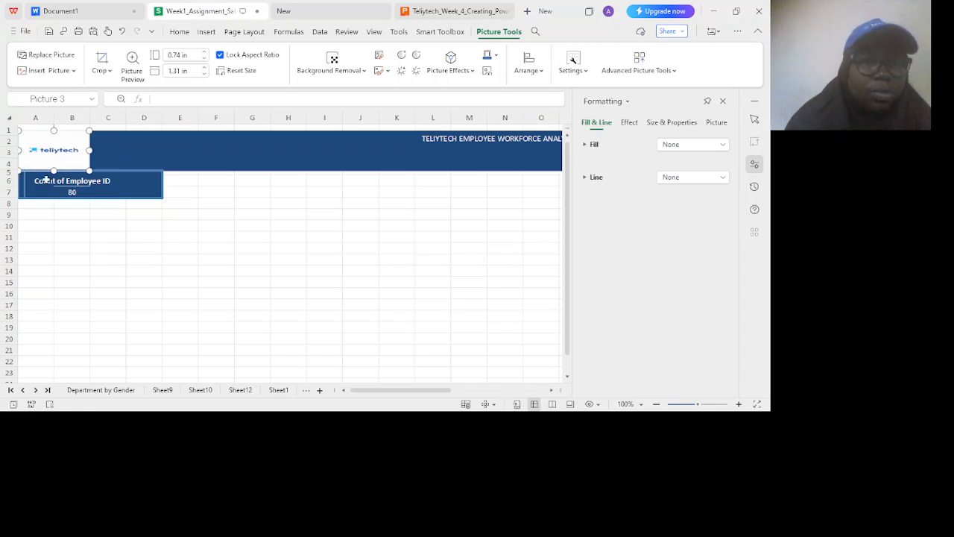
Narrow the employee count frame to about 1.98 in so that it ends at column C.
left_click(88, 191)
left_click(136, 188)
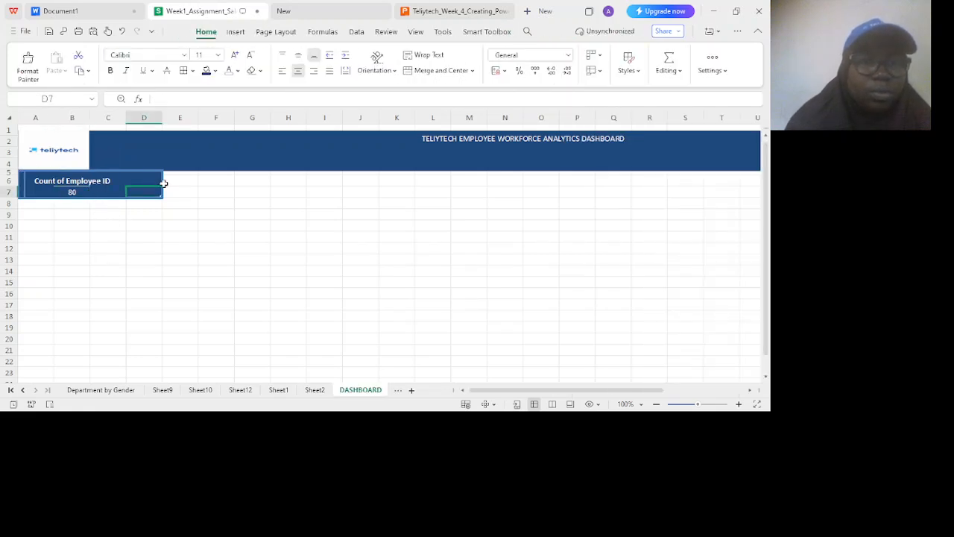
left_click(164, 181)
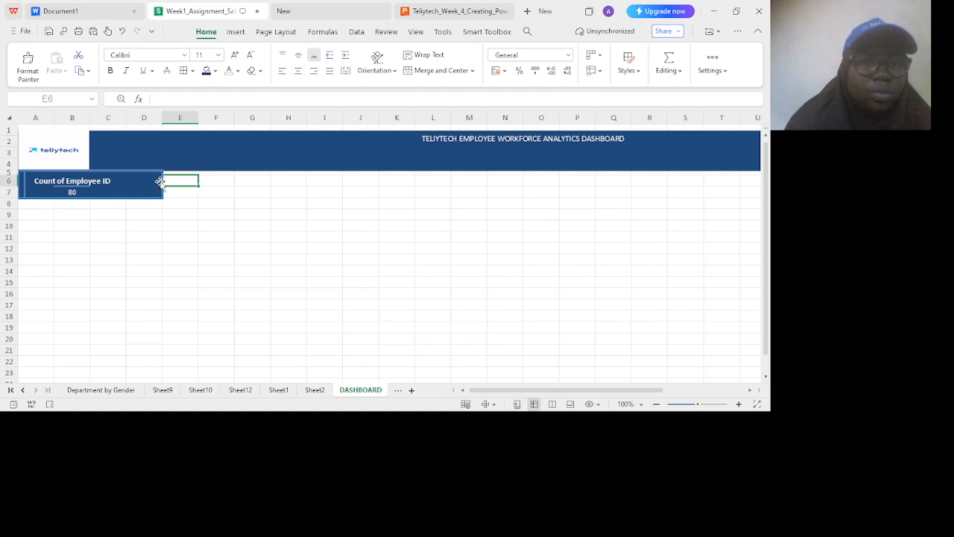
left_click(159, 181)
left_click_drag(160, 184, 124, 184)
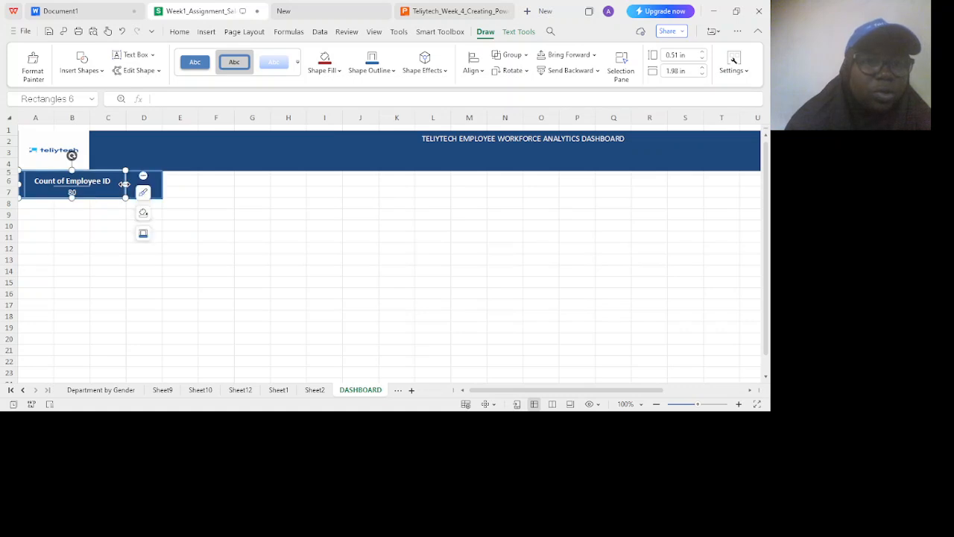
left_click(73, 203)
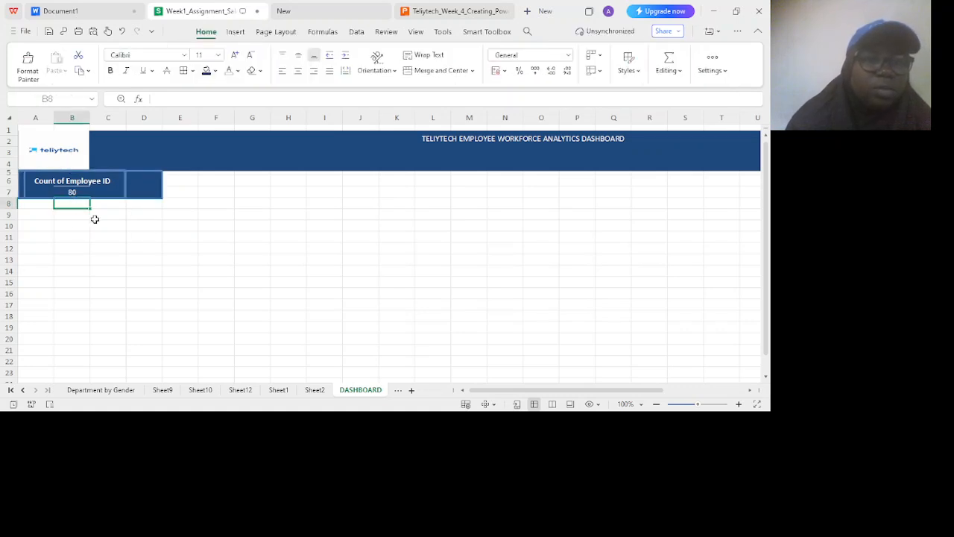
Try to remove the dark blue fill from cells D6:D7 beside the narrowed frame.
left_click(146, 178)
key("shift+Down")
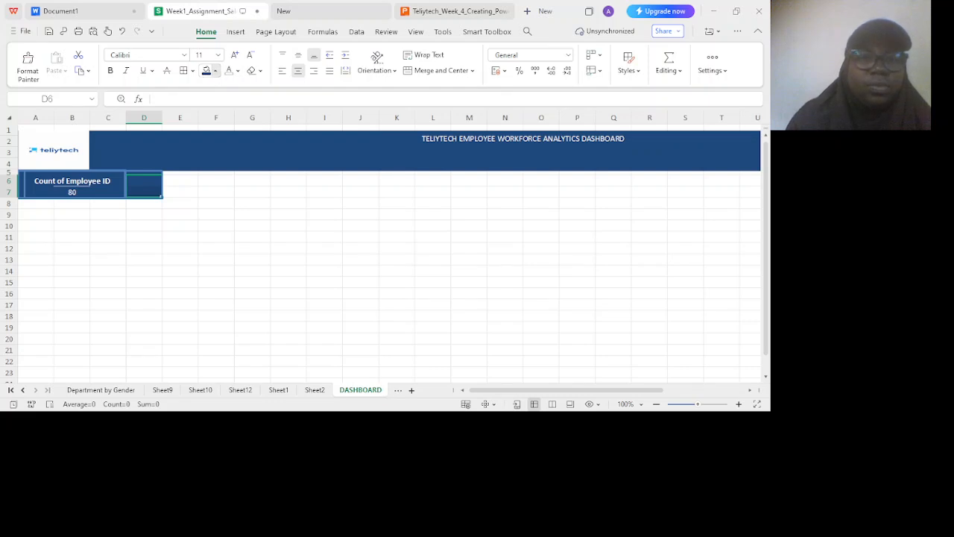
left_click(143, 173)
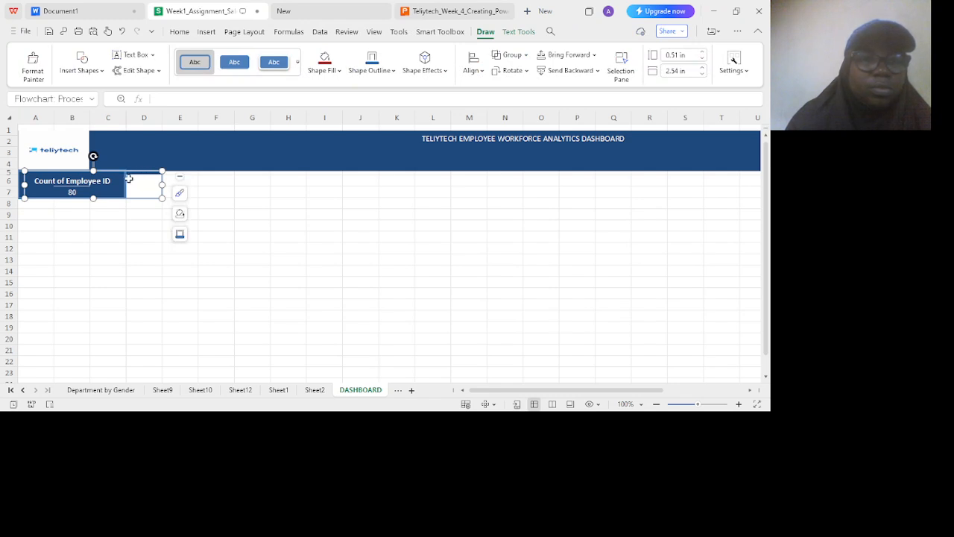
left_click(132, 178)
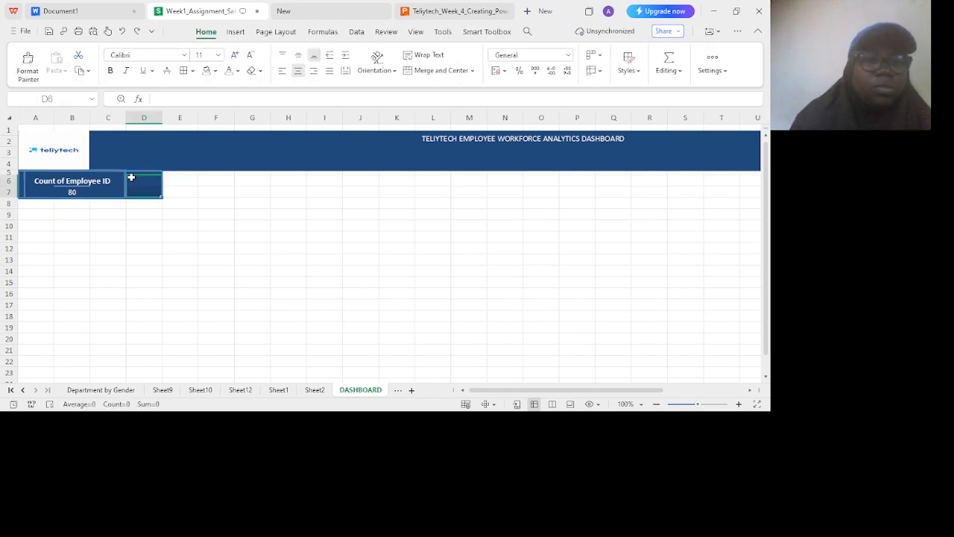
left_click(31, 181)
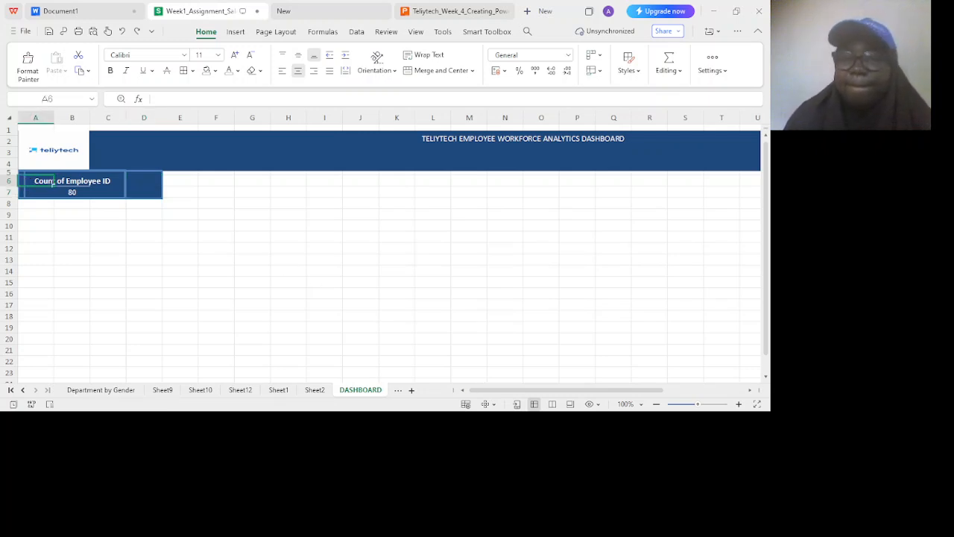
left_click(52, 182)
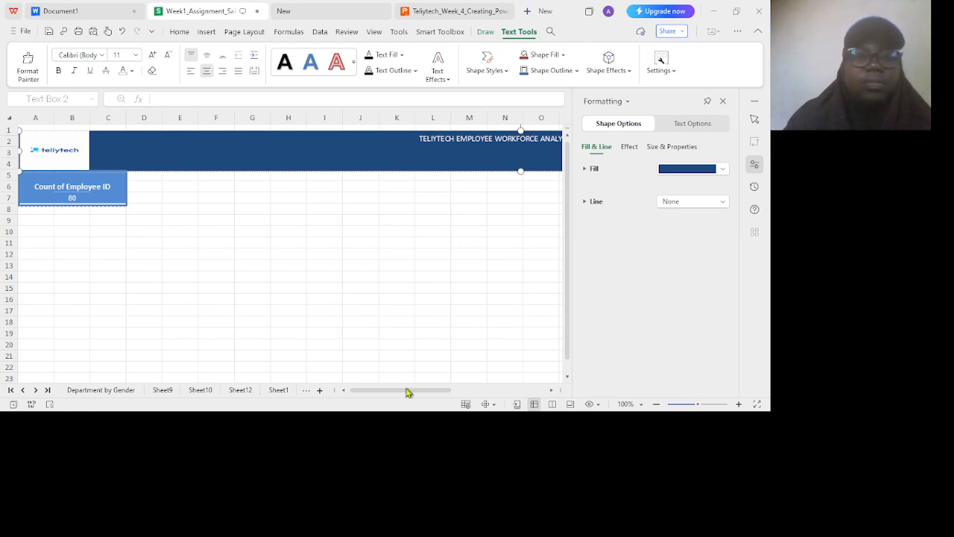
Check the summary KPI list in Document1 and insert a blank PivotTable from Sheet1's data on a new worksheet.
left_click(82, 9)
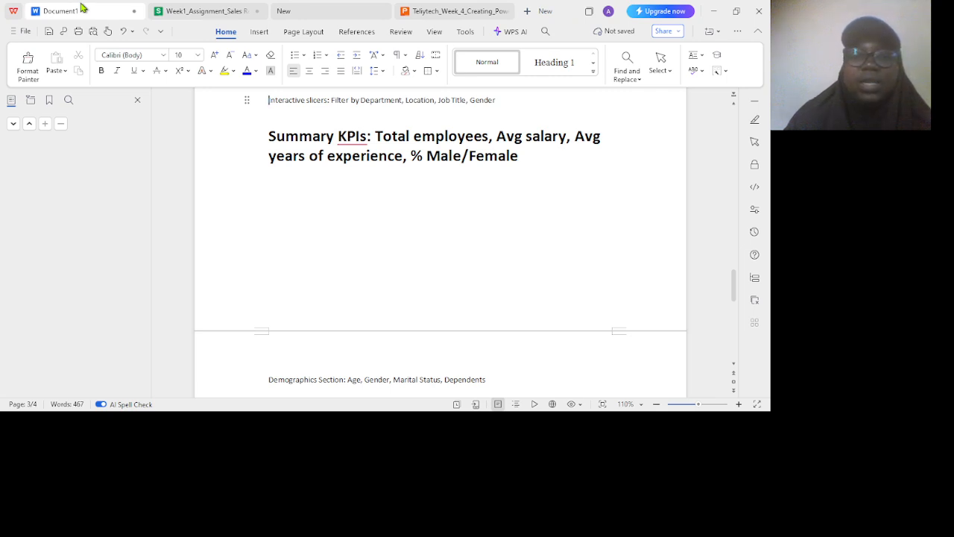
left_click(184, 9)
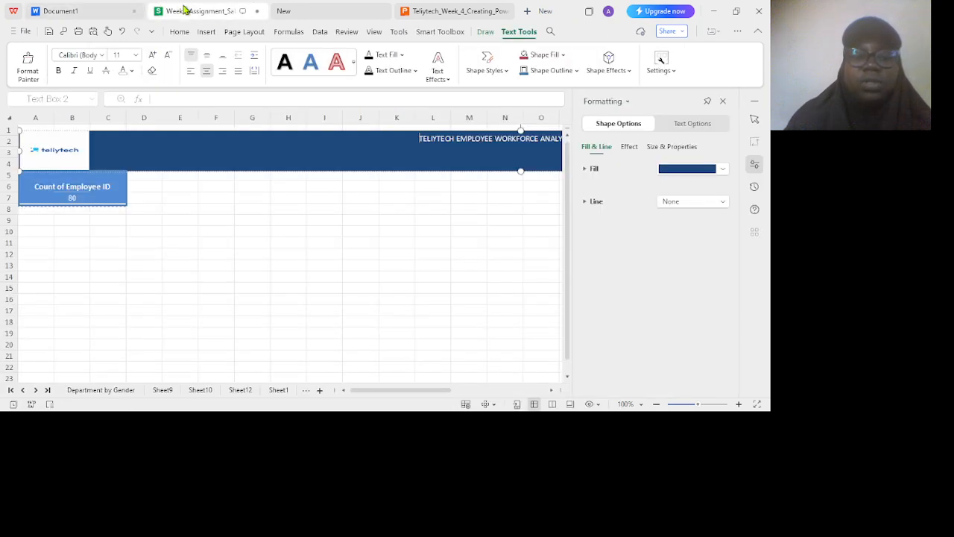
left_click(278, 390)
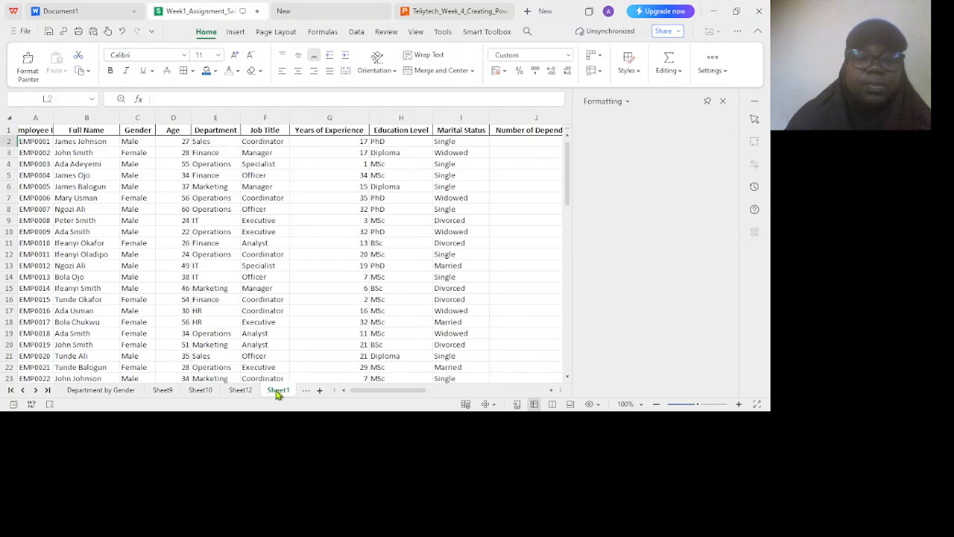
left_click(239, 33)
left_click(32, 61)
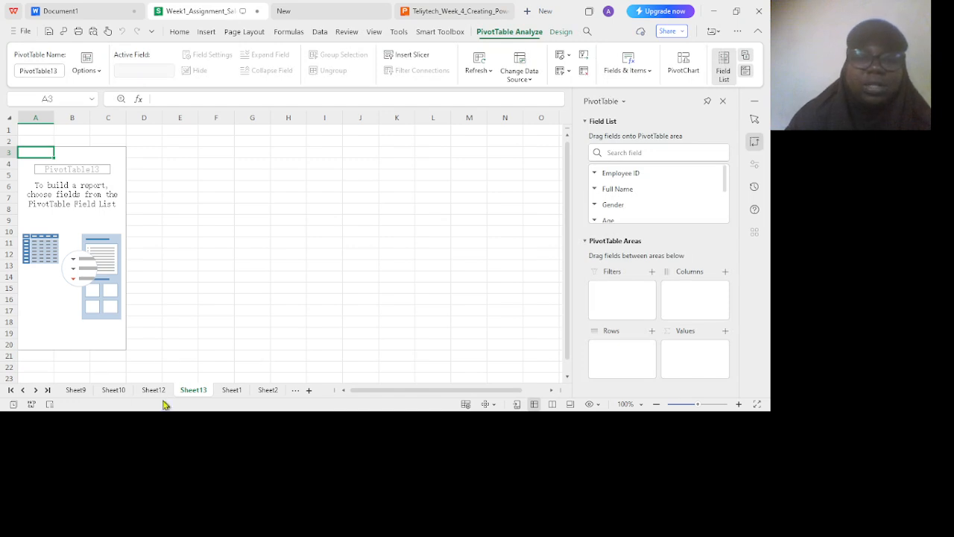
Rename the new PivotTable's worksheet as SALARY.
double_click(196, 390)
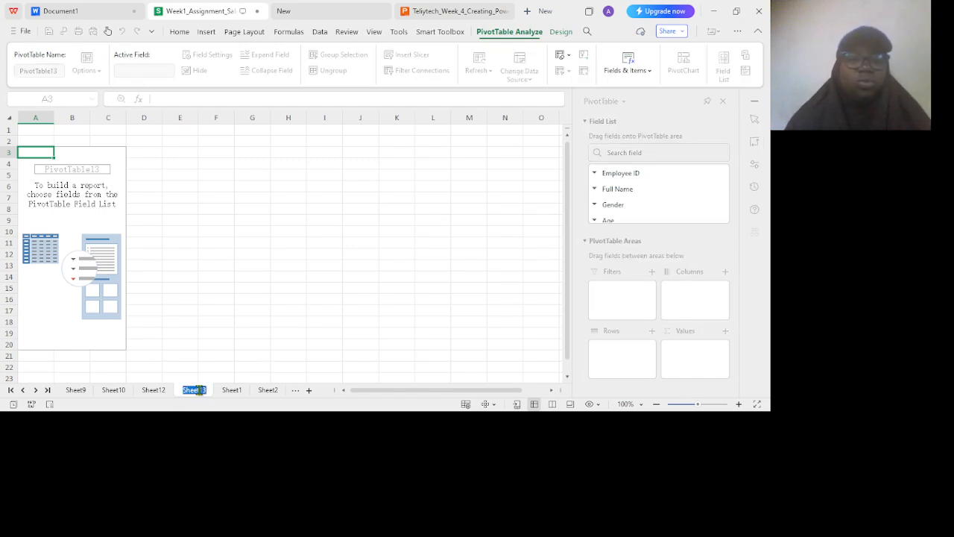
type("sALA")
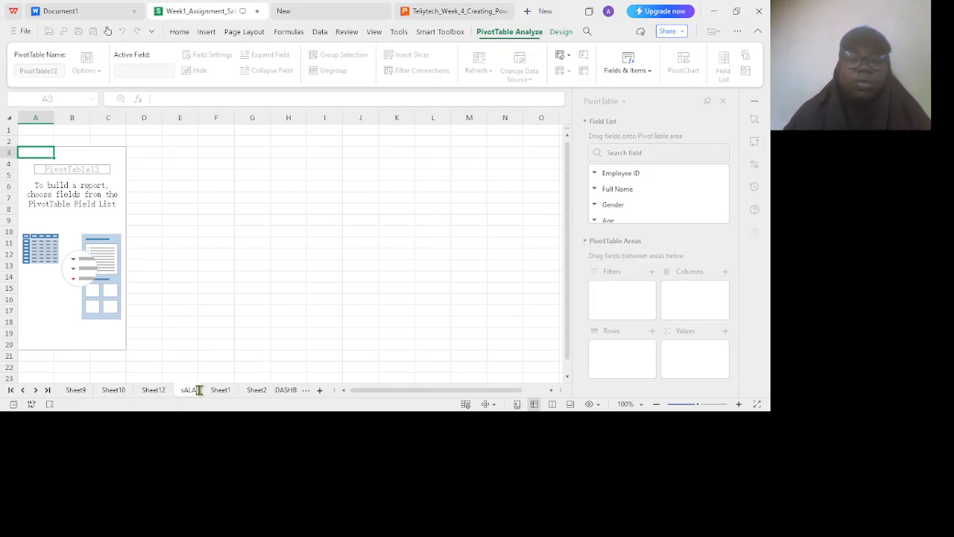
key("BackSpace")
key("BackSpace")
key("BackSpace")
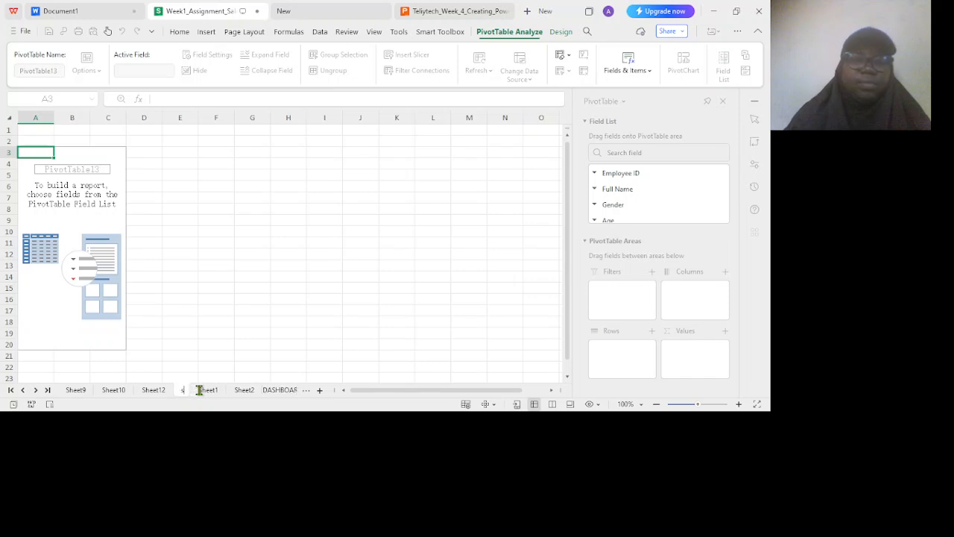
key("BackSpace")
type("SALA")
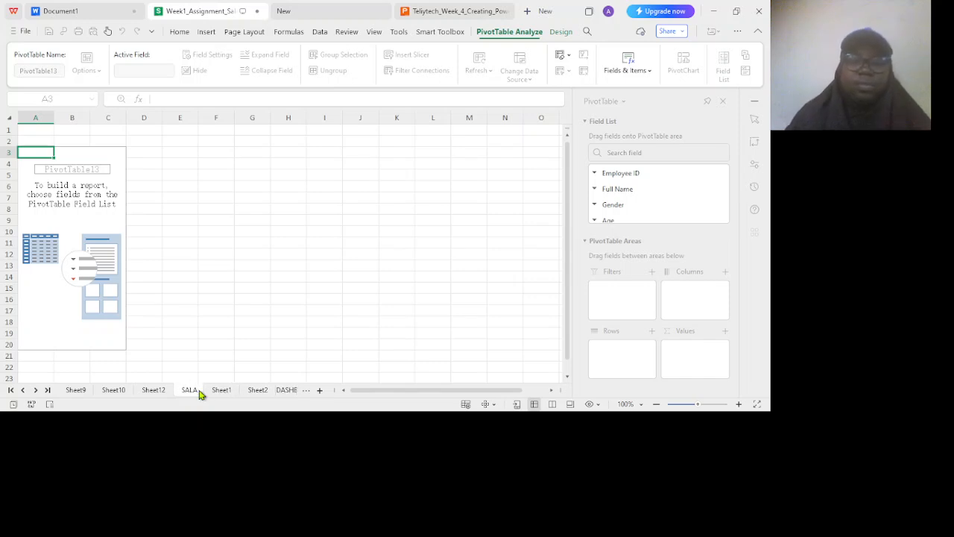
type("RY")
key("Return")
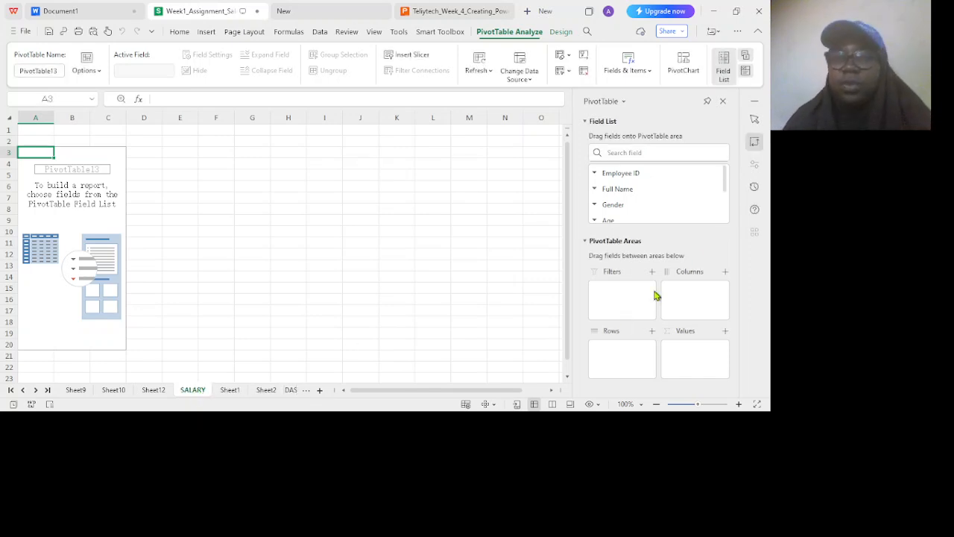
Add Monthly Salary (₦) to the PivotTable's values and summarize it by average.
left_click(624, 177)
key("Down")
key("Down")
key("Down")
key("Down")
key("Down")
key("Down")
key("Down")
key("Down")
key("Down")
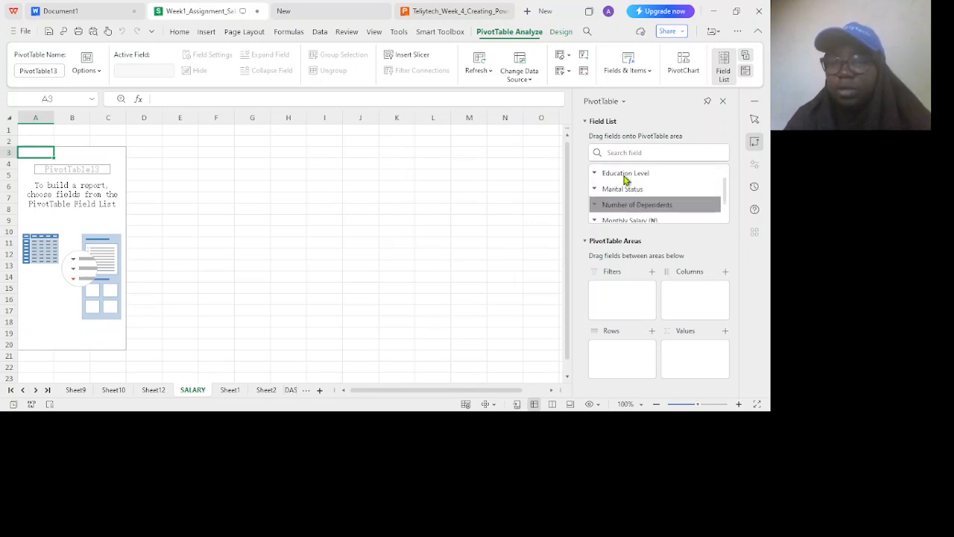
key("Down")
key("Down")
key("Up")
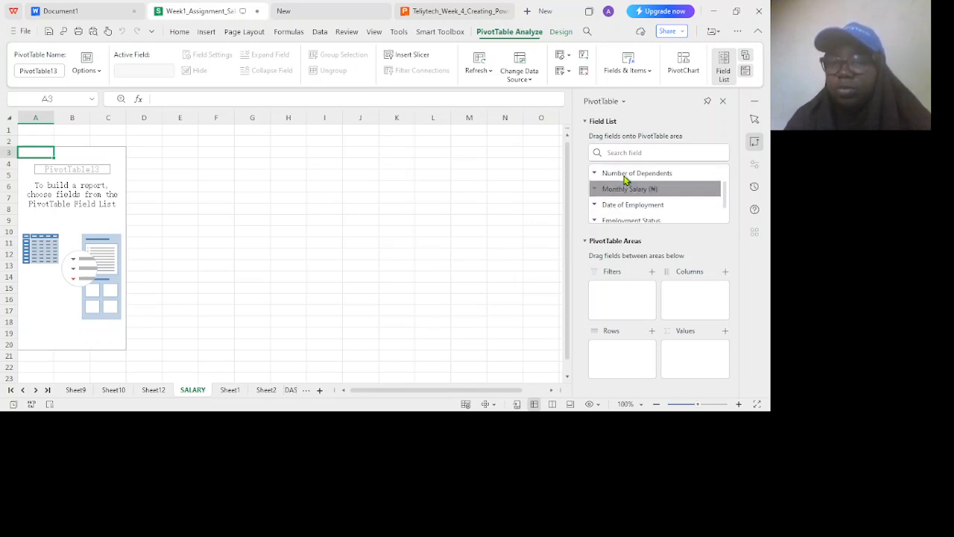
left_click_drag(639, 191, 705, 358)
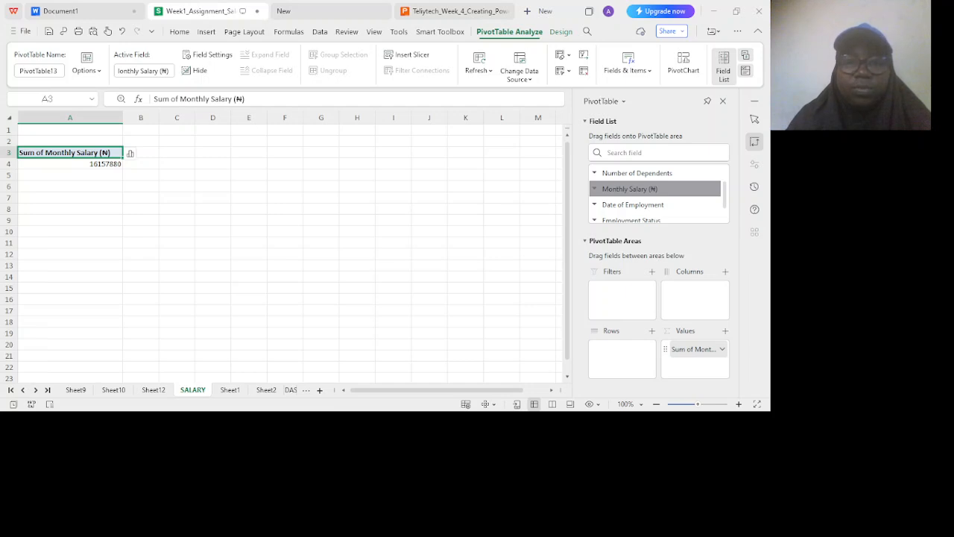
left_click(425, 323)
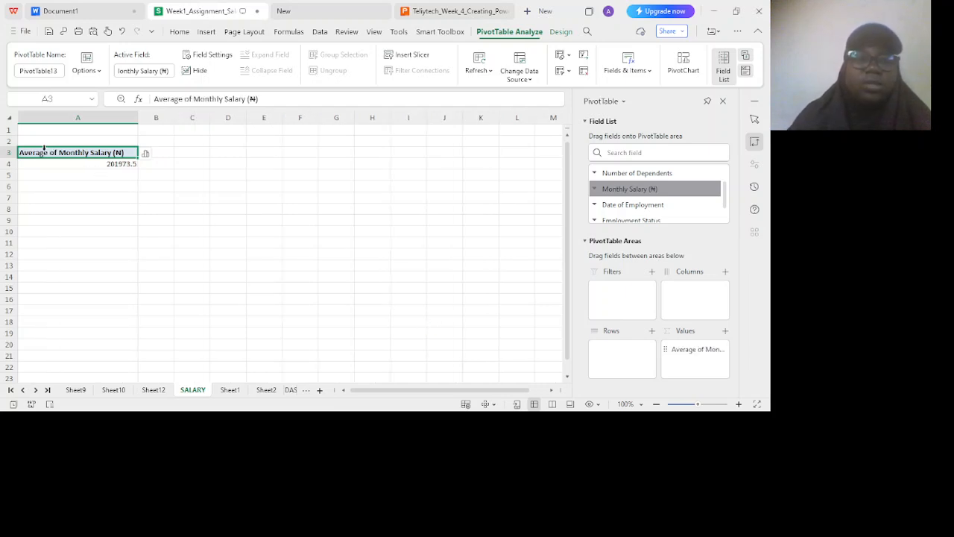
Copy the average monthly salary PivotTable, cells A3:A4, to cell C11 of the DASHBOARD sheet.
key("shift+Down")
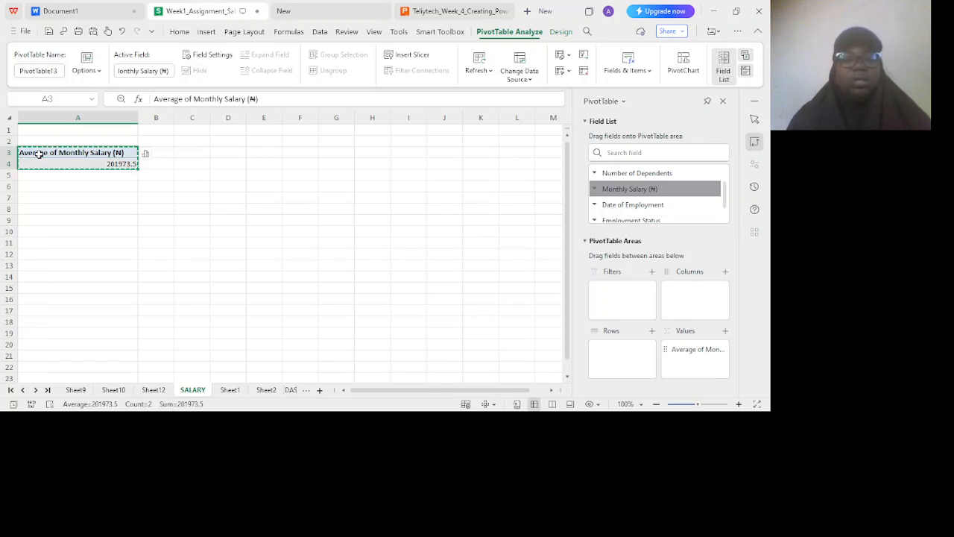
left_click(291, 389)
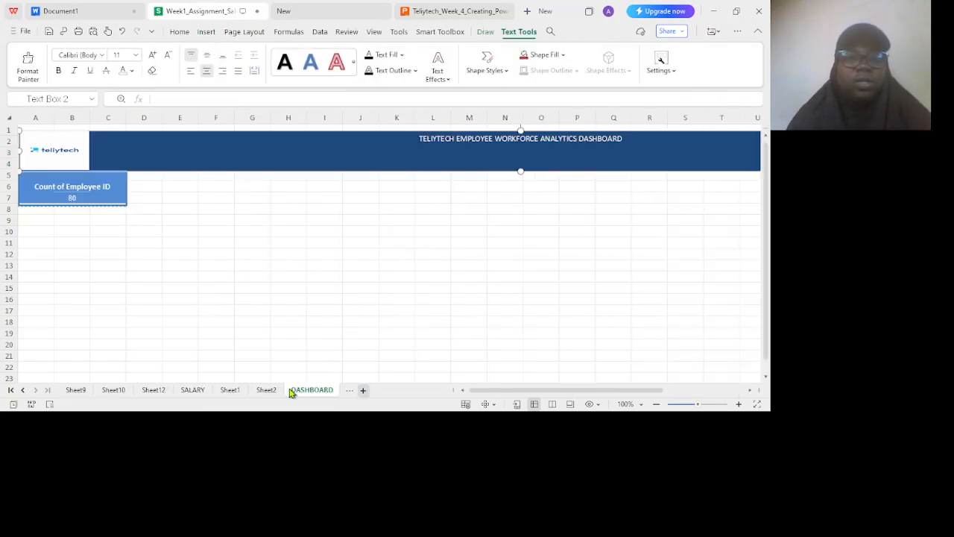
left_click(94, 240)
key("ctrl+v")
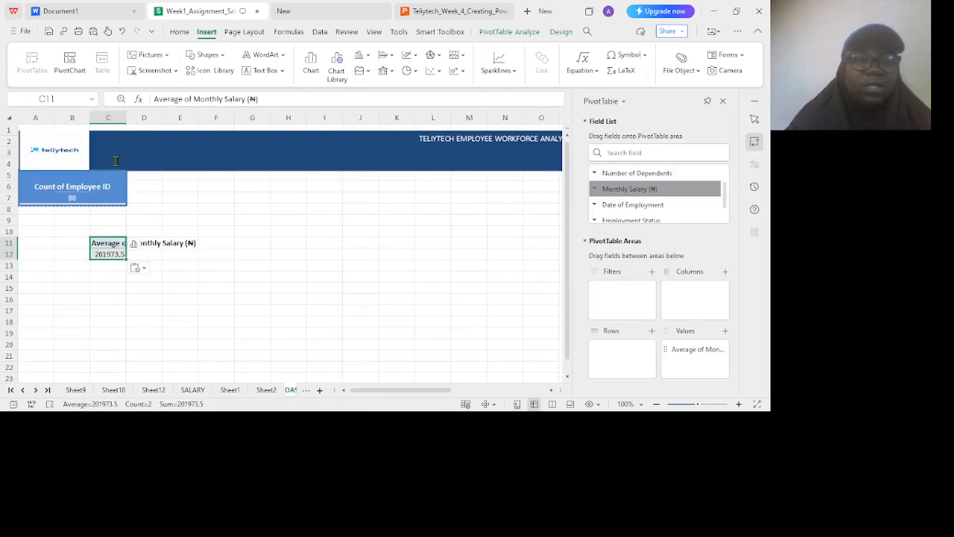
Draw a rounded rectangle about 2.51 in wide and 0.79 in high beside the employee count card, below the banner.
left_click(144, 177)
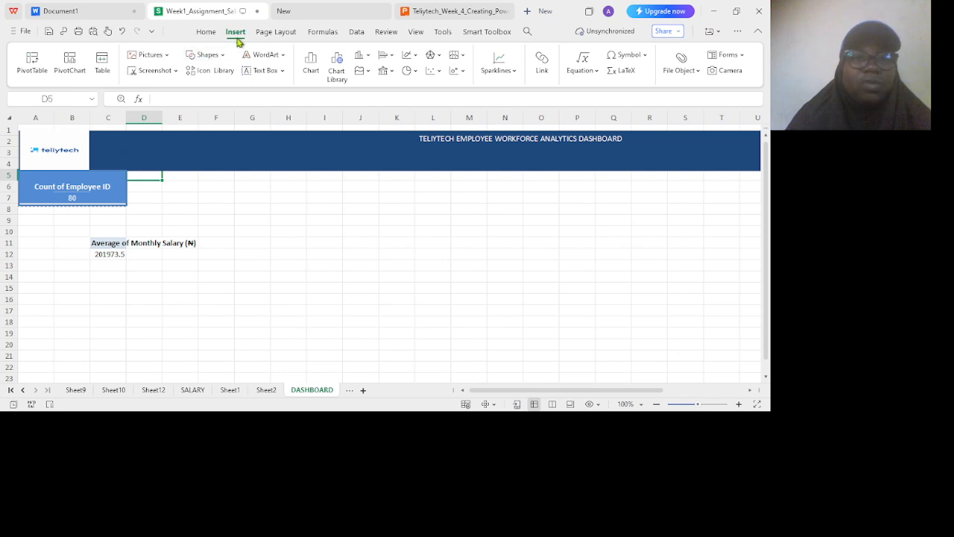
left_click(214, 57)
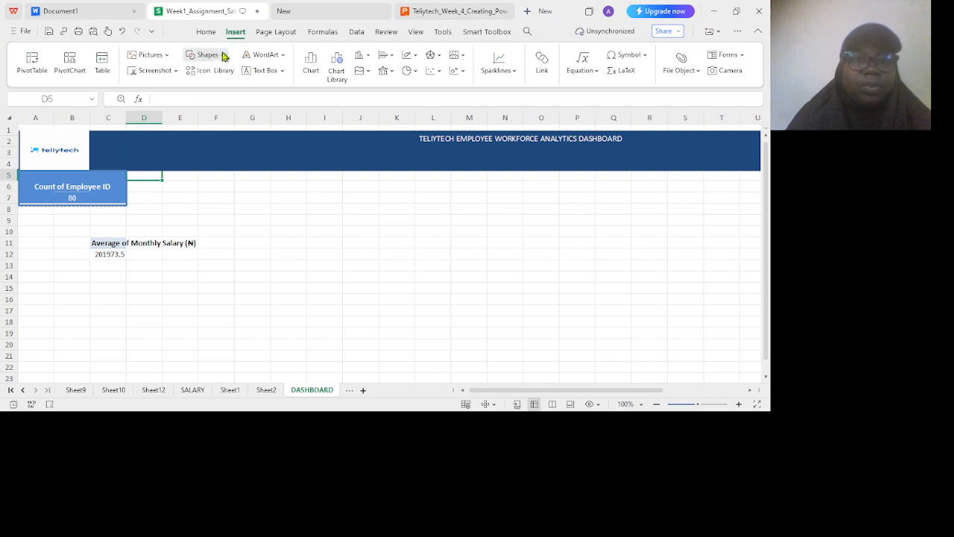
left_click(211, 130)
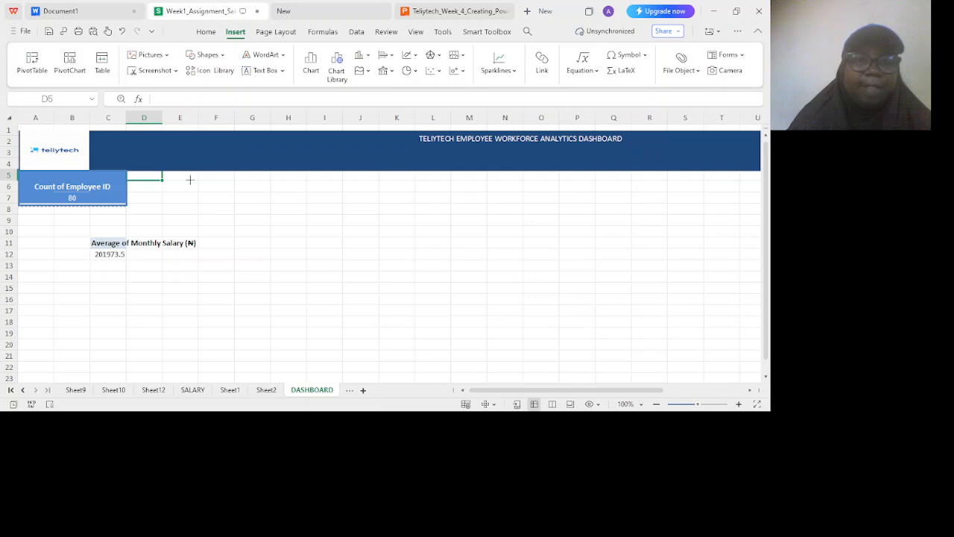
left_click(140, 179)
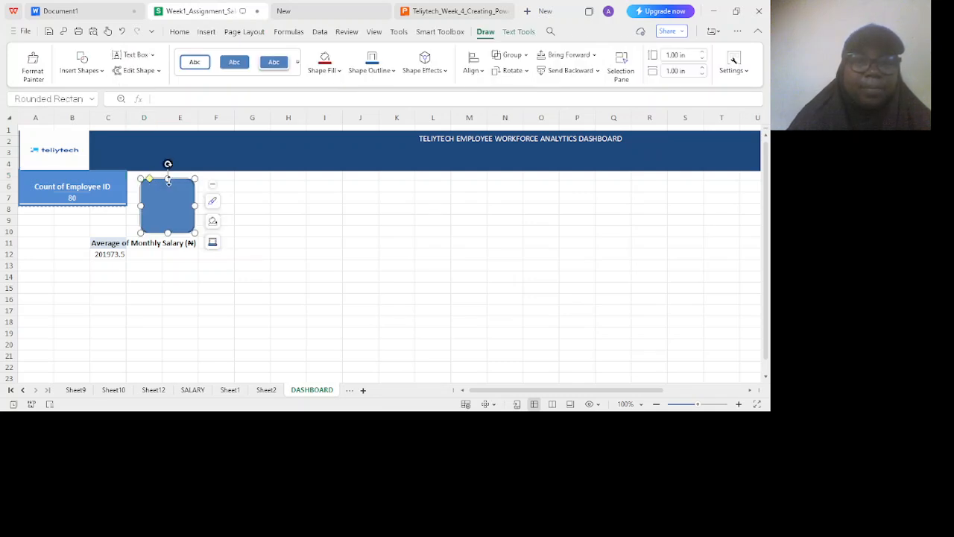
left_click_drag(167, 179, 132, 192)
left_click_drag(218, 193, 267, 176)
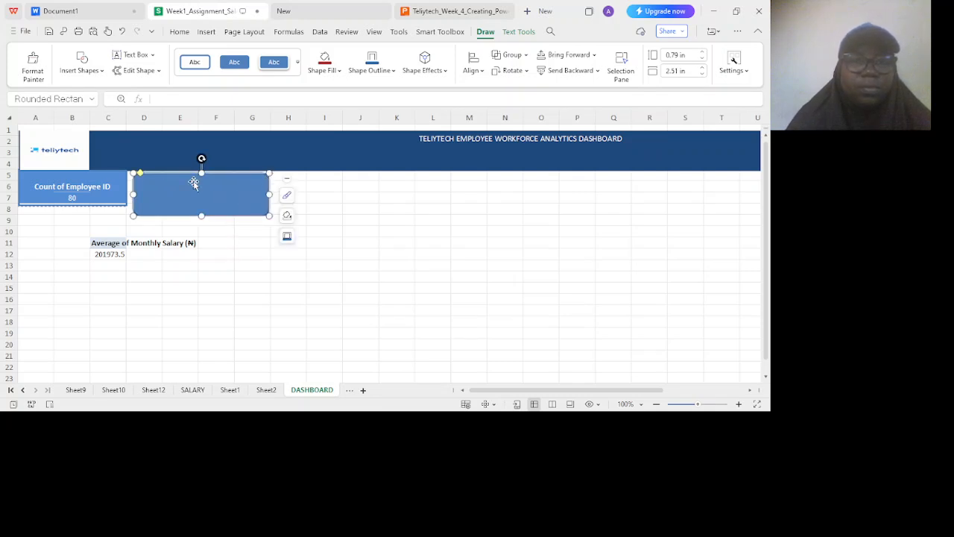
Restyle the rounded rectangle as an unfilled blue outline and resize it to about 2.57 by 0.63 in, directly below the banner.
mouse_move(193, 183)
left_mouse_down()
mouse_move(162, 226)
mouse_move(202, 188)
mouse_move(194, 182)
left_mouse_up()
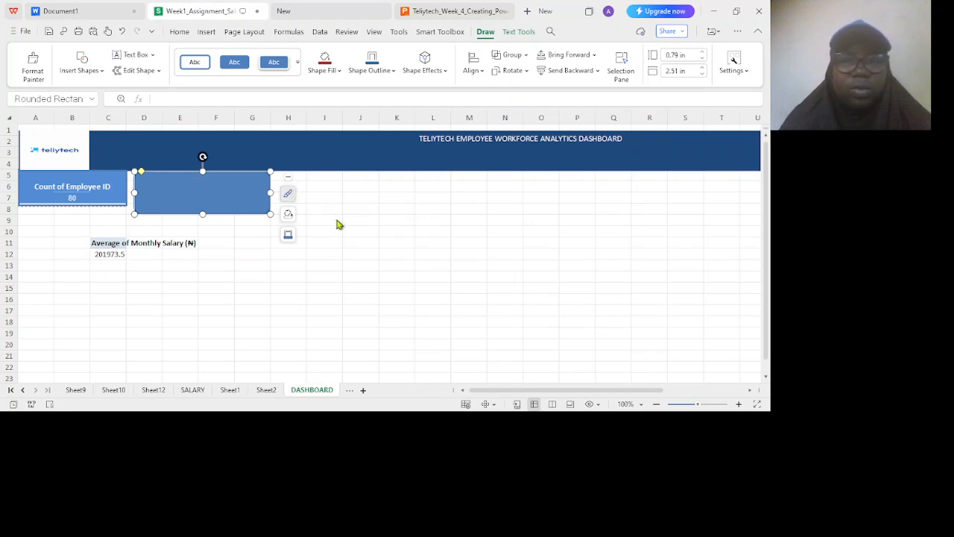
left_click(330, 243)
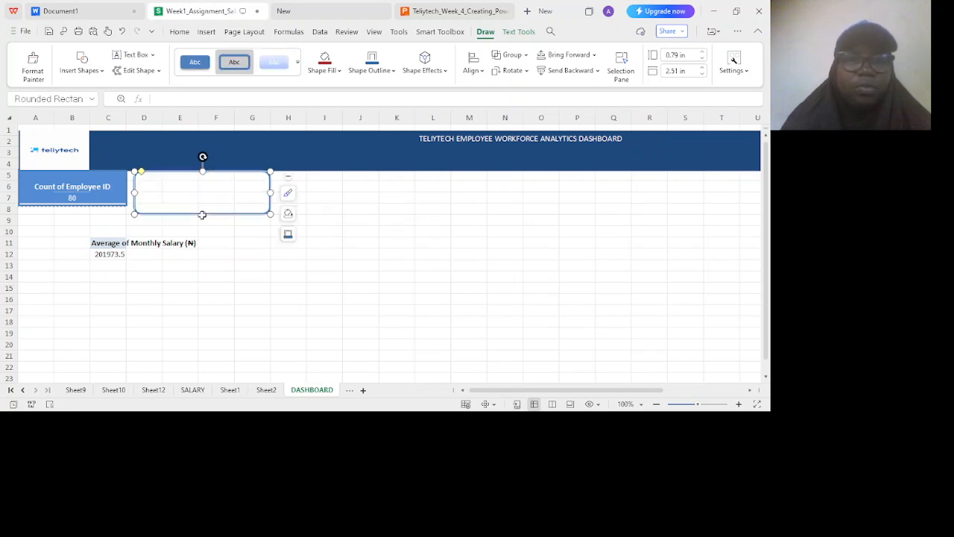
left_click_drag(201, 214, 204, 207)
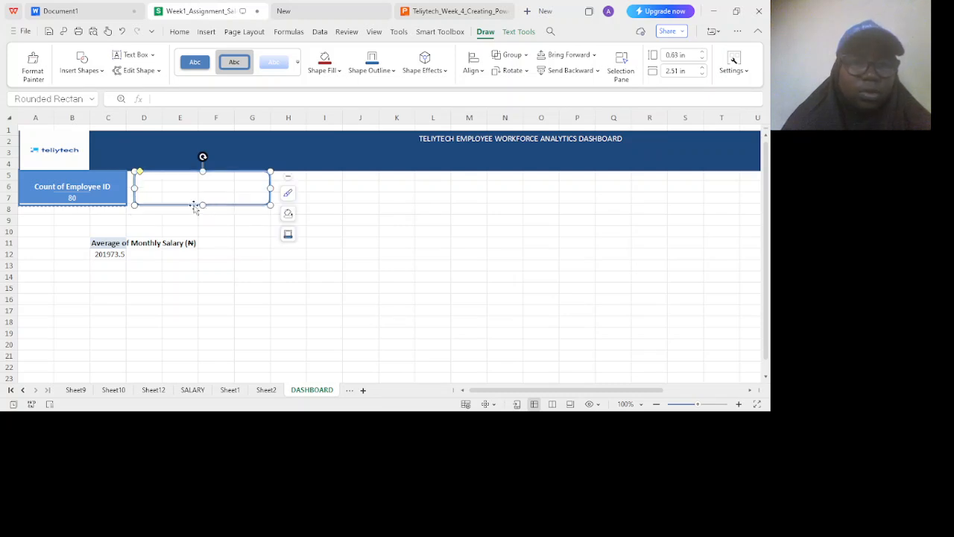
left_click_drag(136, 189, 131, 190)
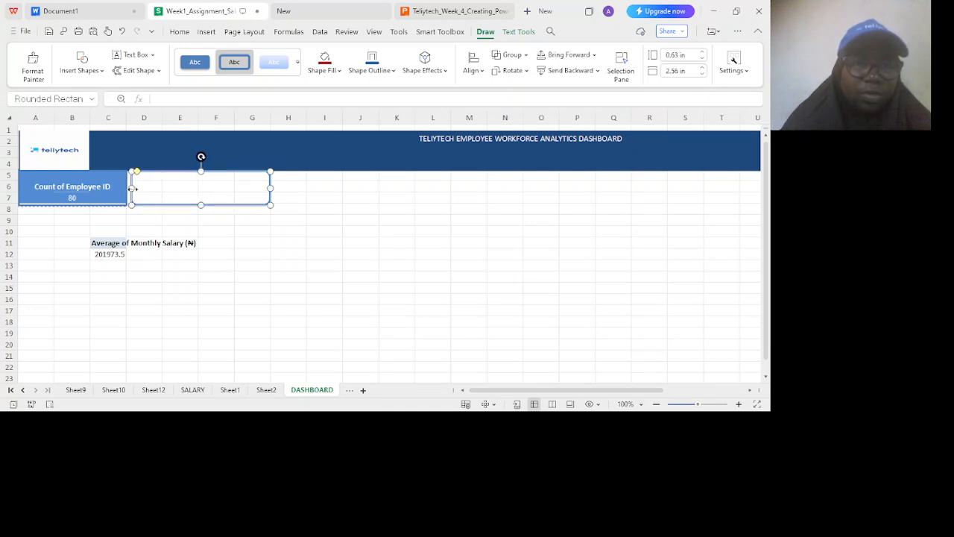
left_click_drag(271, 188, 272, 187)
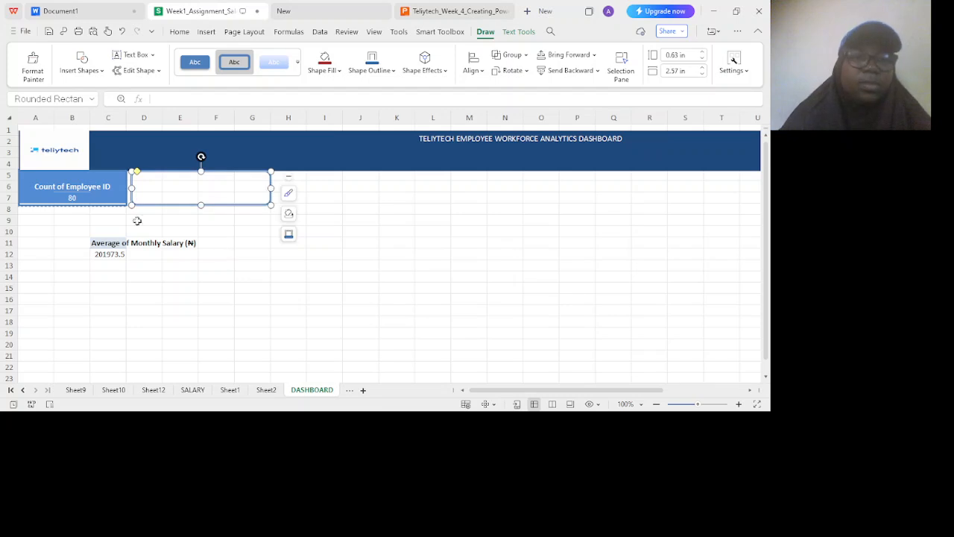
Move the average salary PivotTable from C11:E12 to cell D5, within the outlined frame.
left_click(106, 246)
key("shift+Down")
key("shift+Right")
key("shift+Right")
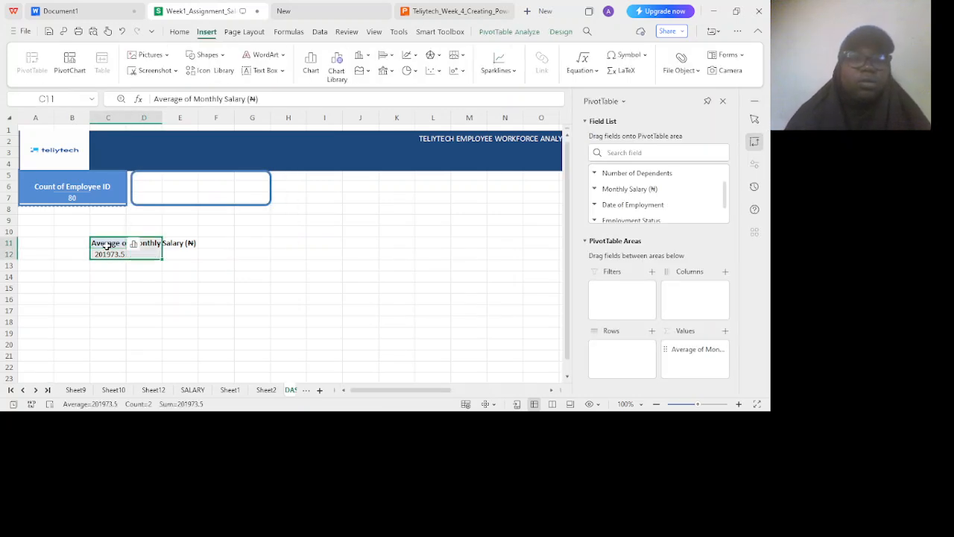
left_click(152, 179)
key("ctrl+v")
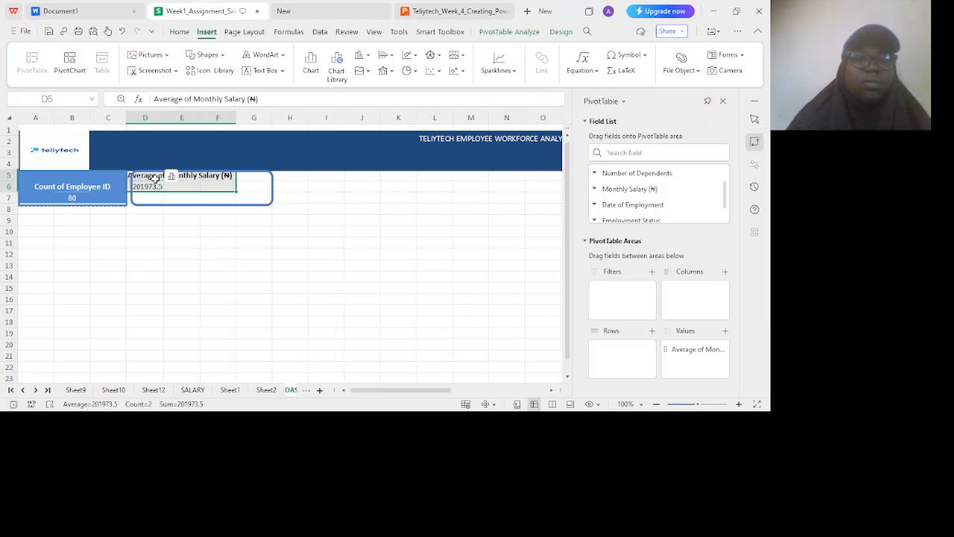
Try centring the average salary text in cells D5:F6, and undo the alignment.
left_click(149, 178)
key("shift+Down")
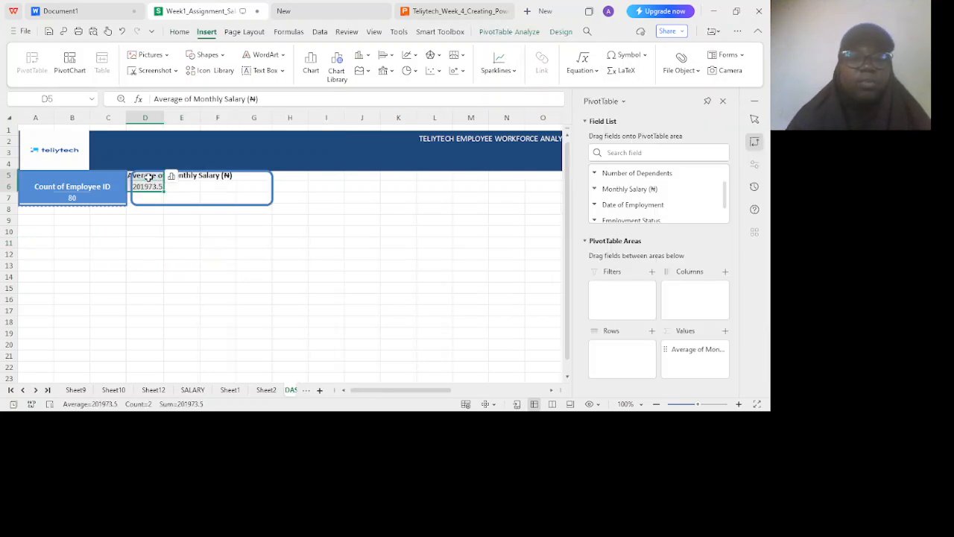
key("shift+Right")
key("shift+Right")
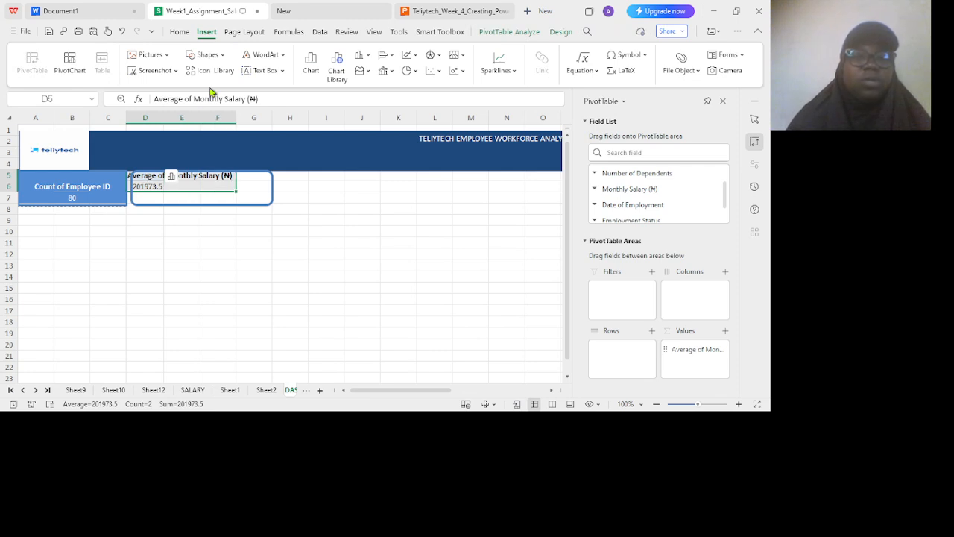
left_click(174, 33)
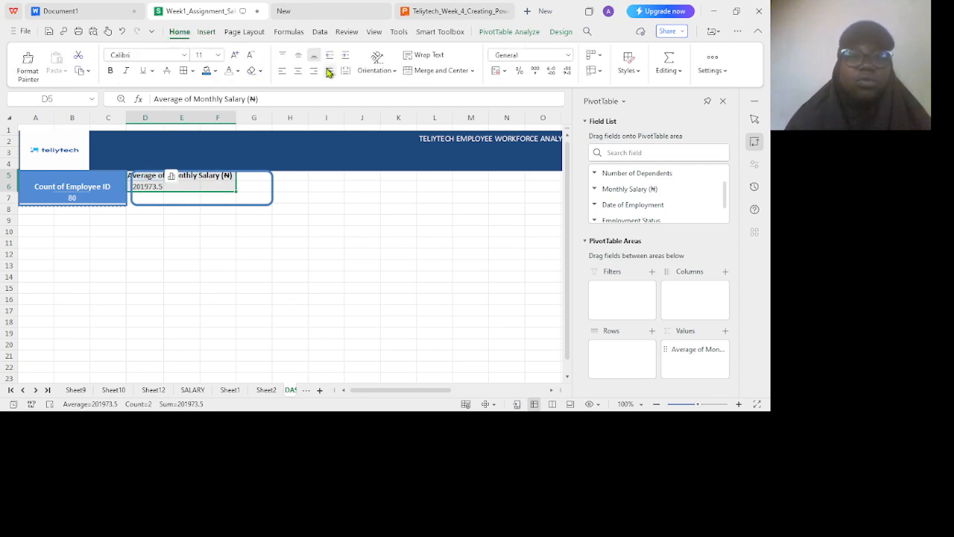
left_click(296, 71)
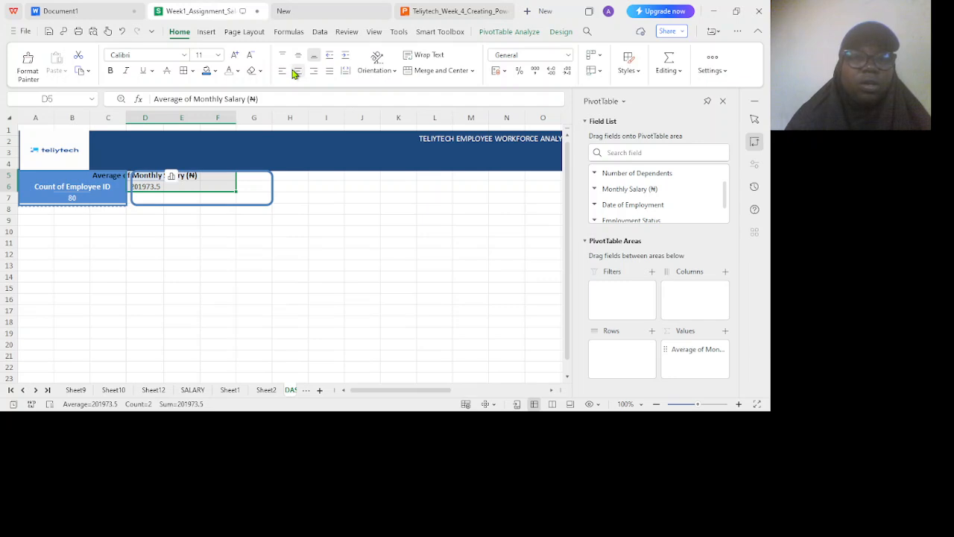
key("ctrl+z")
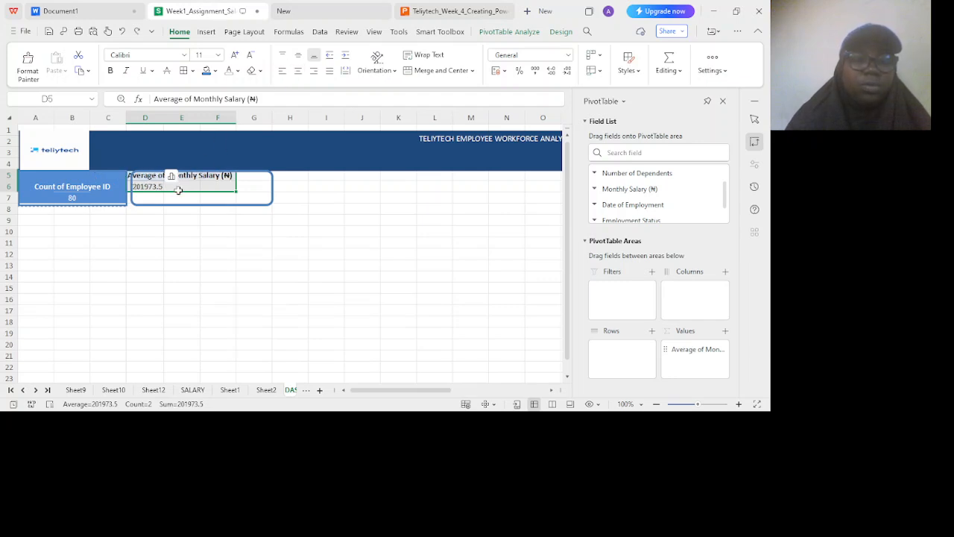
Undo the average salary PivotTable's move and the rounded rectangle's outline style, resizing and repositioning.
key("ctrl+z")
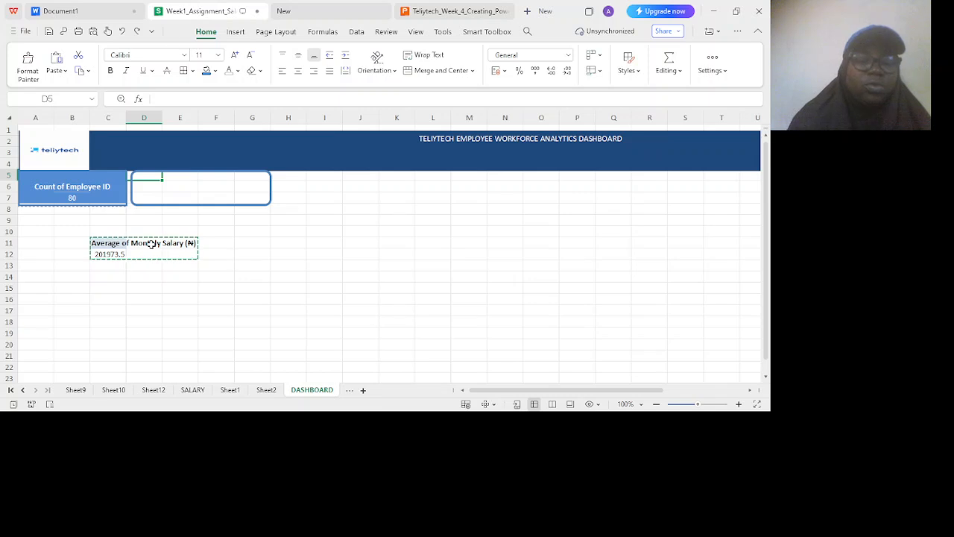
left_click(173, 178)
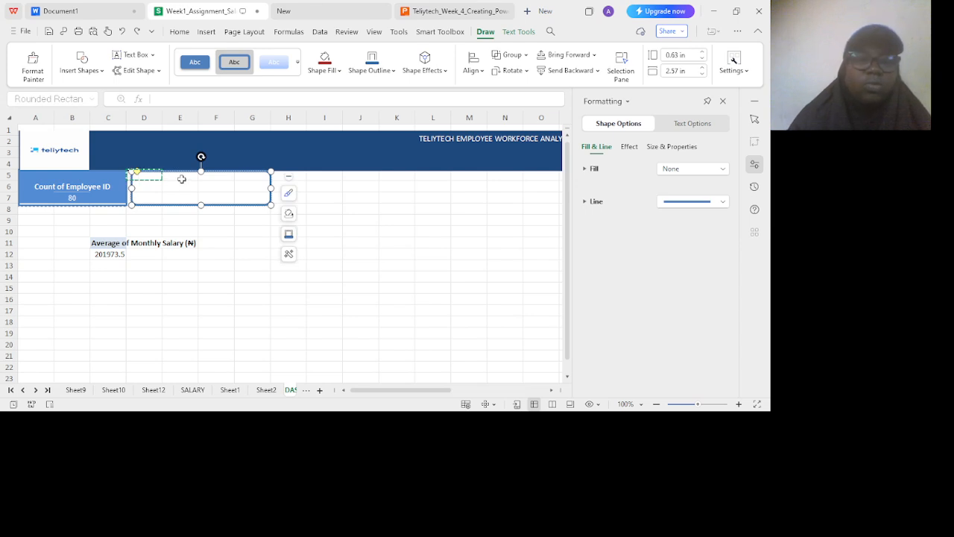
key("Escape")
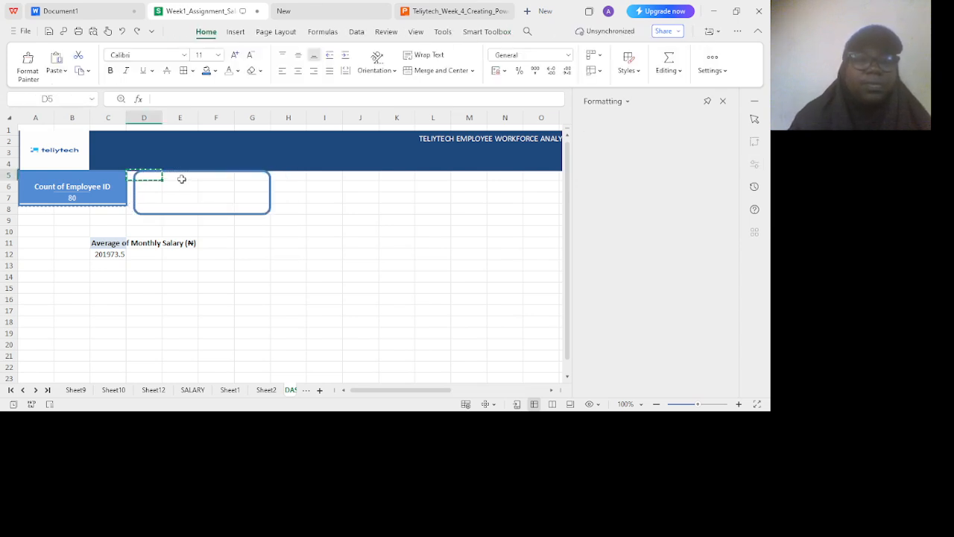
left_click_drag(182, 179, 180, 181)
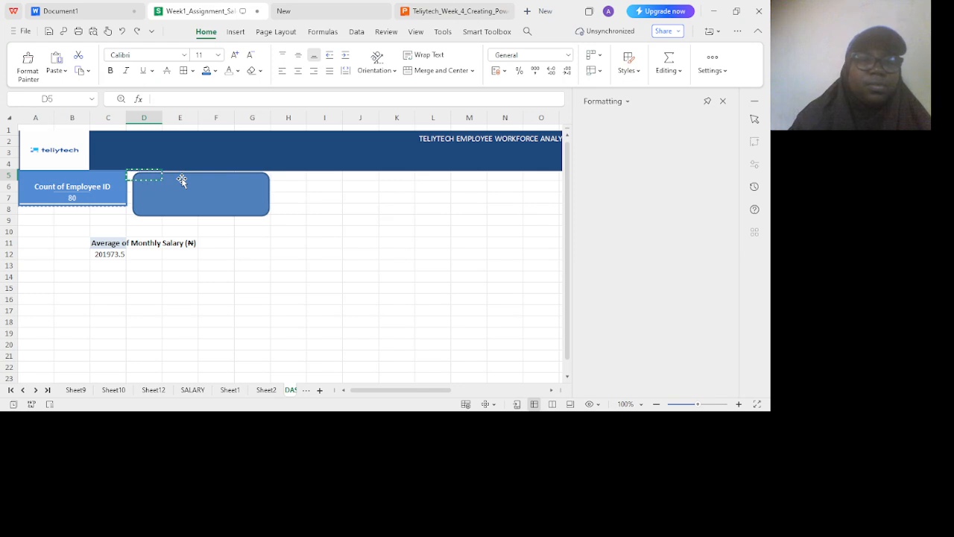
left_click(164, 187)
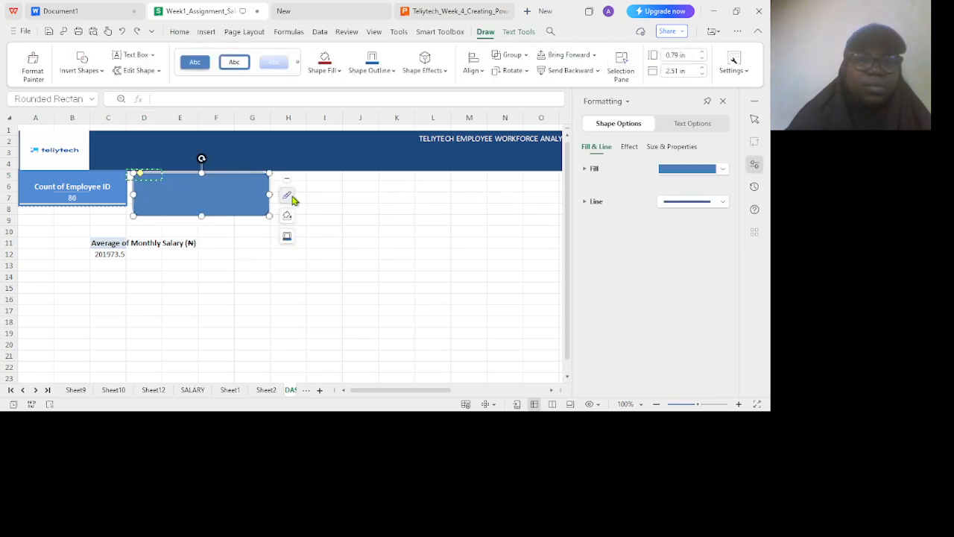
left_click(223, 251)
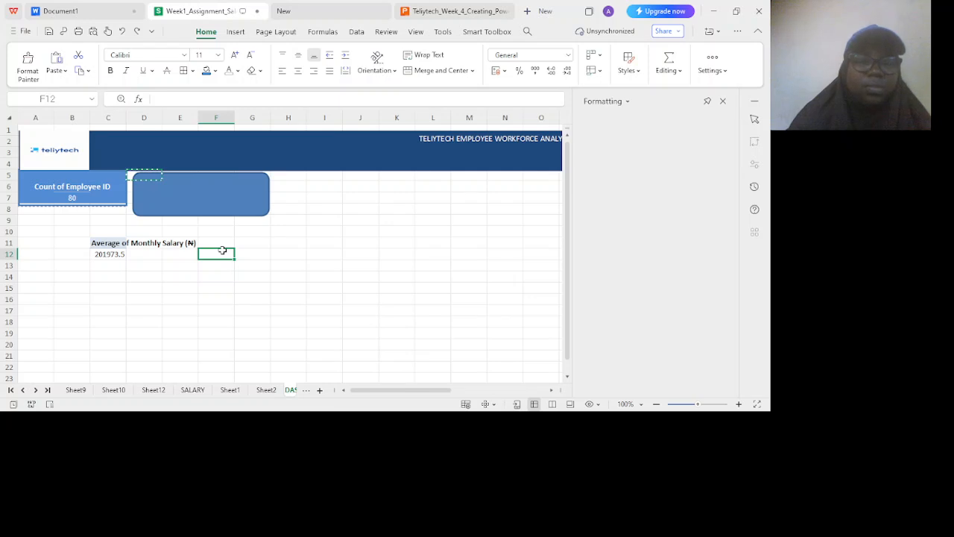
Shorten the rounded rectangle to about 0.60 in tall and restyle it as an unfilled blue outline.
left_click(159, 189)
left_click_drag(203, 217, 204, 204)
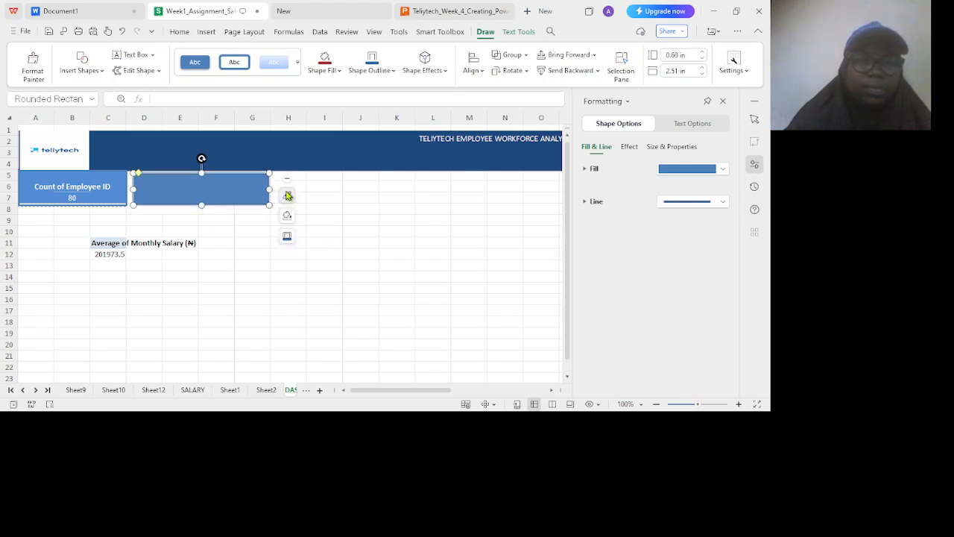
left_click(288, 195)
left_click(322, 245)
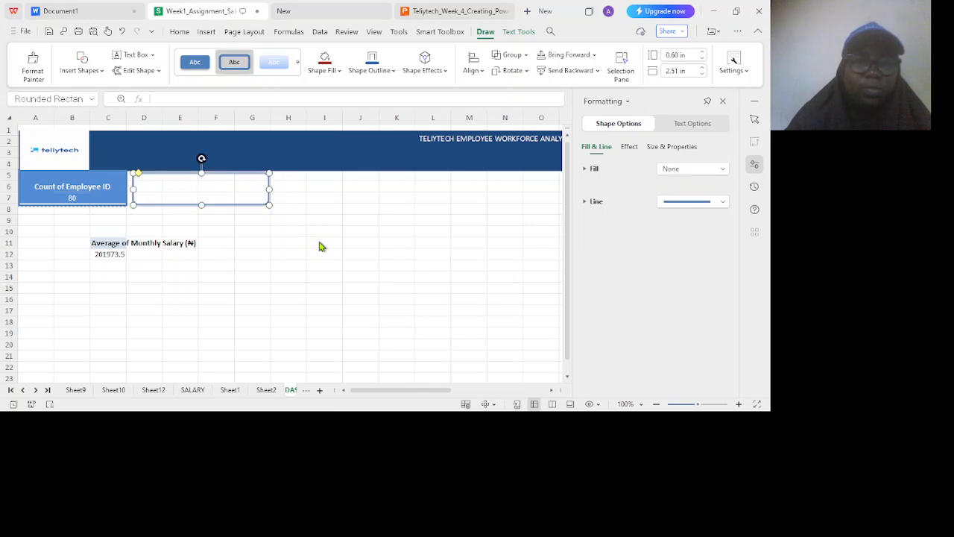
Copy the average salary PivotTable's range C11:E12 and undo the rounded rectangle's outline style.
left_click(106, 245)
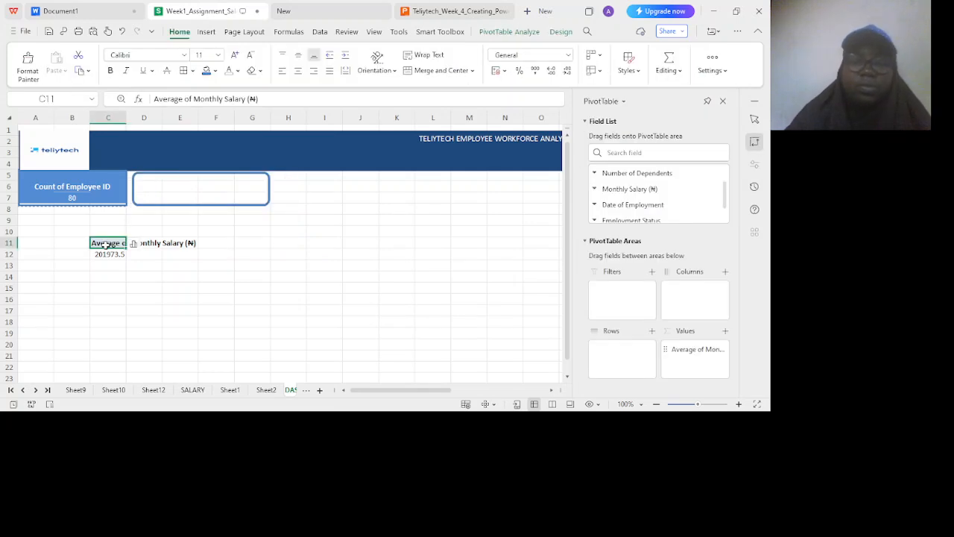
key("shift+Right")
key("shift+Right")
key("ctrl+c")
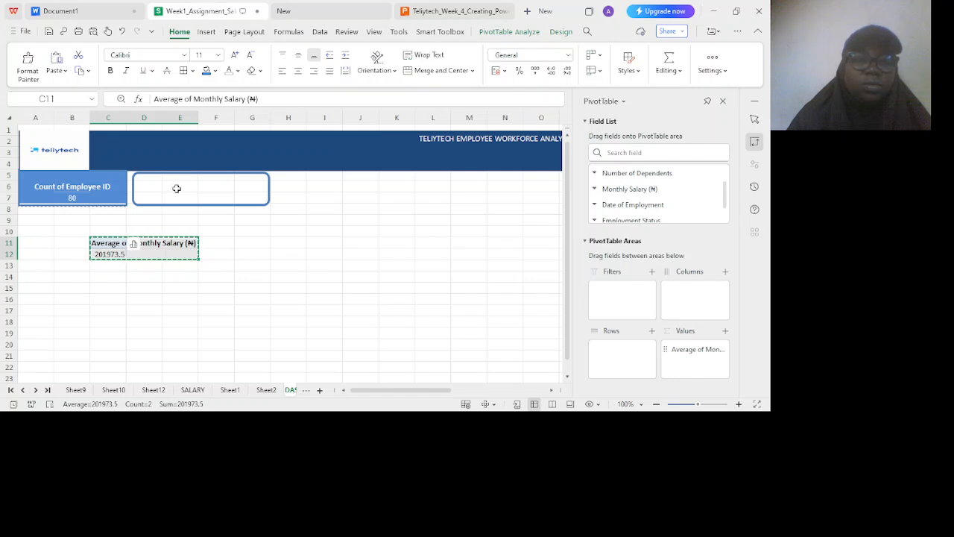
key("ctrl+z")
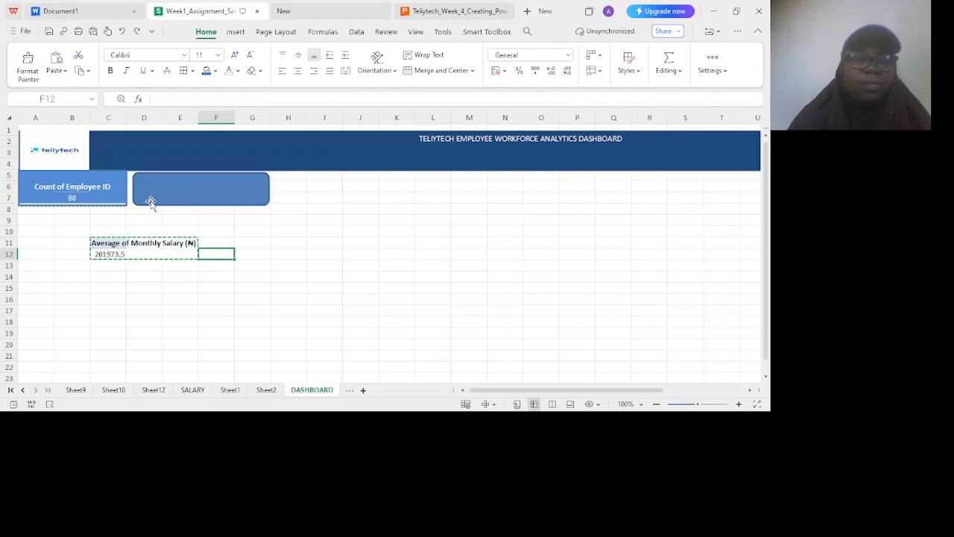
Restyle the rounded rectangle as an unfilled blue outline and move the average salary PivotTable to cell E6 inside it.
left_click(106, 244)
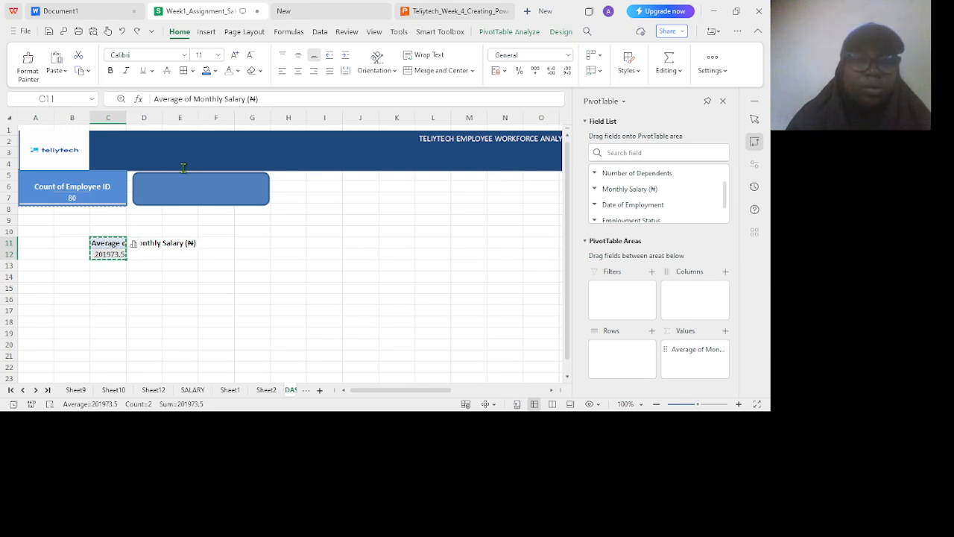
left_click(224, 177)
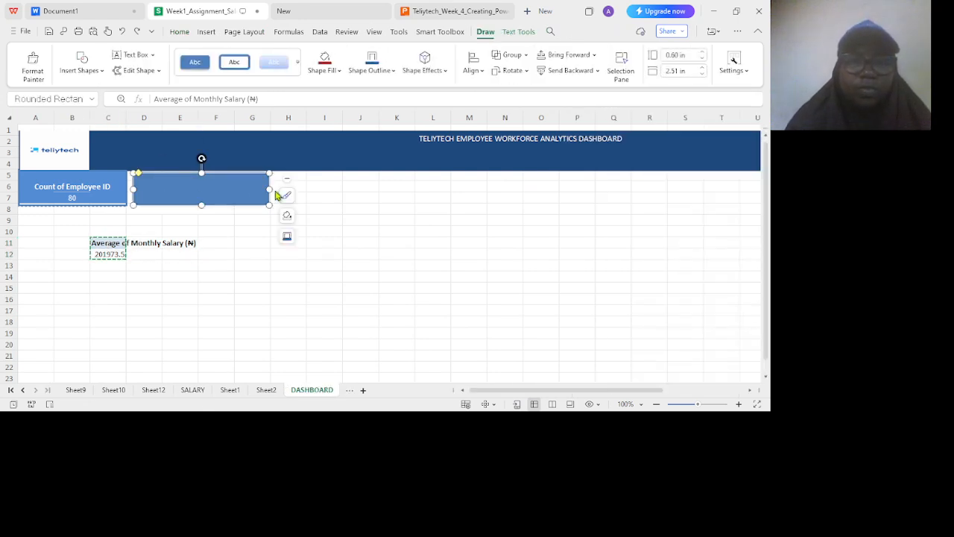
left_click(328, 251)
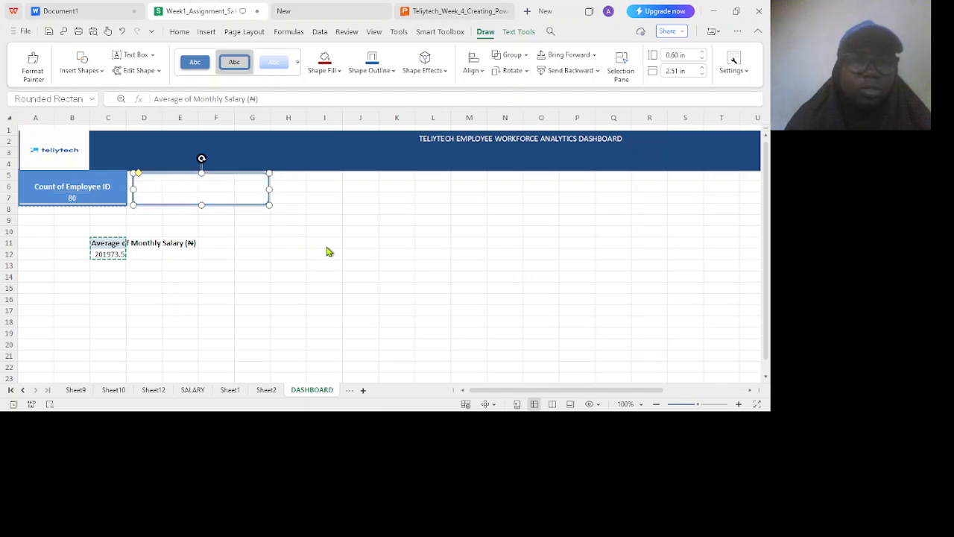
left_click(170, 184)
key("ctrl+v")
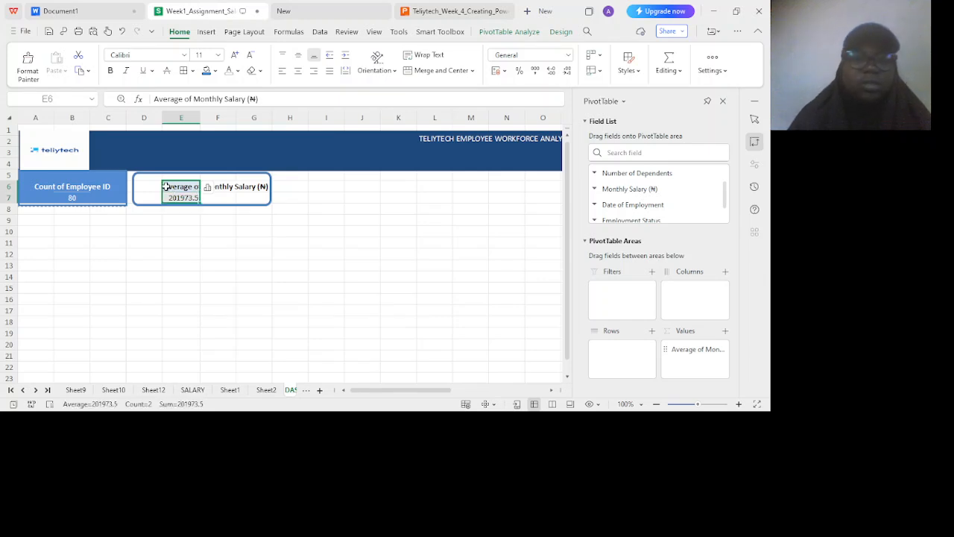
Centre the average salary PivotTable's text horizontally across cells E6:G7.
key("shift+Right")
key("shift+Right")
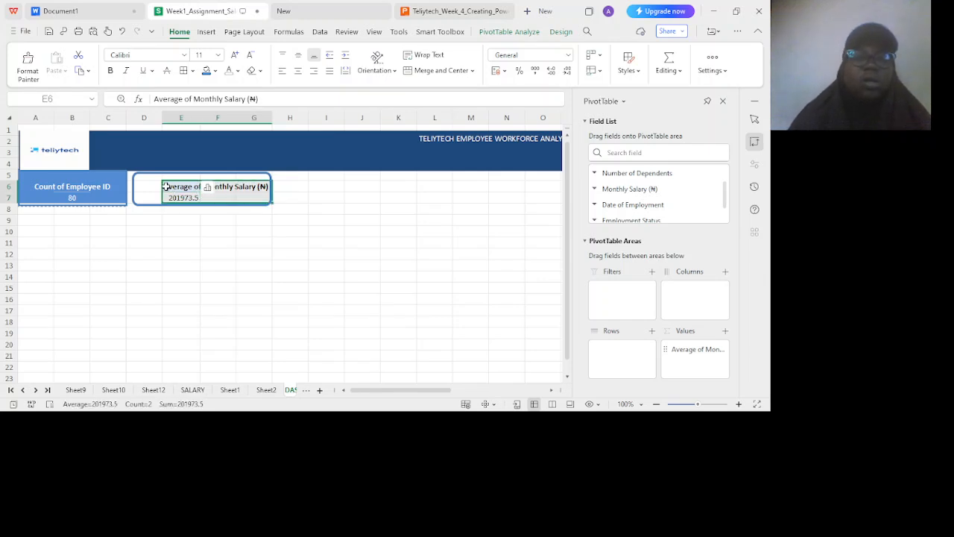
left_click(299, 71)
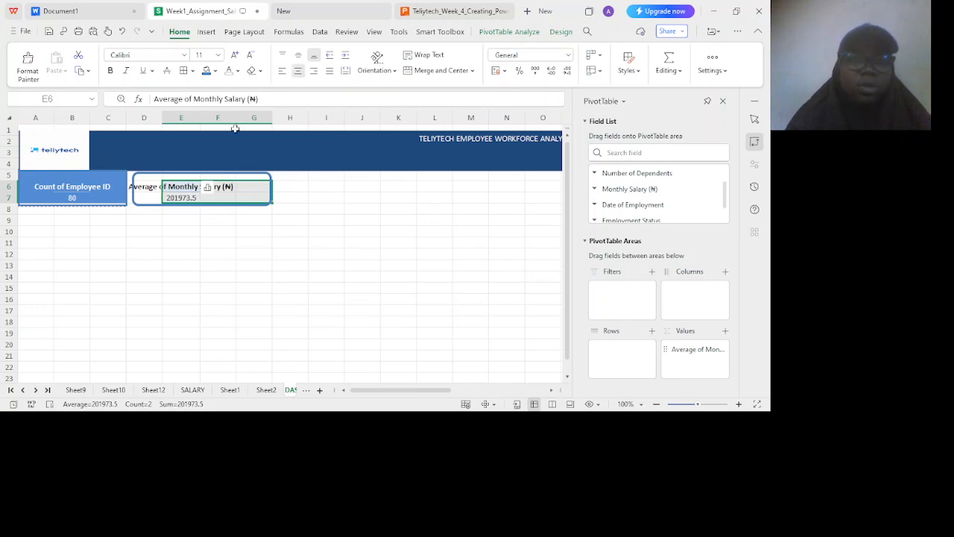
left_click(220, 187)
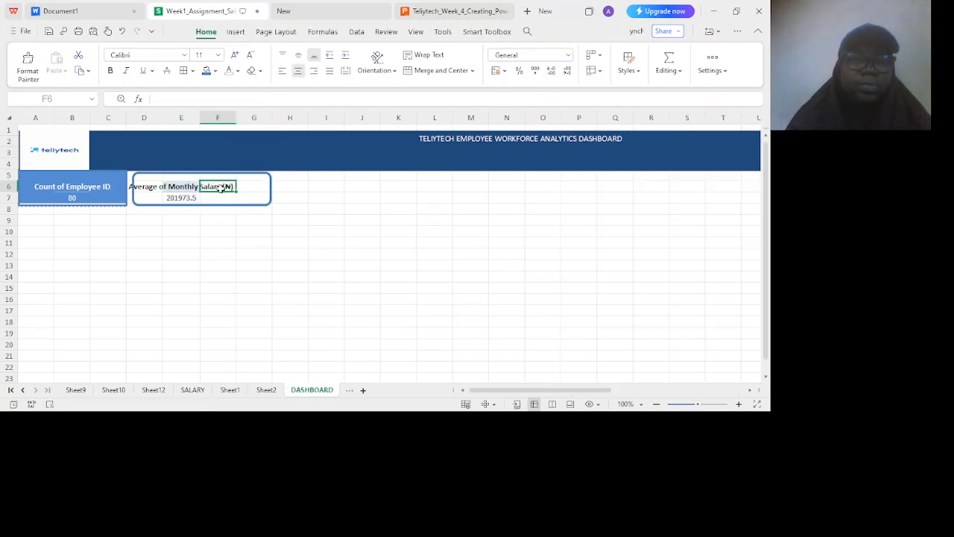
Widen the rounded outline leftward until its edge meets the Count of Employee ID card.
left_click(136, 187)
left_click(135, 191)
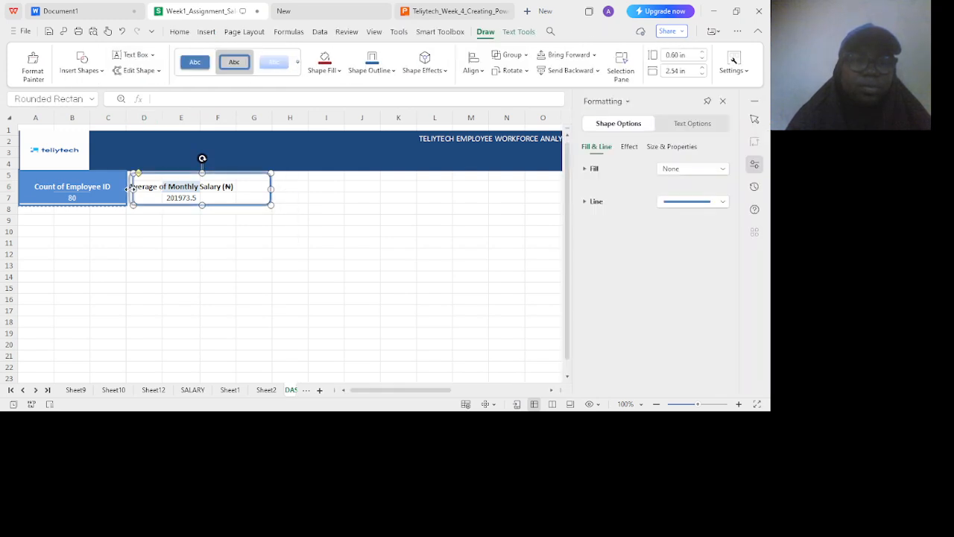
left_click(170, 212)
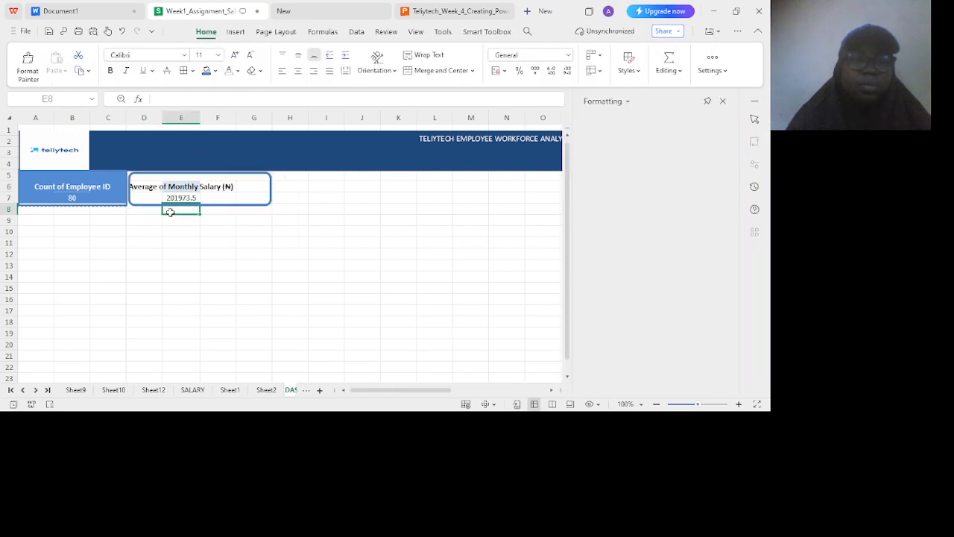
left_click(146, 186)
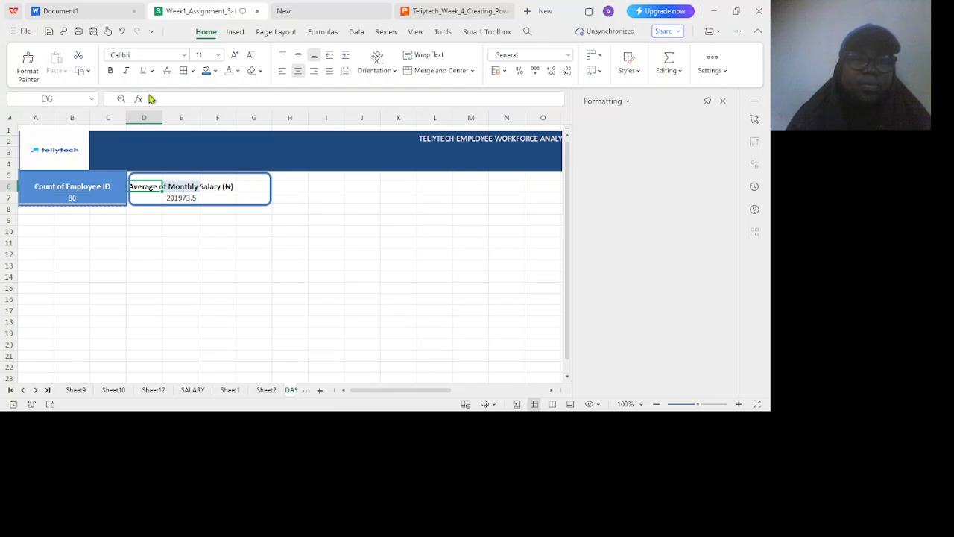
left_click(130, 189)
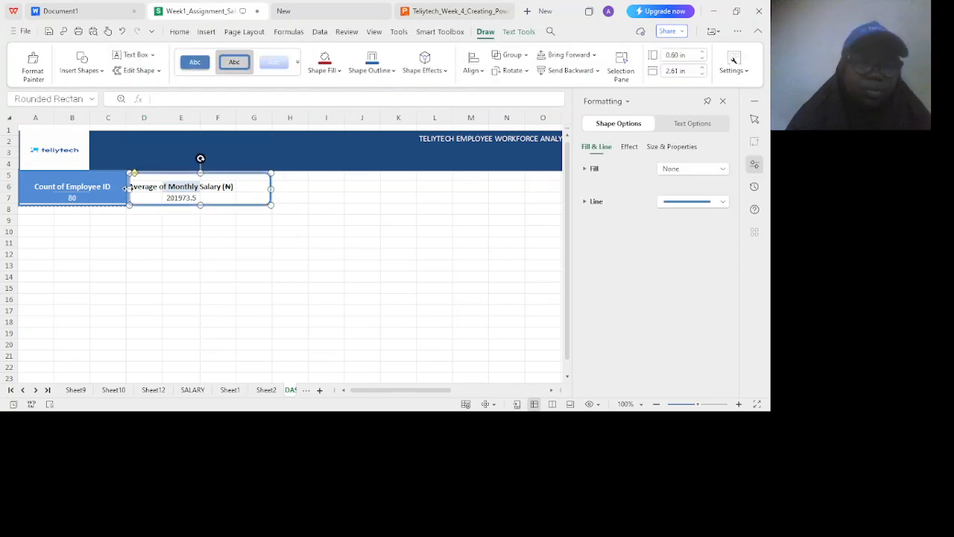
left_click(179, 210)
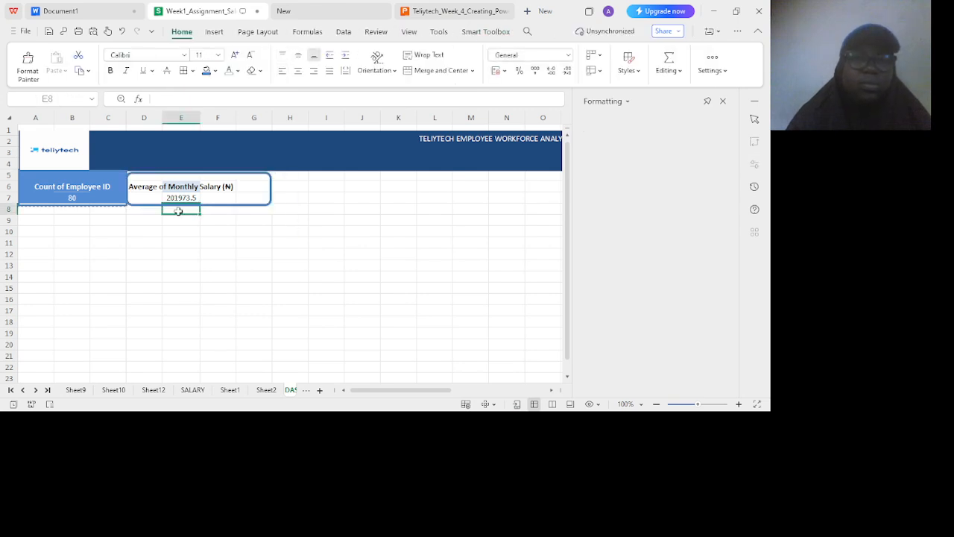
Fill cells D5:F7 behind the average salary figure with blue and make their text white.
left_click(151, 179)
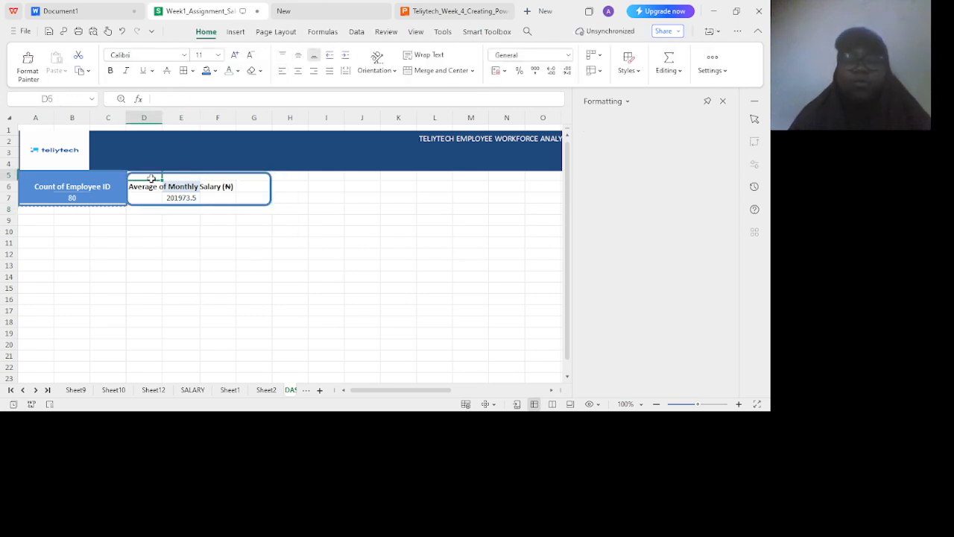
key("shift+Down")
key("shift+Down")
key("shift+Right")
key("shift+Right")
key("shift+Right")
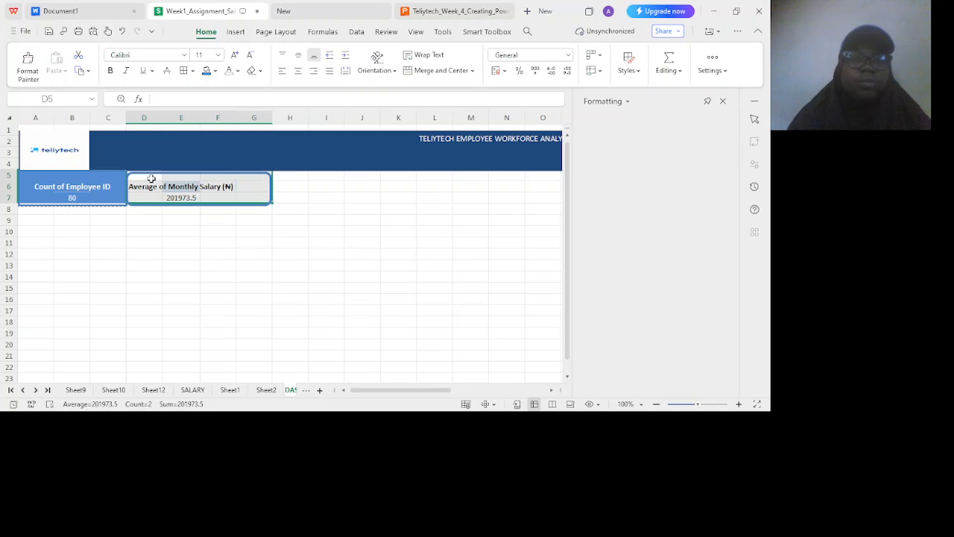
key("shift+Left")
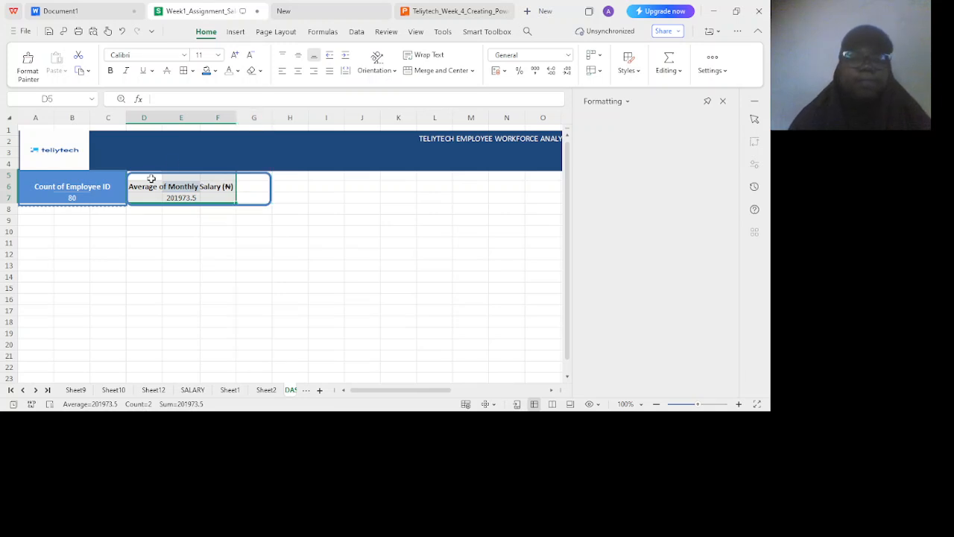
left_click(208, 71)
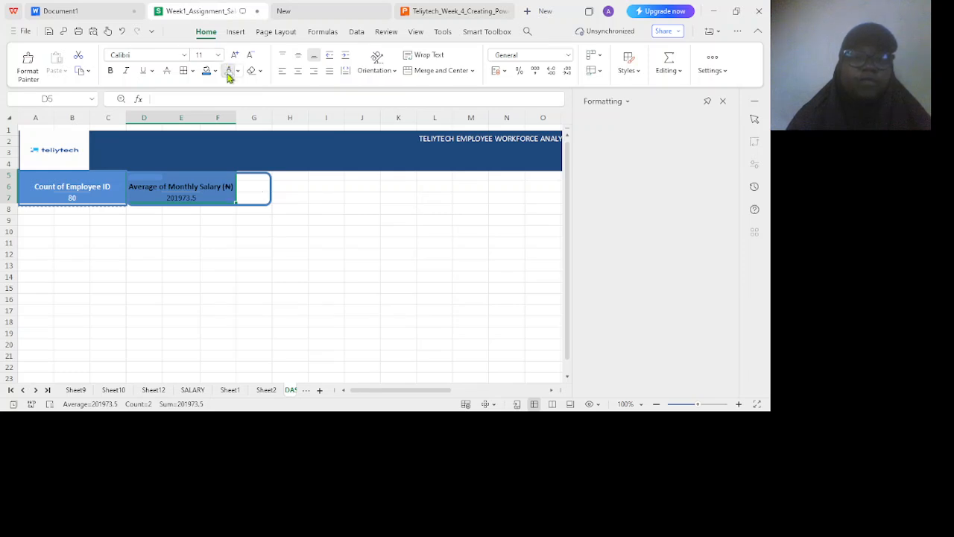
left_click(229, 71)
left_click(261, 195)
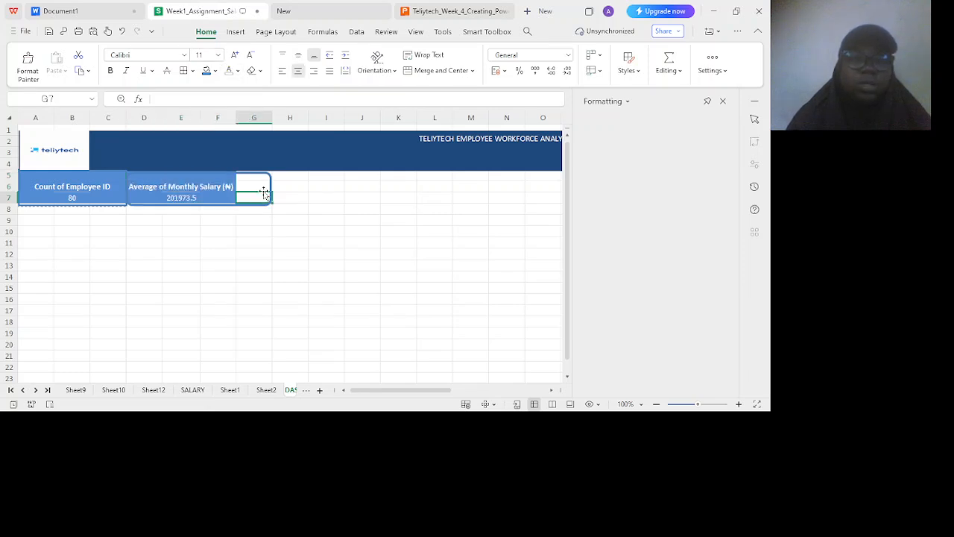
Narrow the rounded outline to about 2.04 in wide so it ends at column F's edge.
left_click(270, 188)
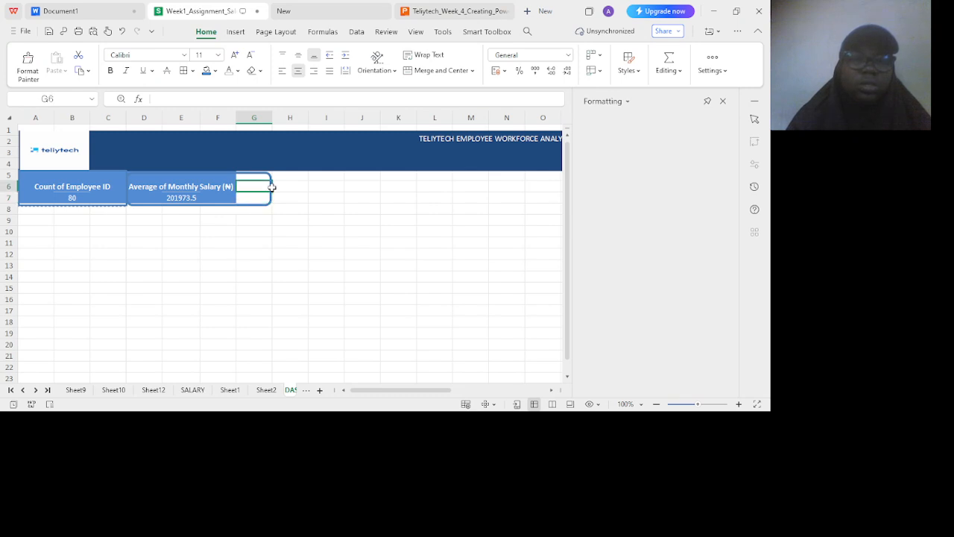
left_click(271, 187)
left_click_drag(268, 189, 236, 188)
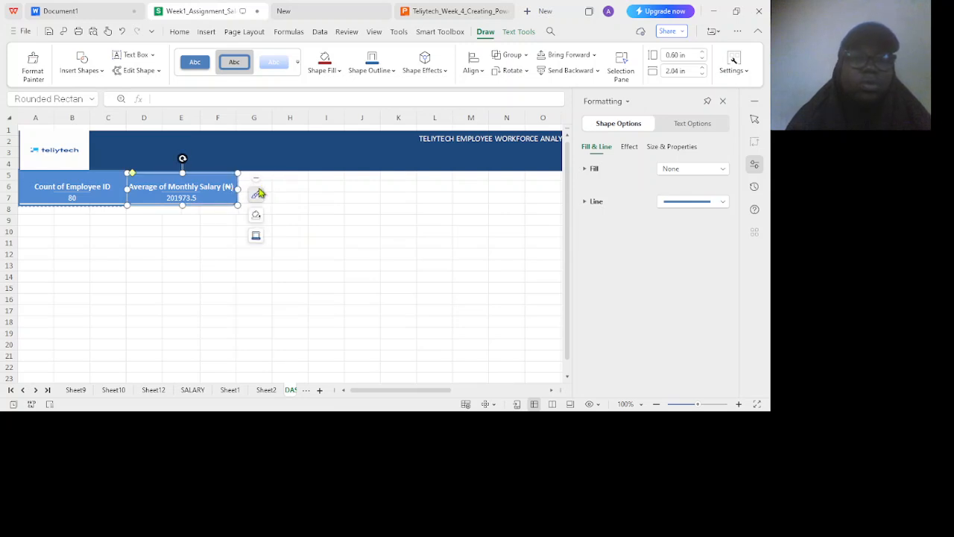
left_click(203, 228)
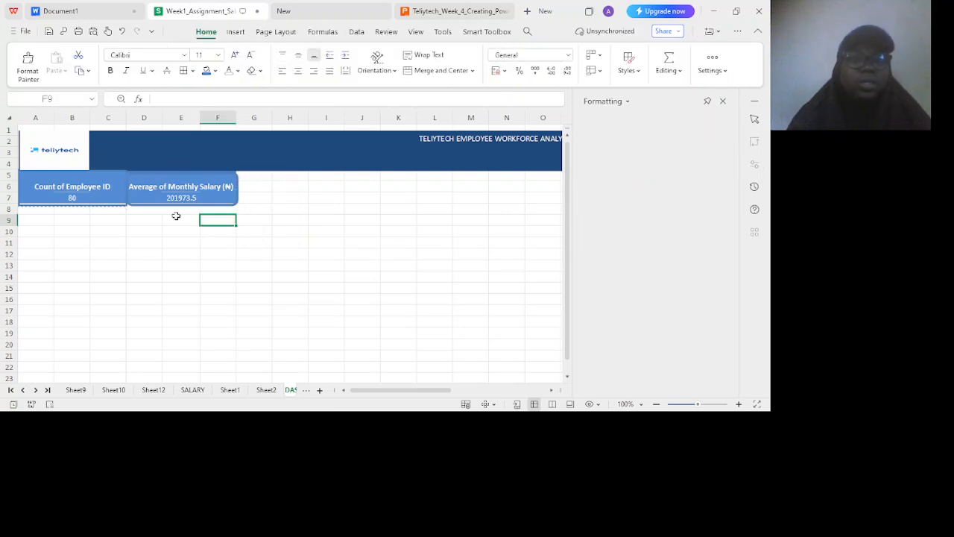
Check the required summary KPIs in Document1, then return to the dashboard sheet at cell G5.
left_click(86, 12)
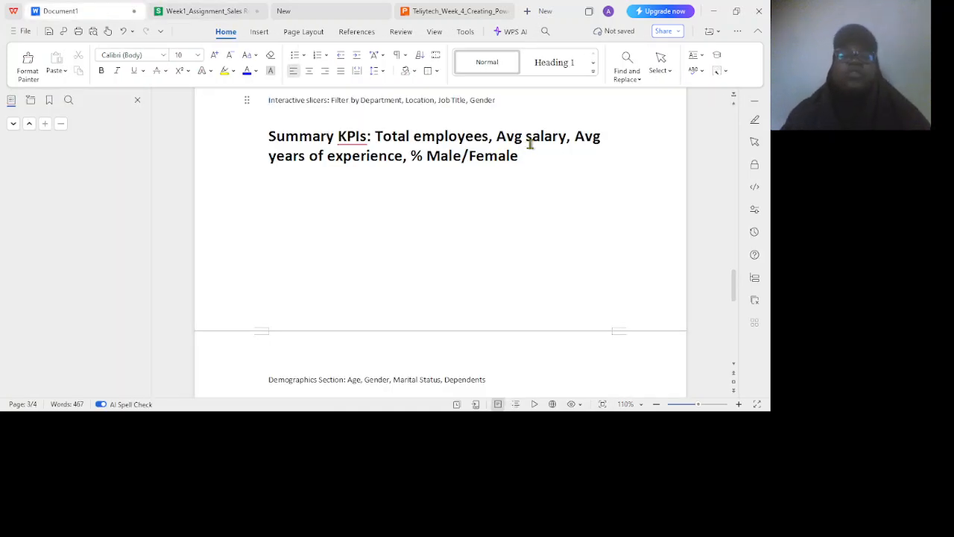
left_click(188, 10)
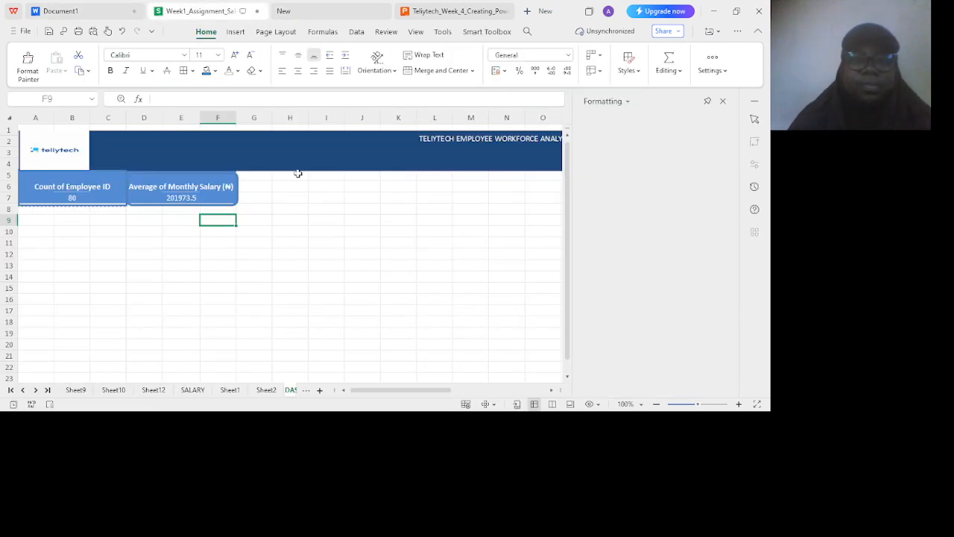
left_click(256, 187)
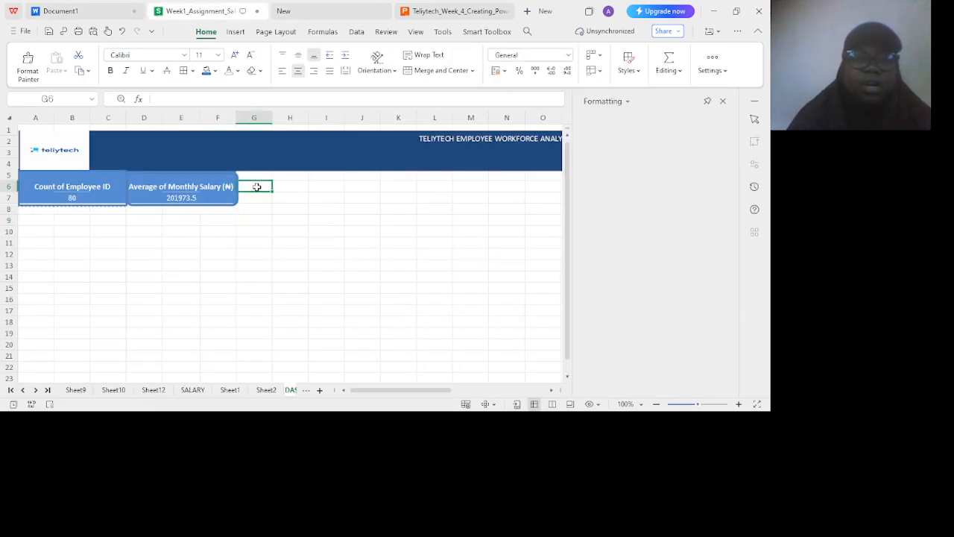
left_click(262, 177)
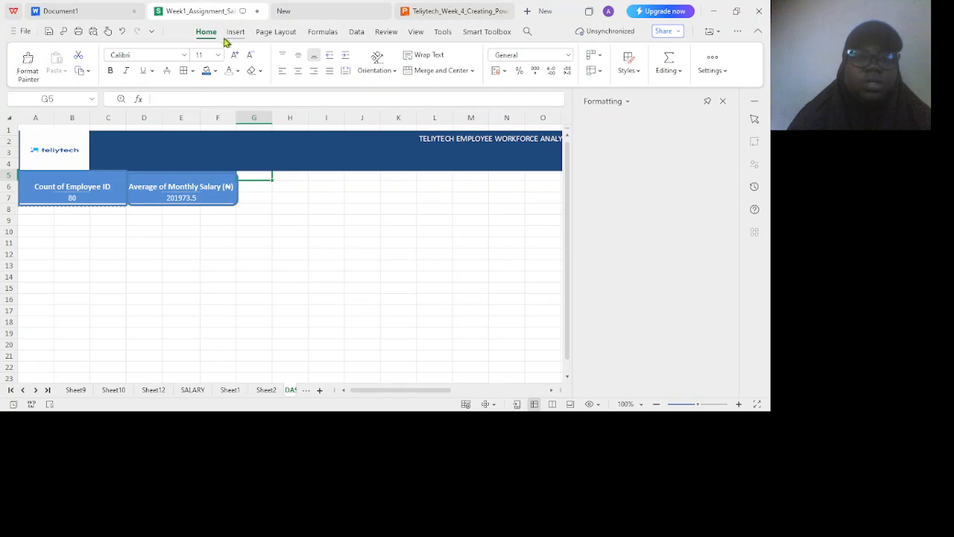
Insert a round diagonal corner rectangle about 2.65 by 1.00 in, beside the average salary card and directly below the banner.
left_click(234, 32)
left_click(224, 60)
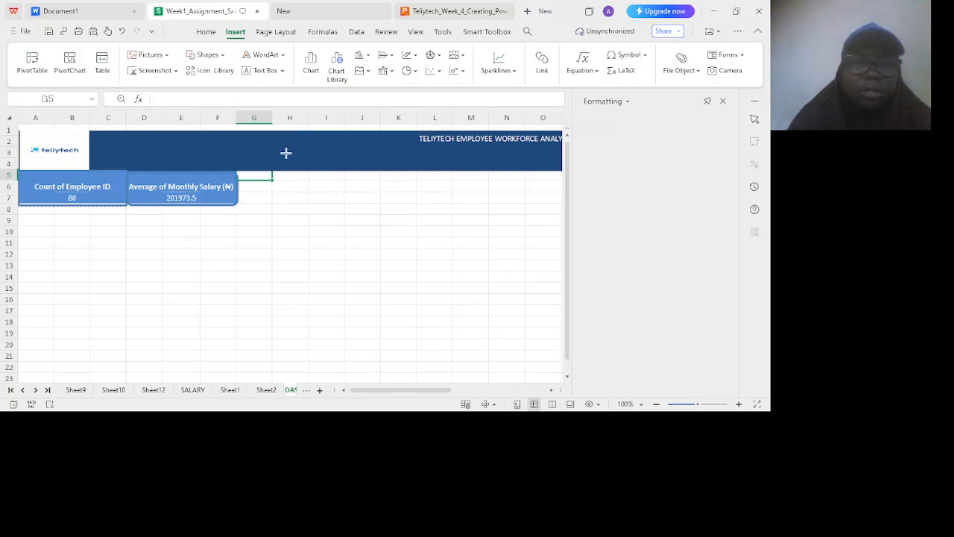
left_click_drag(263, 185, 318, 239)
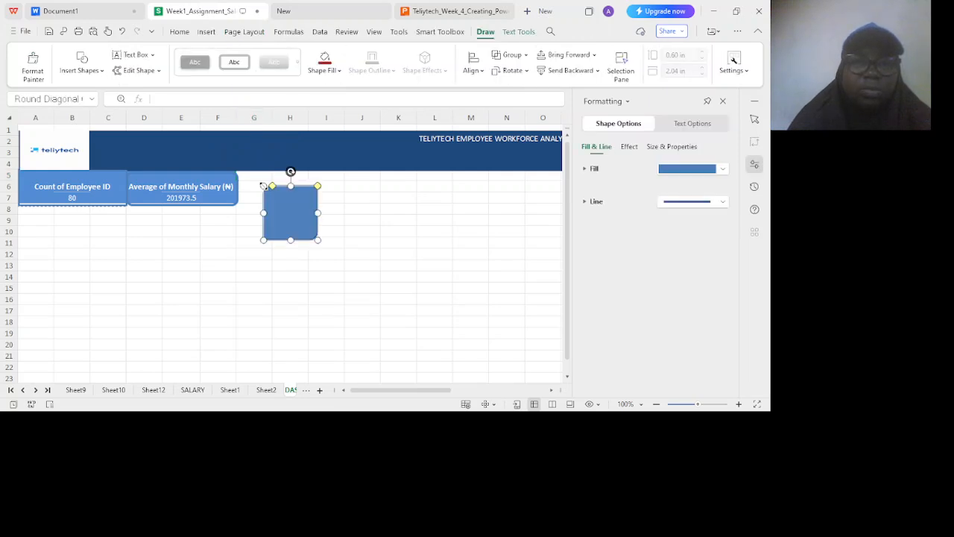
mouse_move(296, 202)
left_mouse_down()
mouse_move(296, 187)
mouse_move(394, 193)
mouse_move(384, 189)
left_mouse_up()
left_click_drag(263, 197, 241, 189)
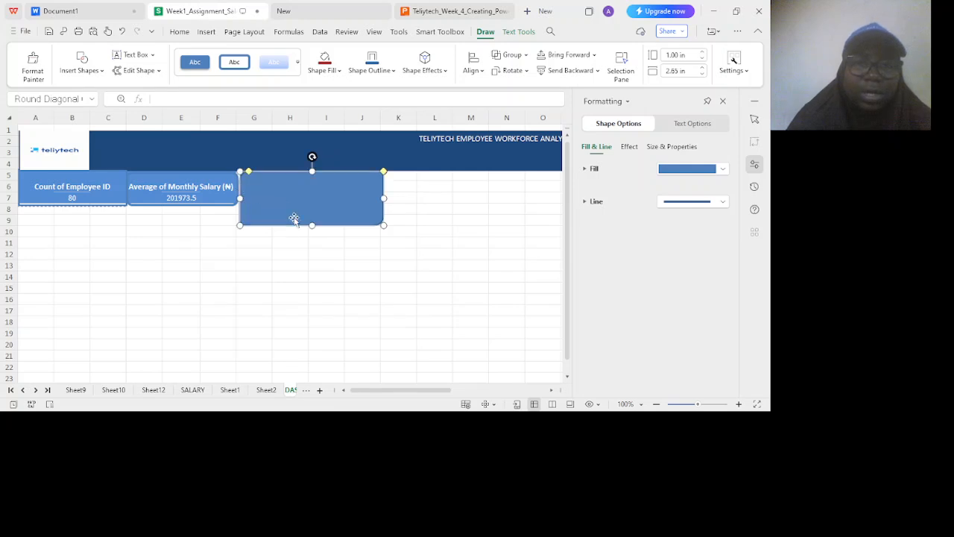
Resize the round diagonal corner rectangle to about 3.26 in wide and 0.64 in tall.
left_click(315, 207)
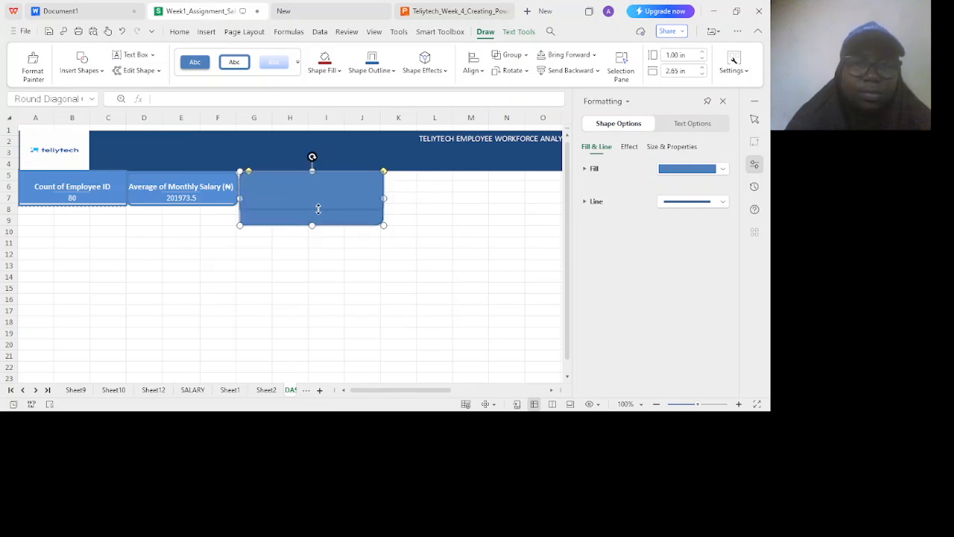
left_click_drag(319, 206, 319, 206)
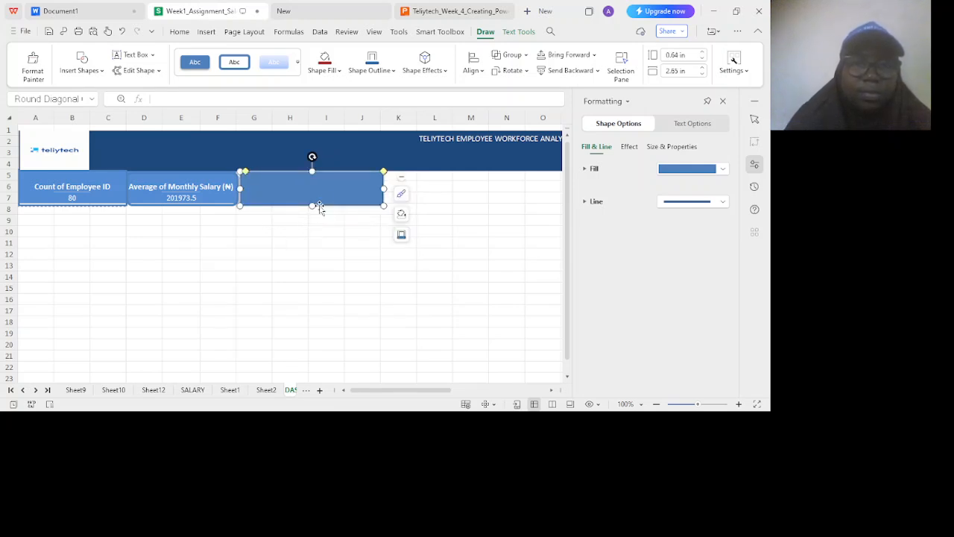
left_click_drag(383, 189, 417, 185)
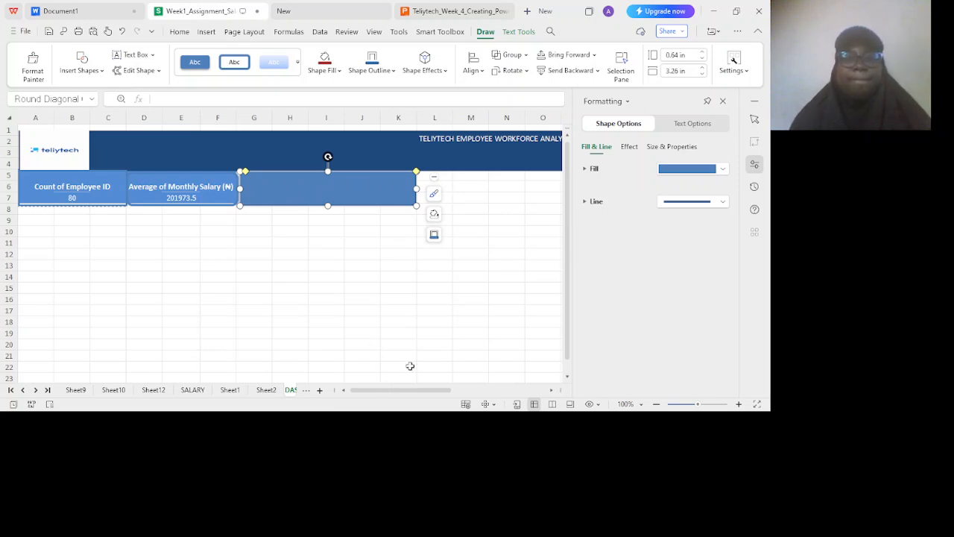
Check Document1 for the next required summary KPI, then return to the dashboard workbook.
left_click(414, 137)
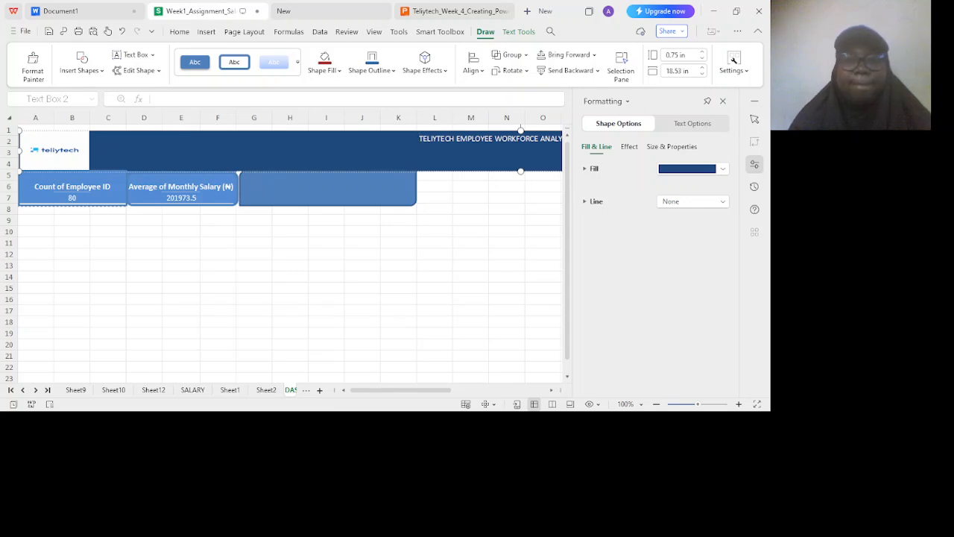
mouse_move(404, 391)
left_mouse_down()
mouse_move(437, 393)
mouse_move(389, 386)
left_mouse_up()
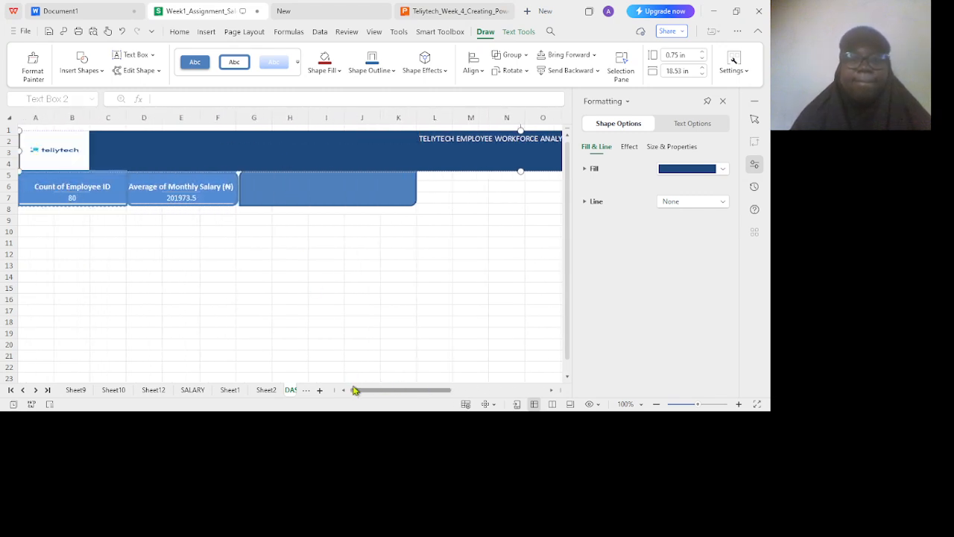
left_click(92, 12)
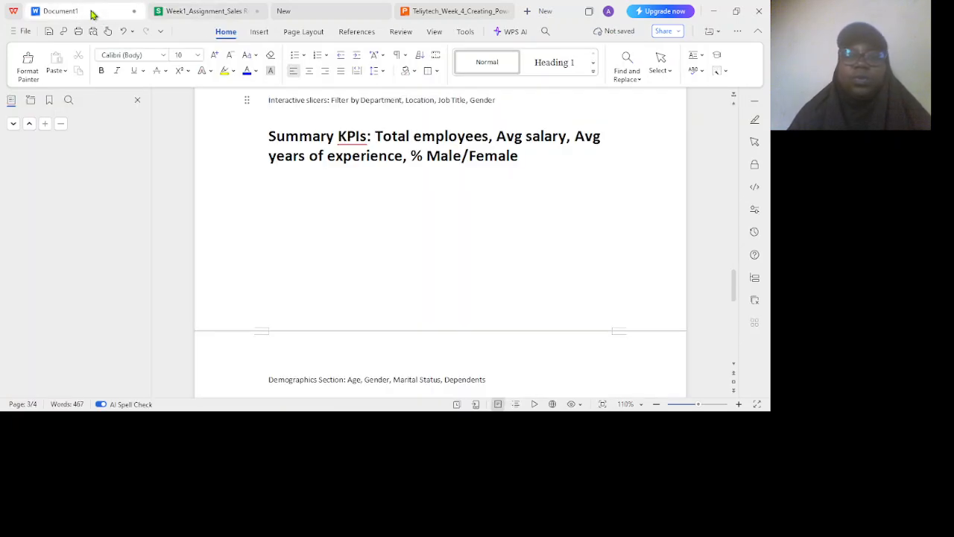
left_click(187, 11)
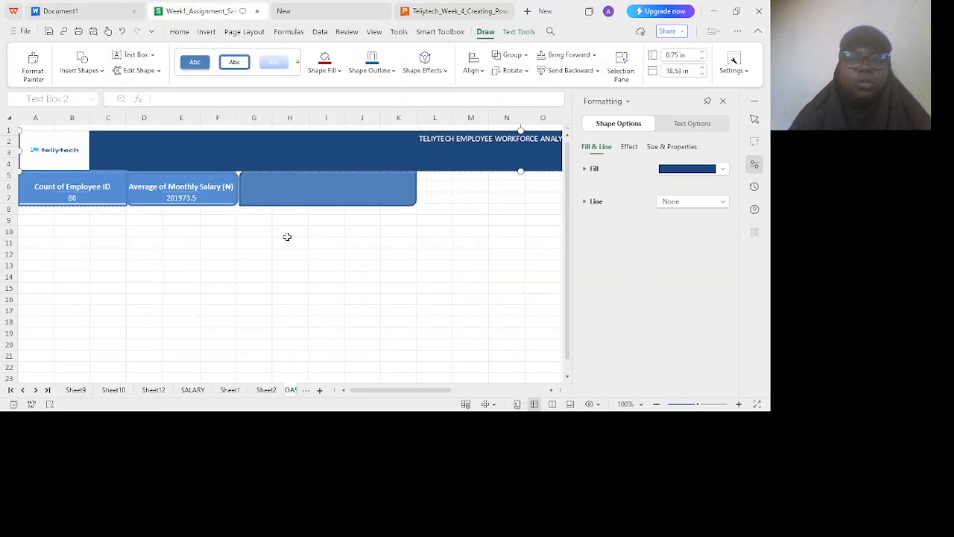
Create a PivotTable from the Sheet1 employee data on a new worksheet.
left_click(231, 391)
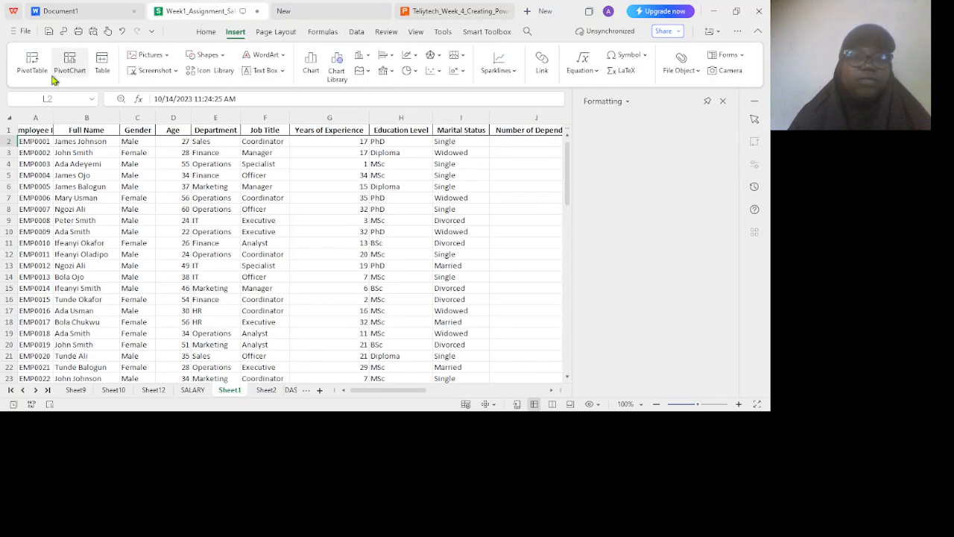
left_click(31, 71)
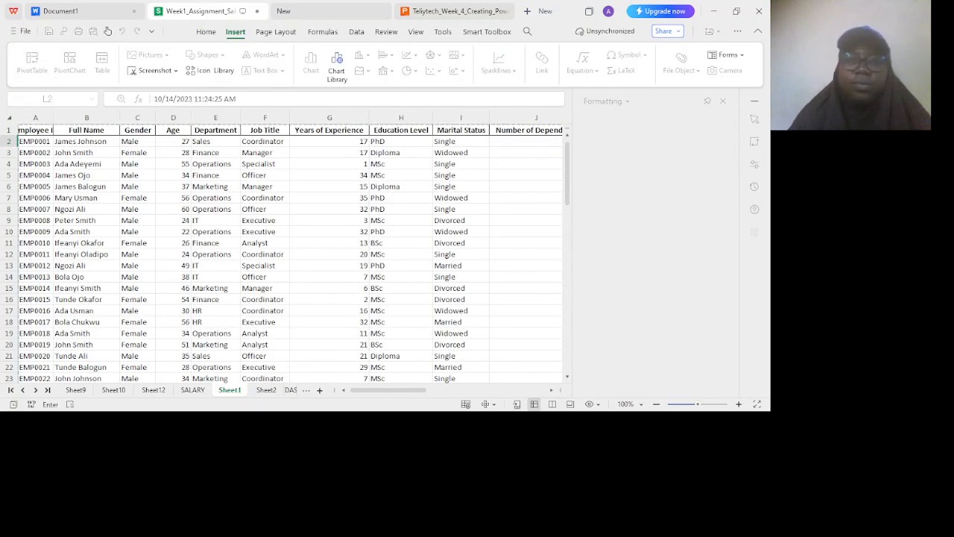
left_click(438, 357)
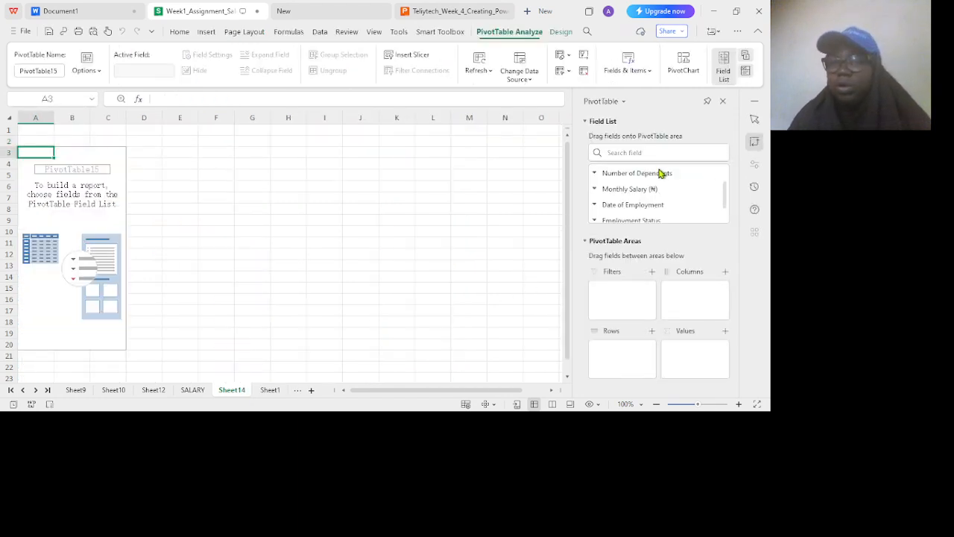
Add Years of Experience to the PivotTable values, summarized as an average, and copy the whole PivotTable.
scroll(660, 173, "up", 3)
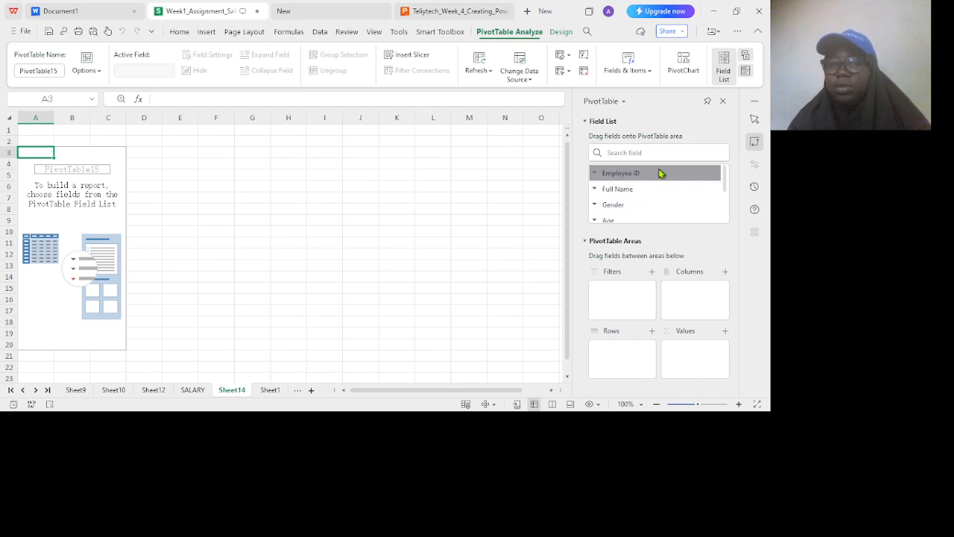
scroll(660, 173, "down", 3)
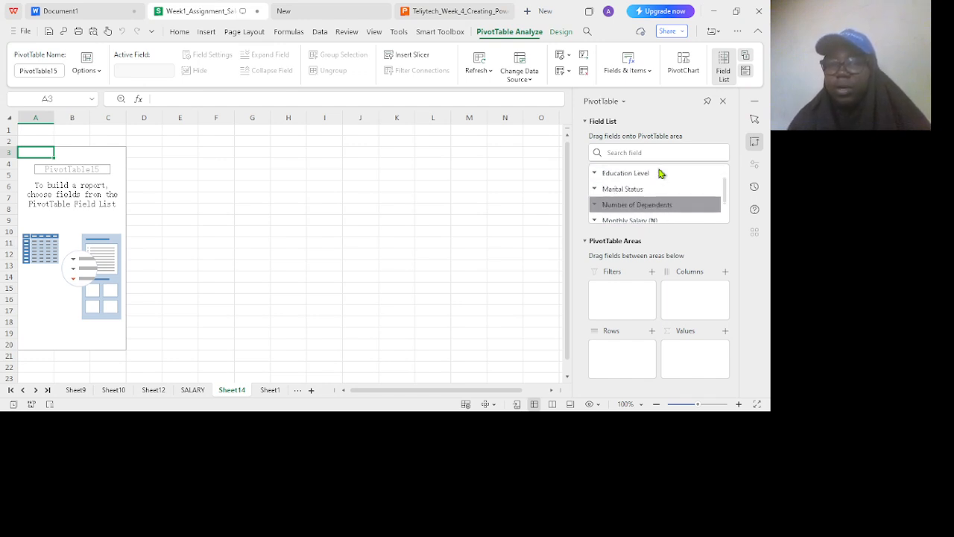
scroll(660, 173, "up", 1)
left_click_drag(659, 173, 715, 352)
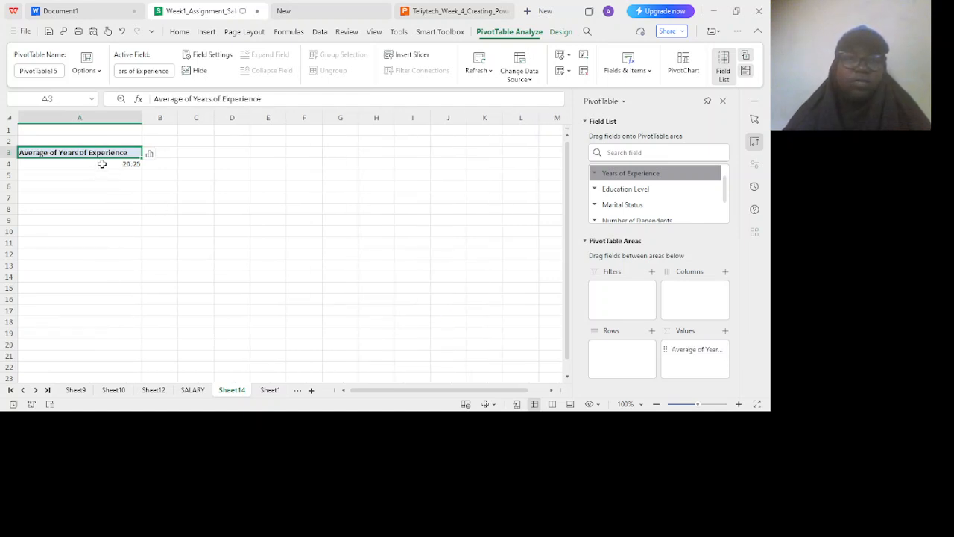
key("ctrl+a")
key("ctrl+c")
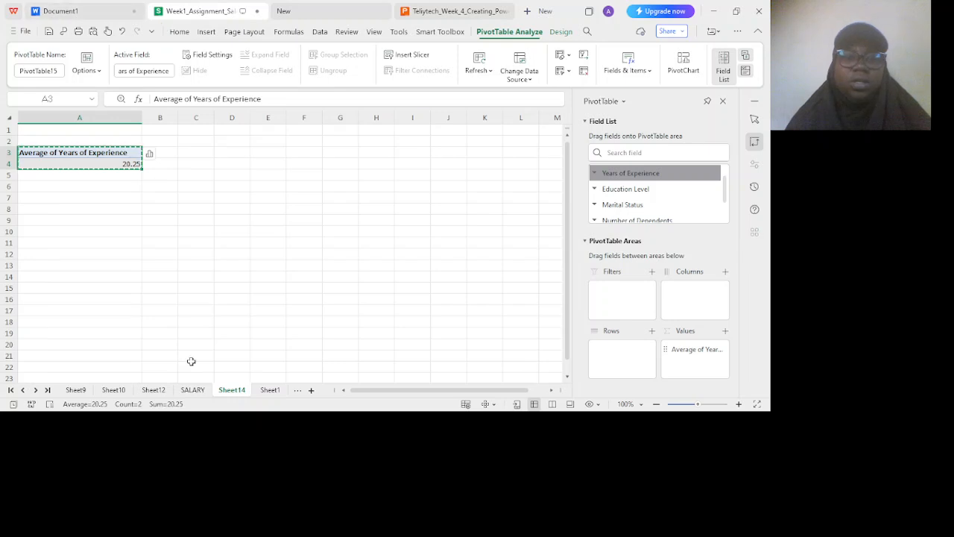
Rename the new PivotTable sheet AVG YEARS OF EXP.
double_click(239, 389)
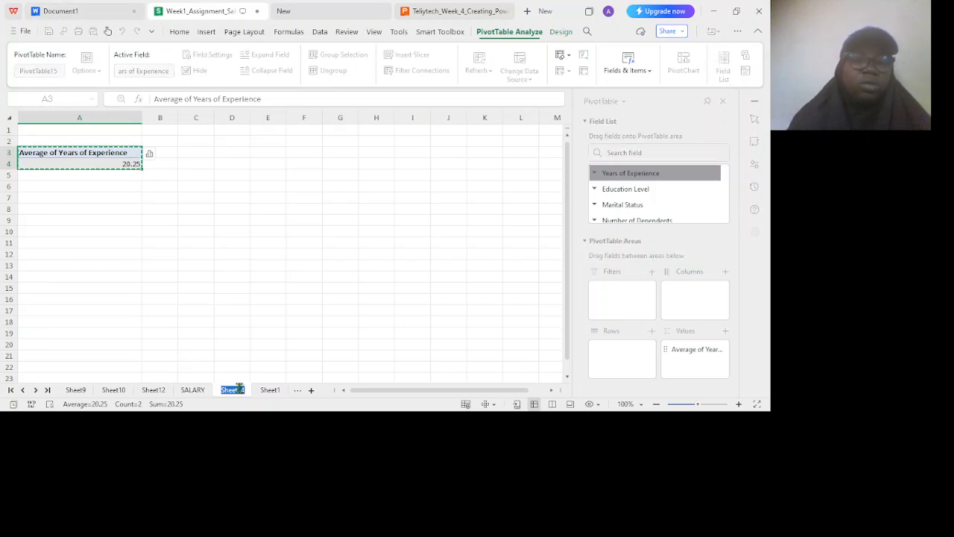
type("aVG yEAR")
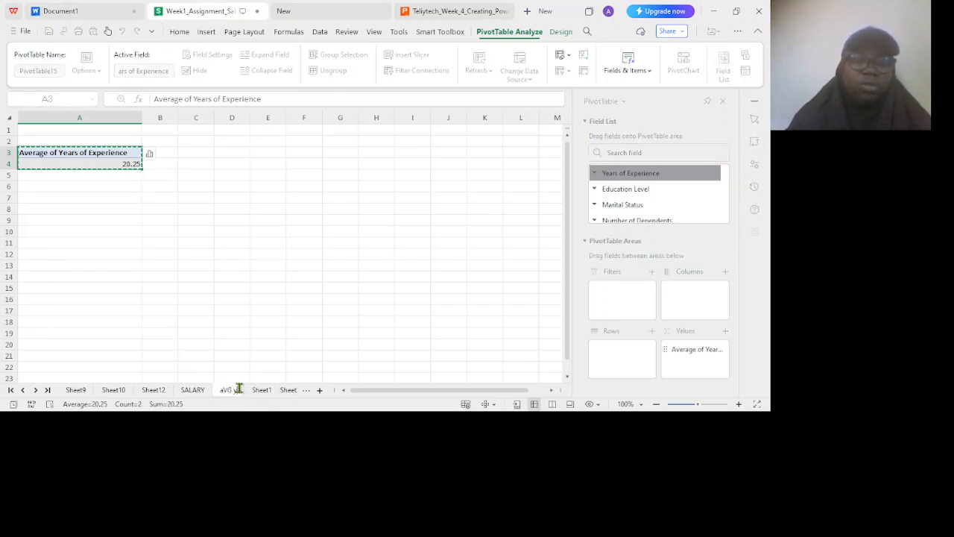
type("S OF eXP")
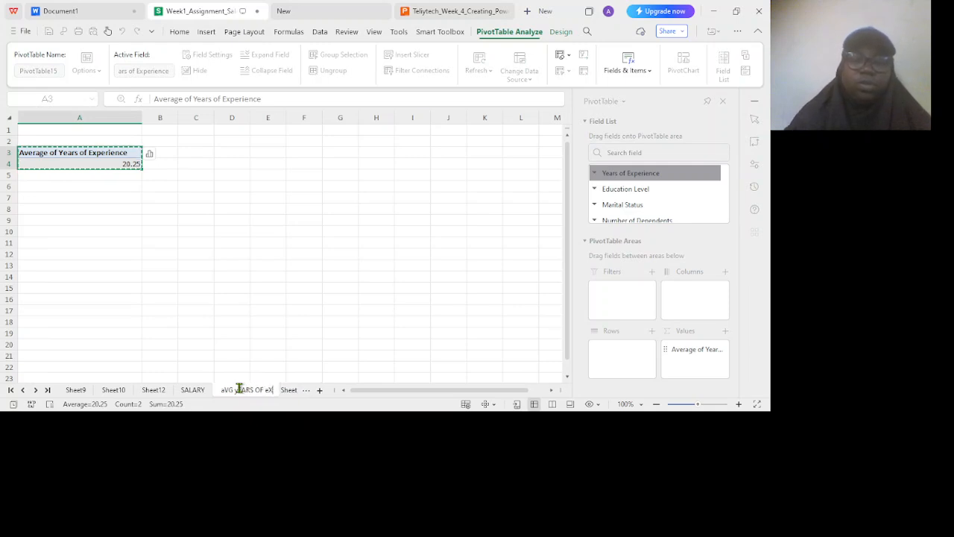
key("BackSpace")
key("BackSpace")
key("BackSpace")
key("BackSpace")
key("BackSpace")
key("BackSpace")
key("BackSpace")
key("BackSpace")
key("BackSpace")
key("BackSpace")
key("BackSpace")
key("BackSpace")
key("BackSpace")
key("BackSpace")
key("BackSpace")
key("BackSpace")
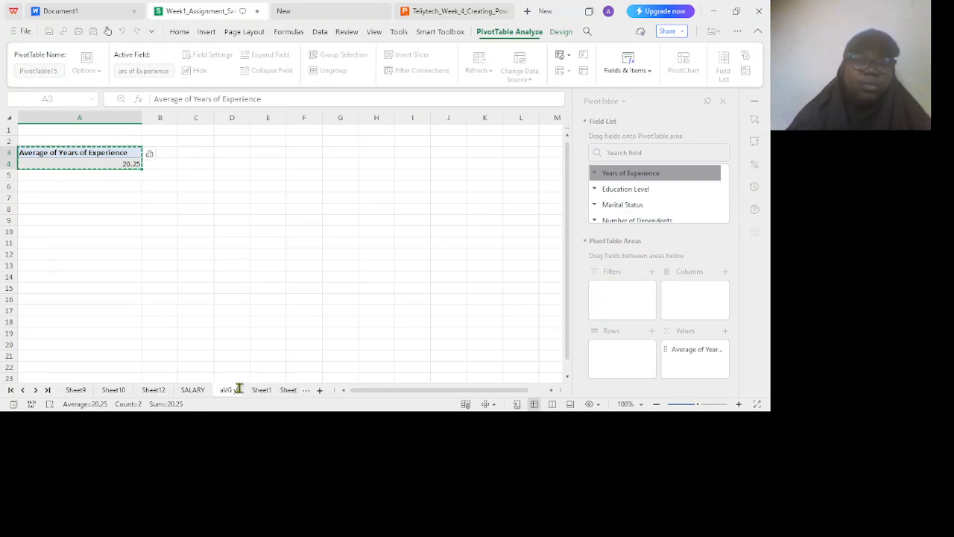
type("AV")
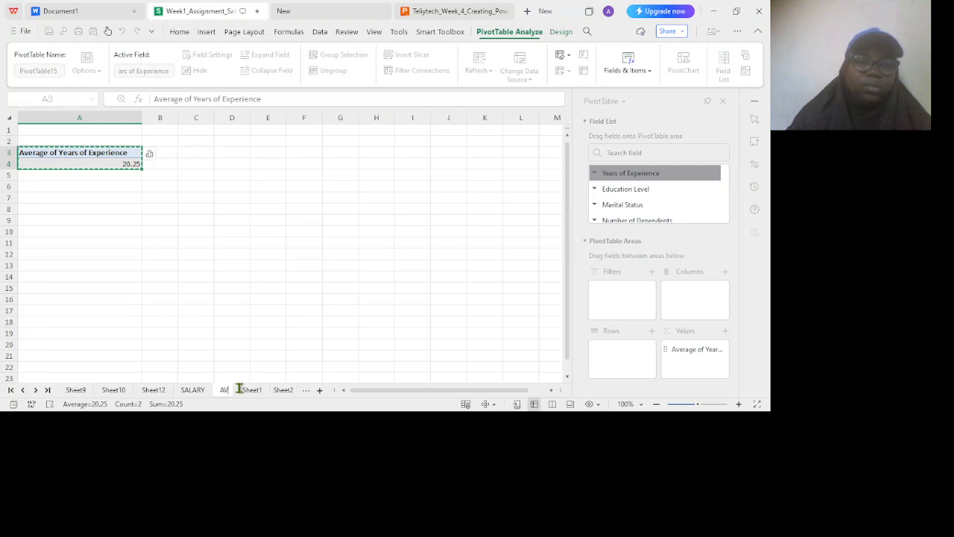
type("G YEARS OF EXP")
key("Return")
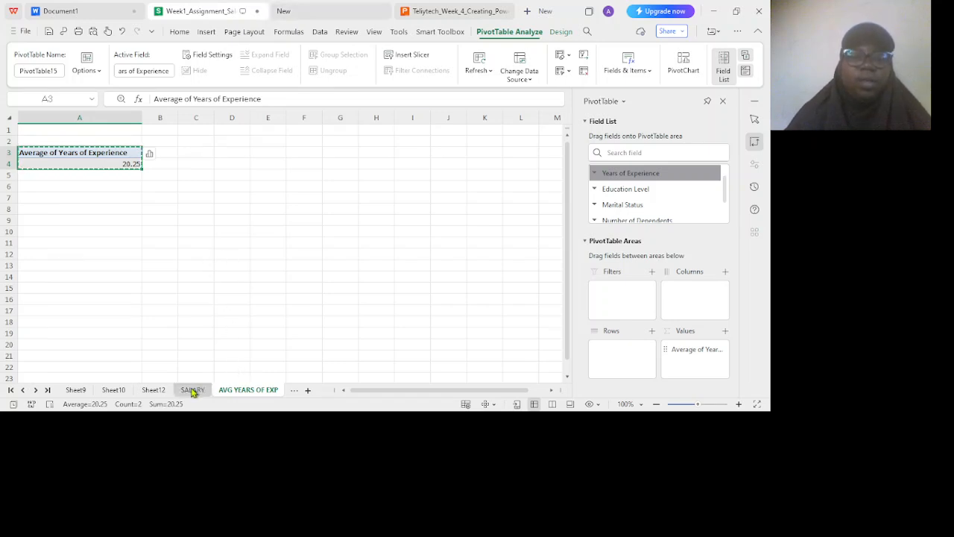
Paste the copied PivotTable at G5 of the DASHBOARD sheet and make the rectangle covering it outline-only.
left_click(35, 390)
left_click(35, 390)
left_click(35, 390)
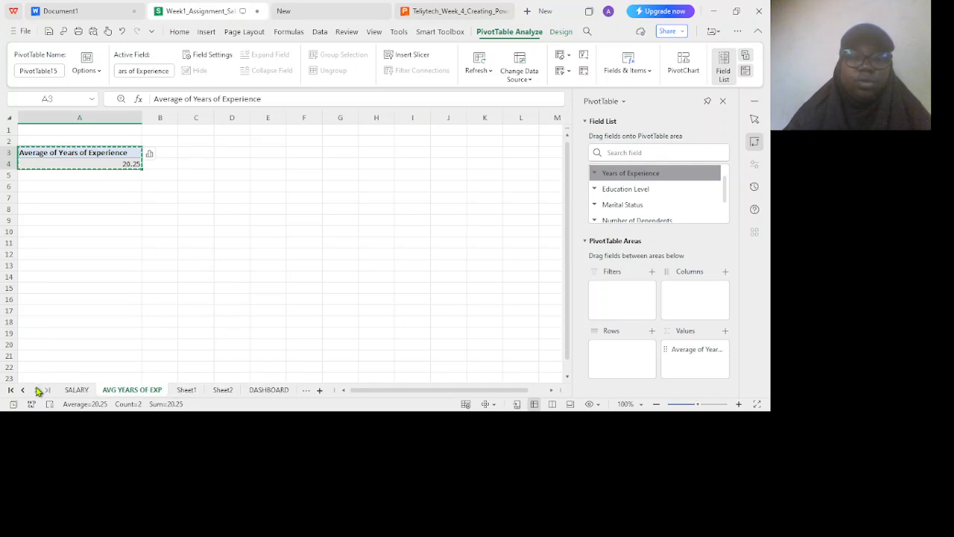
left_click(257, 390)
left_click(357, 181)
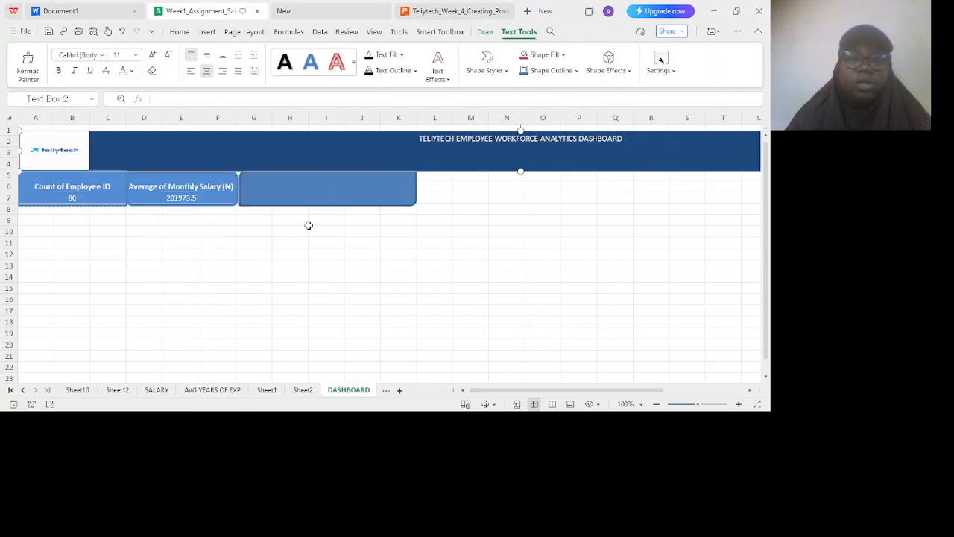
left_click(291, 198)
key("ctrl+v")
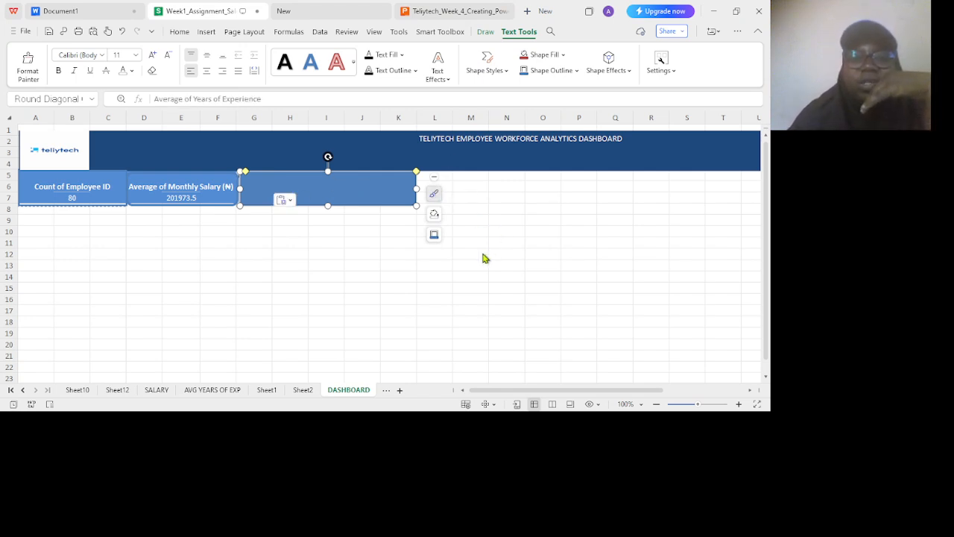
left_click(257, 177)
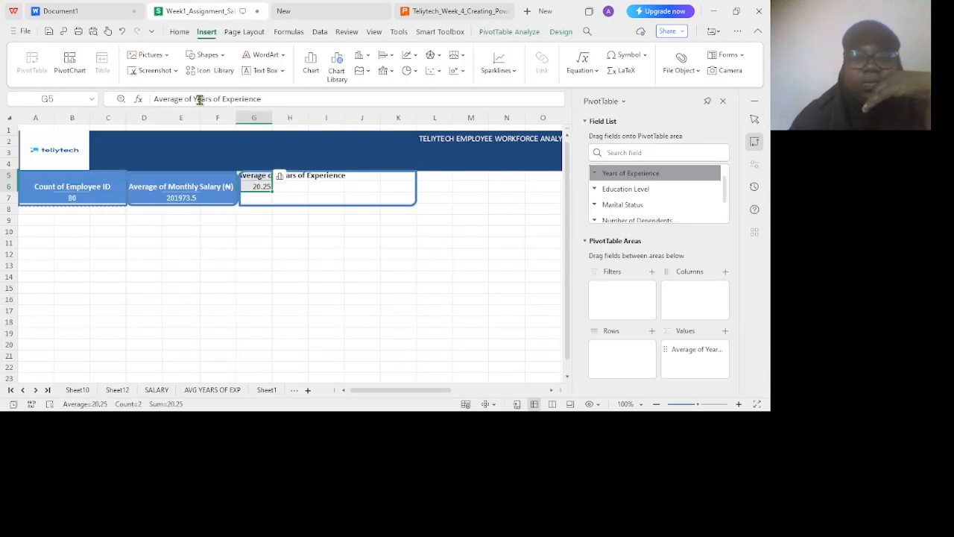
left_click(253, 176)
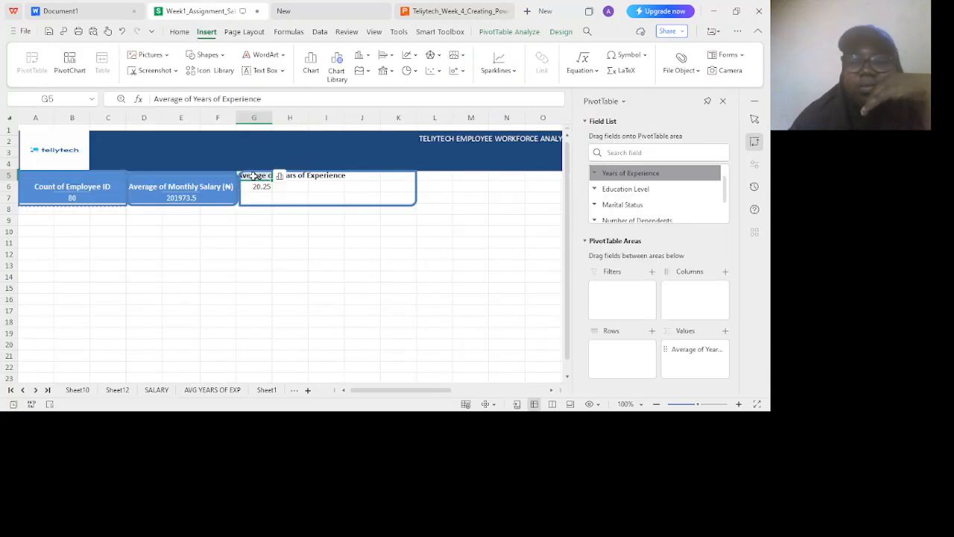
key("shift+Right")
key("shift+Right")
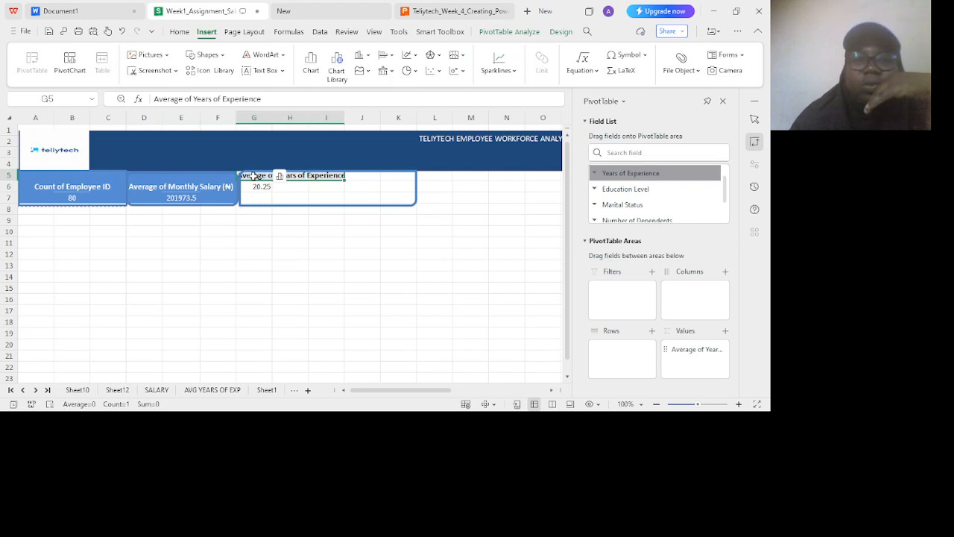
key("shift+Right")
key("shift+Right")
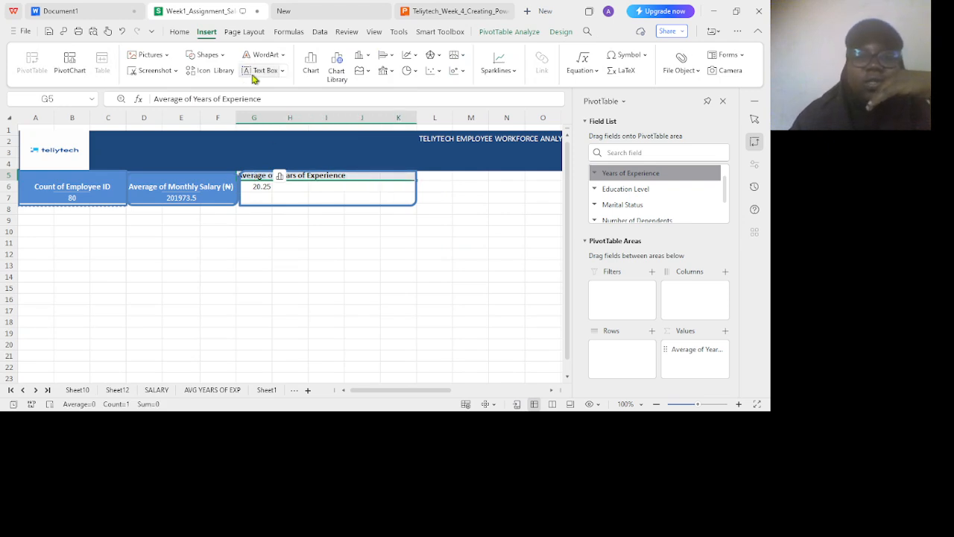
left_click(310, 177)
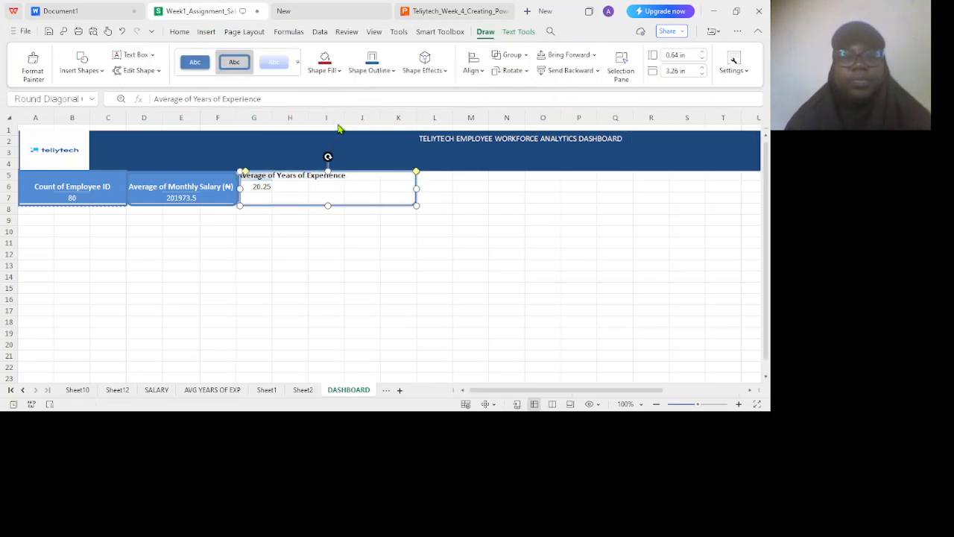
left_click(178, 32)
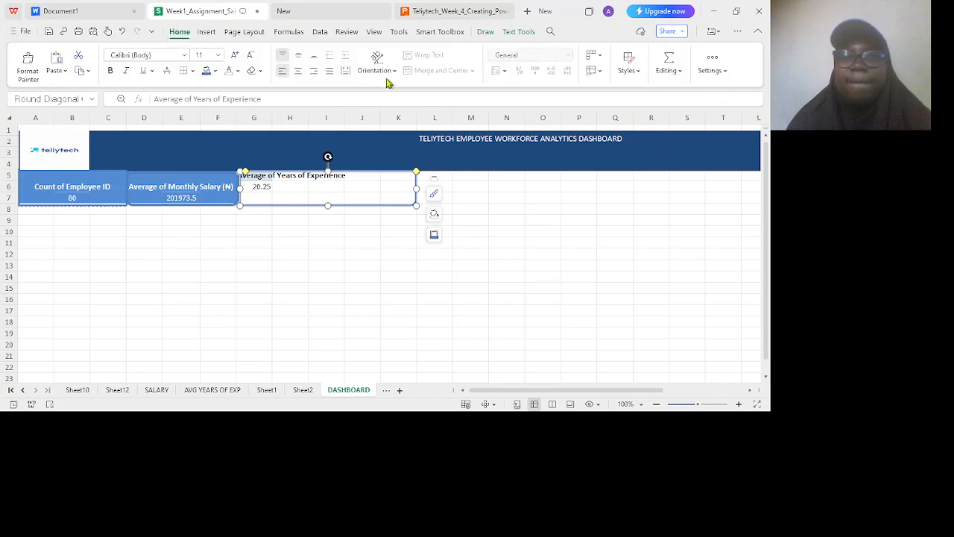
left_click(316, 181)
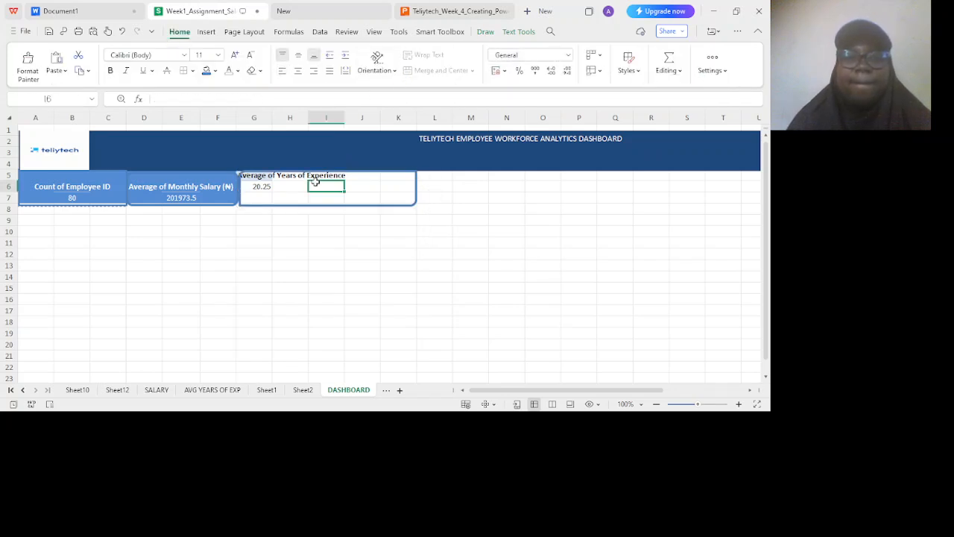
left_click(259, 176)
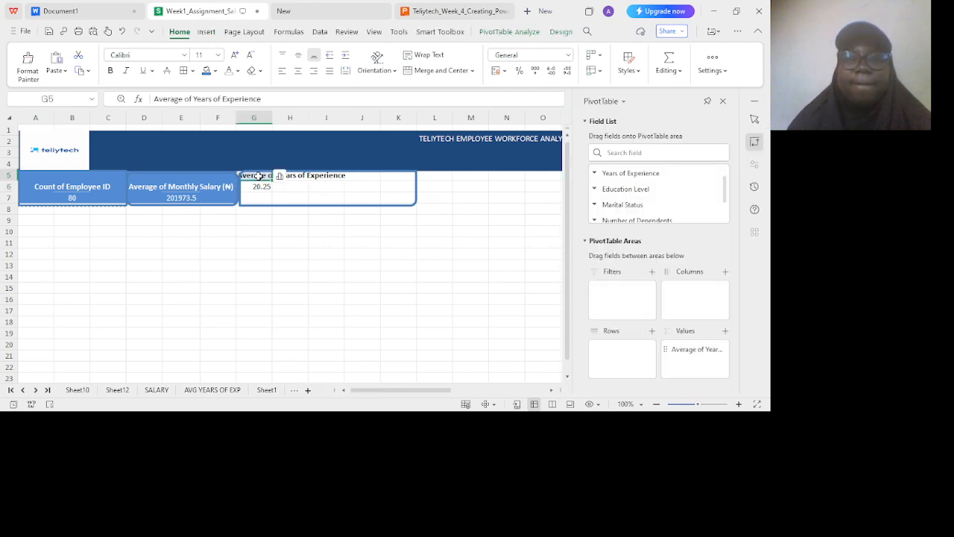
key("shift+Down")
key("shift+Right")
key("shift+Right")
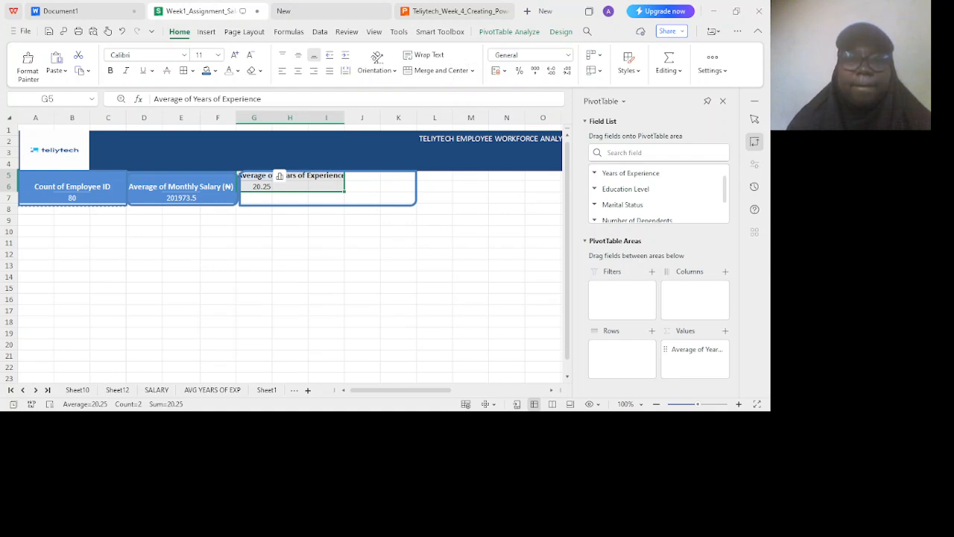
Select G5:K6, covering the average years of experience heading and value across the card's width.
left_click(257, 177)
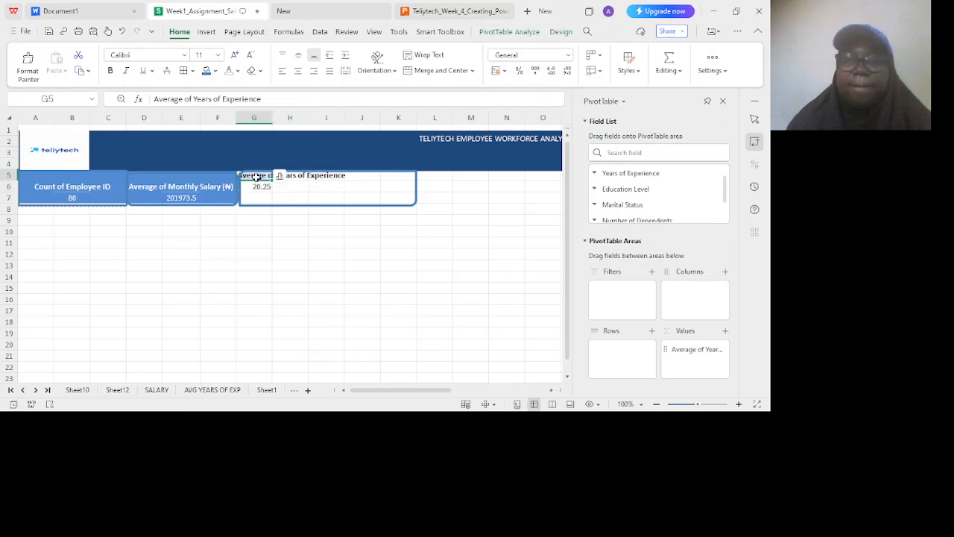
key("shift+Right")
key("shift+Right")
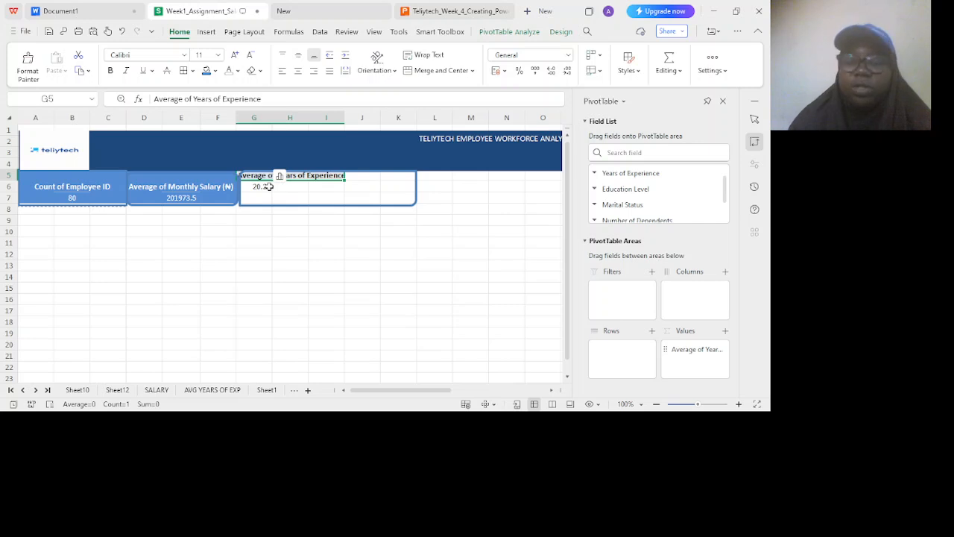
key("shift+Down")
key("shift+Right")
key("shift+Right")
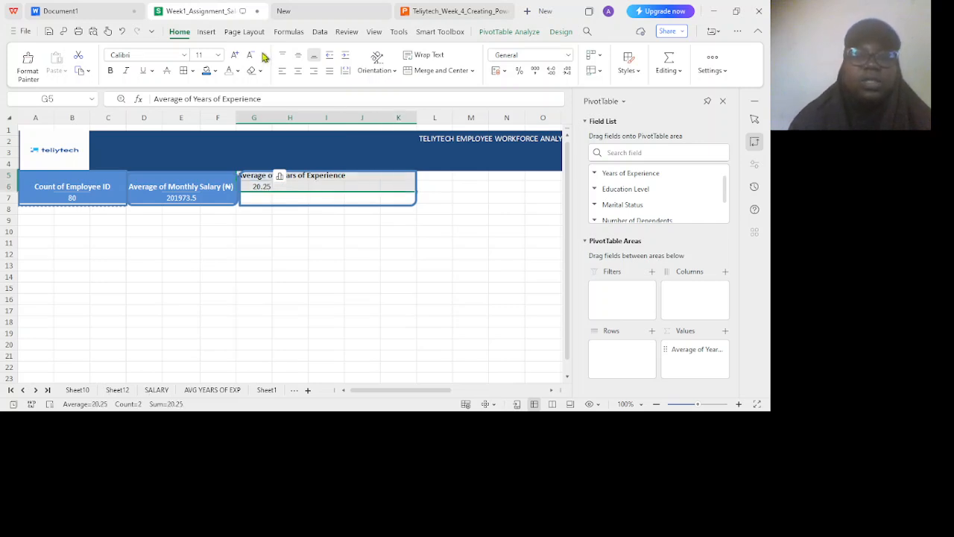
Try centring the Average of Years of Experience label and value horizontally across G5:K6.
left_click(296, 72)
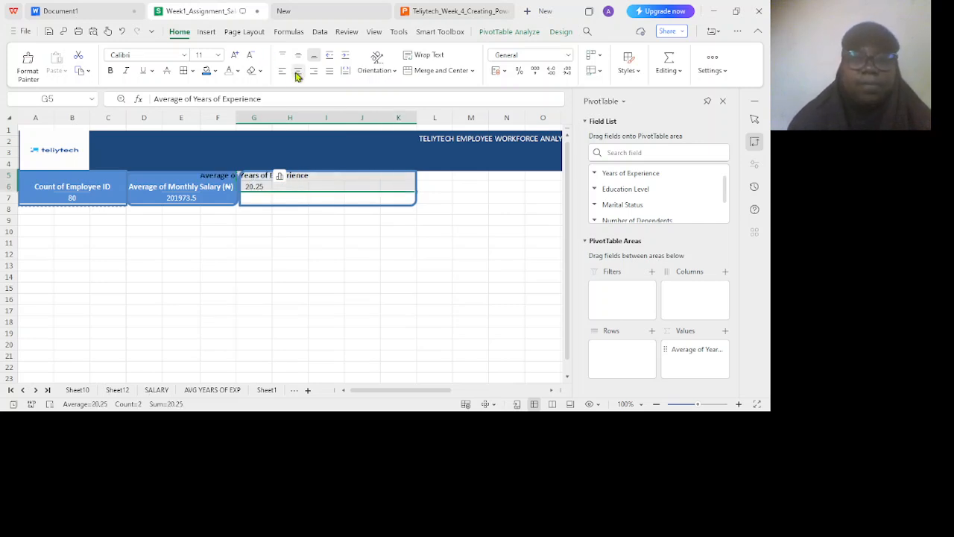
key("ctrl+z")
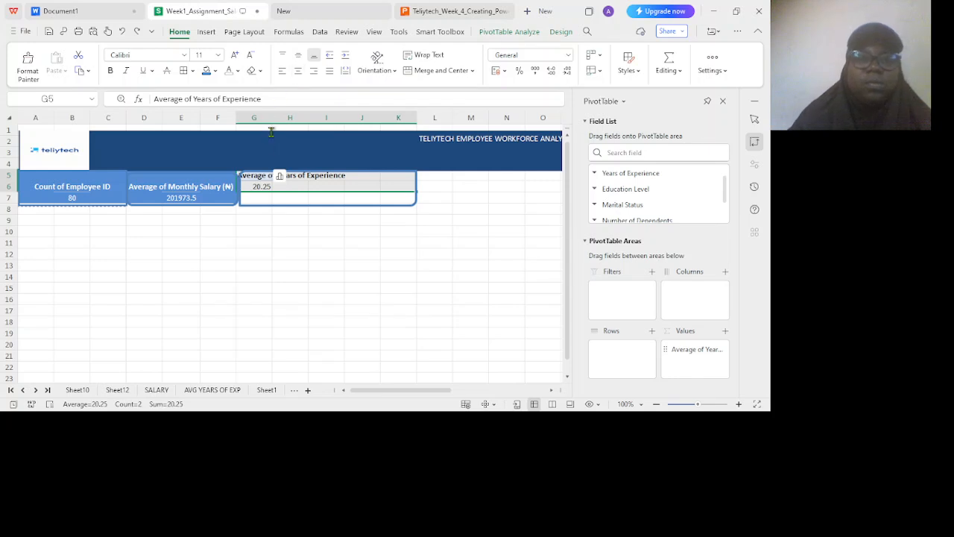
left_click(290, 187)
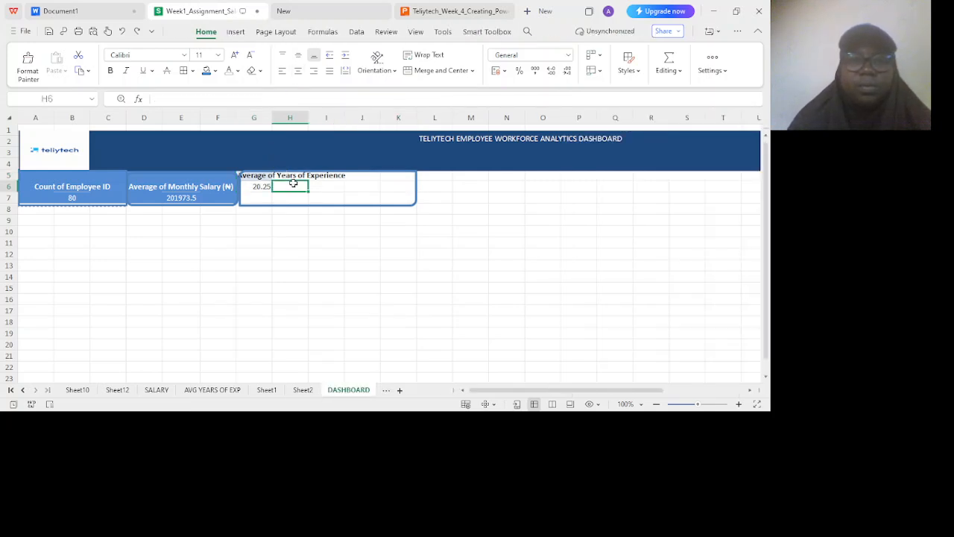
left_click(358, 188)
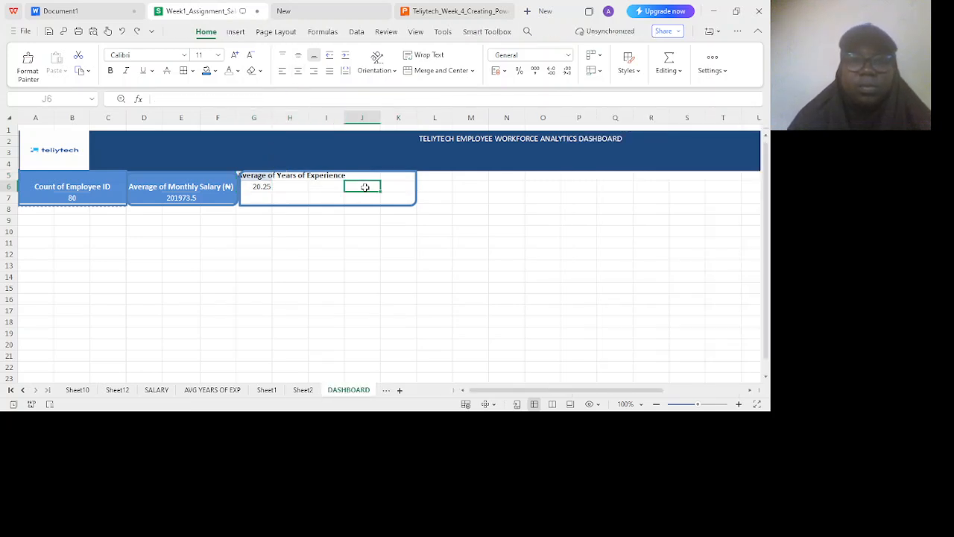
left_click(415, 186)
left_click_drag(326, 187, 416, 187)
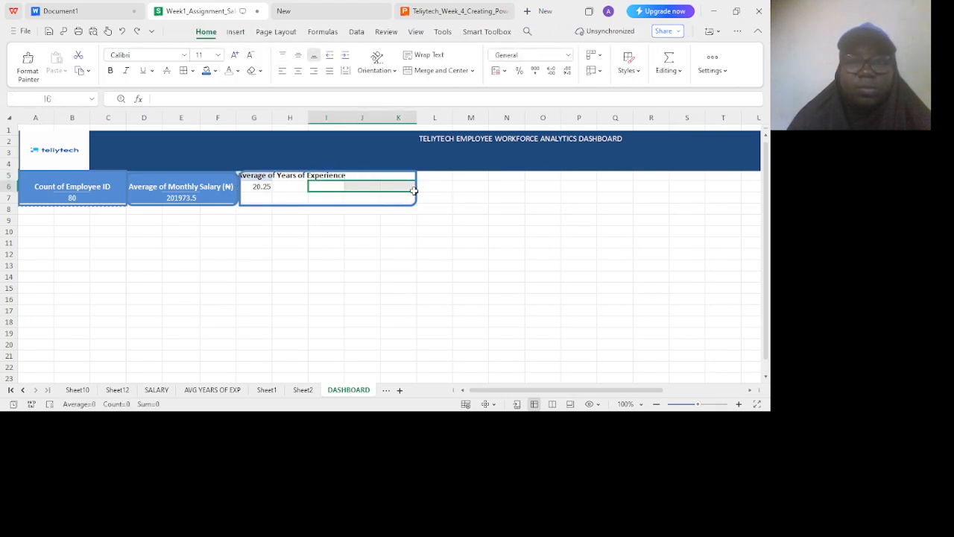
Narrow the rounded card outline around the average years of experience to 2.59 in wide by moving its left edge inward.
left_click(418, 187)
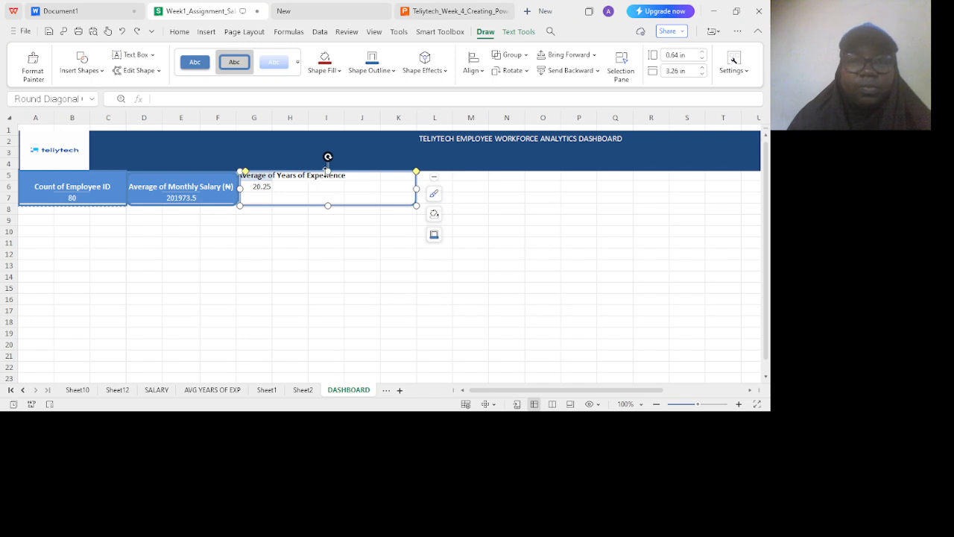
left_click(346, 174)
left_click(348, 171)
left_click_drag(239, 188, 276, 188)
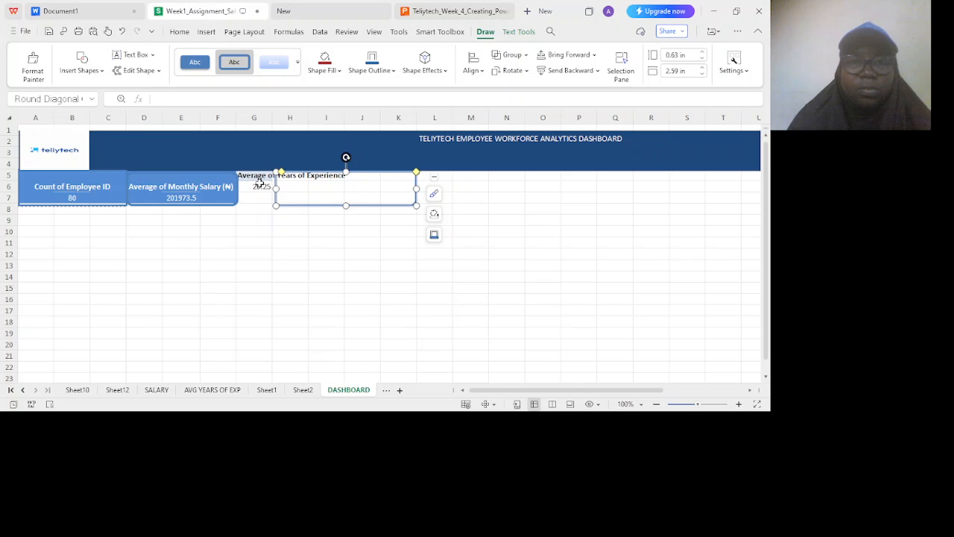
Relocate the Average of Years of Experience pivot table from G5:G6 to I6 and shift its card outline beside the salary card.
left_click(252, 176)
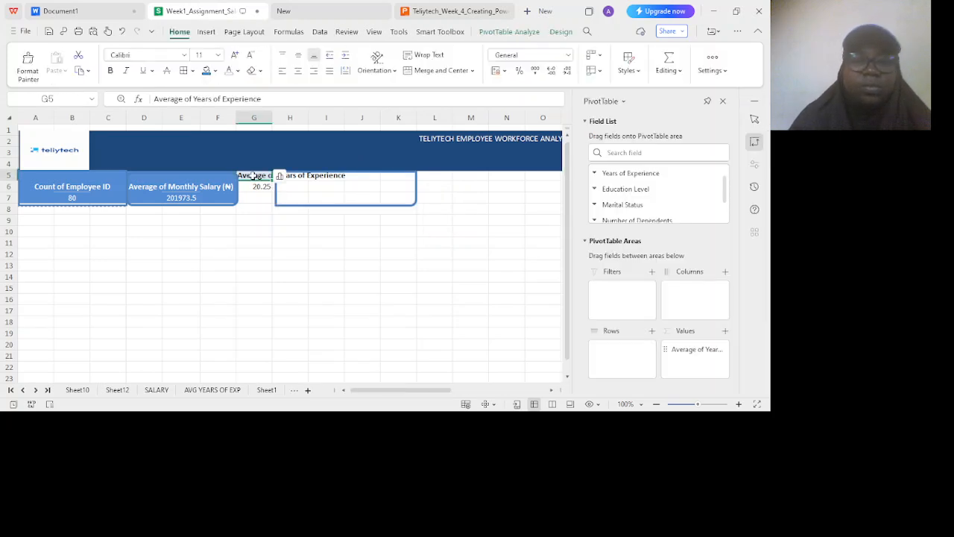
key("shift+Down")
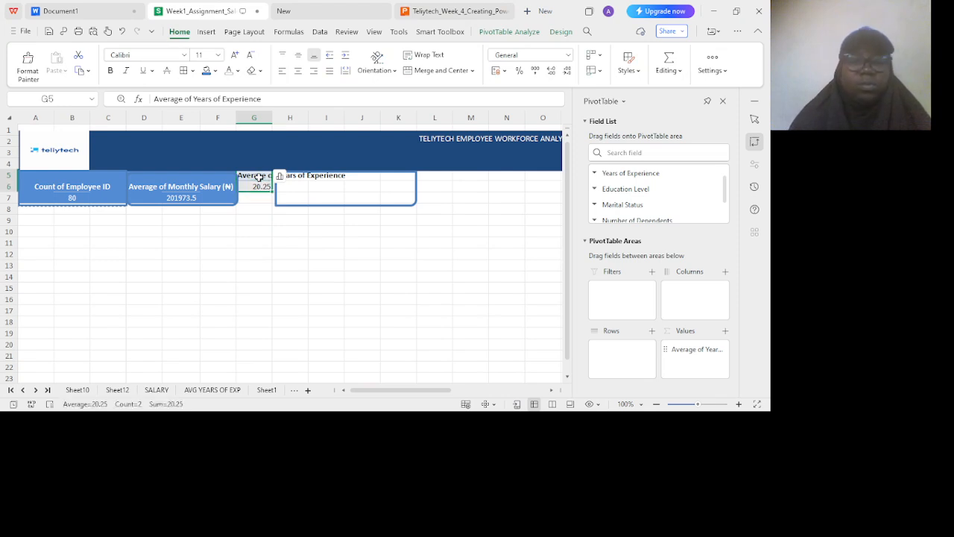
key("ctrl+c")
left_click(327, 183)
left_click(334, 179)
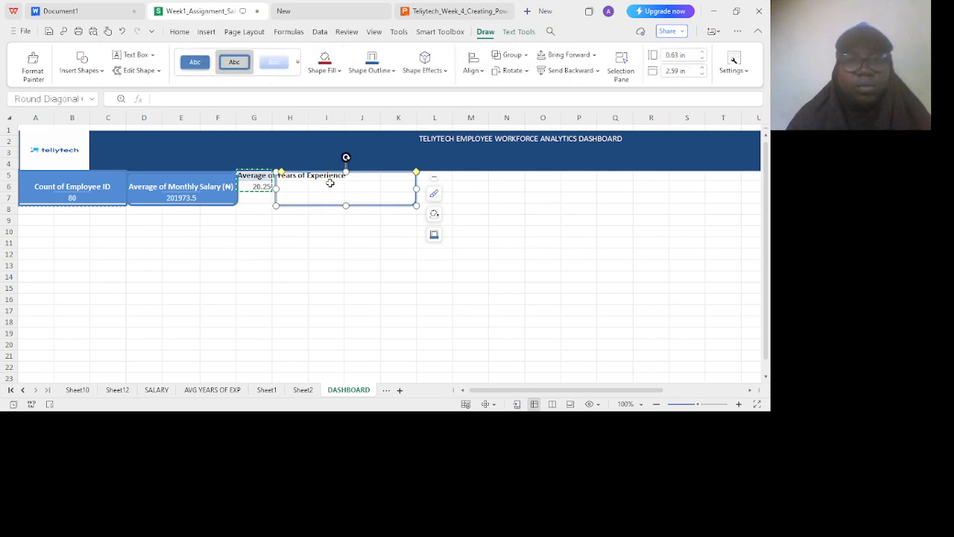
left_click(330, 183)
key("ctrl+v")
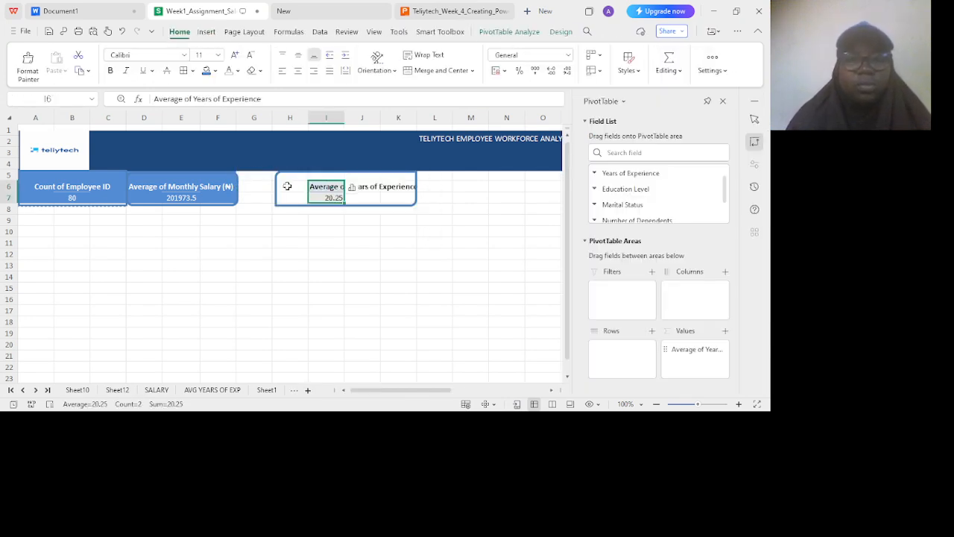
left_click_drag(275, 188, 240, 187)
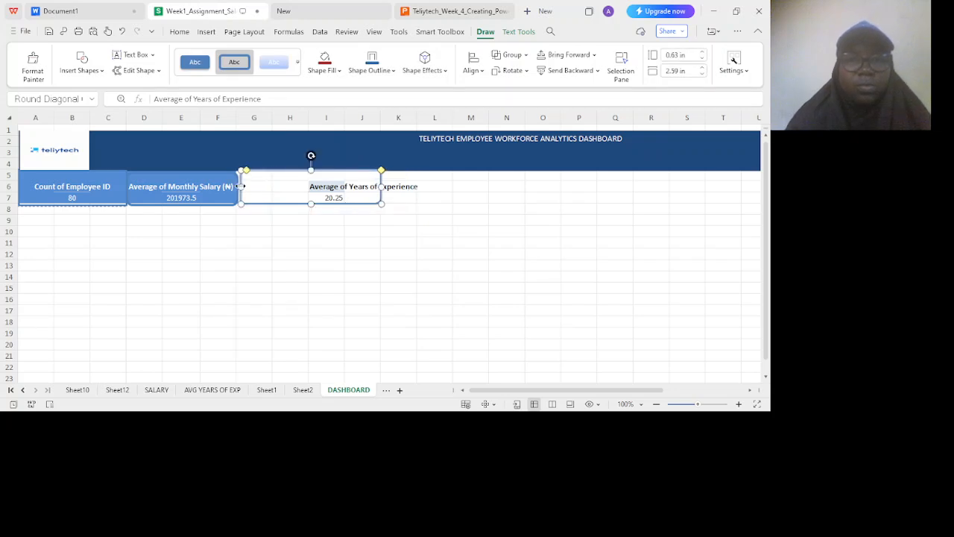
left_click(280, 191)
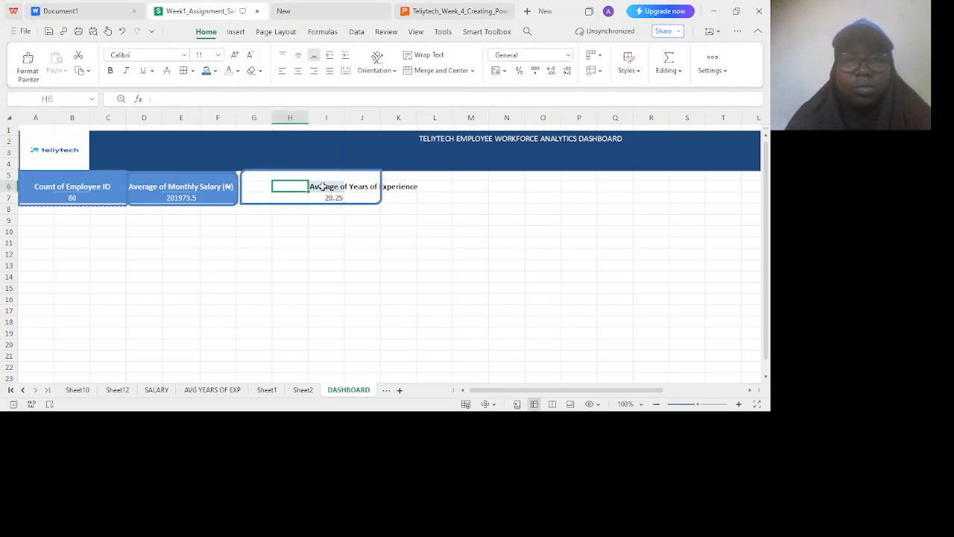
Relocate the Average of Years of Experience pivot table from I6:I7 to cell H5.
left_click(322, 186)
key("shift+Down")
key("ctrl+c")
left_click(290, 174)
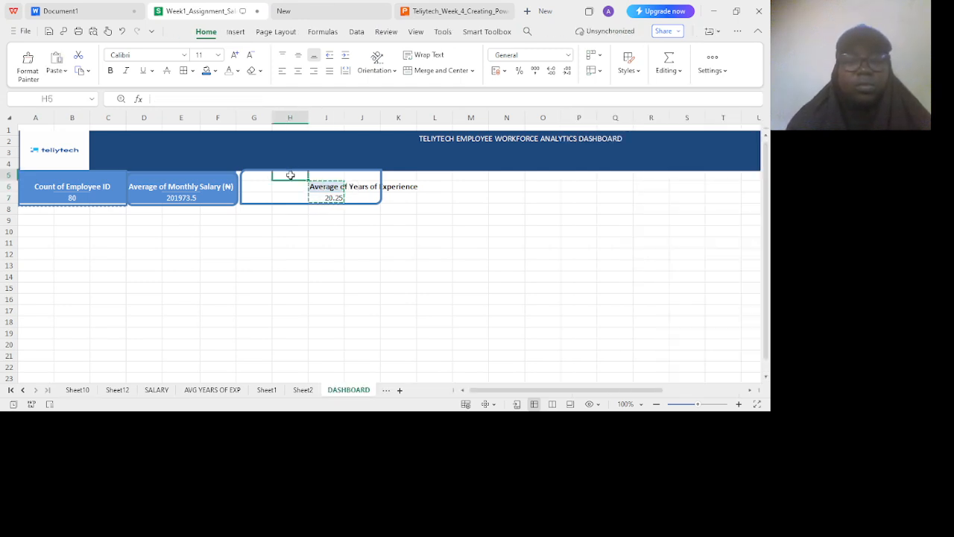
key("ctrl+v")
Try centring the average years of experience block horizontally across H5:J7.
key("shift+Down")
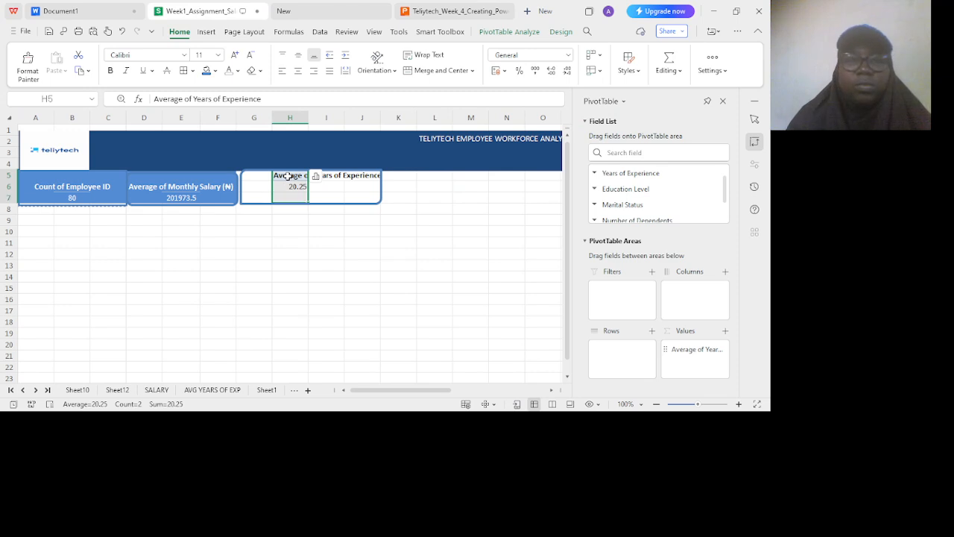
key("shift+Right")
key("shift+Right")
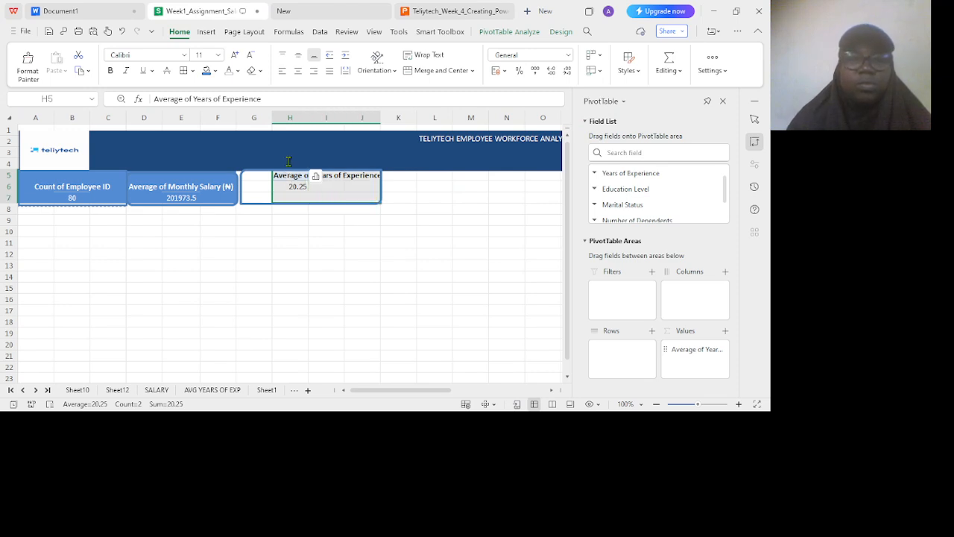
left_click(298, 72)
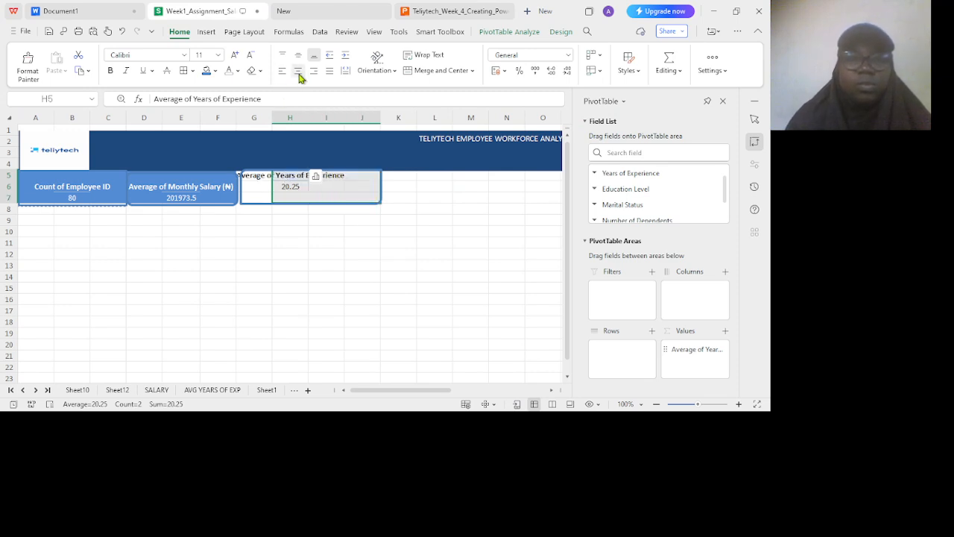
left_click(299, 75)
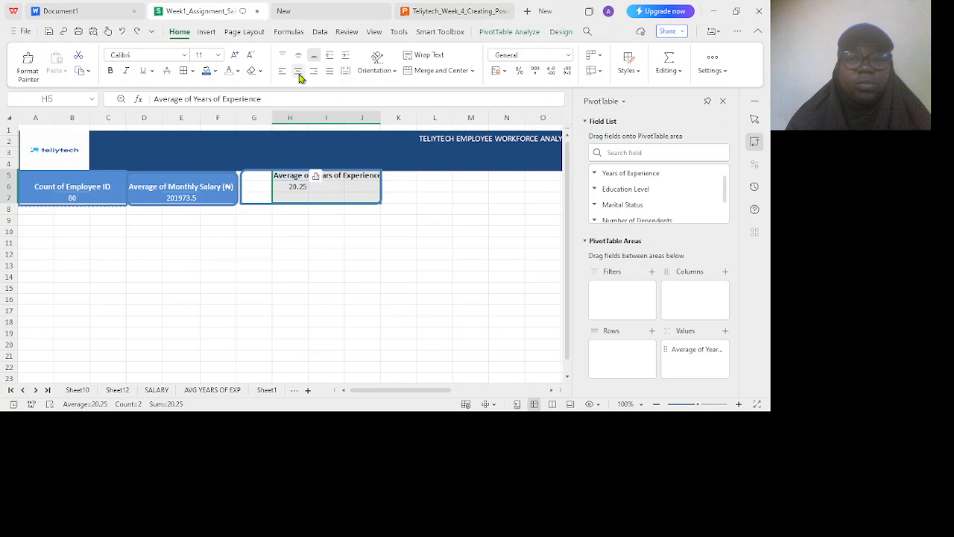
Move the average years of experience pivot table to I5 and centre the range I5:J6 horizontally.
left_click(297, 176)
key("shift+Down")
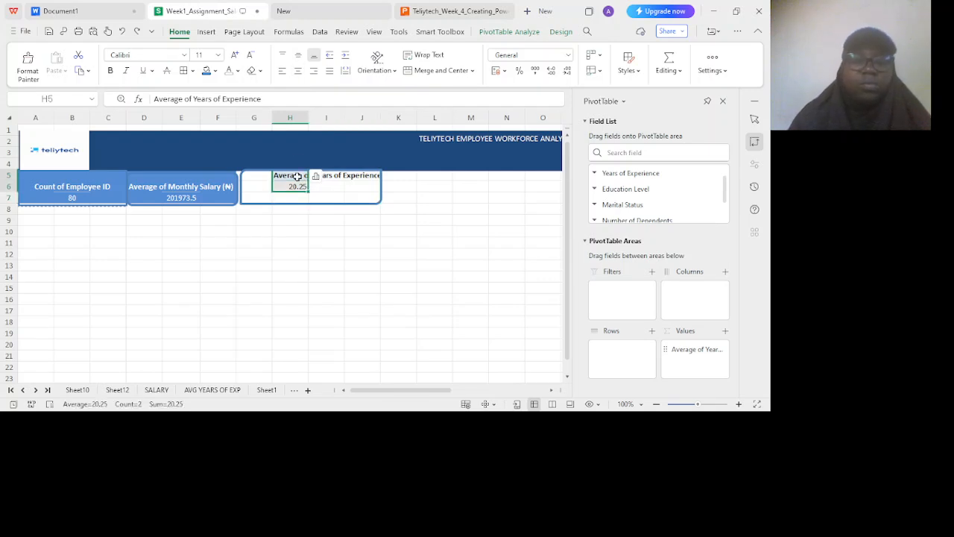
left_click_drag(296, 176, 331, 176)
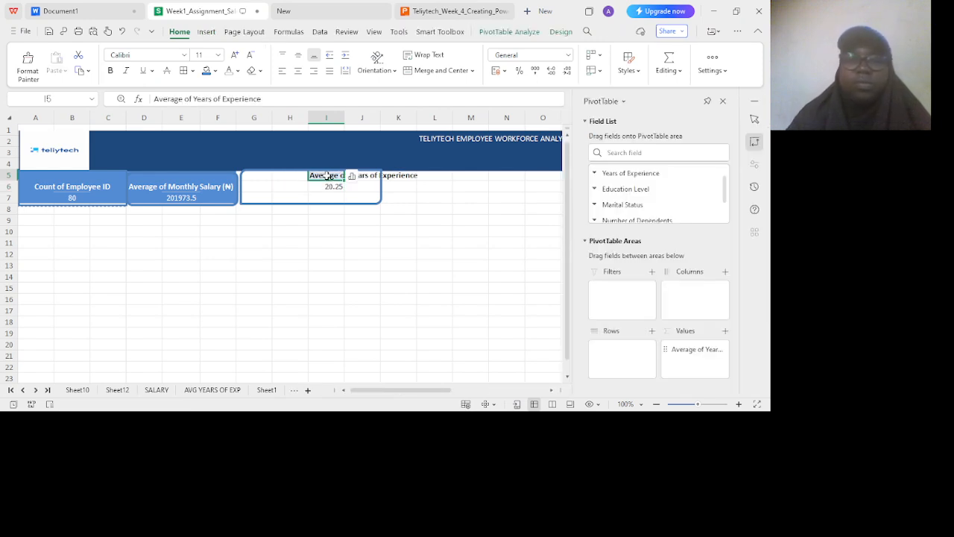
key("shift+Right")
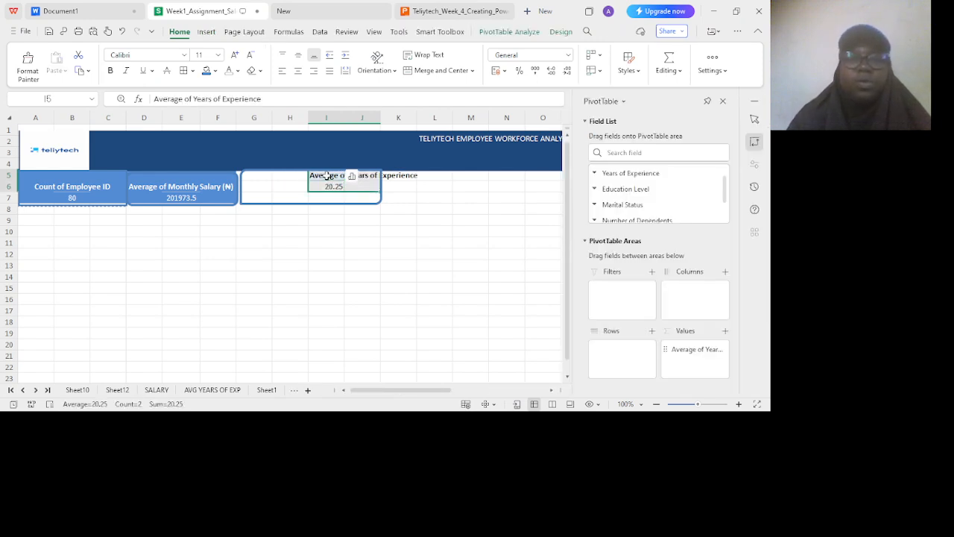
left_click(297, 71)
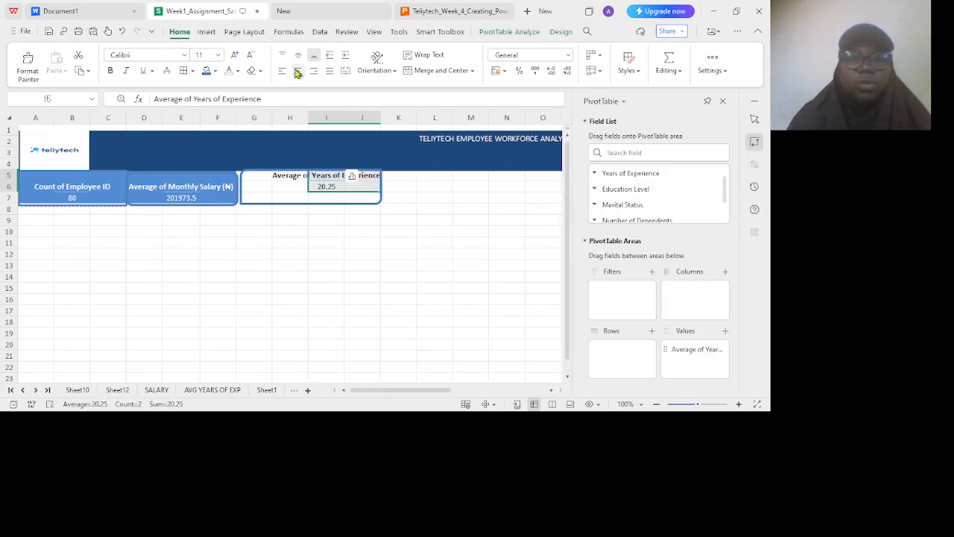
left_click(280, 184)
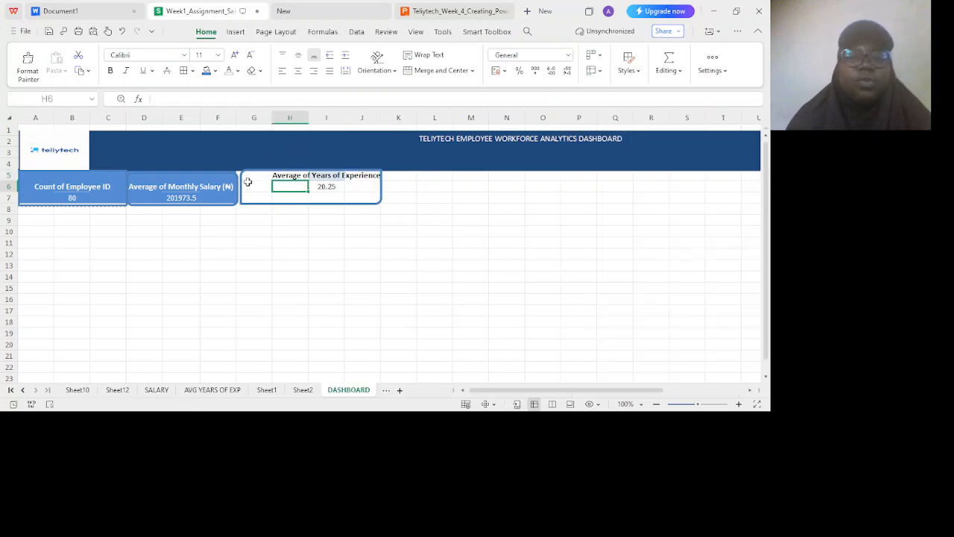
Fill G5:J7 with the same blue as the neighbouring cards and make its text white.
left_click(251, 177)
key("shift+Right")
key("shift+Right")
key("shift+Right")
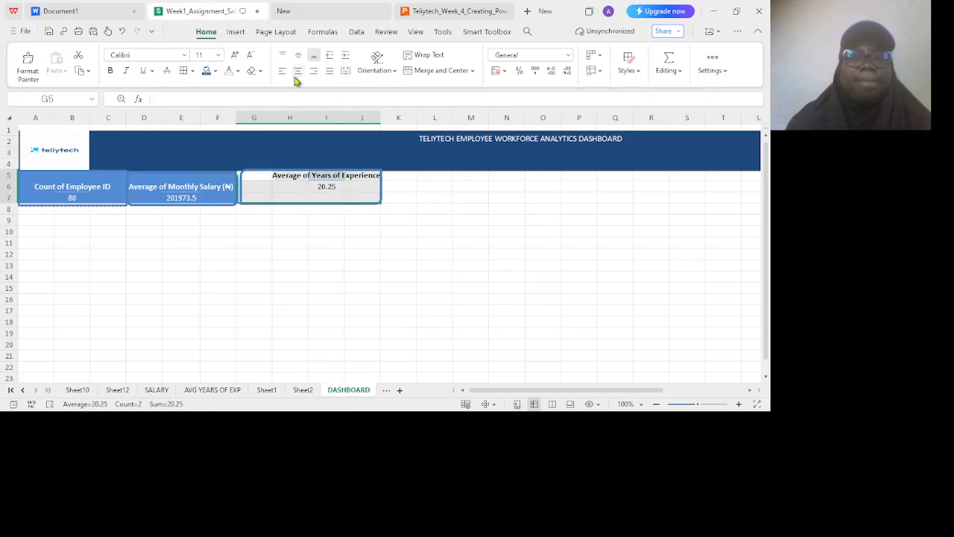
left_click(206, 73)
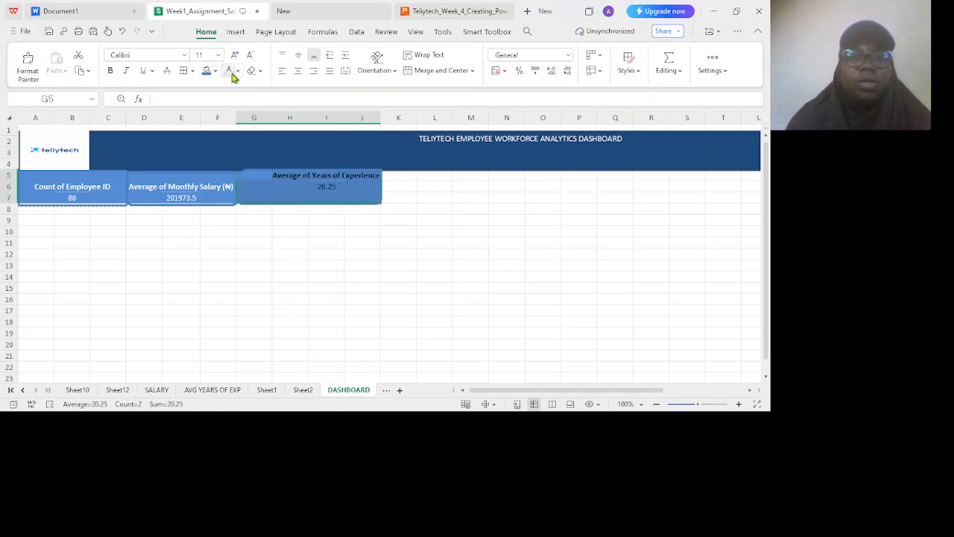
left_click(230, 72)
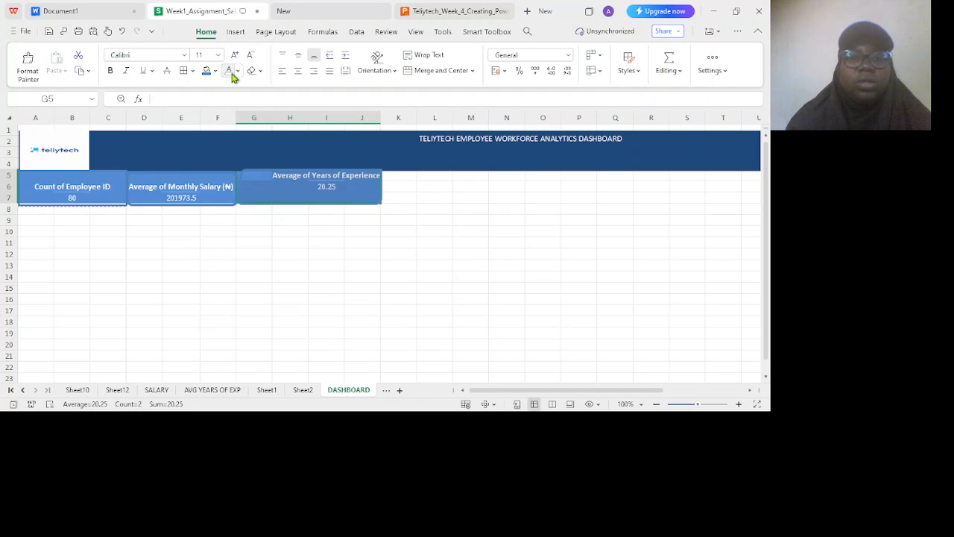
left_click(274, 196)
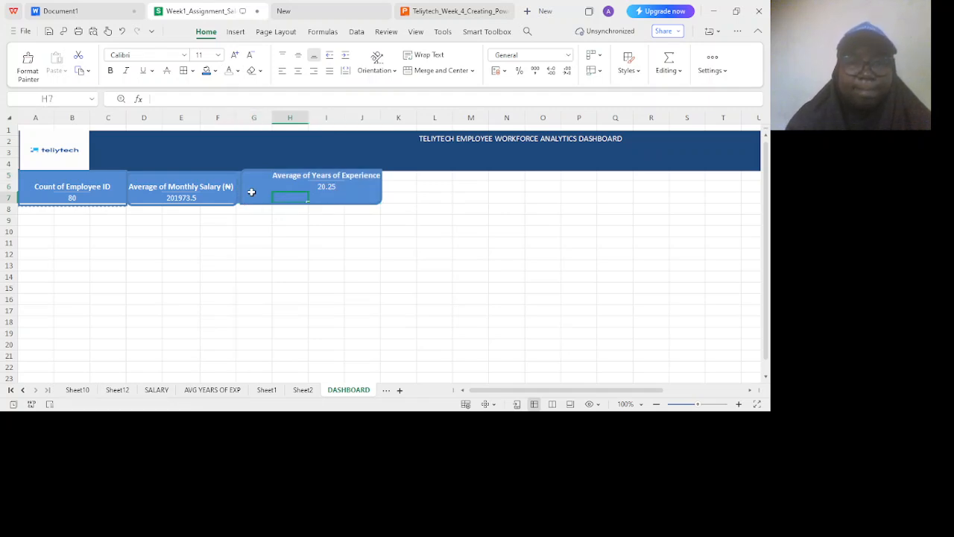
left_click(249, 190)
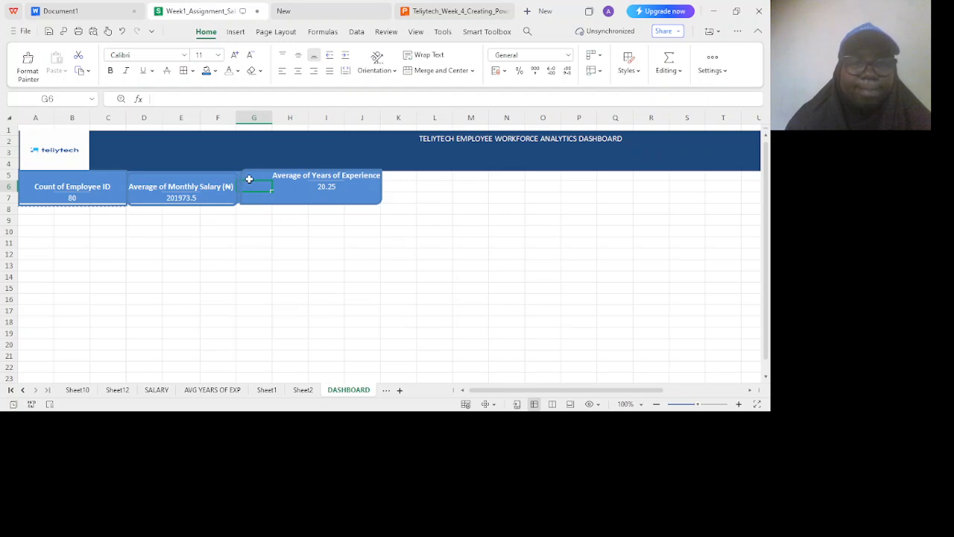
left_click(212, 199)
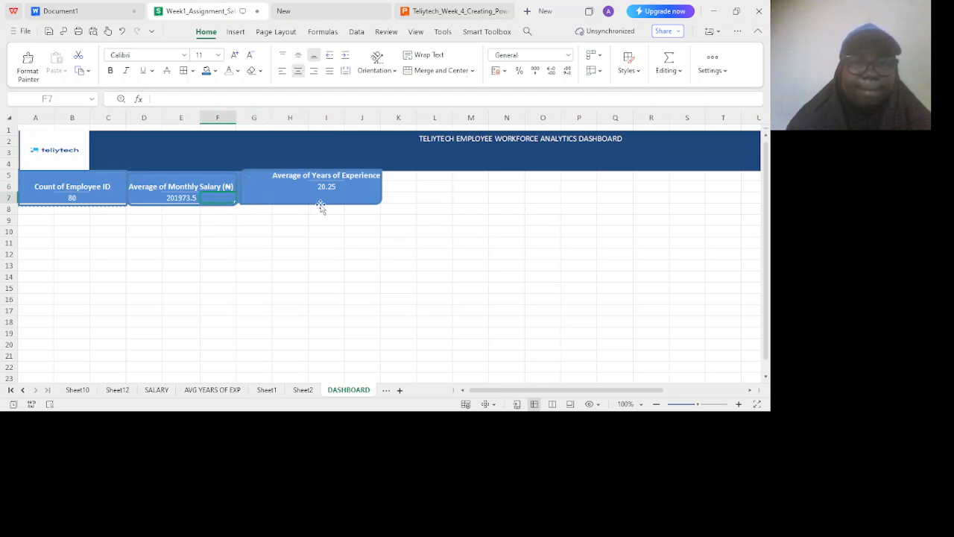
left_click(297, 187)
left_click(446, 212)
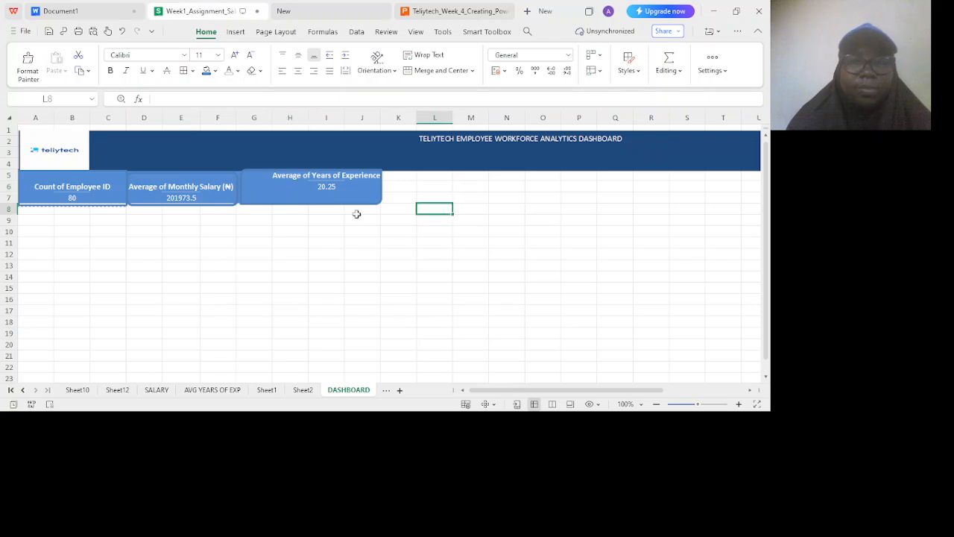
left_click(403, 180)
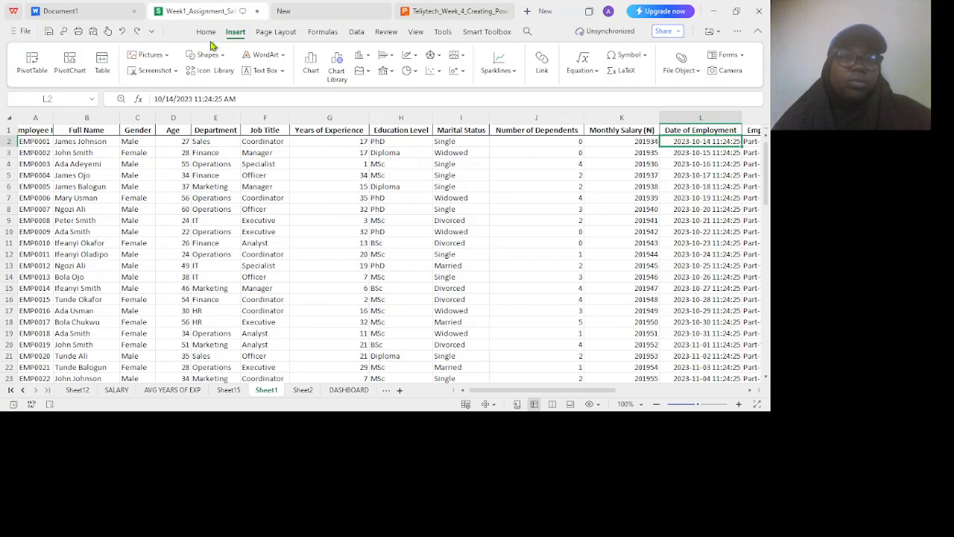
Create a pivot table on a new sheet from the Sheet1 employee data, with a count of Department as its value.
left_click(31, 69)
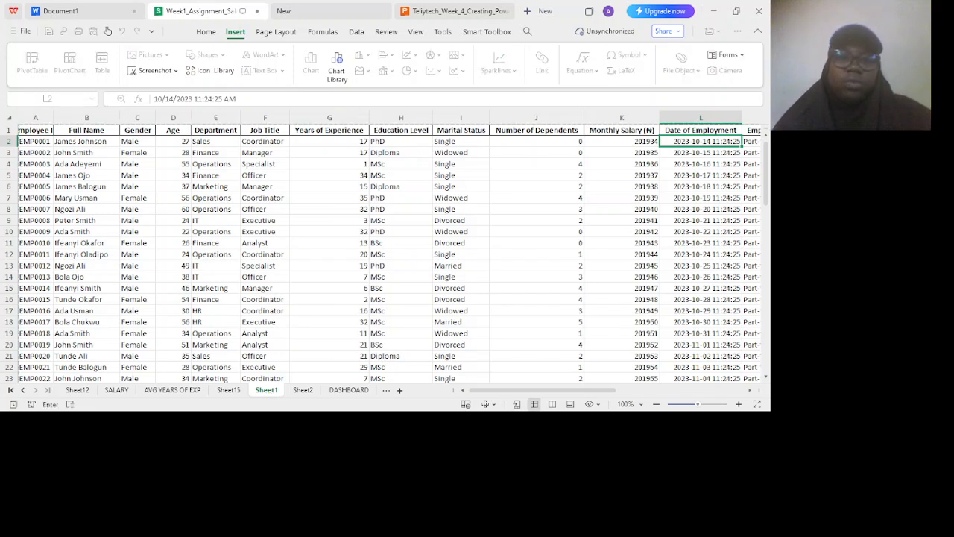
left_click(438, 359)
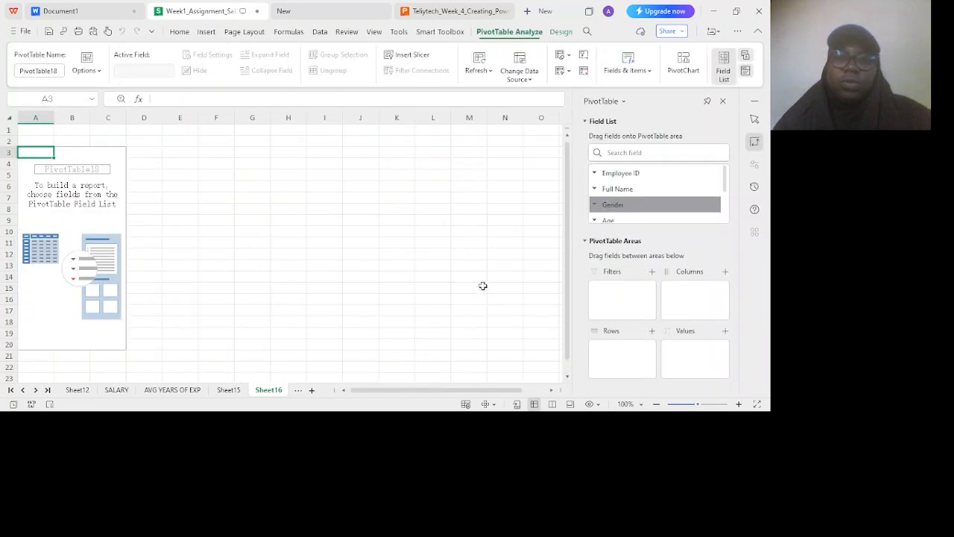
scroll(676, 205, "down", 3)
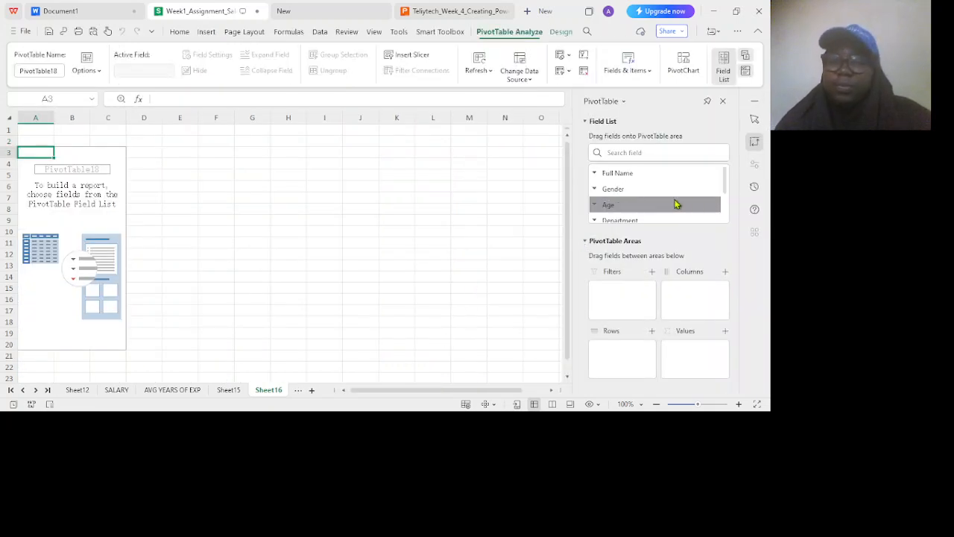
left_click_drag(673, 195, 692, 353)
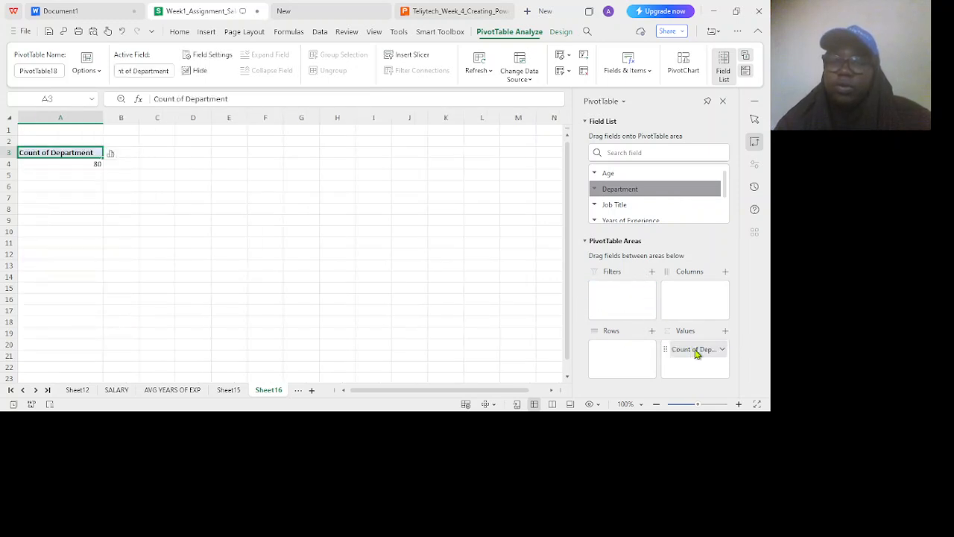
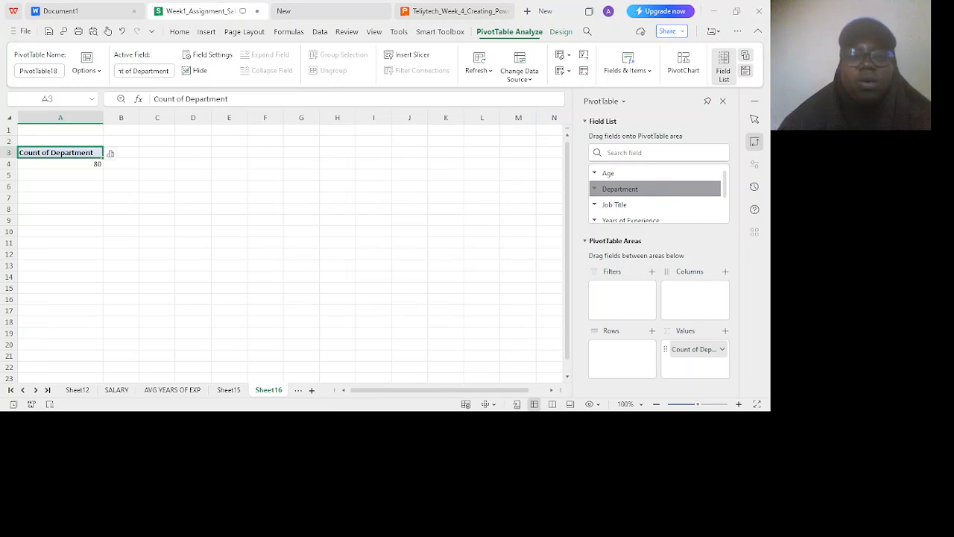
Summarise the Department value by distinct count and rename the pivot table's sheet as dEPARTMENT COUNT.
left_click(440, 316)
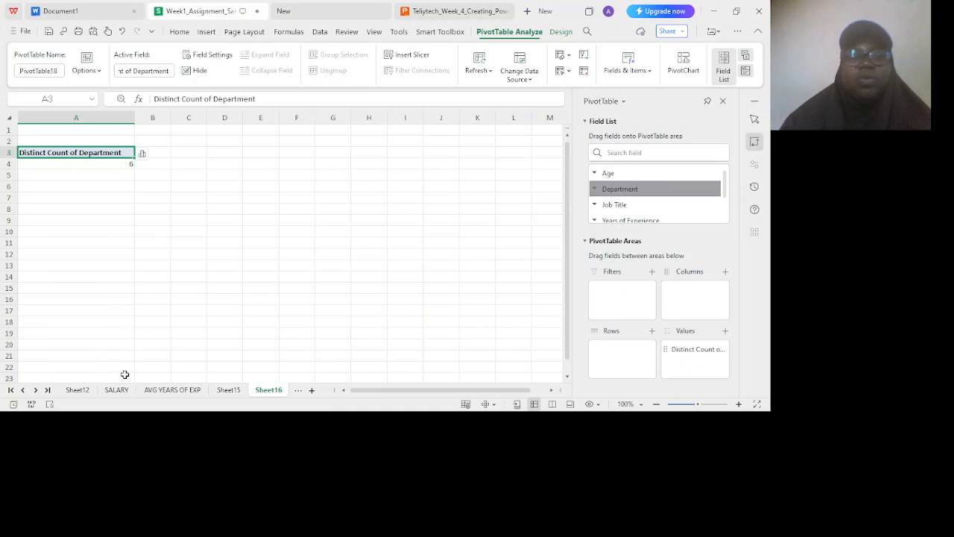
left_click(11, 391)
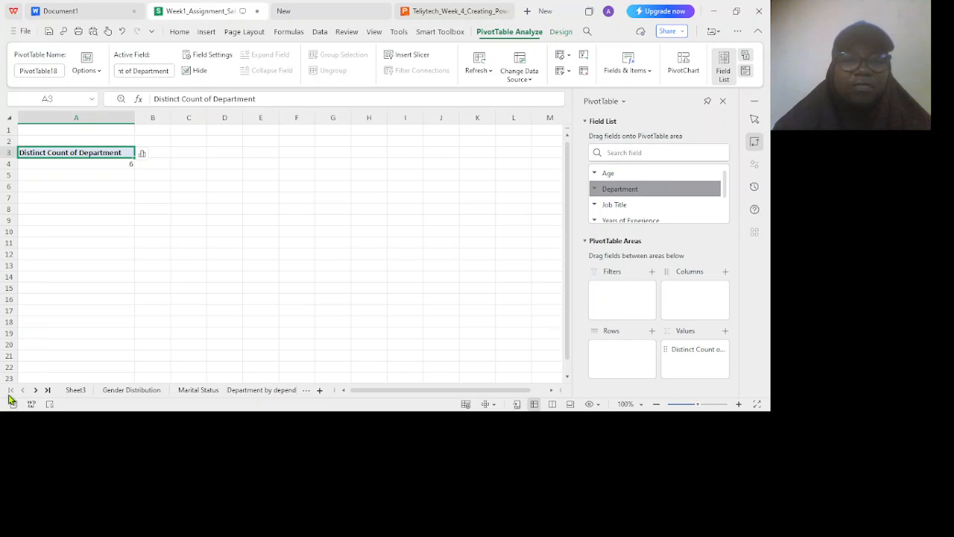
left_click(35, 391)
left_click(35, 390)
left_click(35, 390)
left_click(35, 390)
left_click(35, 391)
left_click(35, 390)
left_click(35, 391)
left_click(35, 391)
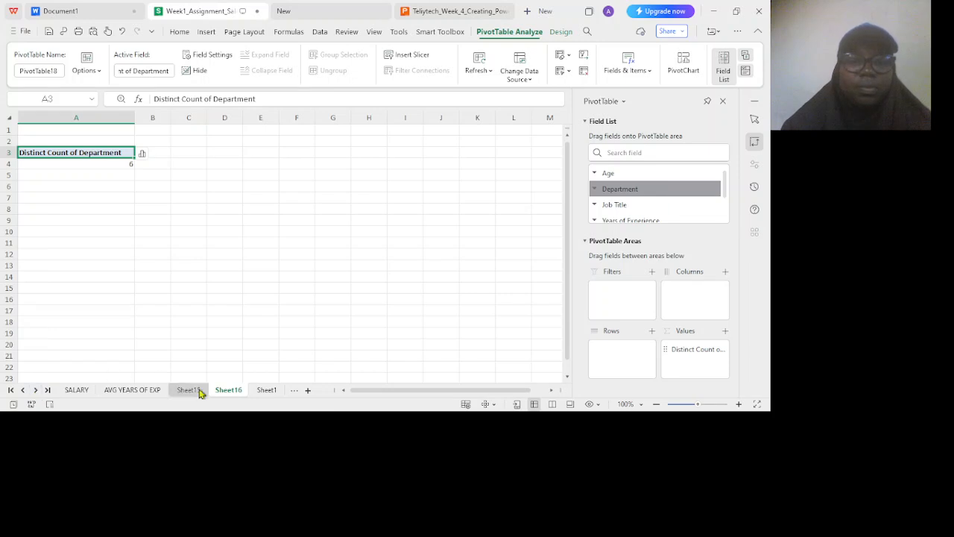
left_click_drag(225, 391, 222, 391)
type("dEPARTMENT COUNT")
key("Return")
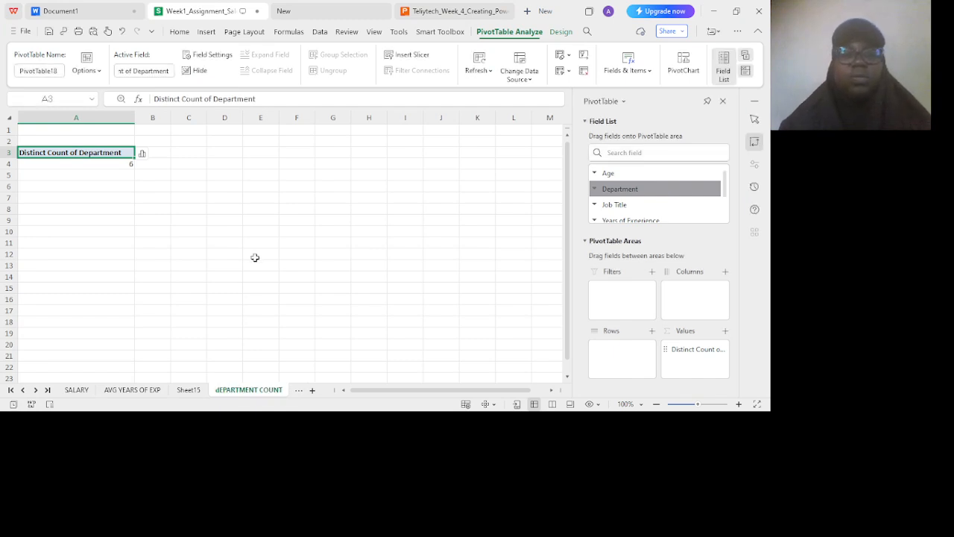
Copy the distinct department count pivot table in A3:A4 and open the DASHBOARD sheet.
key("shift+Down")
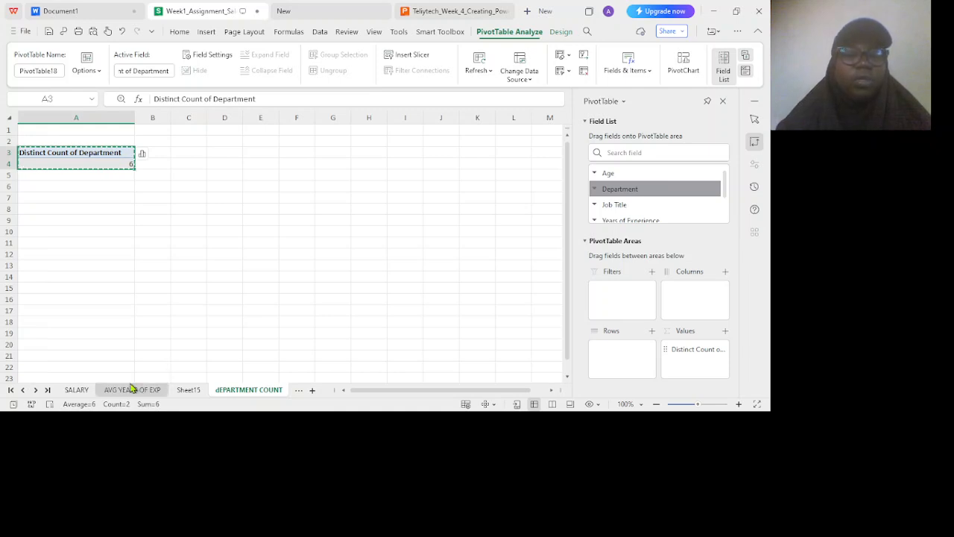
left_click(36, 391)
left_click(36, 390)
left_click(36, 390)
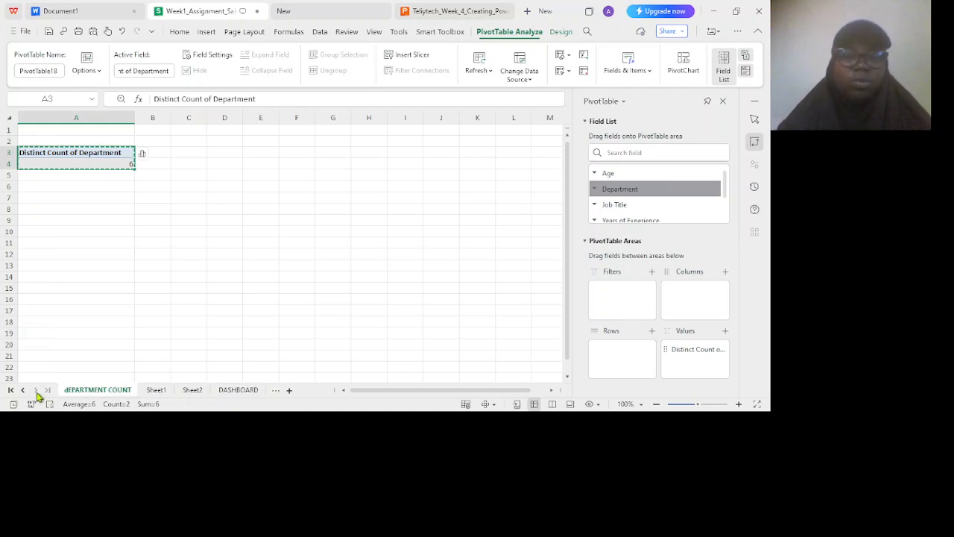
left_click(240, 390)
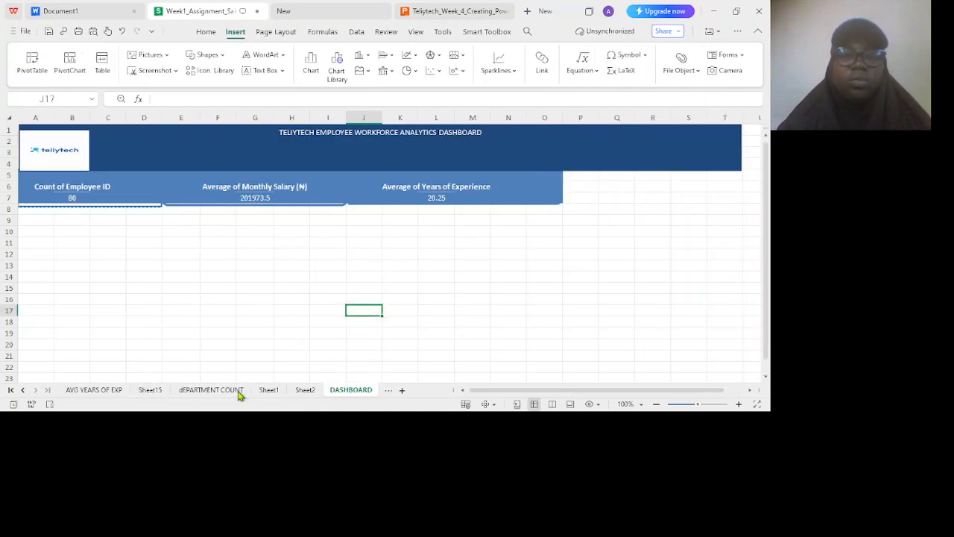
Insert a round diagonal corner rectangle over P5:T7 beside the average years of experience card, about 0.64 in high and 3.06 in wide.
left_click(208, 56)
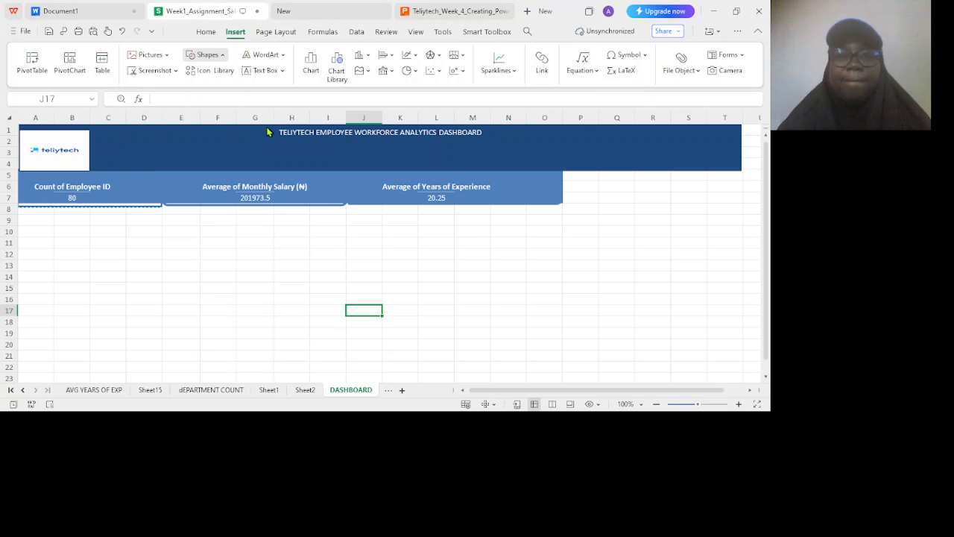
left_click(295, 128)
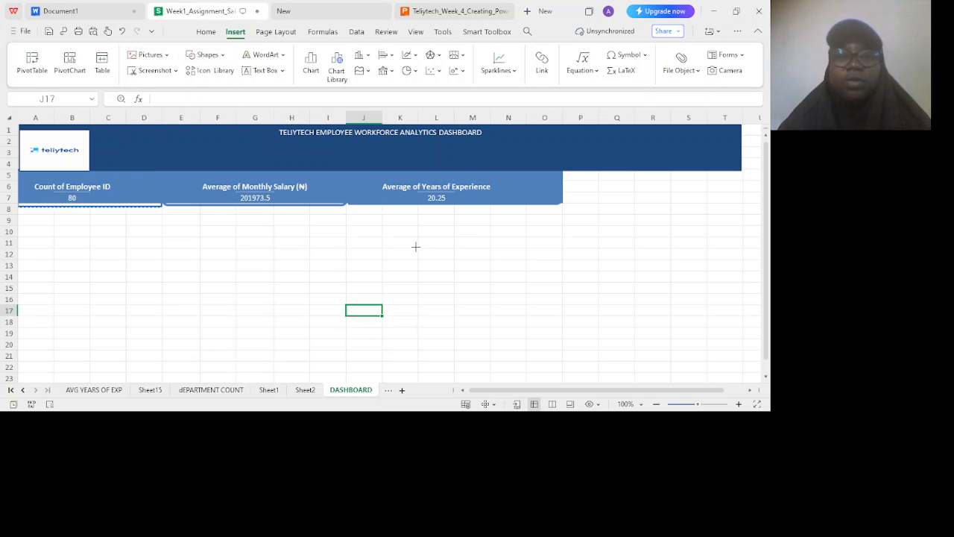
left_click(577, 177)
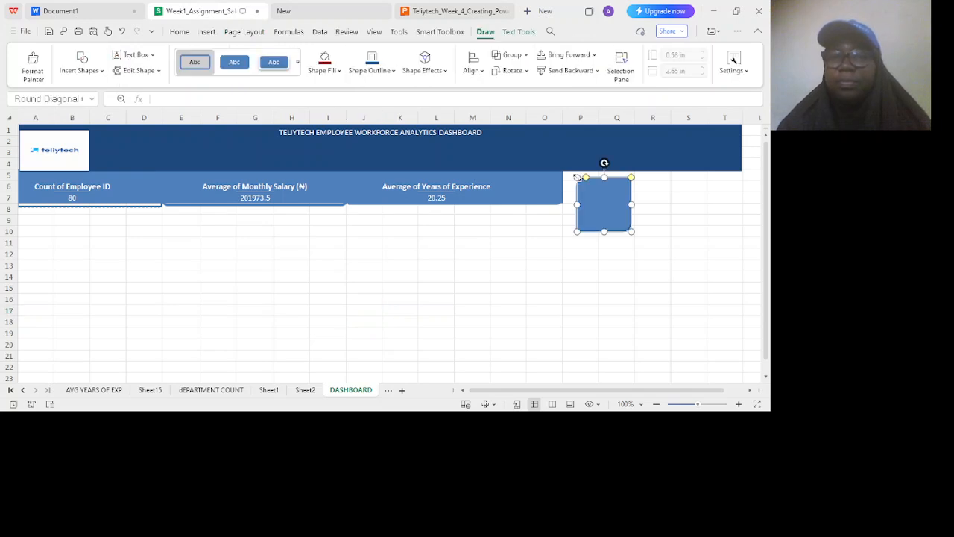
left_click_drag(604, 178, 605, 163)
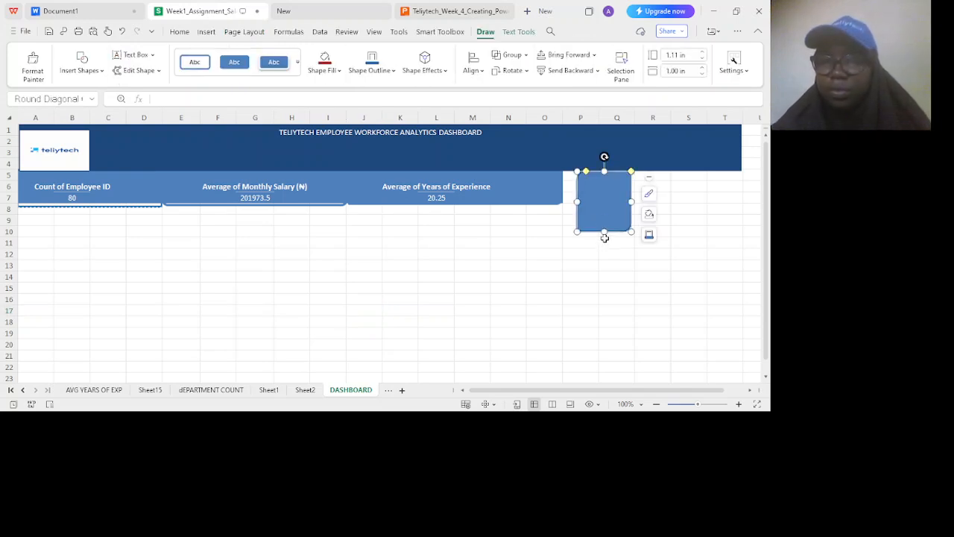
left_click_drag(605, 232, 741, 185)
Try widening the title banner to 13.38 in and extending the new card shape leftwards to a width of 3.33 in.
left_click(720, 147)
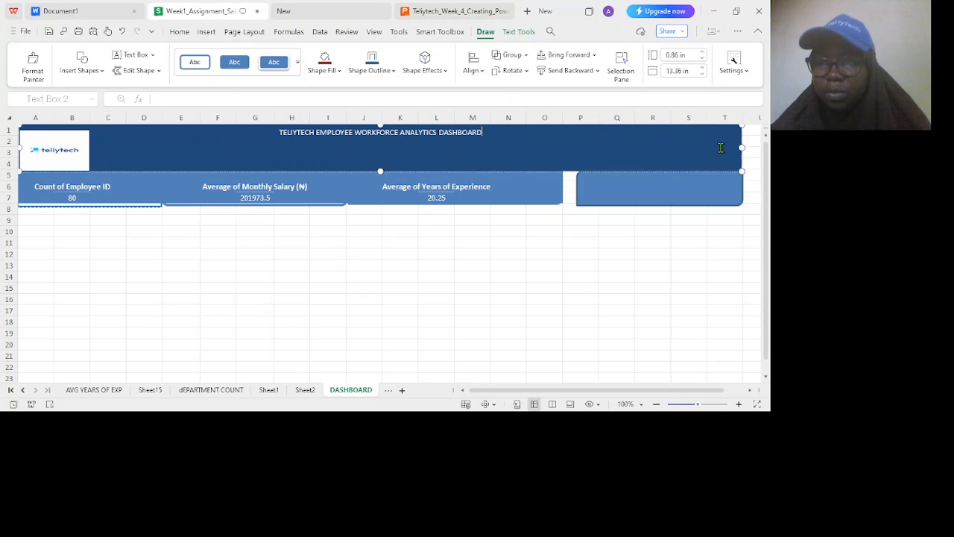
left_click_drag(743, 147, 744, 147)
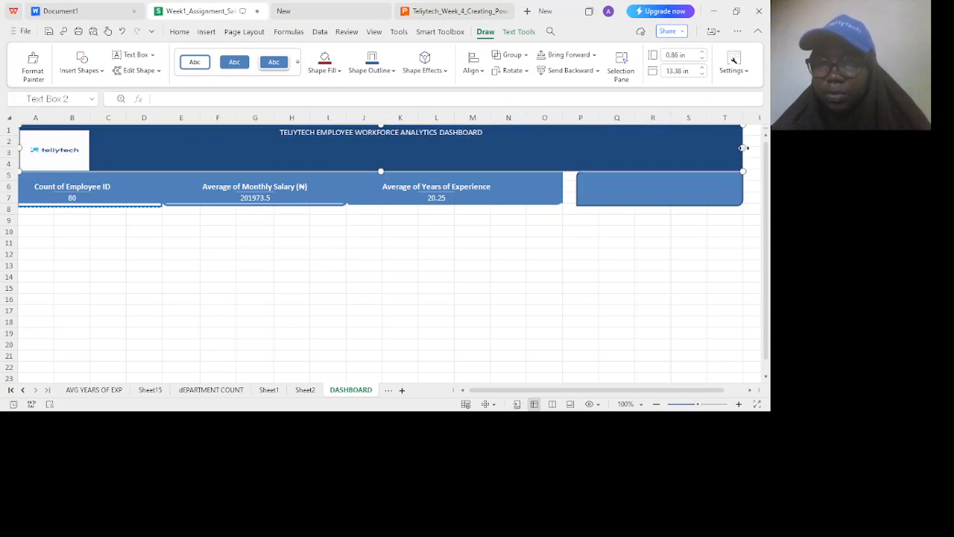
left_click(622, 190)
left_click_drag(577, 188, 562, 188)
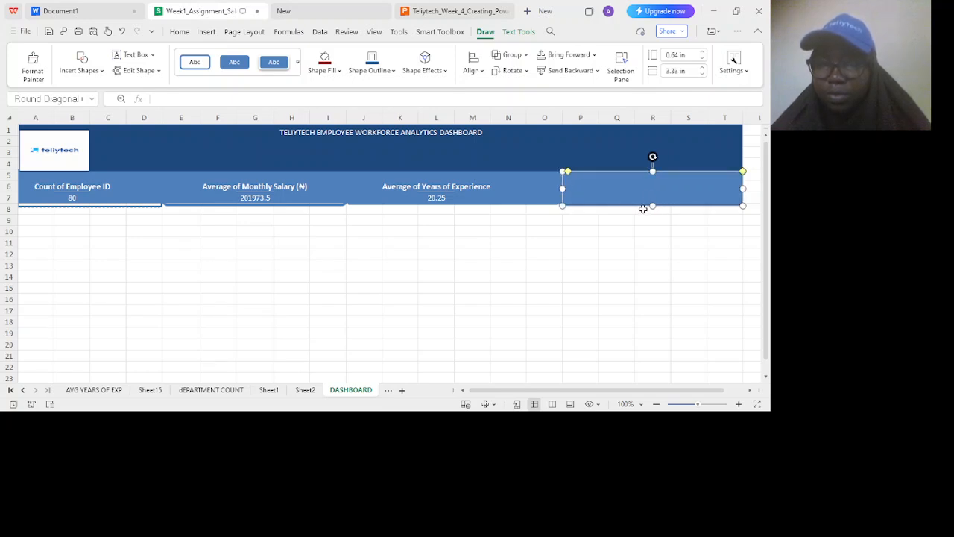
left_click(682, 208)
left_click(678, 198)
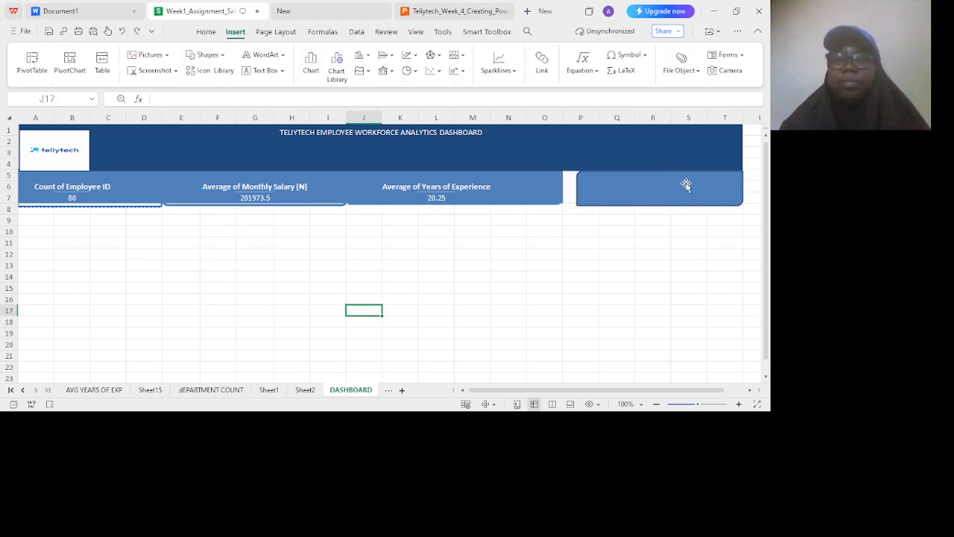
double_click(686, 185)
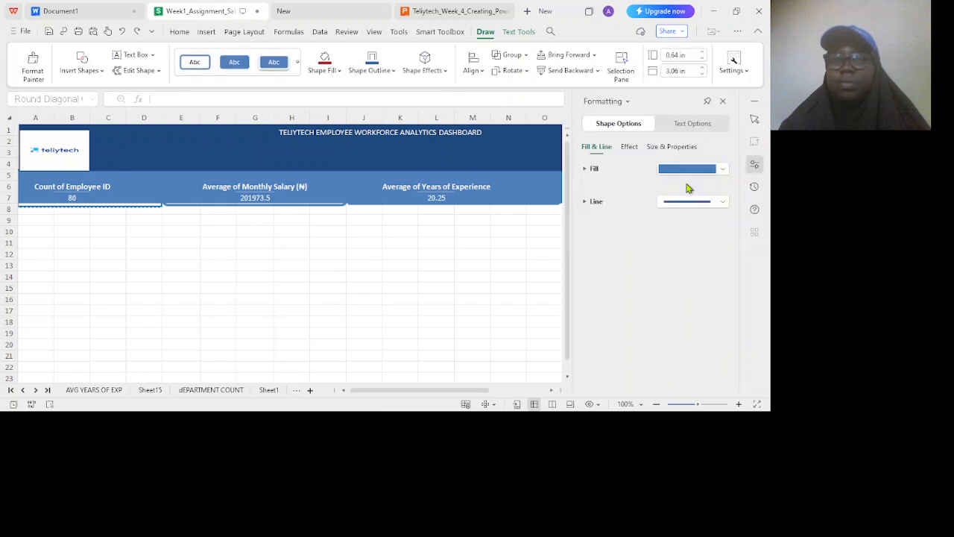
left_click(489, 225)
left_click(480, 258)
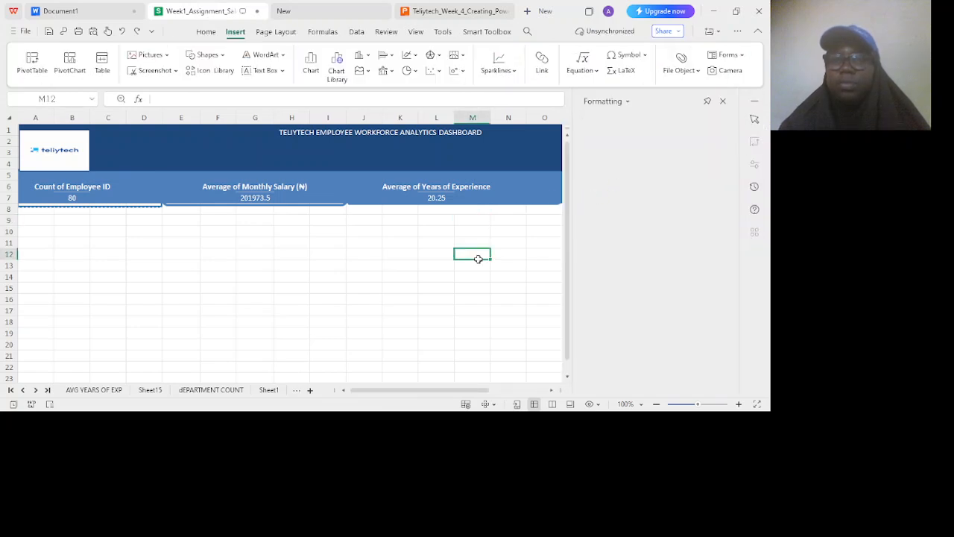
left_click(722, 100)
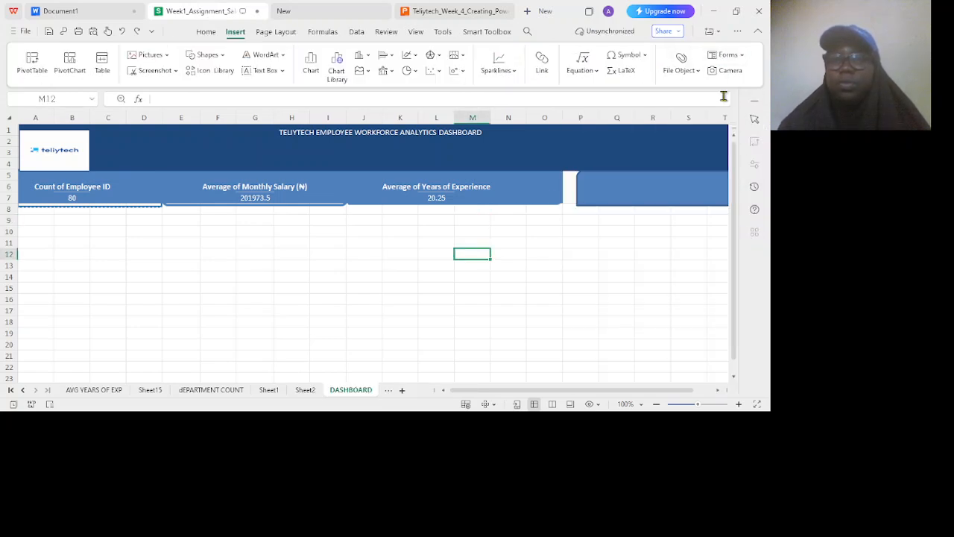
Apply the unfilled preset style with a blue outline to the new card shape.
left_click(655, 195)
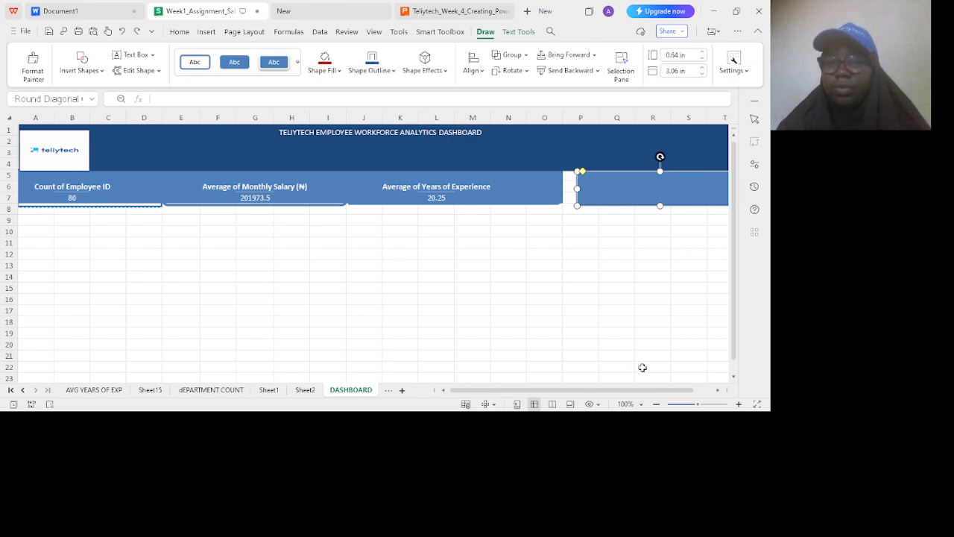
left_click_drag(634, 391, 650, 391)
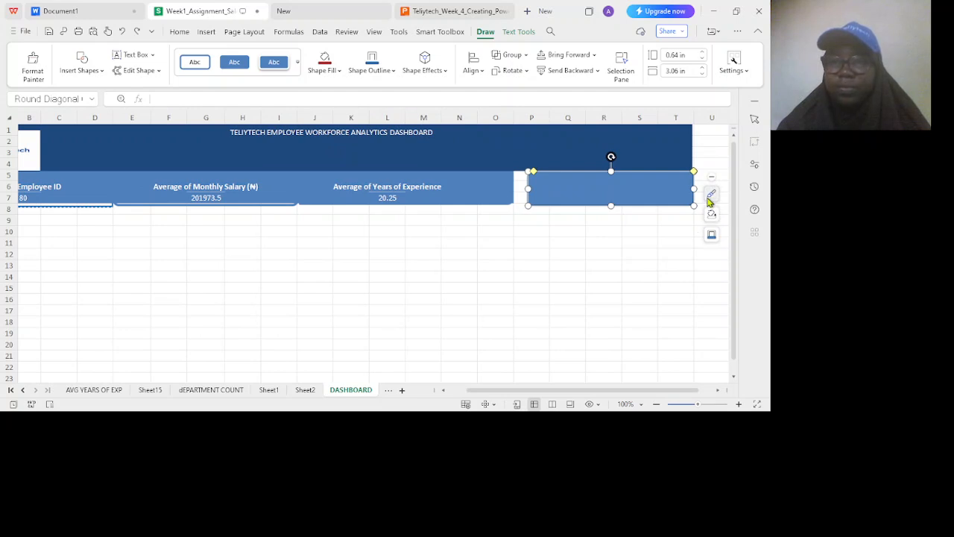
left_click(708, 200)
left_click(517, 276)
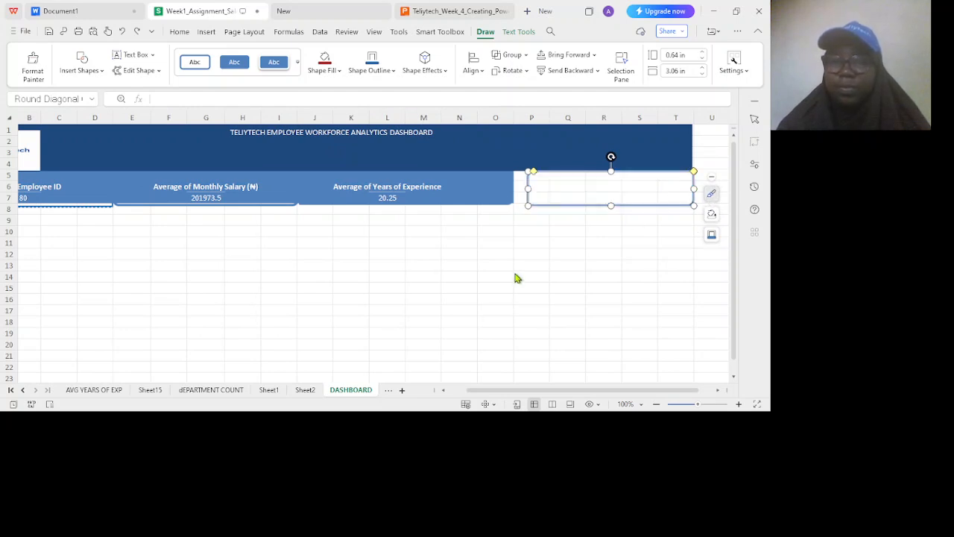
Extend the unfilled card shape leftwards to meet the average years of experience card, making it about 3.32 in wide.
left_click(532, 187)
left_click(562, 184)
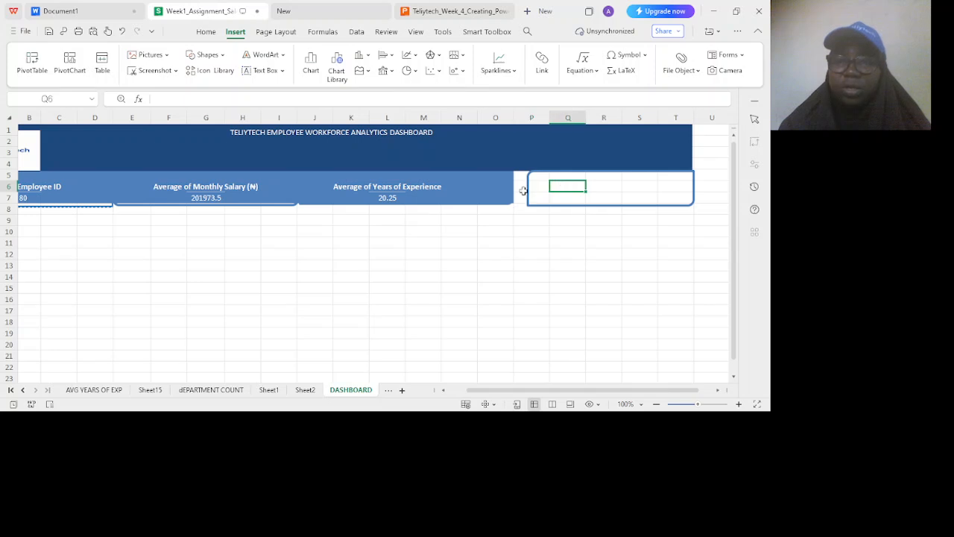
left_click(531, 188)
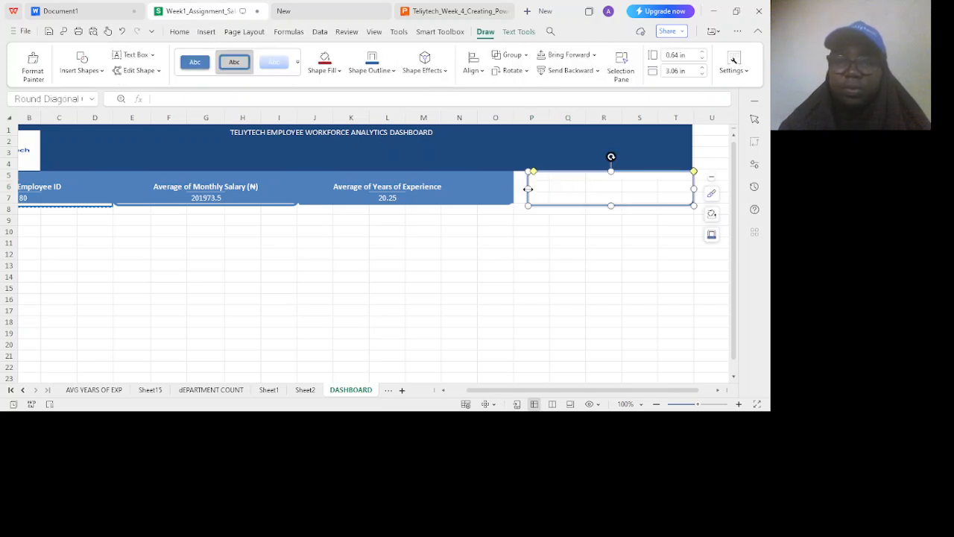
left_click_drag(527, 189, 513, 188)
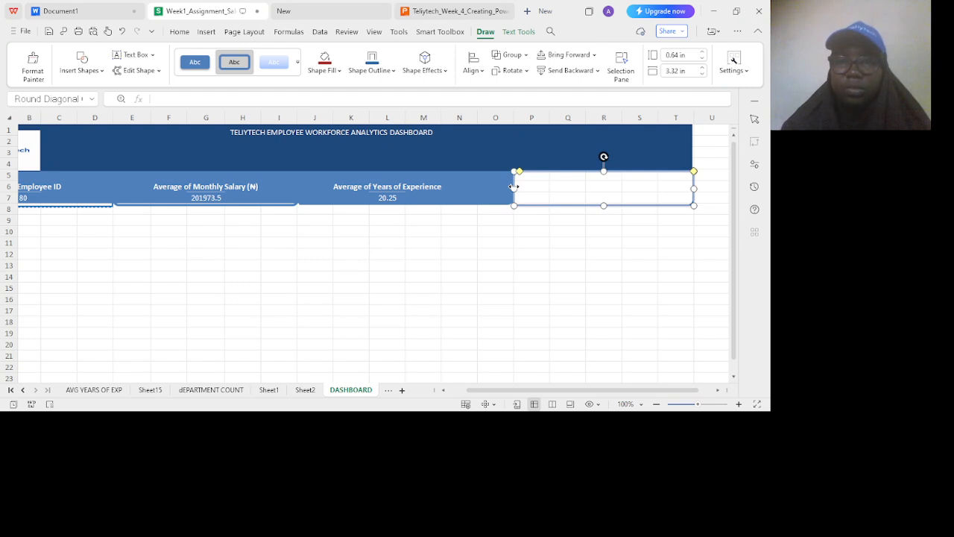
Paste the copied distinct department count pivot table at Q6 inside the outlined card.
left_click(568, 181)
key("ctrl+v")
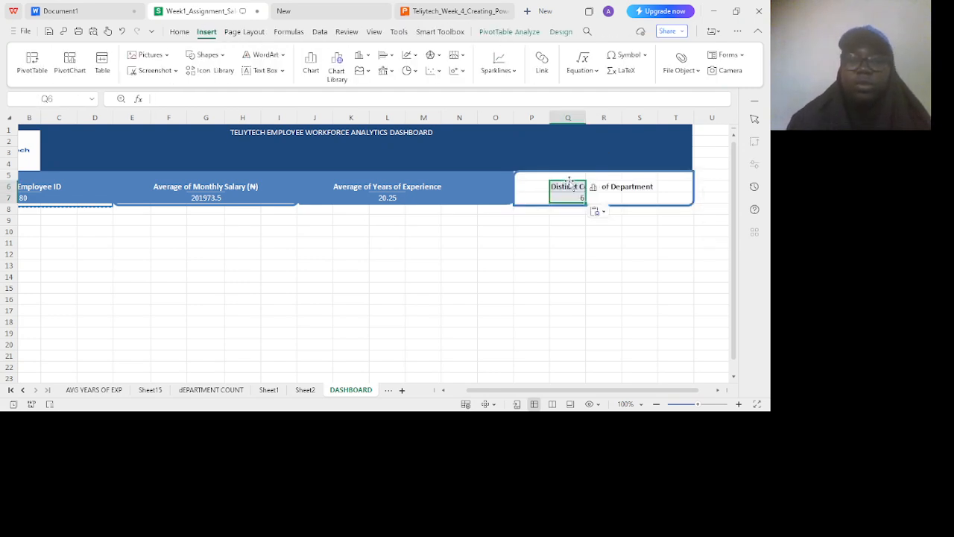
left_click(519, 232)
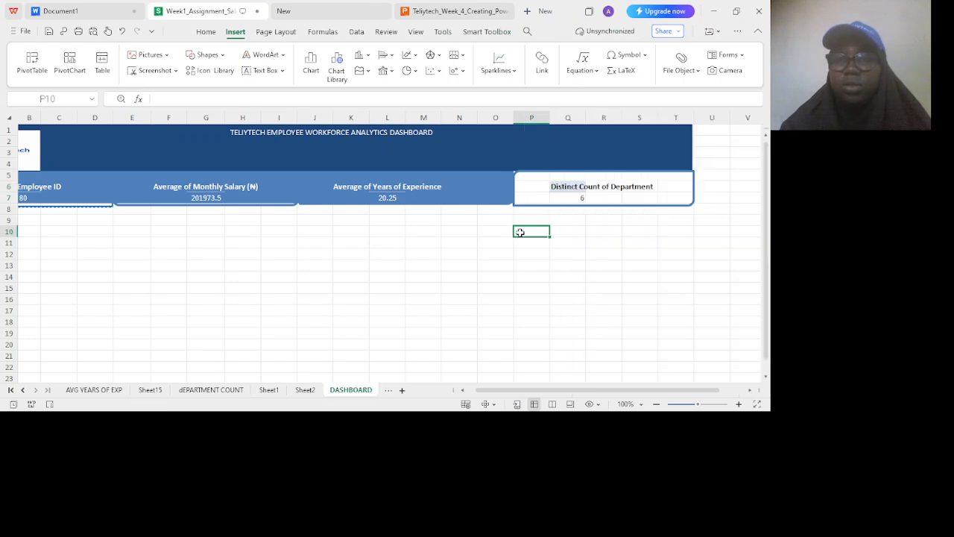
Centre the contents of the department card range P5:T7 horizontally.
left_click(537, 178)
key("shift+Down")
key("shift+Down")
key("shift+Right")
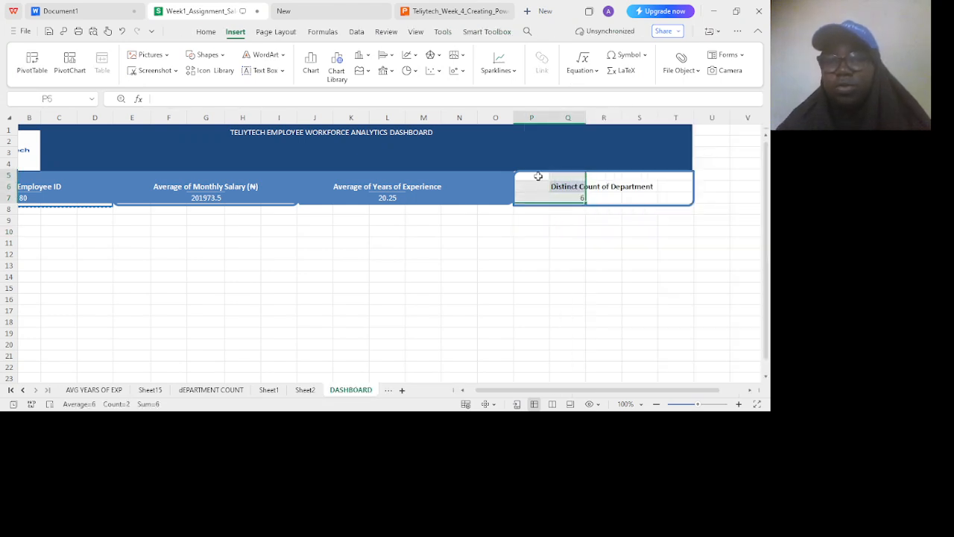
key("shift+Right")
key("shift+Right")
key("shift+Right")
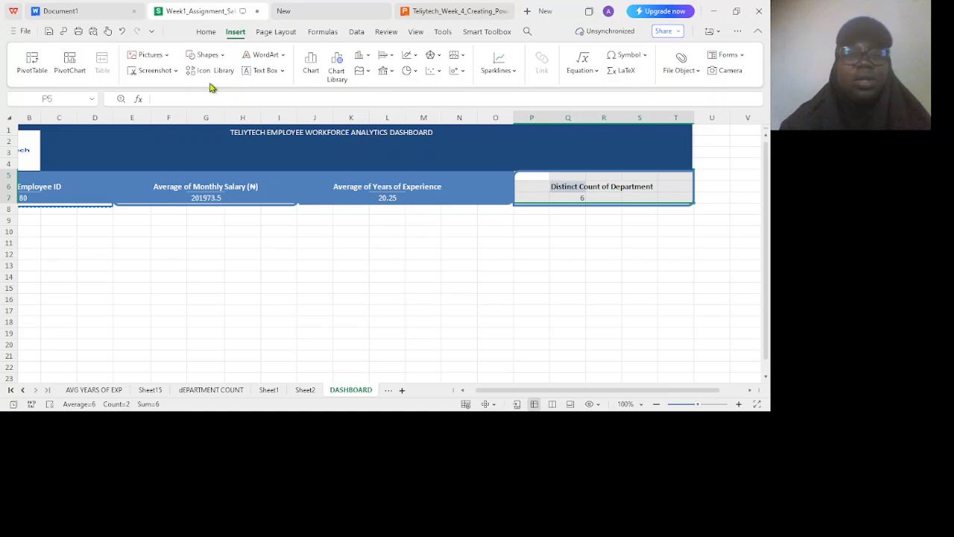
left_click(205, 32)
left_click(298, 70)
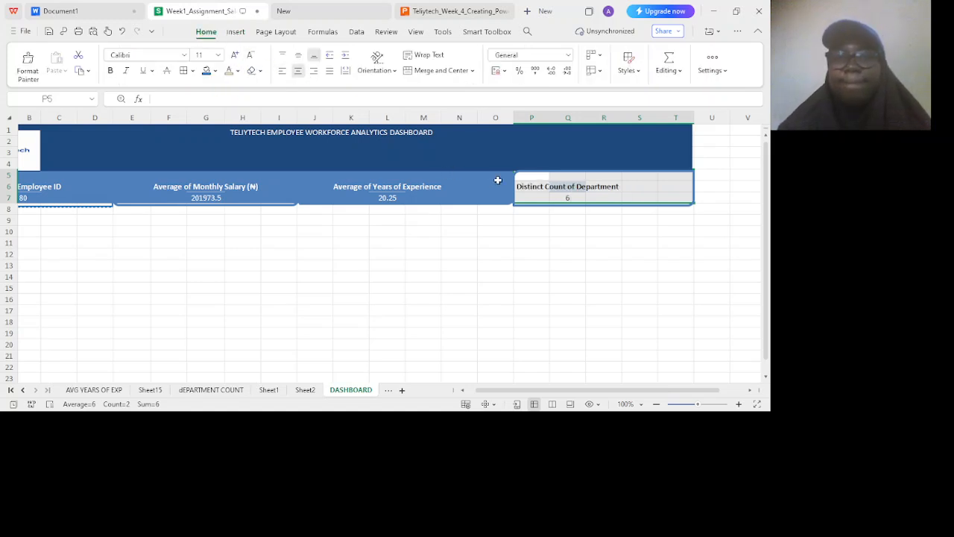
Copy the department count block P6:R7 and paste it at Q6 to shift the pivot table one column over.
left_click(529, 188)
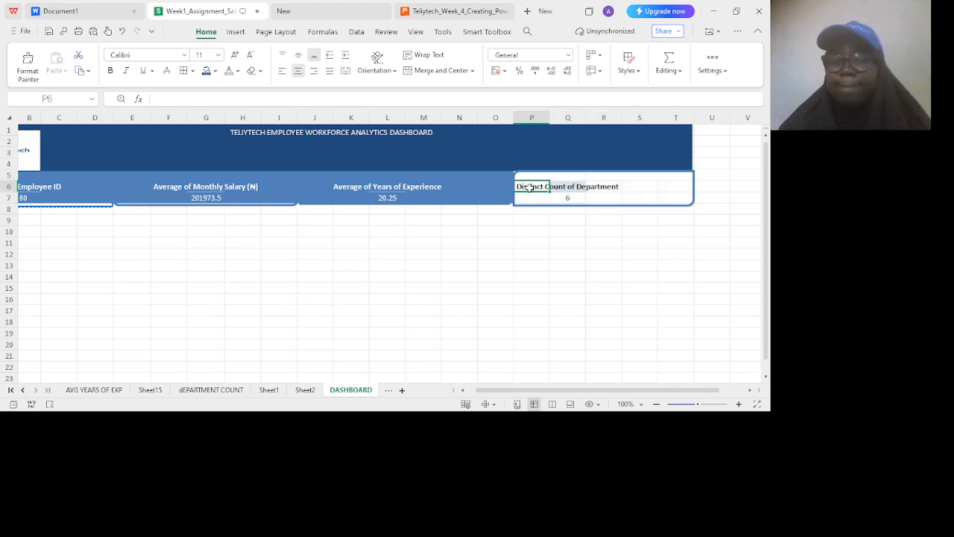
key("shift+Down")
key("shift+Right")
key("shift+Right")
key("ctrl+c")
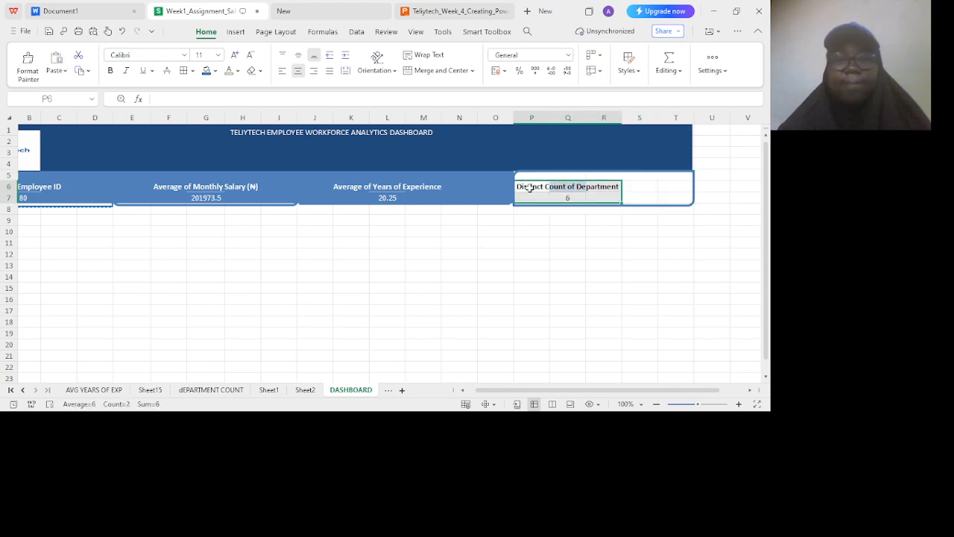
left_click(558, 187)
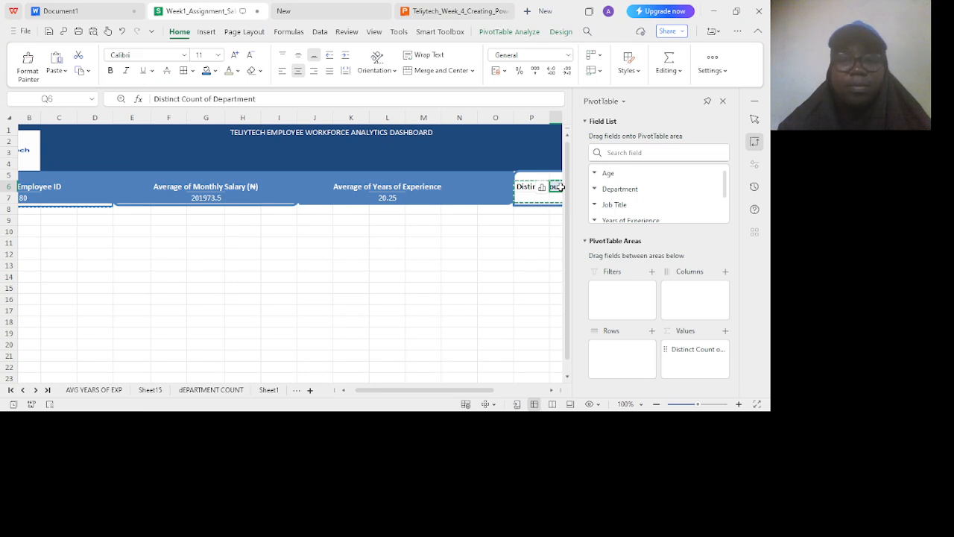
key("ctrl+v")
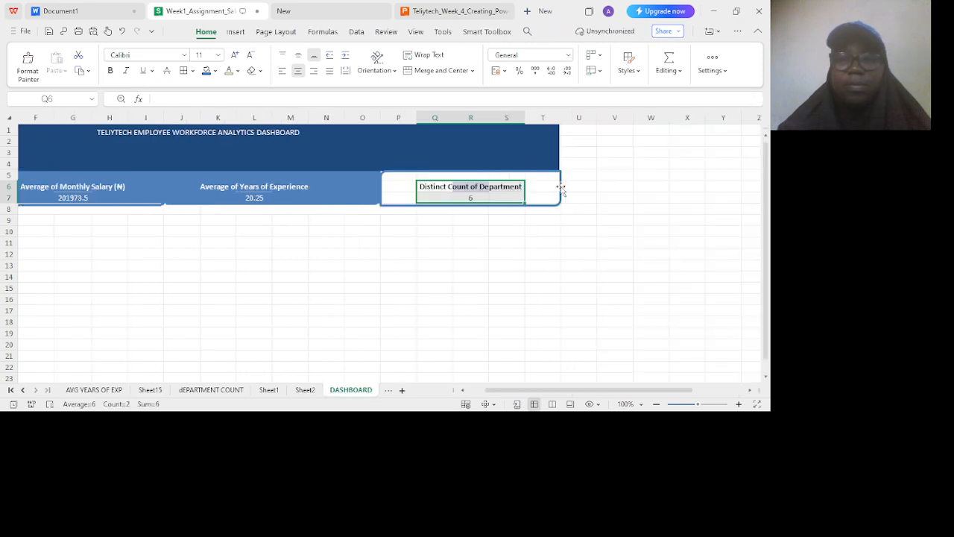
Fill the department card range P5:T7 with the same blue as the other KPI cards and make its text white.
left_click(403, 179)
key("shift+Down")
key("shift+Right")
key("shift+Right")
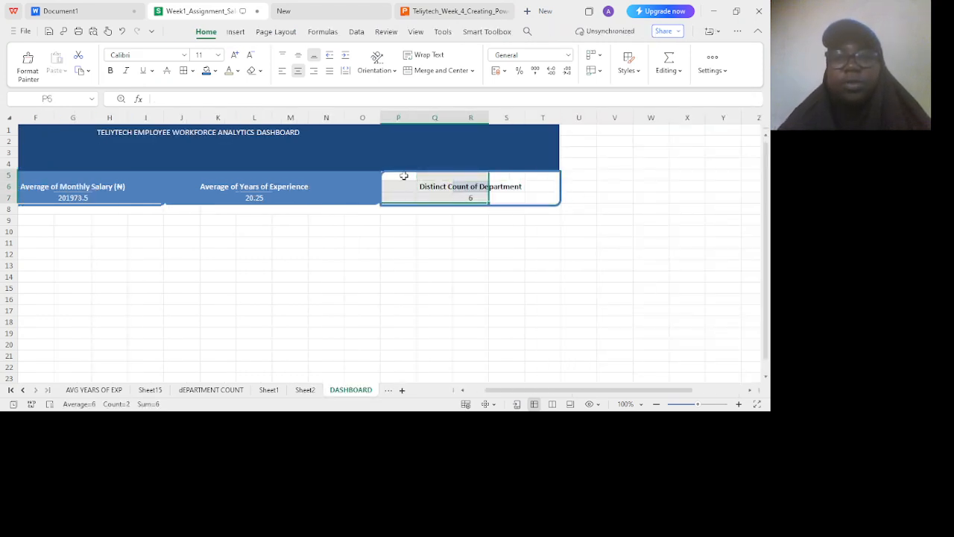
key("shift+Right")
key("shift+Right")
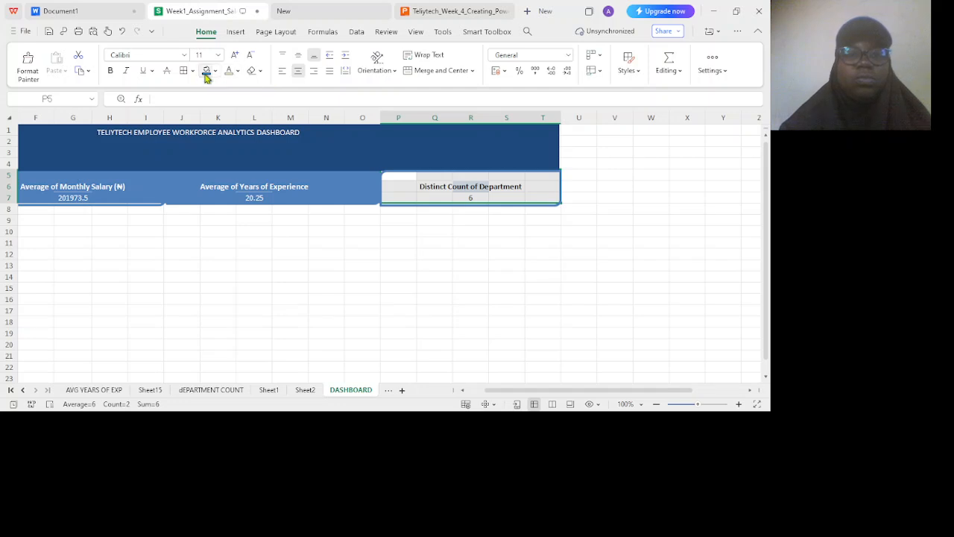
left_click(207, 74)
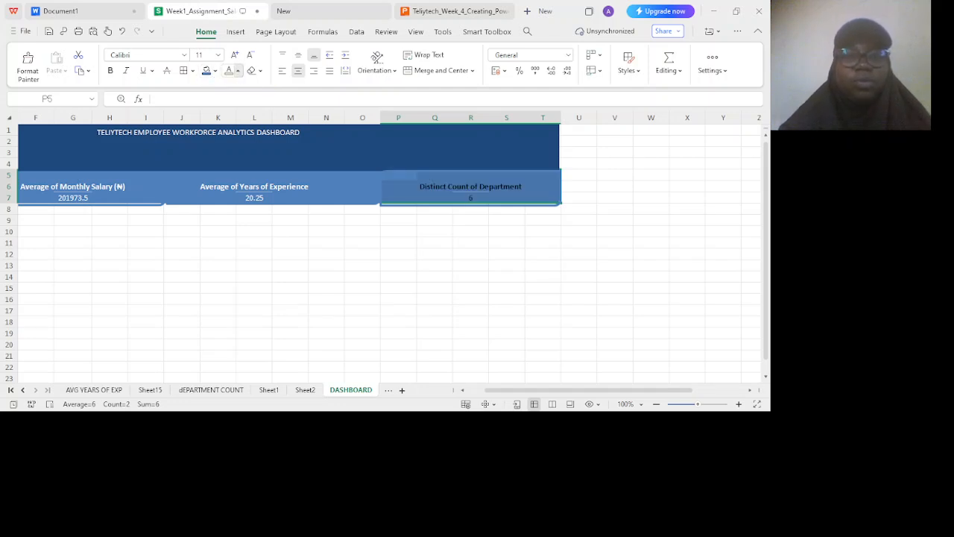
left_click(229, 70)
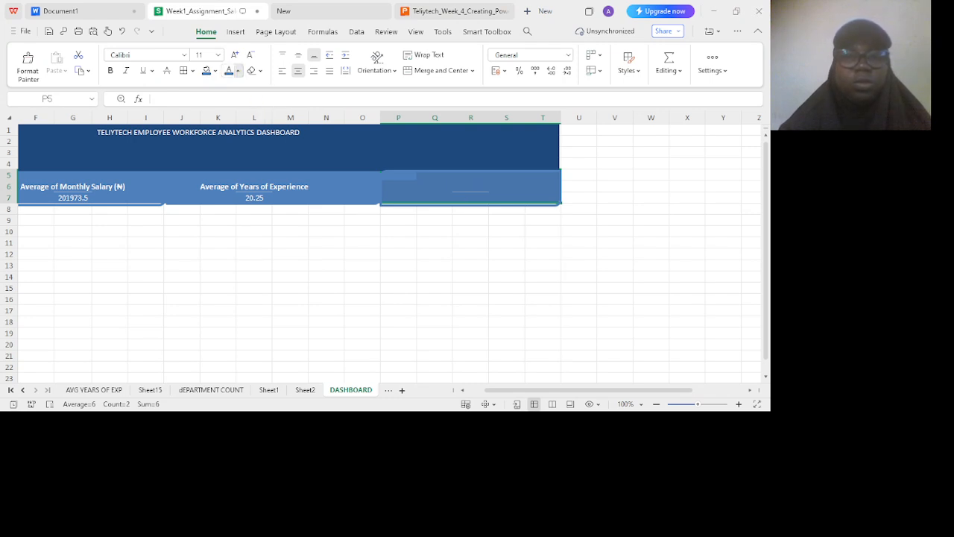
left_click(237, 114)
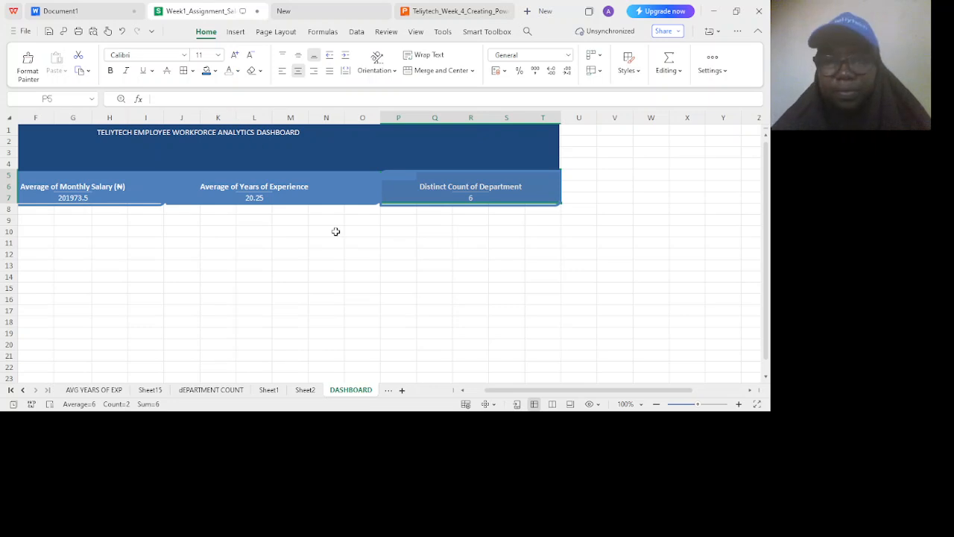
left_click(372, 230)
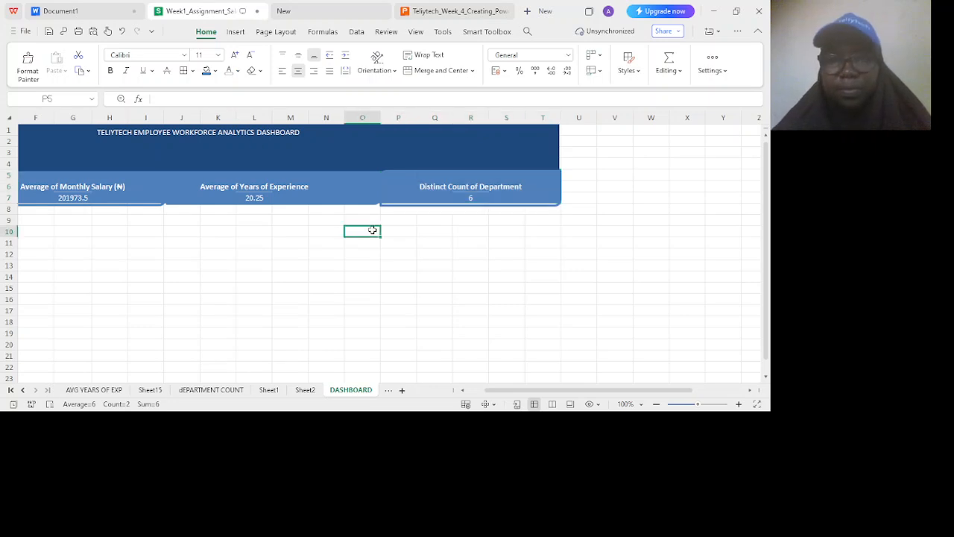
Reduce the height of the rounded outline shape around the department card to about 0.59 in.
left_click(466, 204)
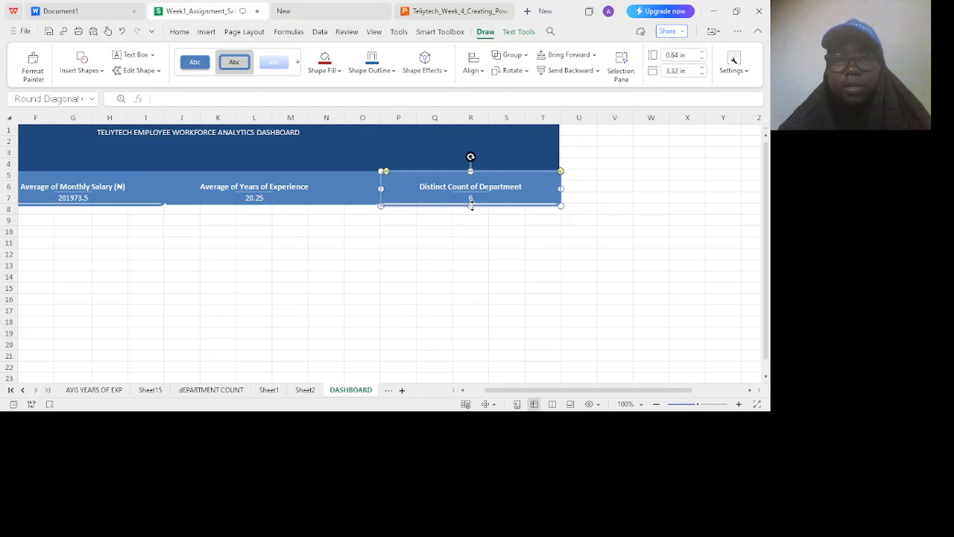
left_click_drag(471, 206, 471, 202)
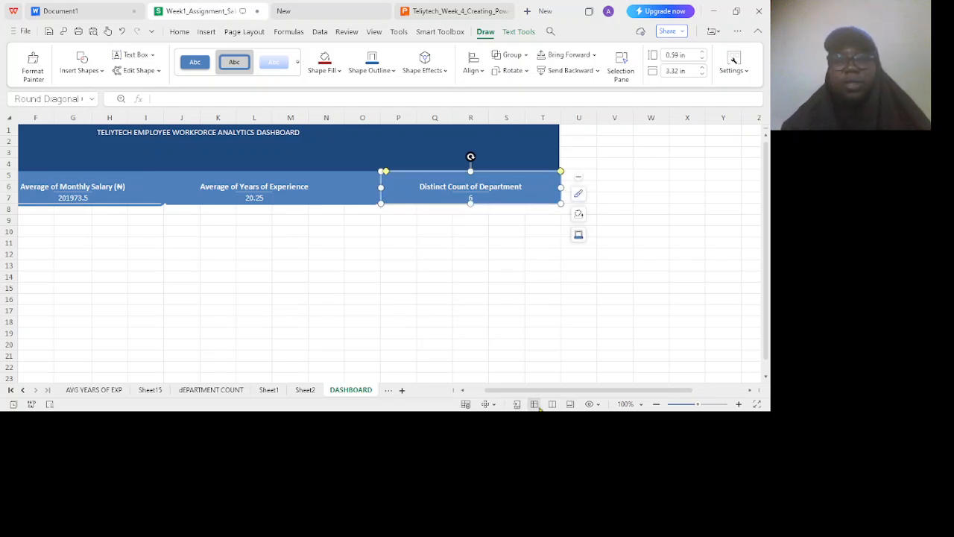
Extend the dark blue title banner's right end to the edge of column U, making it about 14.12 in wide.
scroll(525, 394, "left", 3)
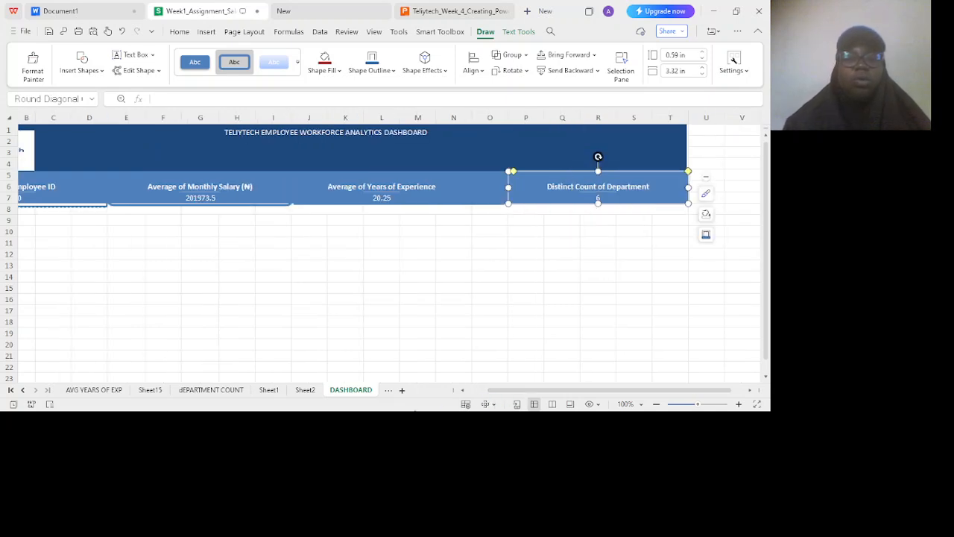
left_click(462, 390)
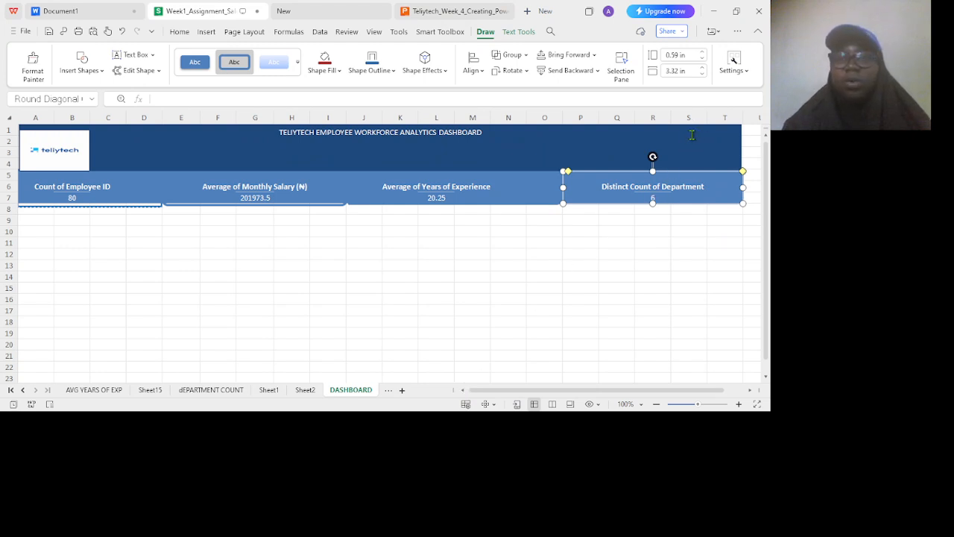
left_click(671, 163)
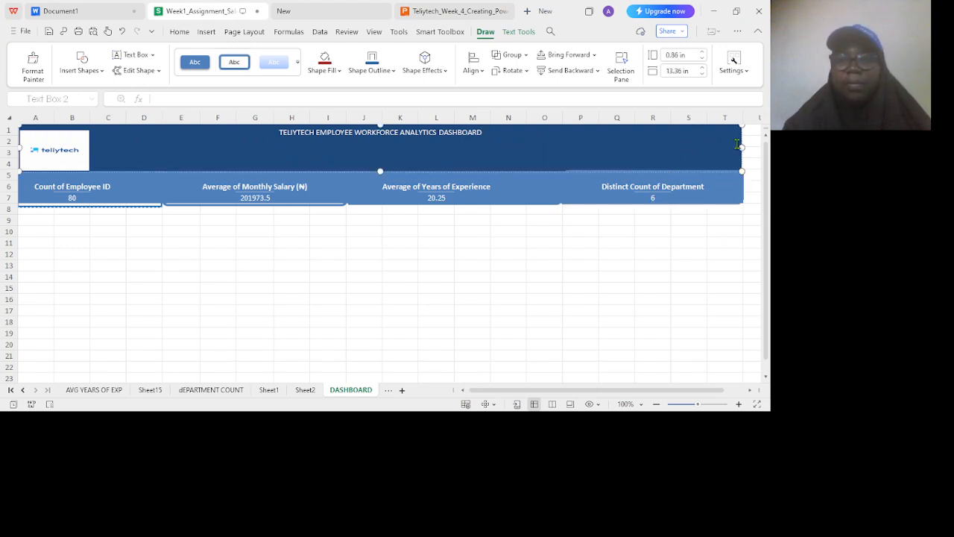
left_click_drag(742, 147, 712, 147)
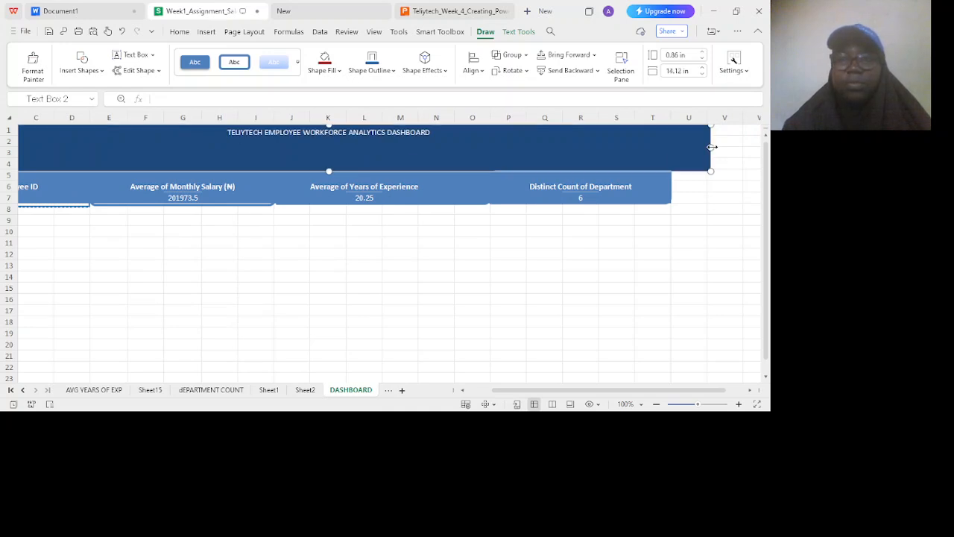
Widen the department card outline to about 3.98 in and trim the title banner to about 14.03 in so their right edges align.
left_click(652, 183)
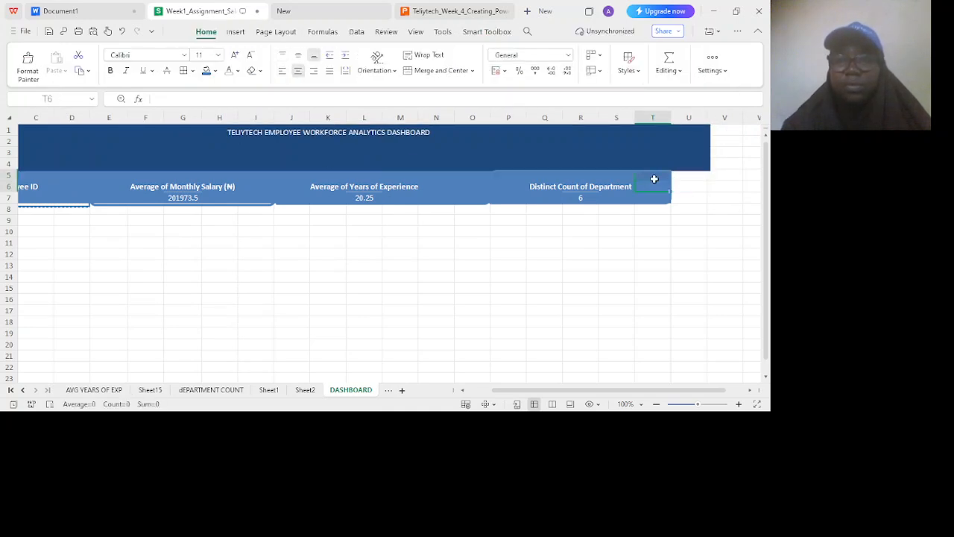
left_click(670, 196)
left_click_drag(672, 187, 707, 182)
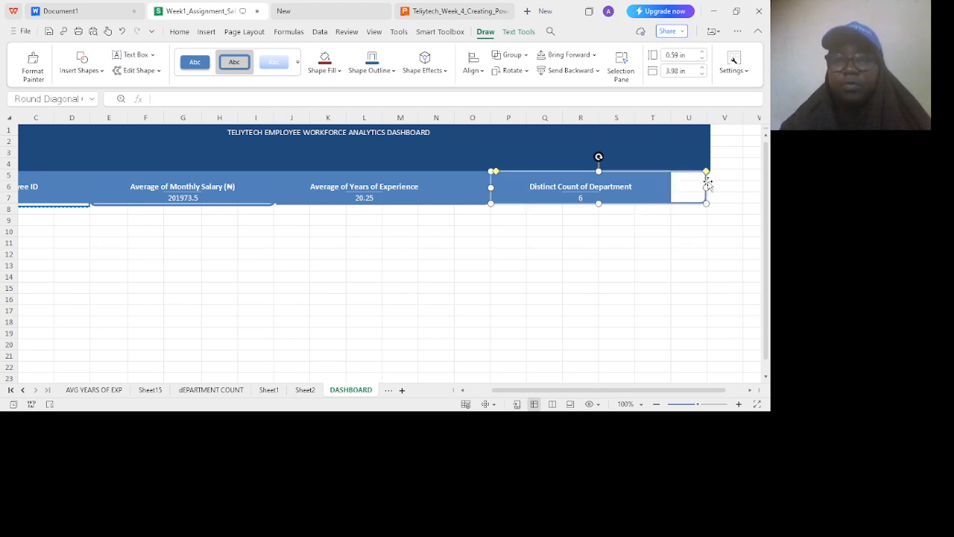
left_click(702, 150)
left_click_drag(708, 147, 704, 146)
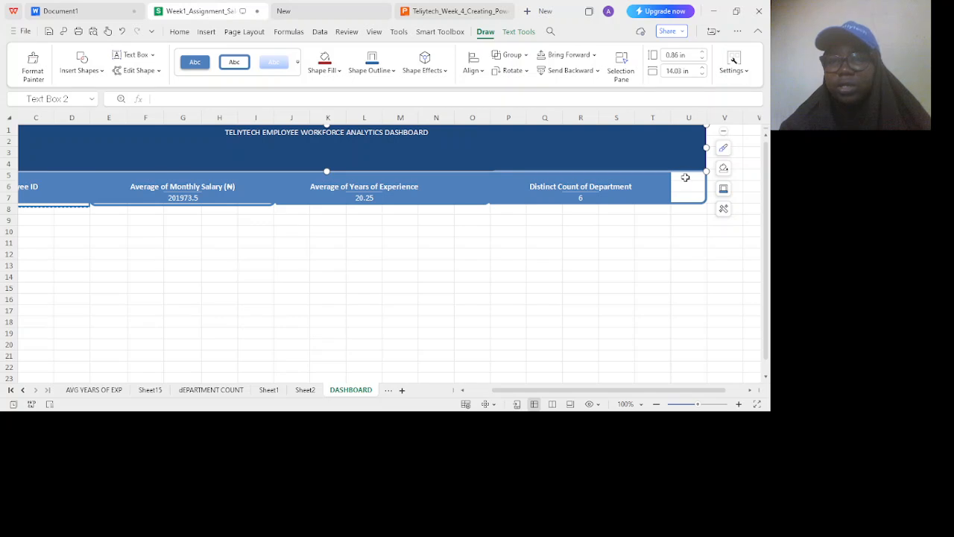
Fill the unfilled cells U5:U7 at the right end of the department card with the card blue.
left_click(685, 177)
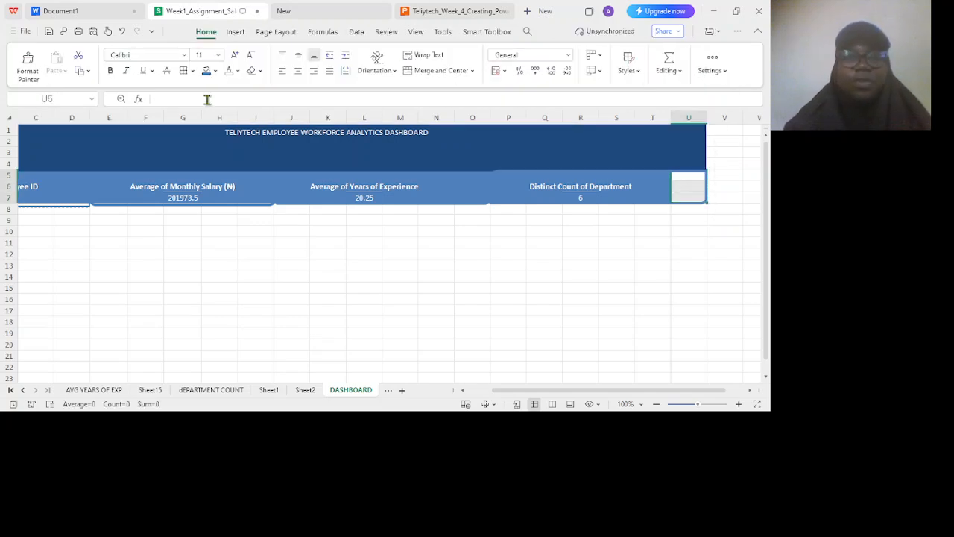
left_click(207, 70)
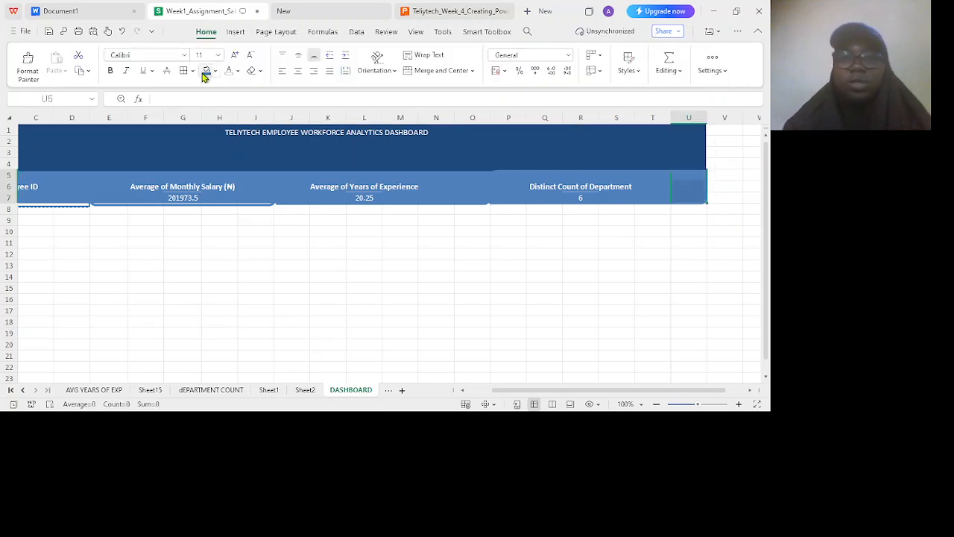
left_click(350, 358)
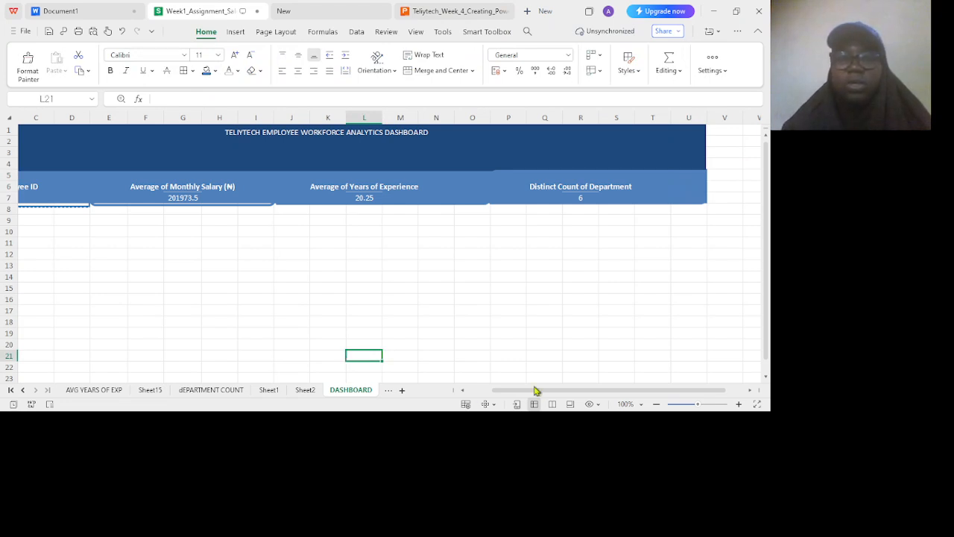
Copy the gender pie chart from the Gender Distribution sheet.
left_click(462, 391)
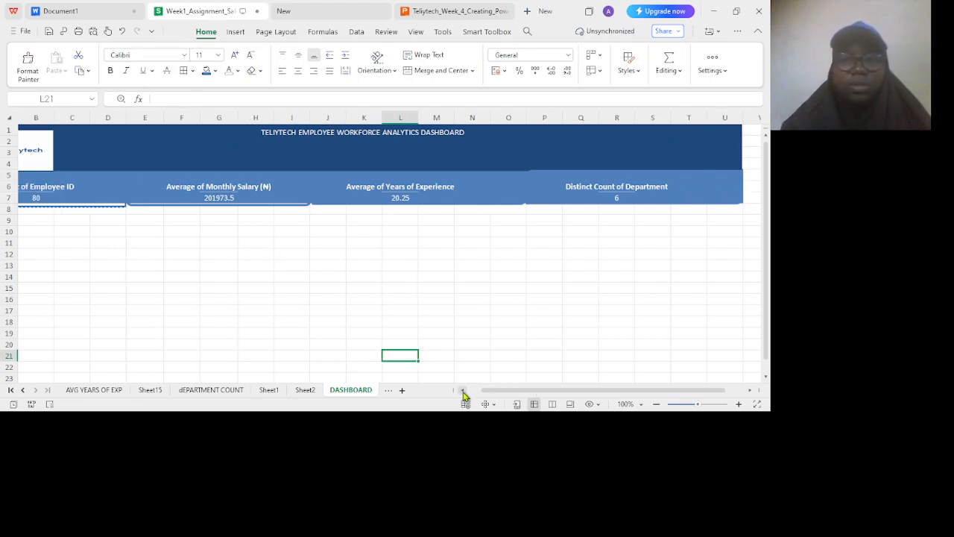
left_click(463, 390)
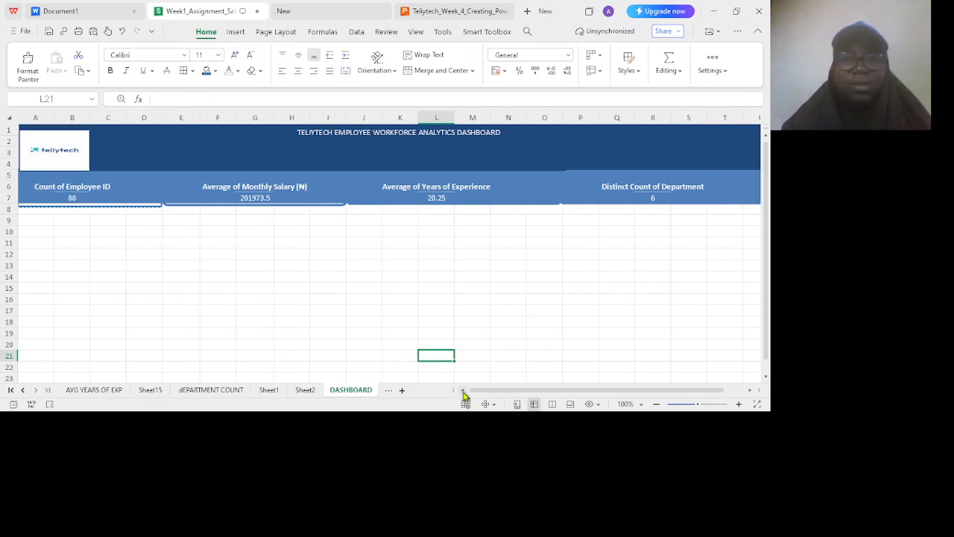
left_click(63, 220)
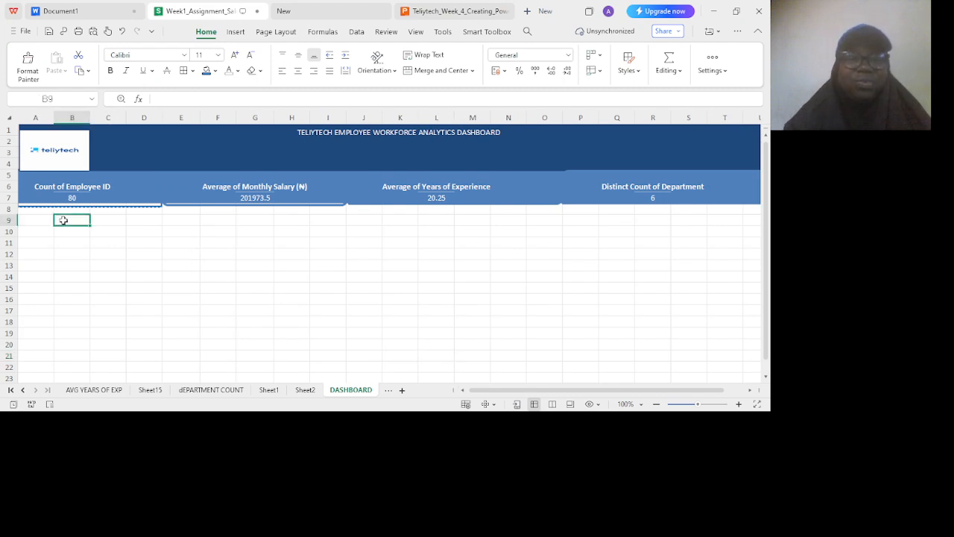
left_click(23, 390)
left_click(23, 390)
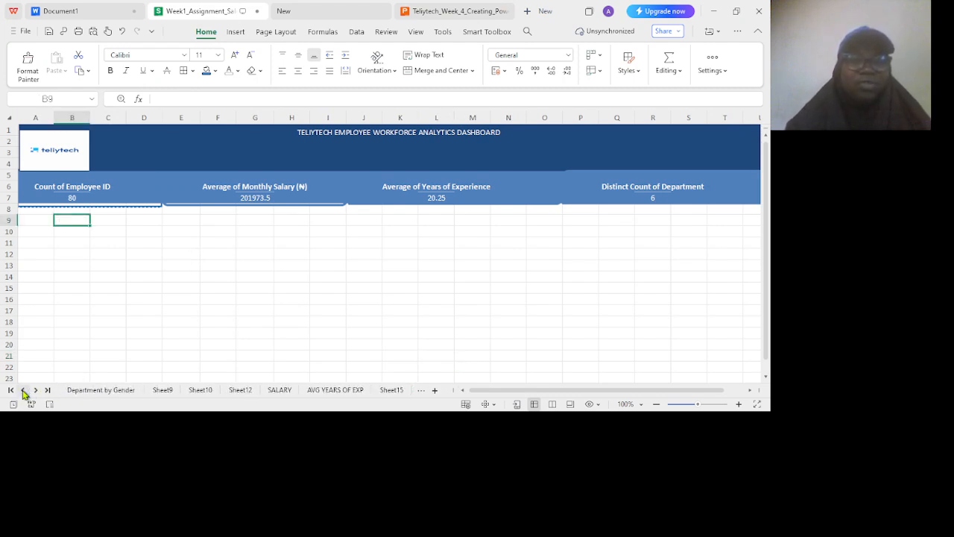
left_click(82, 390)
left_click(23, 390)
left_click(23, 390)
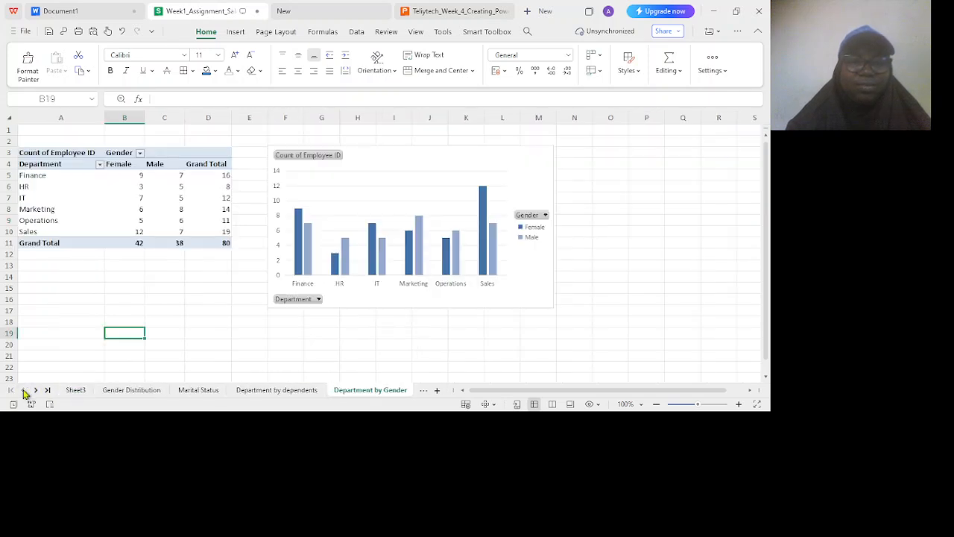
left_click(68, 393)
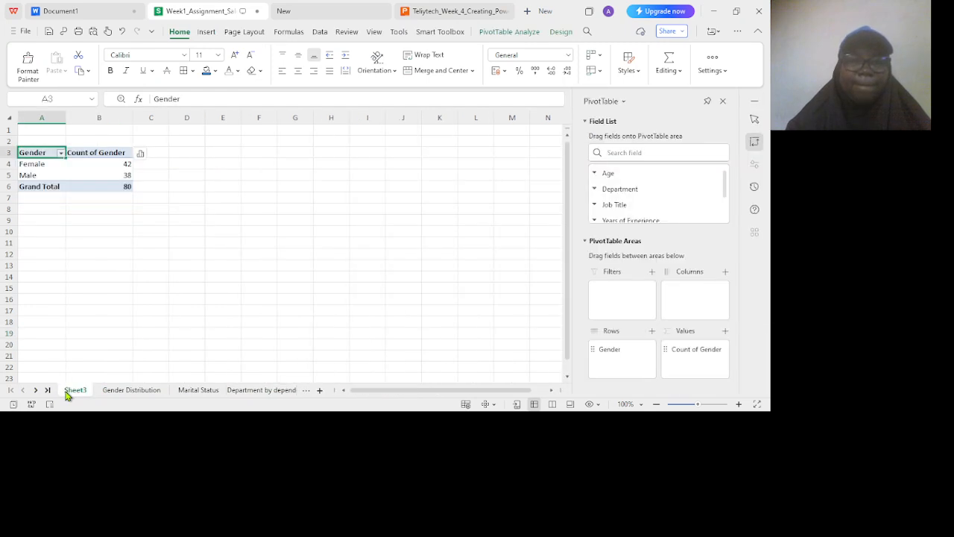
left_click(123, 393)
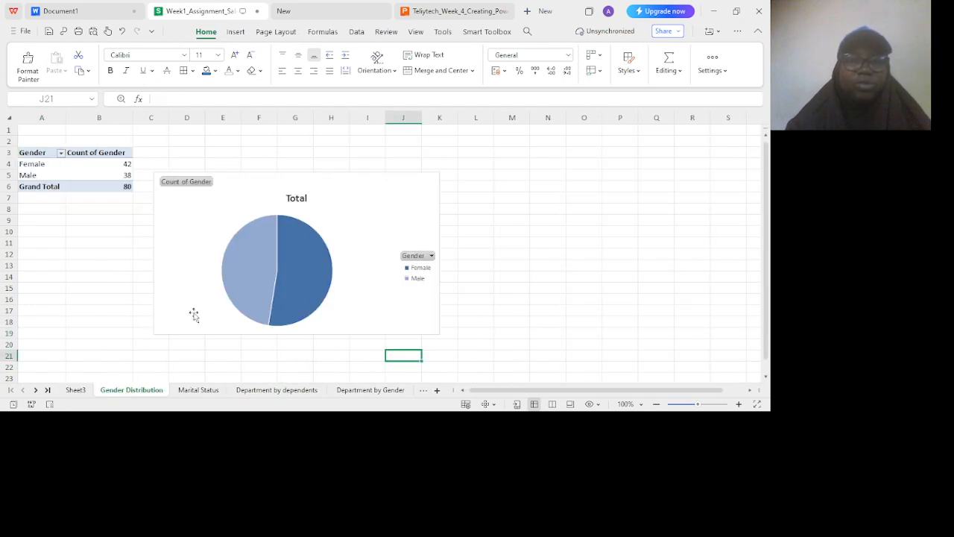
left_click(251, 298)
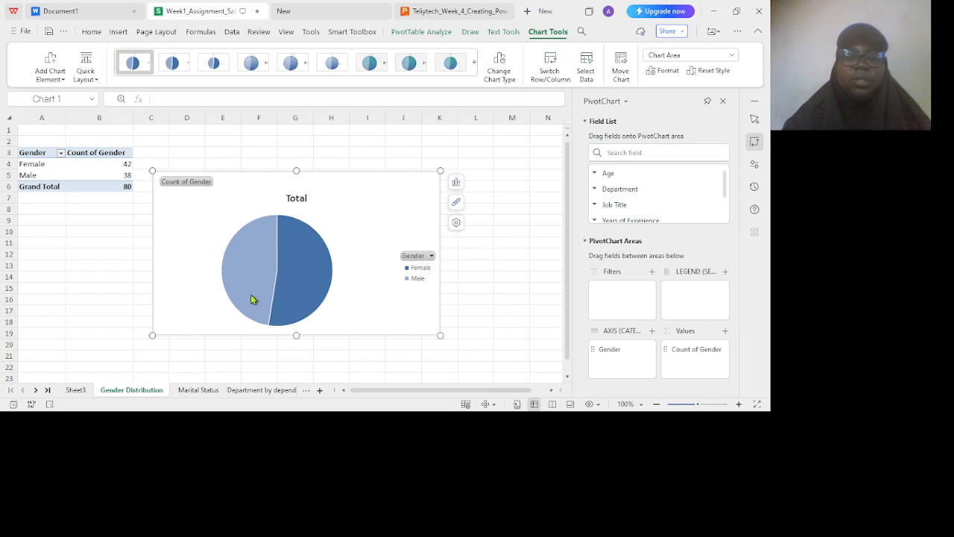
Paste the copied gender pie chart at A8 on the DASHBOARD sheet, below the employee count card.
left_click(319, 389)
double_click(324, 389)
left_click_drag(293, 394, 304, 366)
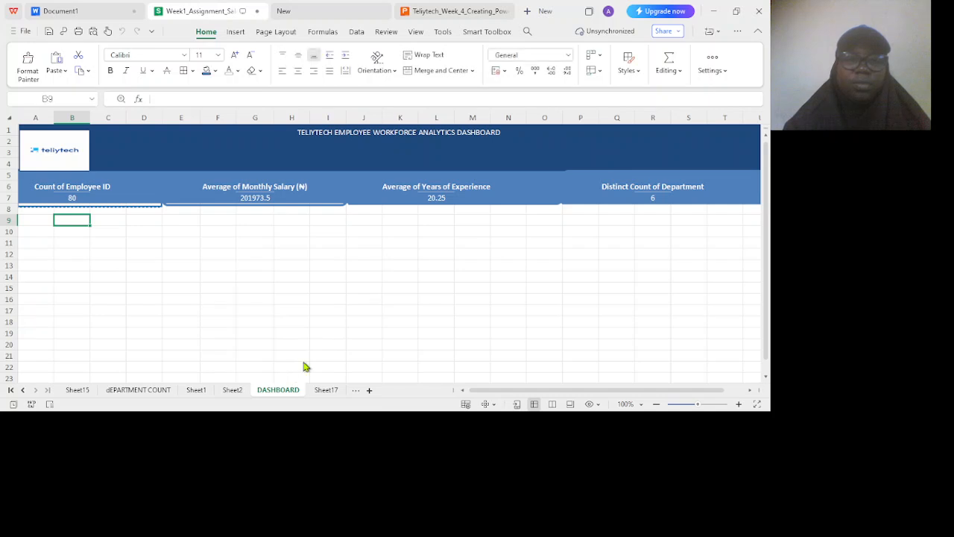
left_click(34, 212)
key("ctrl+v")
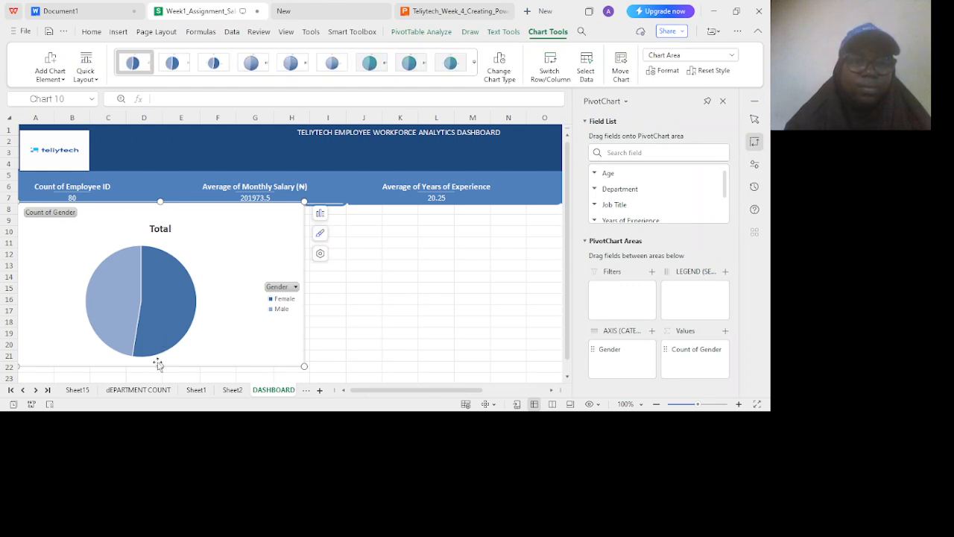
Shrink the gender pie chart to span roughly columns A to E and rows 8 to 18, and close the PivotChart pane.
left_click_drag(160, 364, 169, 325)
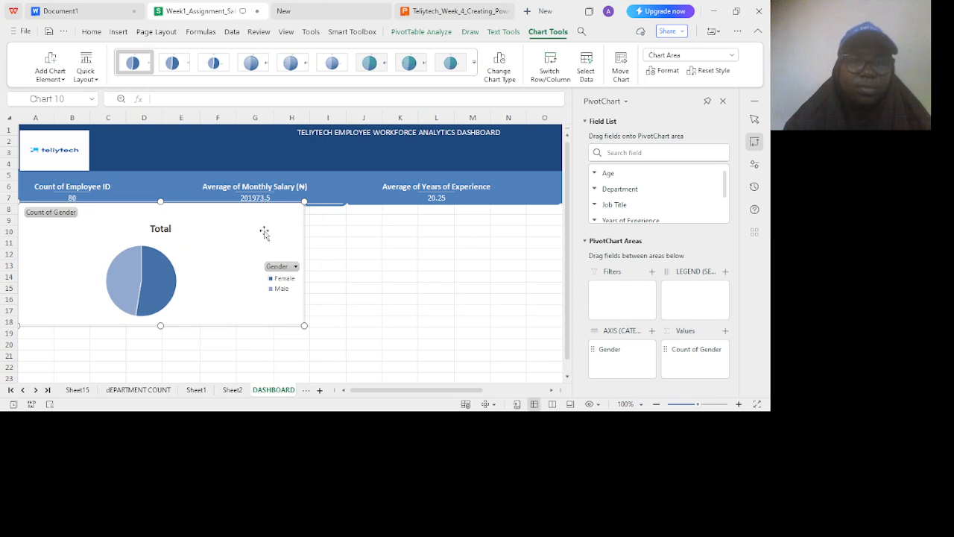
left_click(298, 277)
left_click_drag(299, 245, 283, 243)
left_click_drag(304, 326, 193, 324)
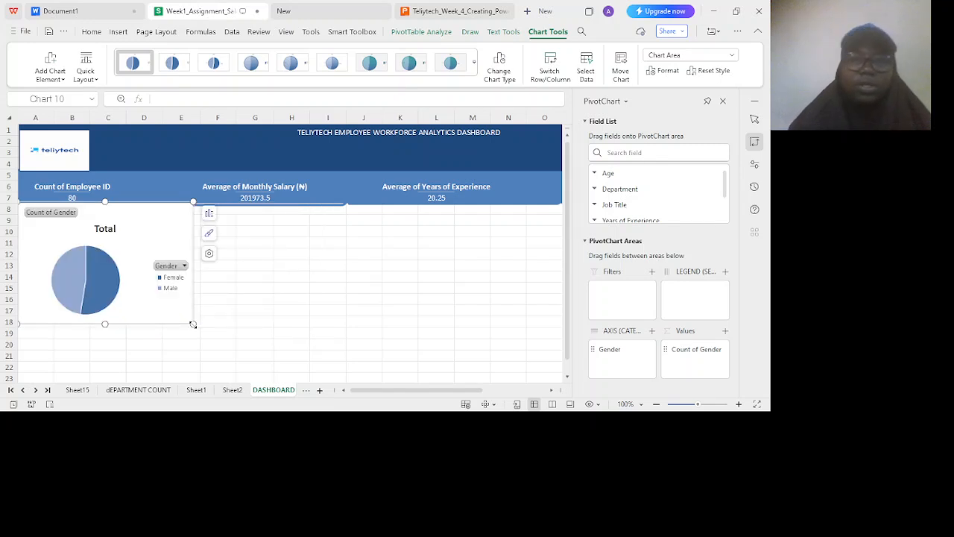
left_click(722, 100)
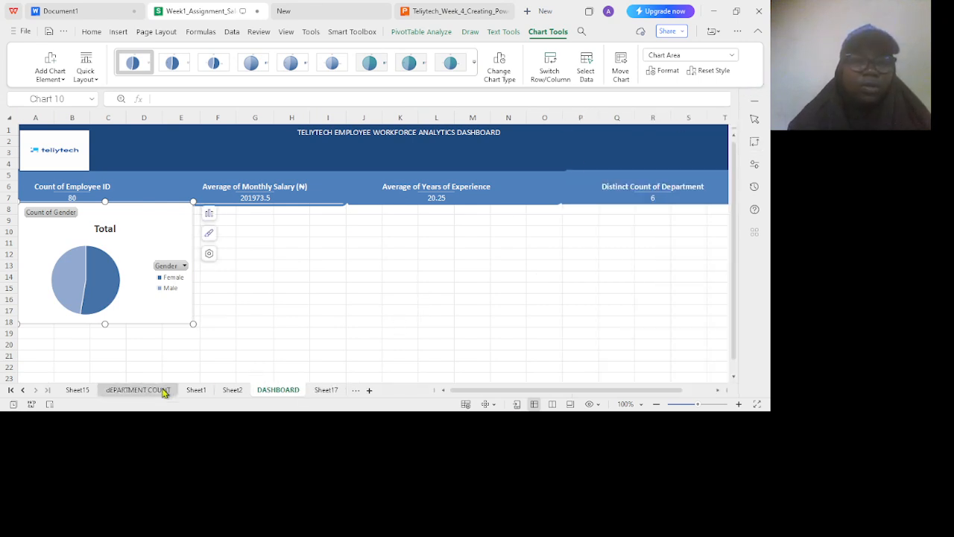
Copy the marital status column chart from the Marital Status sheet.
left_click(23, 390)
left_click(24, 391)
left_click(24, 390)
left_click(24, 391)
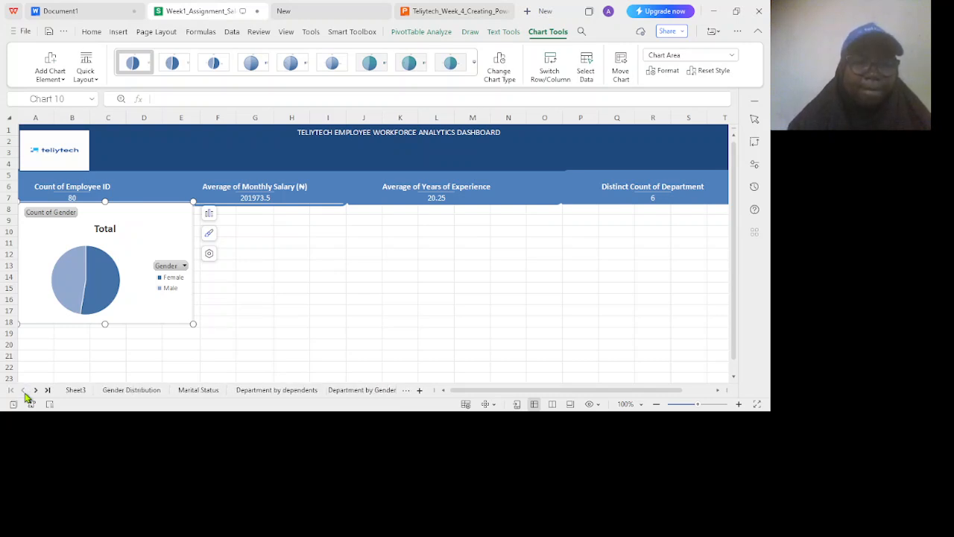
left_click(198, 390)
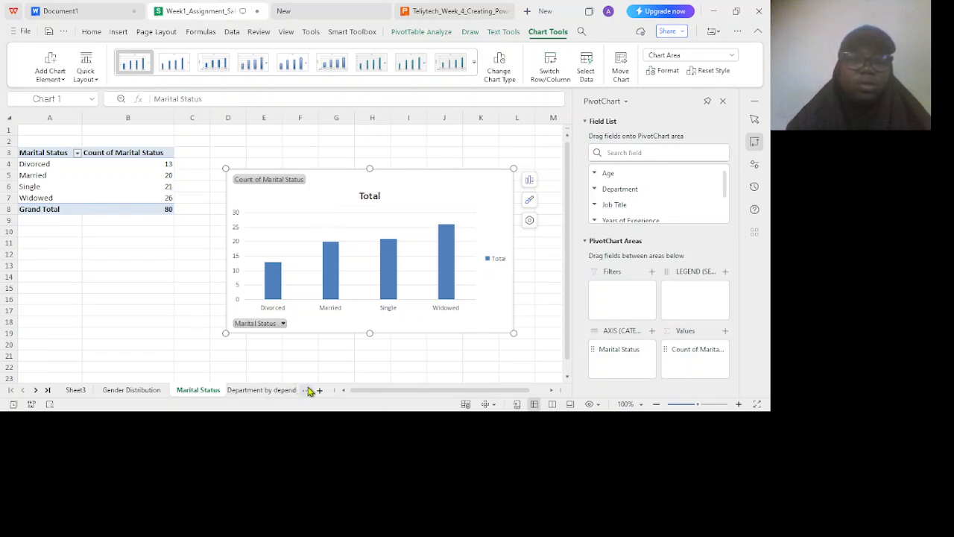
Paste the copied marital status column chart at F8 on the DASHBOARD sheet, beside the gender pie chart.
left_click(35, 390)
left_click(35, 390)
left_click(35, 390)
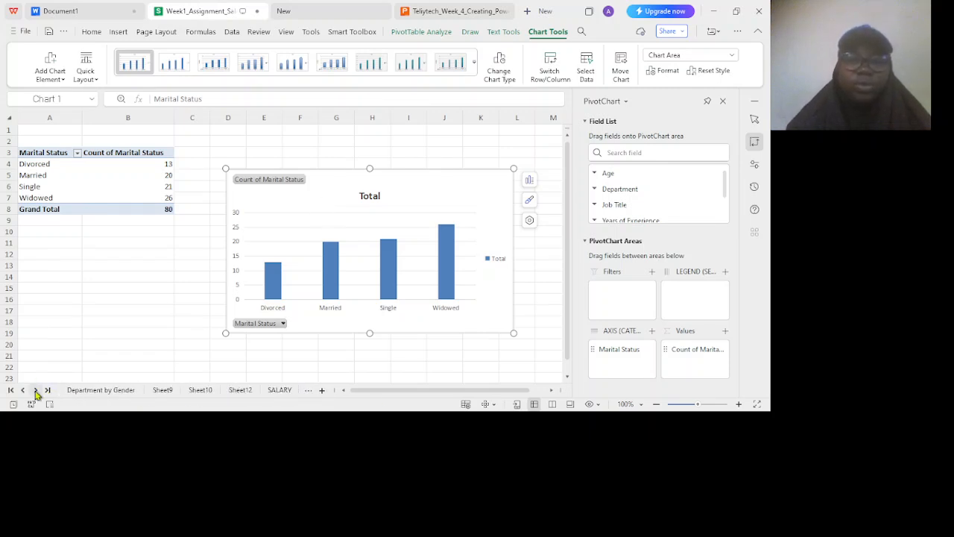
left_click(35, 390)
left_click(35, 390)
left_click(35, 390)
left_click(35, 390)
left_click(35, 390)
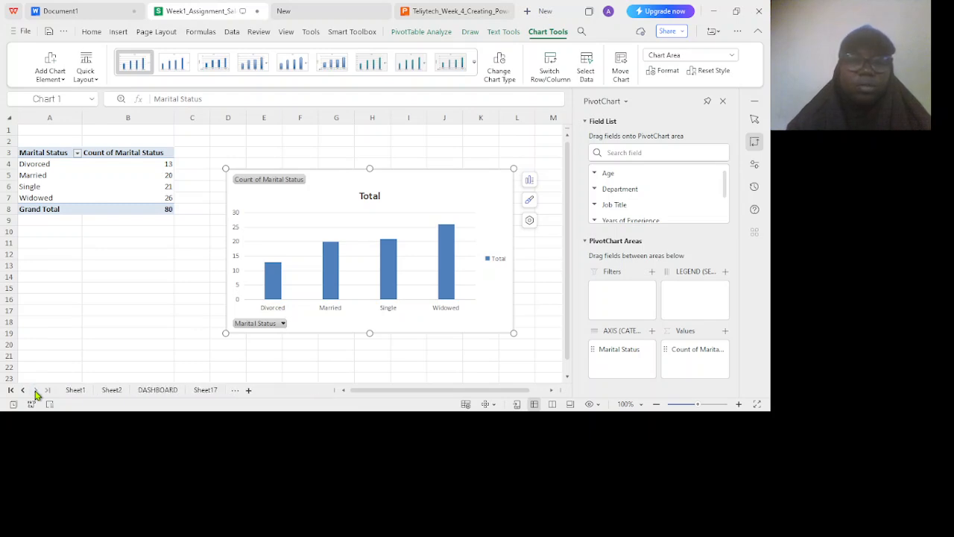
left_click(142, 391)
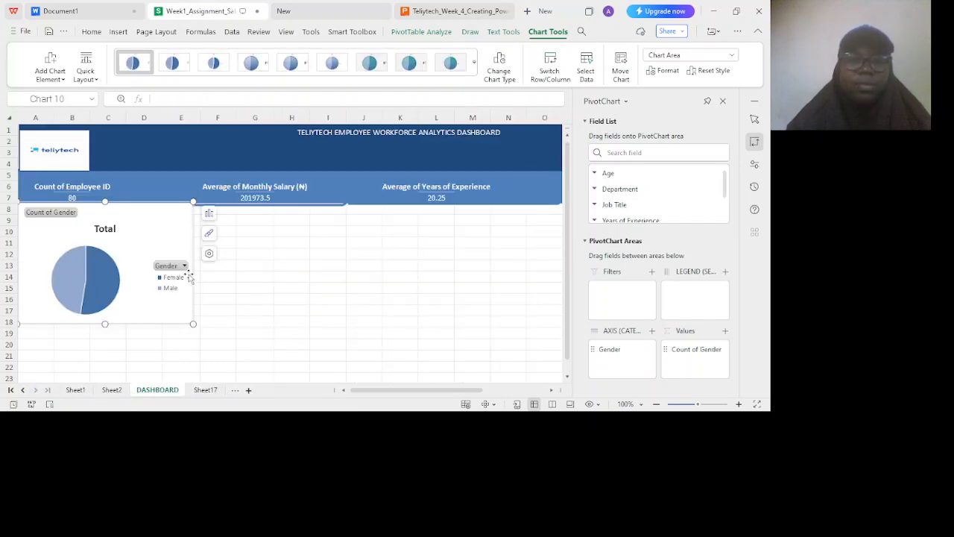
left_click(224, 209)
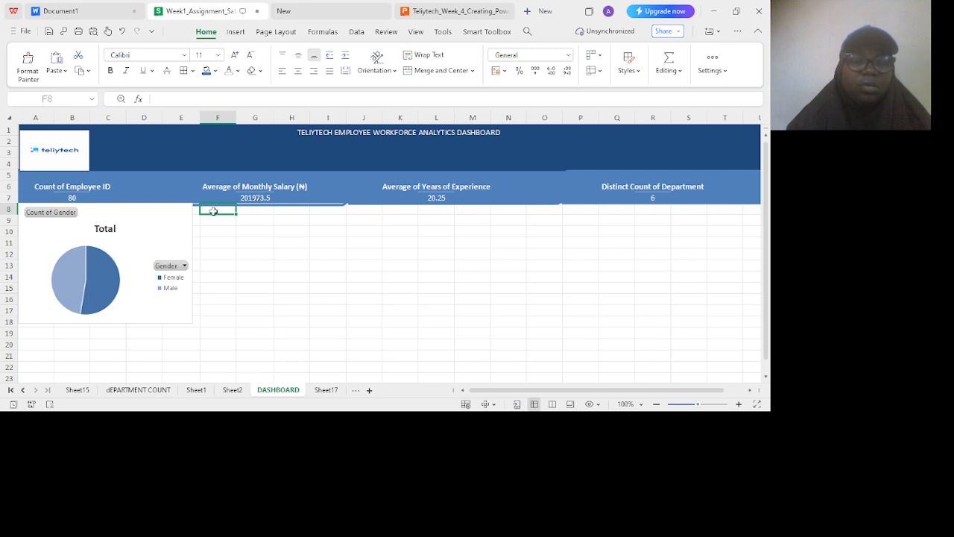
key("ctrl+v")
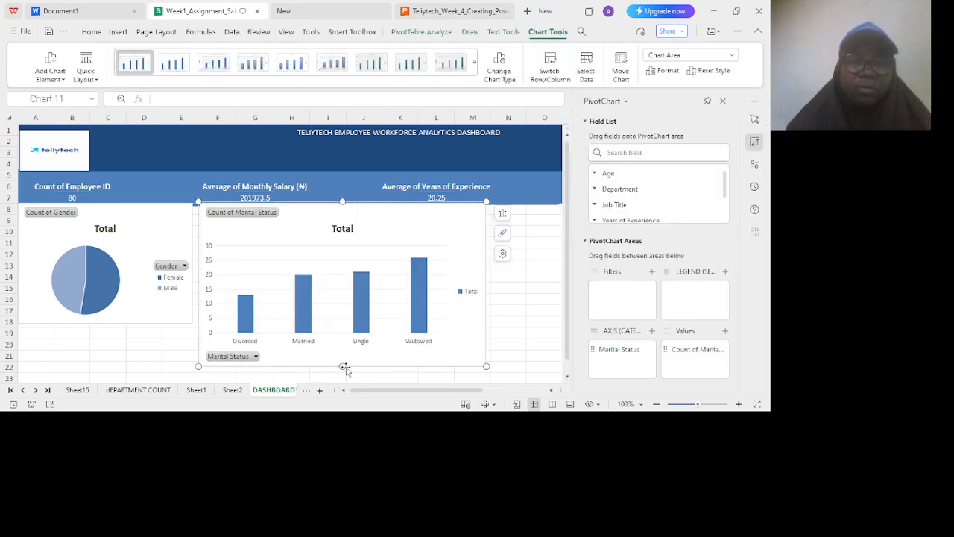
Shrink the marital status chart to roughly columns F to J and rows 8 to 18, flush against the gender pie chart.
left_click_drag(342, 367, 353, 327)
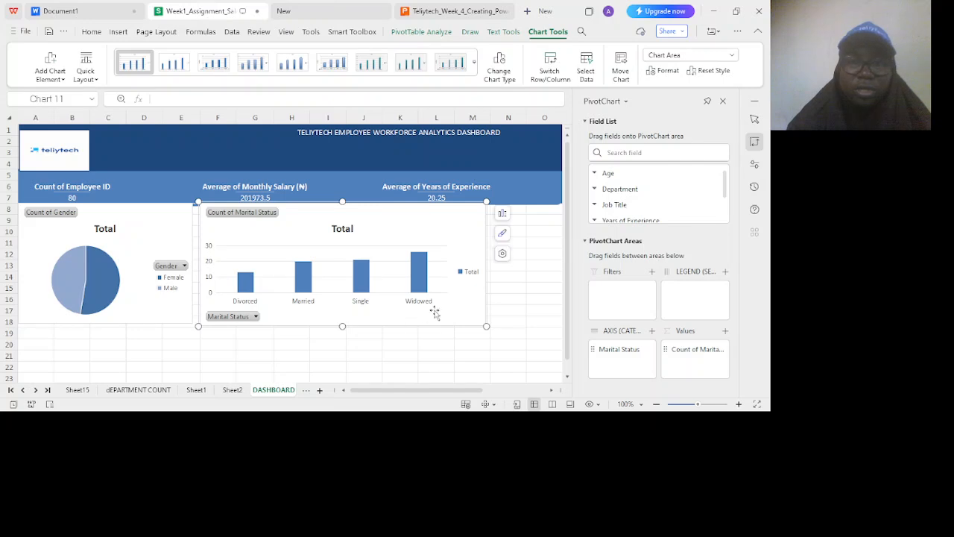
left_click_drag(485, 325, 384, 325)
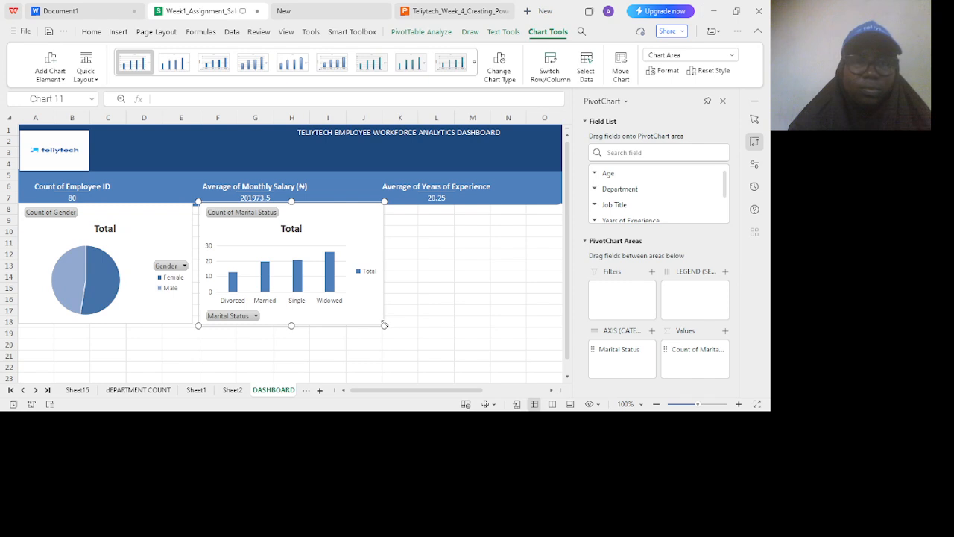
left_click(186, 242)
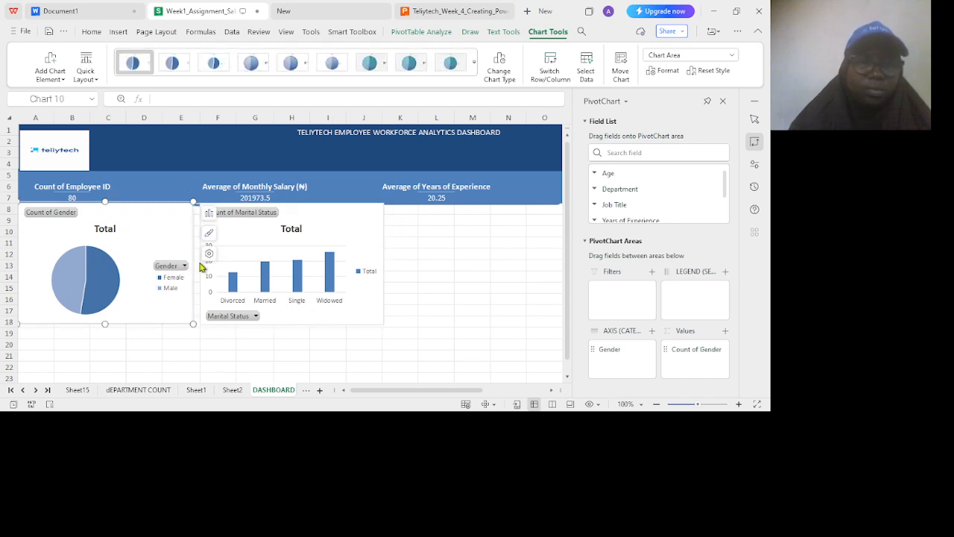
left_click(207, 269)
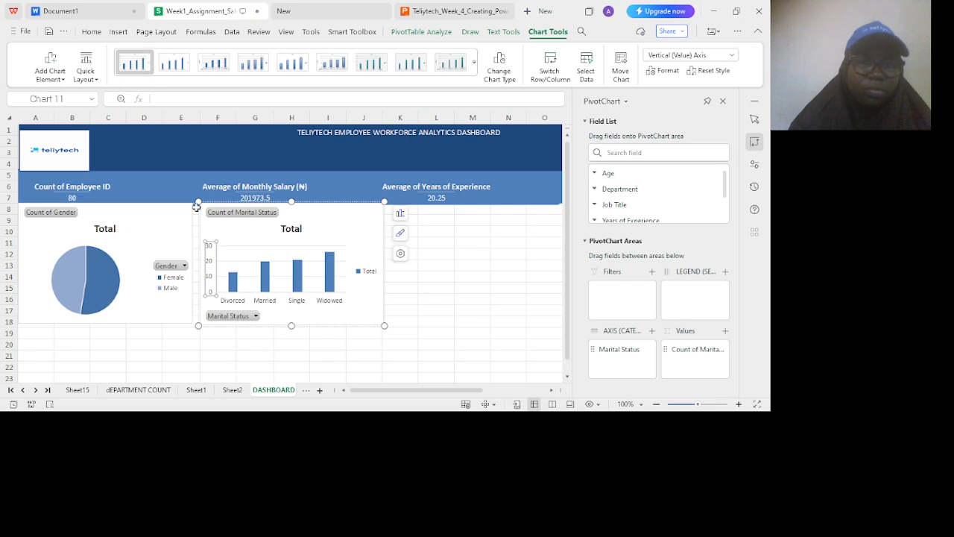
left_click_drag(198, 201, 193, 202)
left_click_drag(288, 326, 289, 322)
left_click(248, 351)
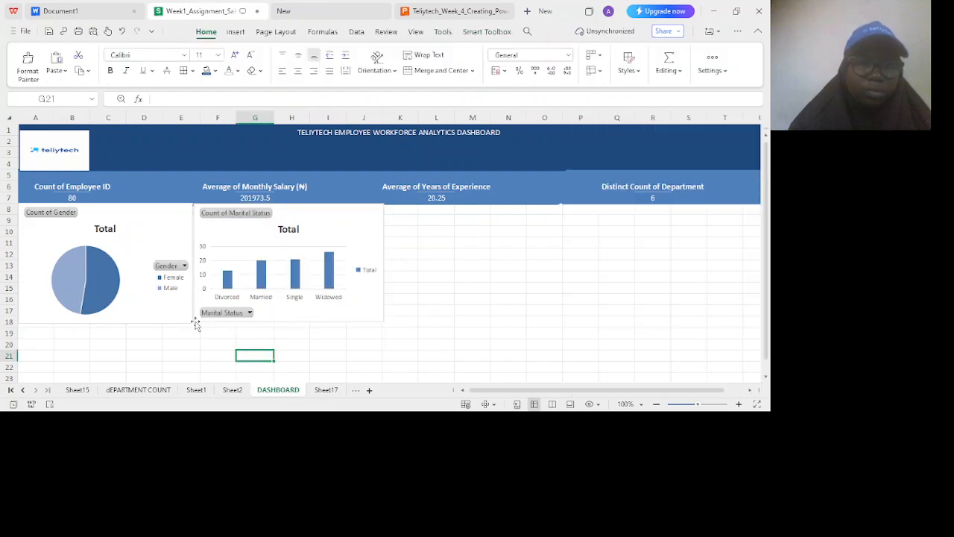
Shorten the gender and marital status charts to end at row 17, and lower the pie chart's upper edge to just below the KPI cards.
left_click(166, 320)
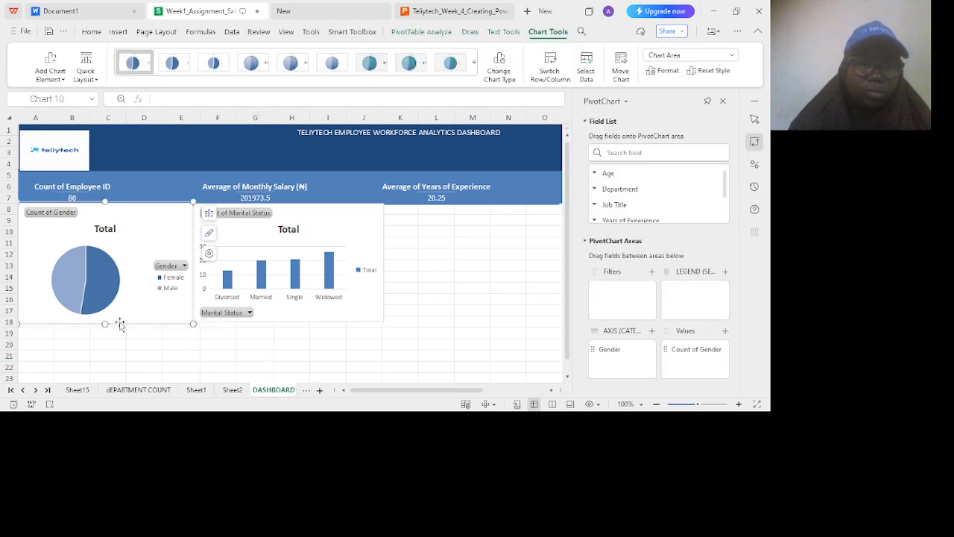
left_click_drag(105, 322, 107, 315)
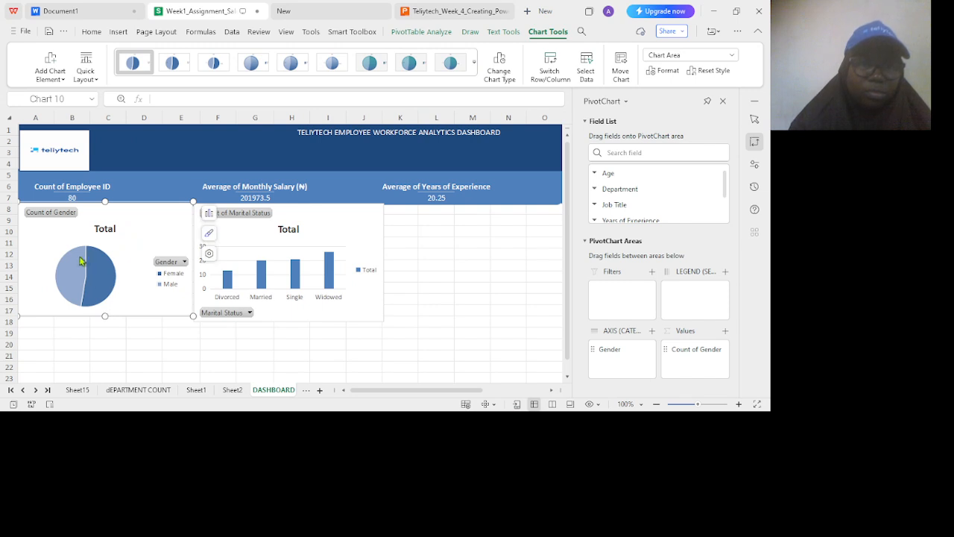
left_click_drag(104, 201, 104, 203)
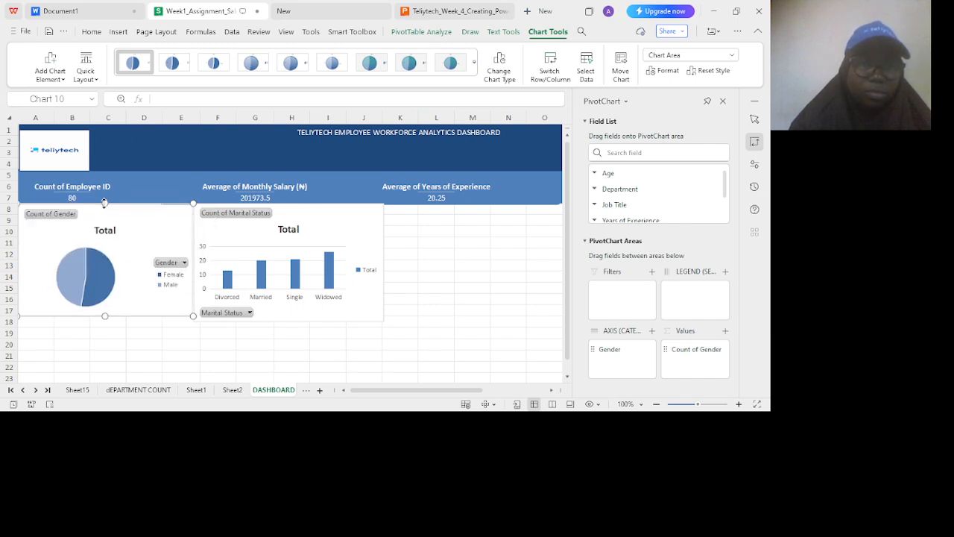
left_click(275, 316)
left_click_drag(288, 322, 288, 316)
left_click(264, 330)
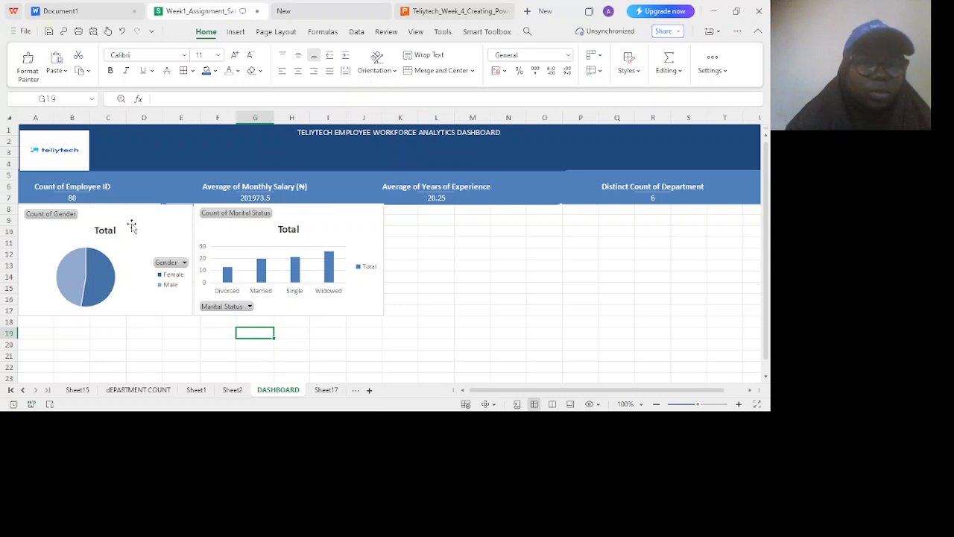
Copy the clustered column chart from the Department by dependents sheet.
left_click(22, 390)
left_click(22, 390)
left_click(22, 390)
left_click(23, 390)
left_click(221, 397)
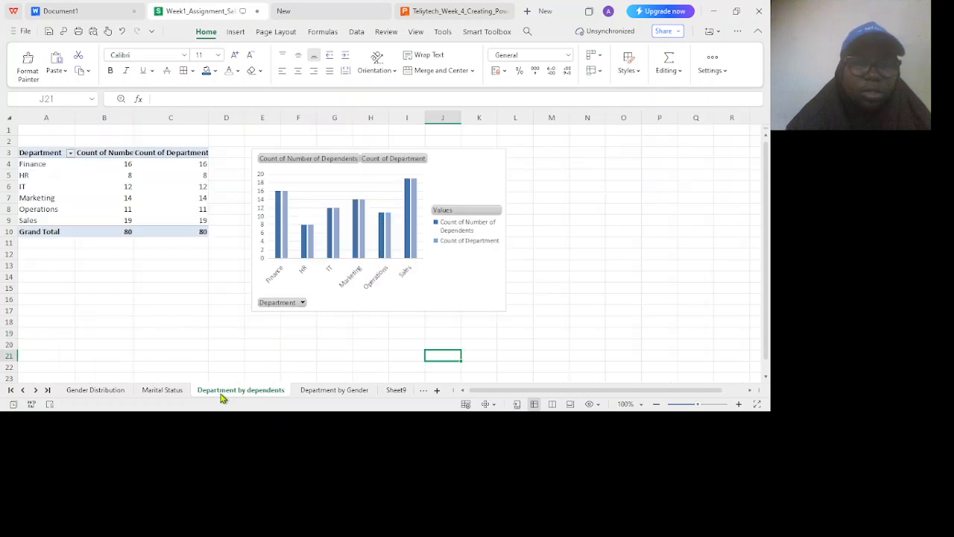
left_click(455, 183)
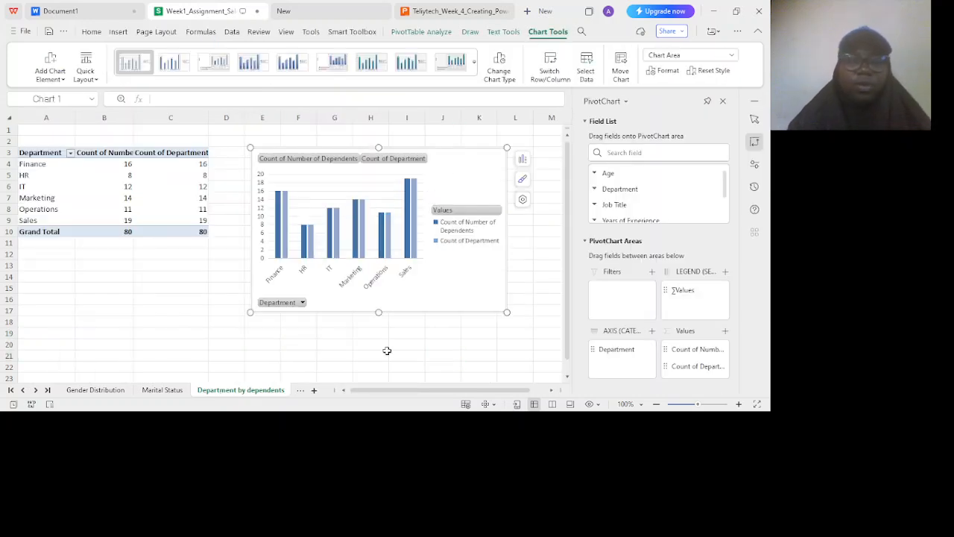
Paste the copied department by dependents chart at K8 on the DASHBOARD sheet, beside the marital status chart.
left_click(36, 390)
left_click(36, 390)
left_click(36, 390)
left_click(35, 389)
left_click(35, 390)
left_click(161, 391)
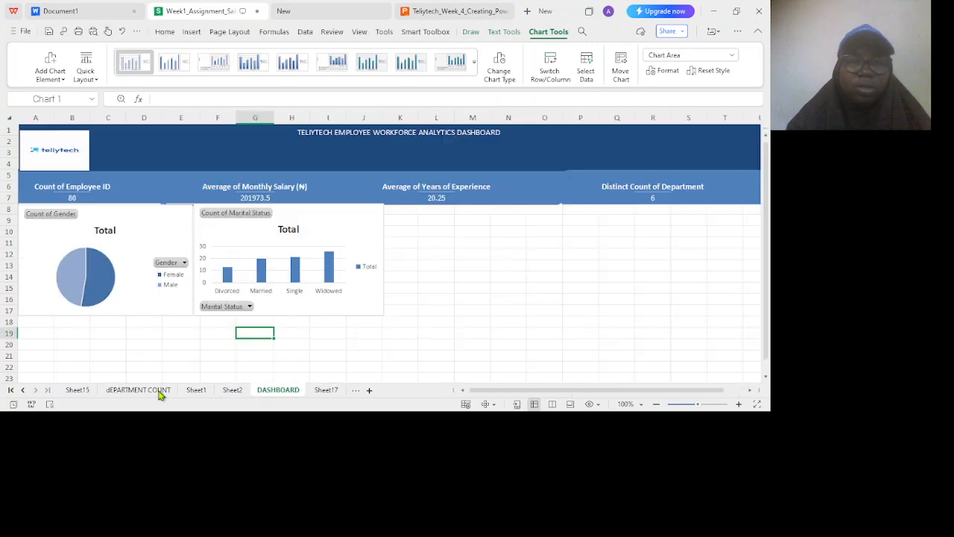
left_click(398, 211)
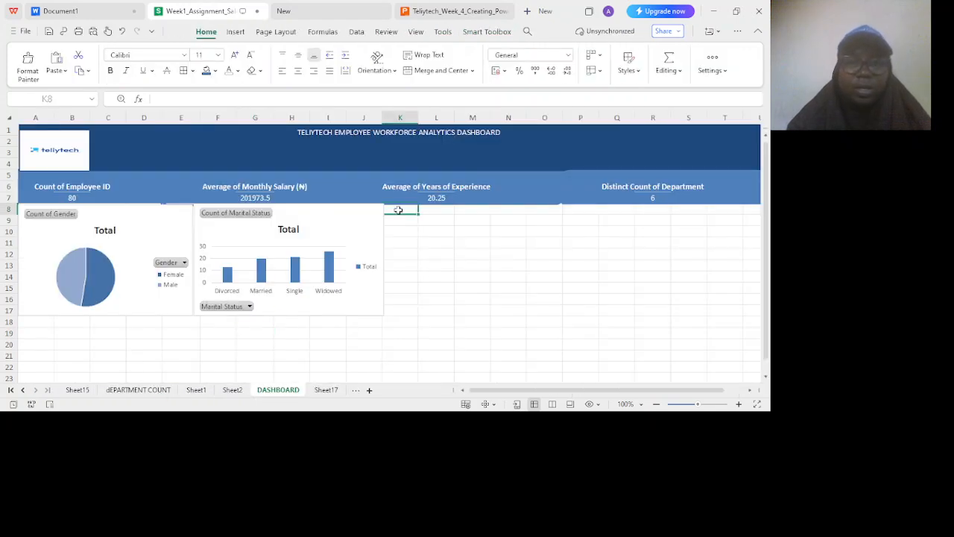
key("ctrl+v")
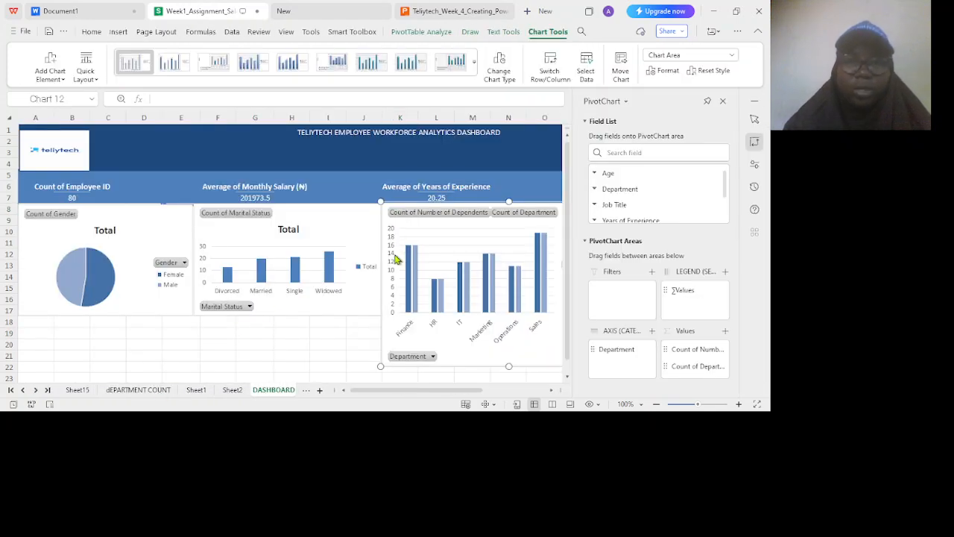
Lower the marital status chart's upper edge slightly so it sits just below the KPI cards.
left_click(320, 228)
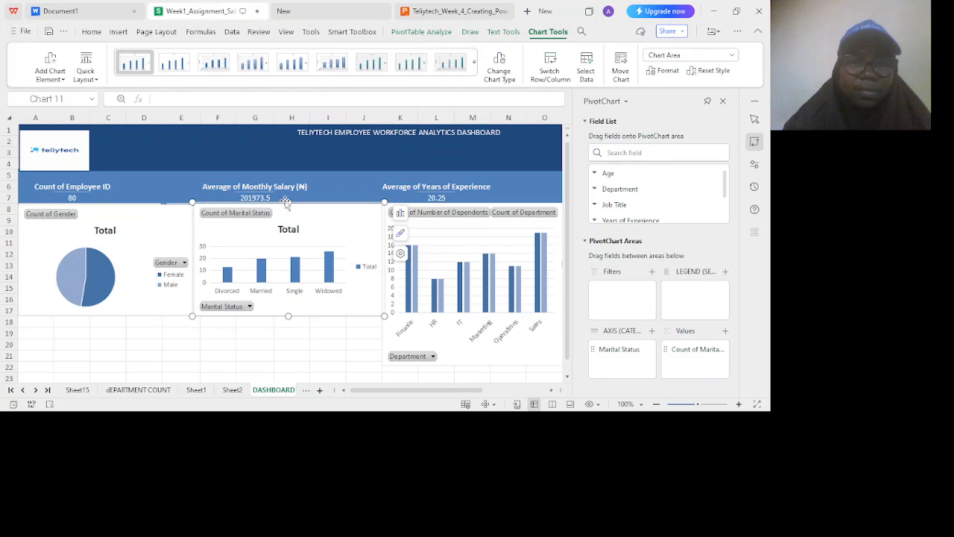
left_click_drag(287, 201, 287, 203)
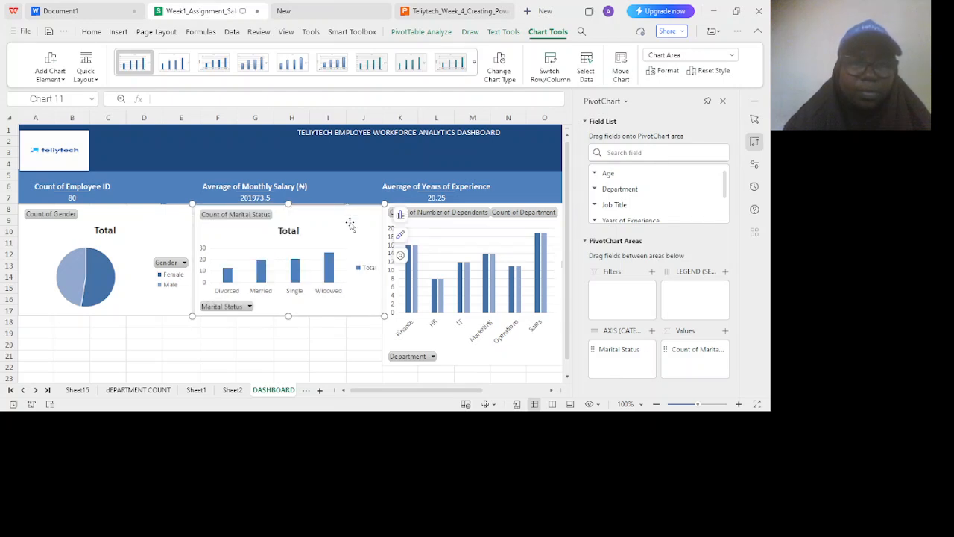
left_click(298, 354)
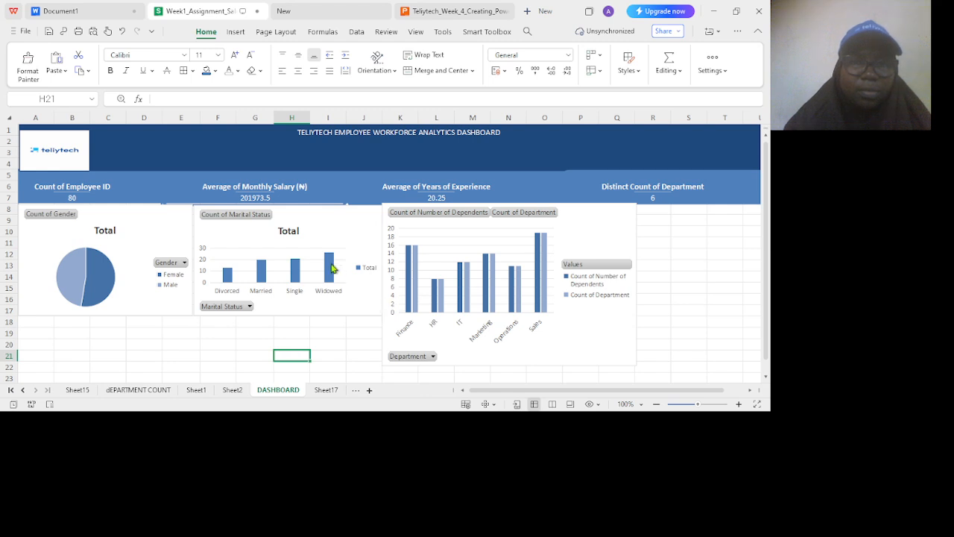
Shorten the department by dependents chart to end at about row 17, level with the other charts.
left_click(485, 344)
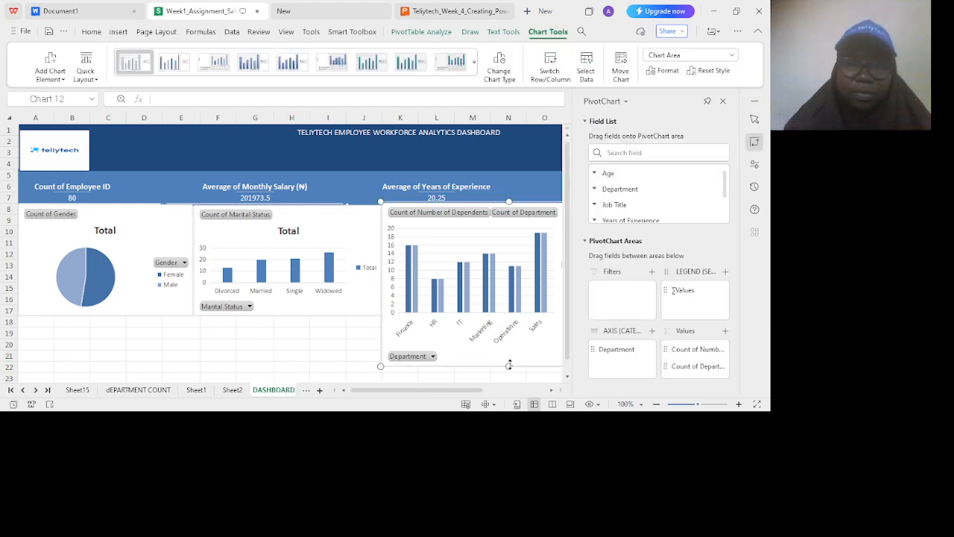
left_click_drag(509, 365, 513, 315)
left_click(451, 353)
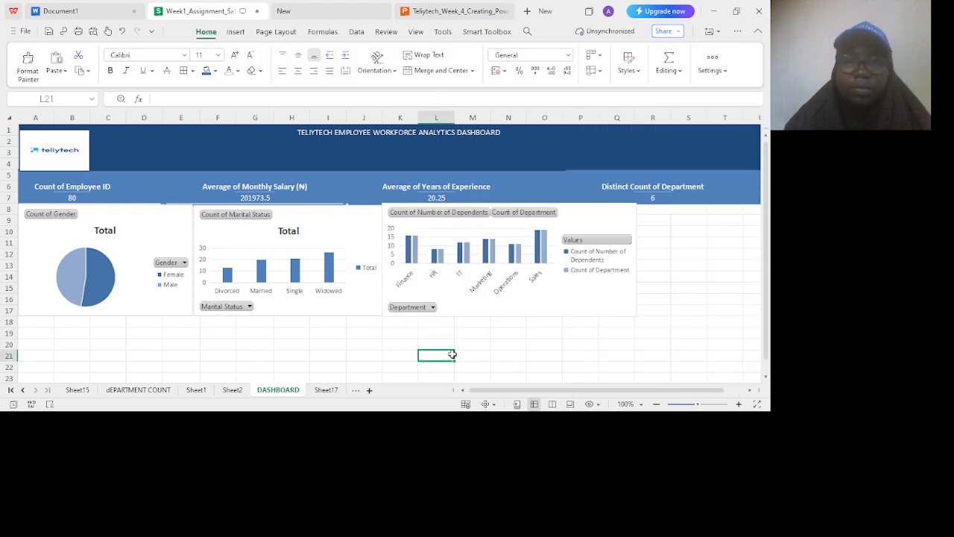
left_click(641, 252)
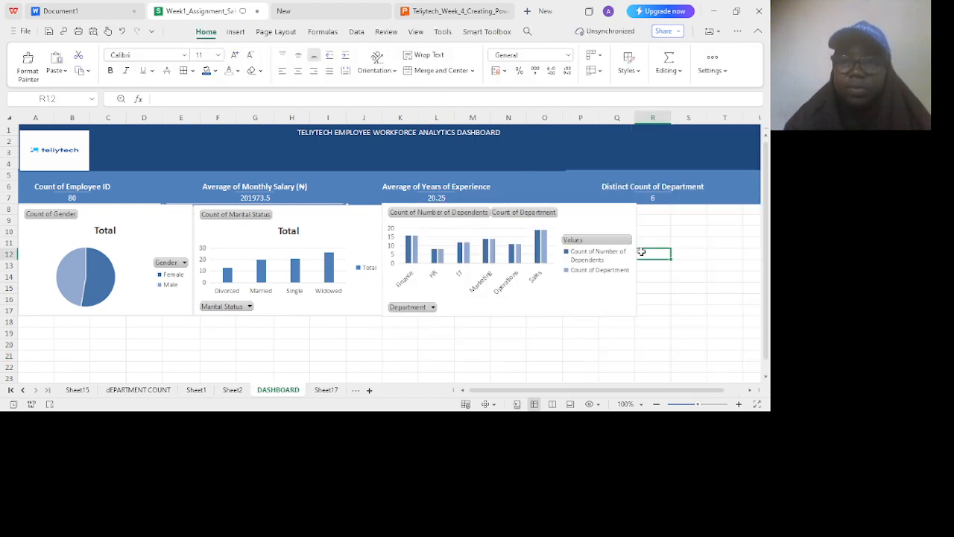
left_click_drag(628, 231, 336, 361)
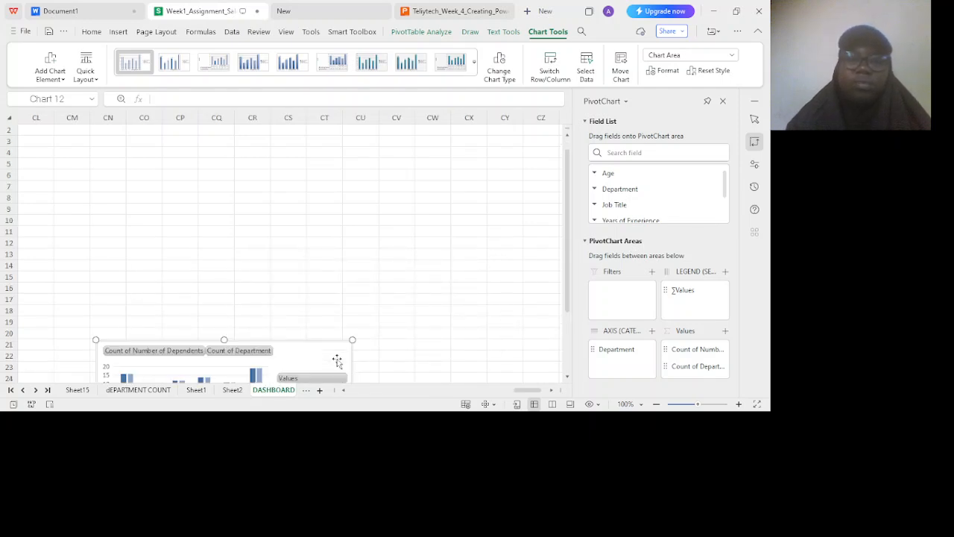
key("ctrl+z")
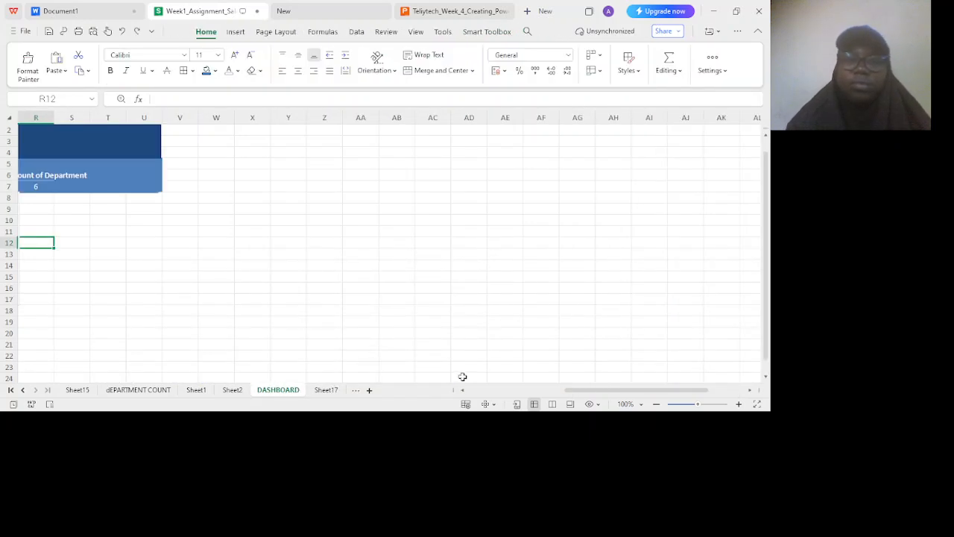
left_click_drag(589, 400, 465, 404)
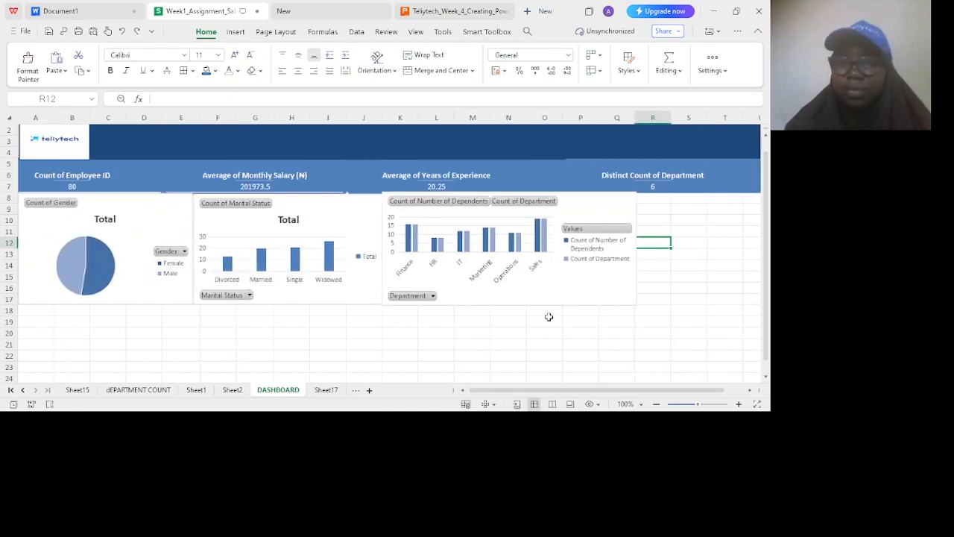
Close the PivotChart pane and fit the department by dependents chart to roughly columns K to O and rows 8 to 17, flush with its neighbour.
left_click(631, 209)
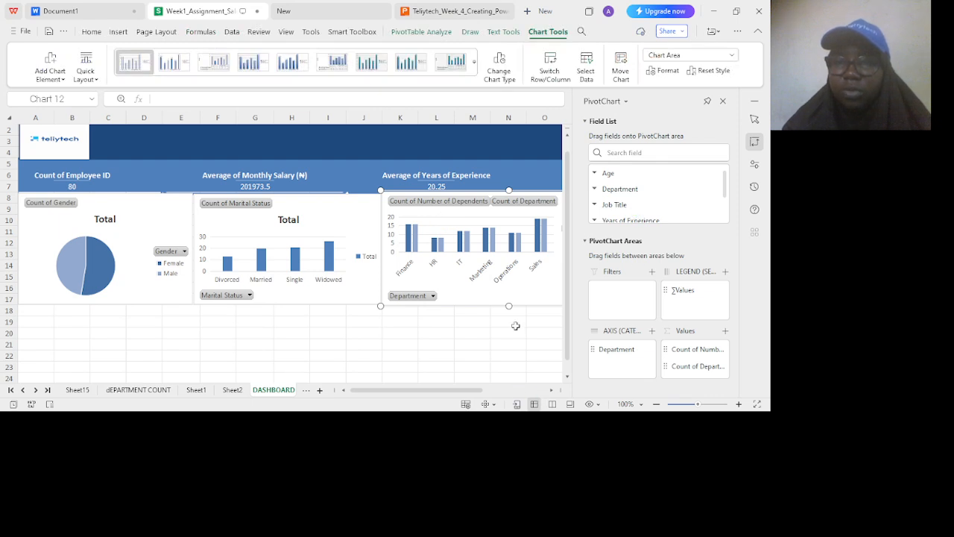
left_click(514, 325)
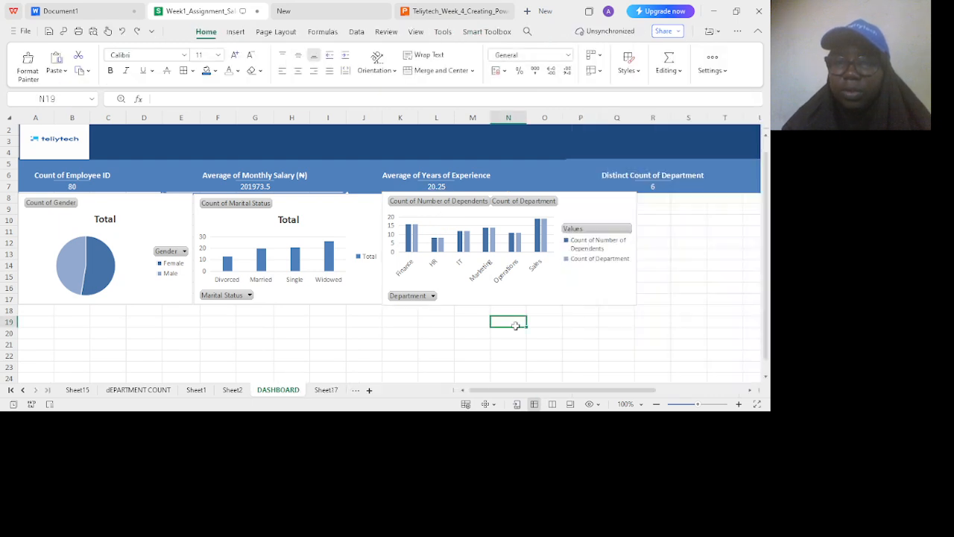
left_click(633, 301)
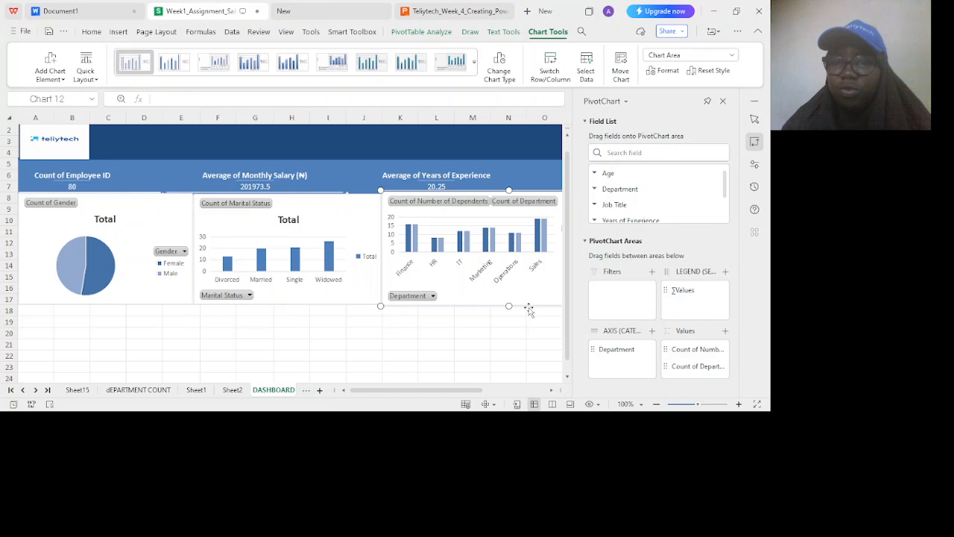
left_click(722, 102)
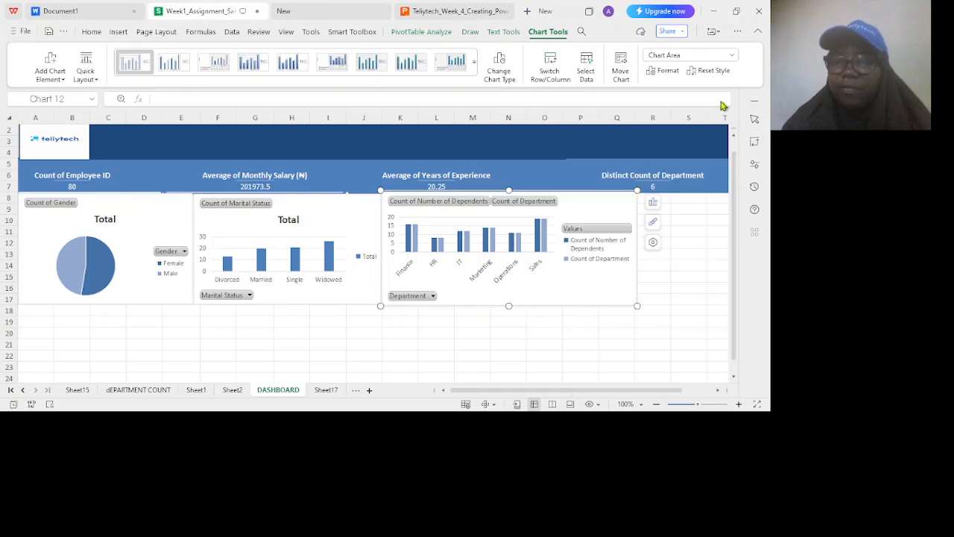
left_click_drag(638, 306, 563, 307)
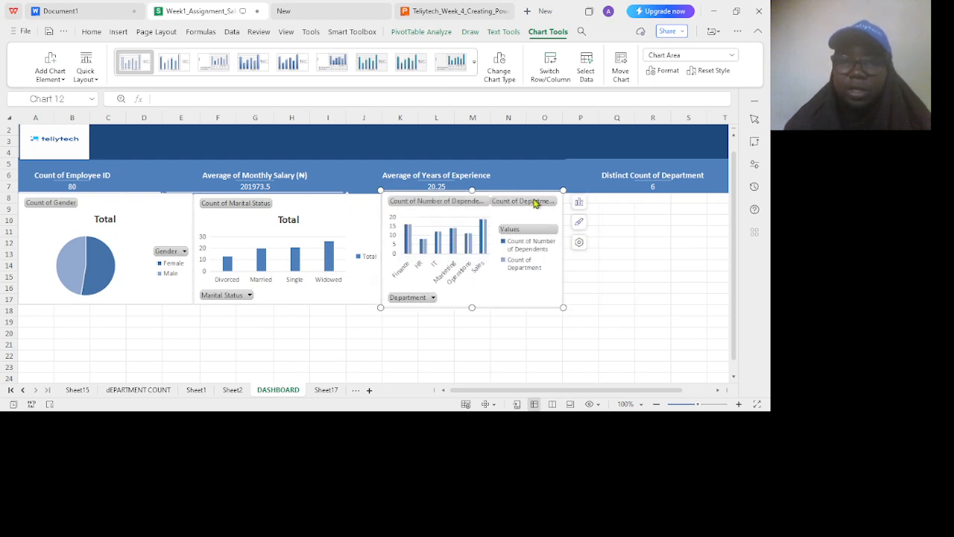
left_click_drag(472, 190, 472, 193)
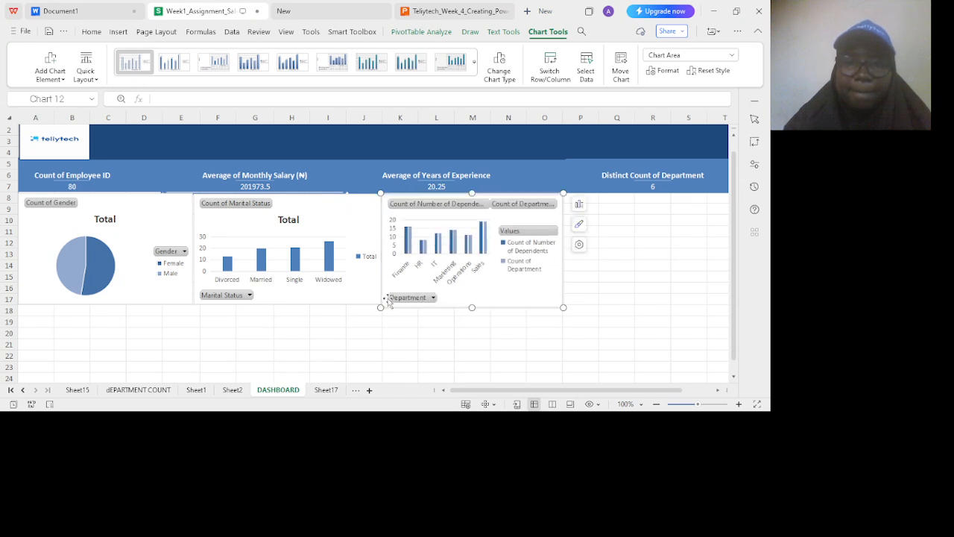
left_click_drag(379, 309, 378, 306)
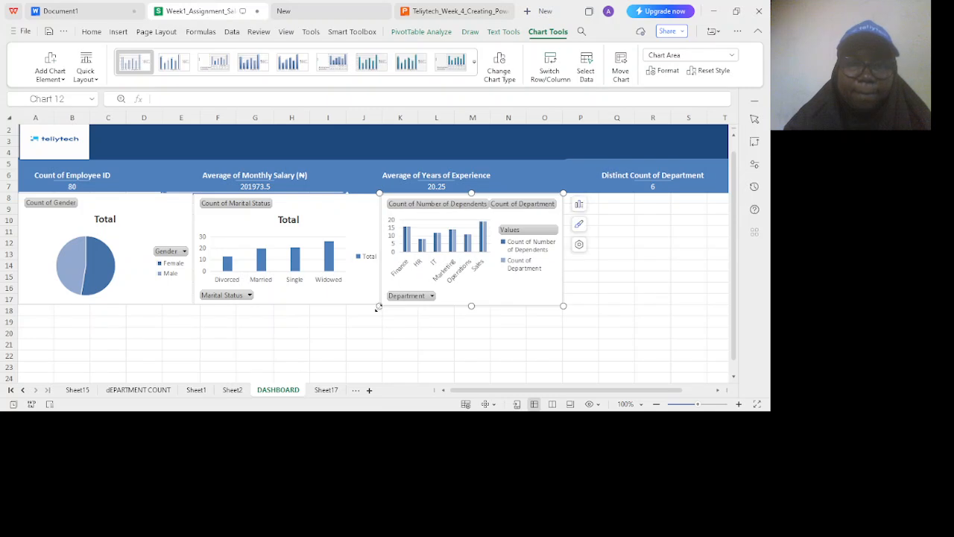
Copy the employee count by gender chart from the Department by Gender sheet.
left_click(307, 331)
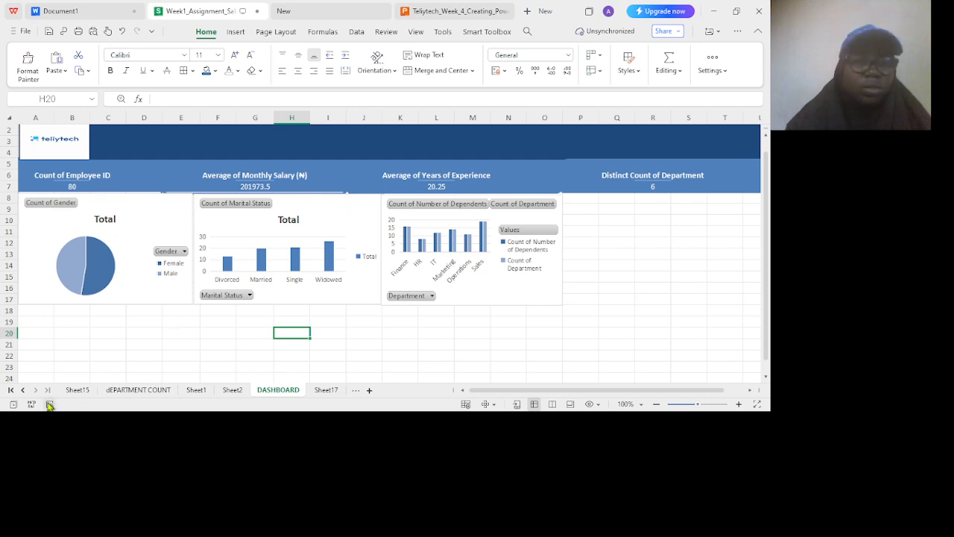
left_click(23, 391)
left_click(23, 391)
left_click(22, 390)
left_click(22, 390)
left_click(22, 390)
left_click(23, 390)
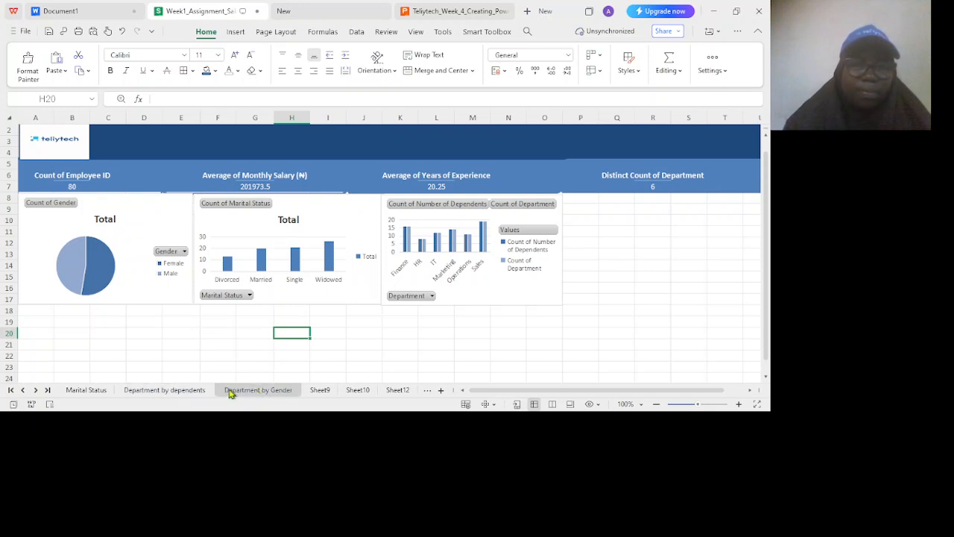
left_click(257, 391)
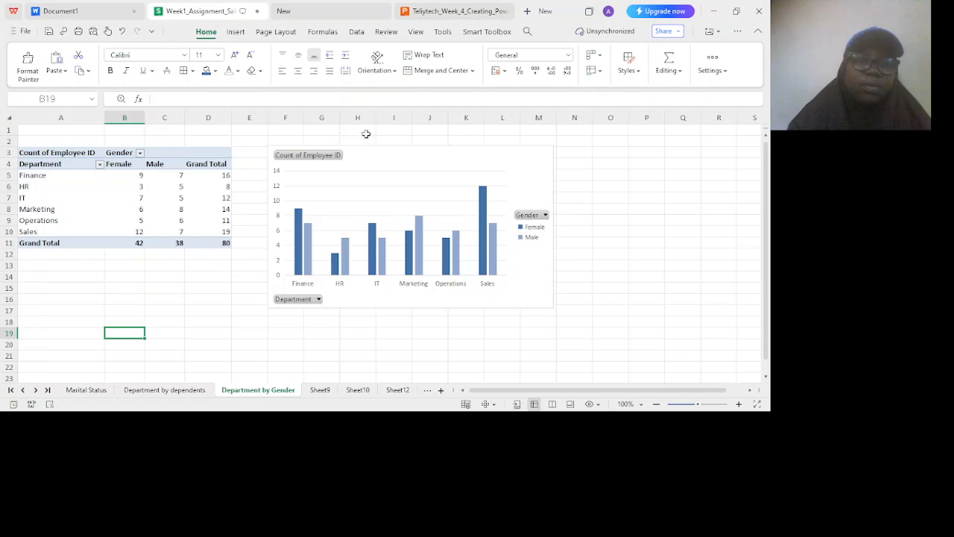
left_click(381, 157)
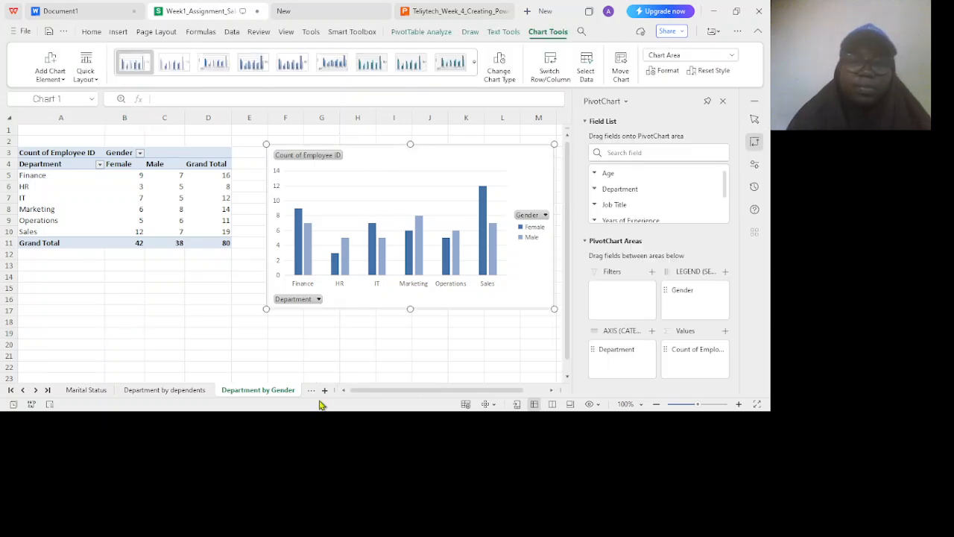
Paste the copied department by gender chart at P8 on the DASHBOARD sheet, beside the department by dependents chart.
left_click(35, 390)
left_click(36, 390)
left_click(35, 390)
left_click(36, 390)
left_click(36, 390)
left_click(36, 390)
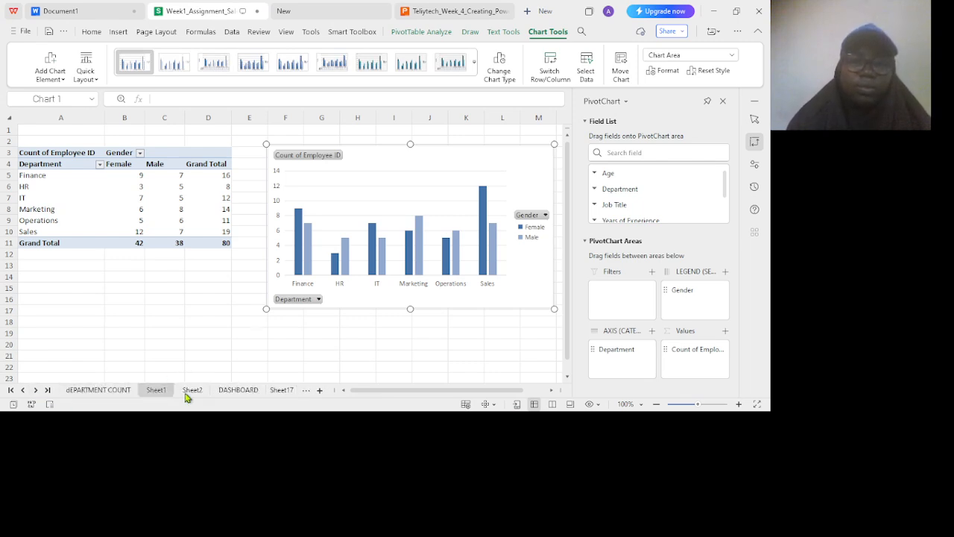
left_click(243, 391)
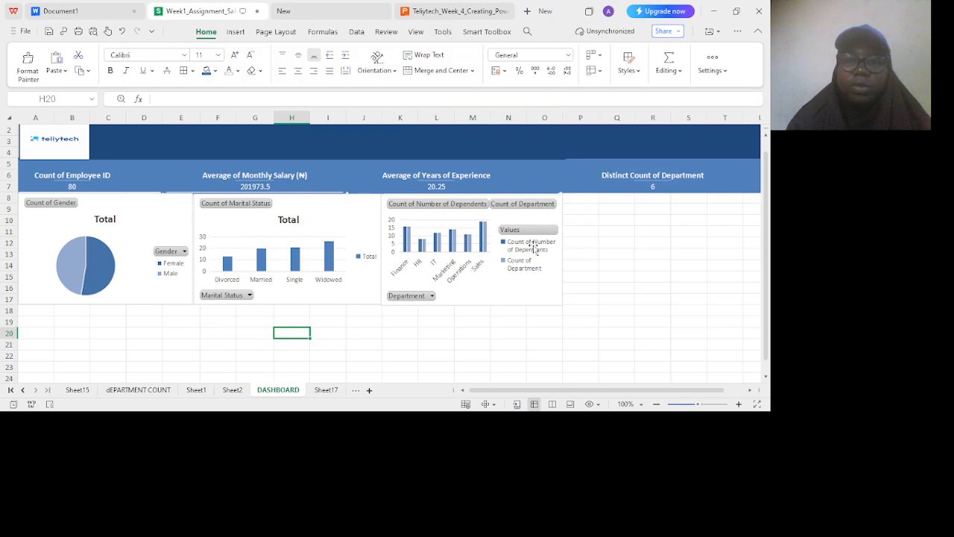
left_click(582, 197)
key("ctrl+v")
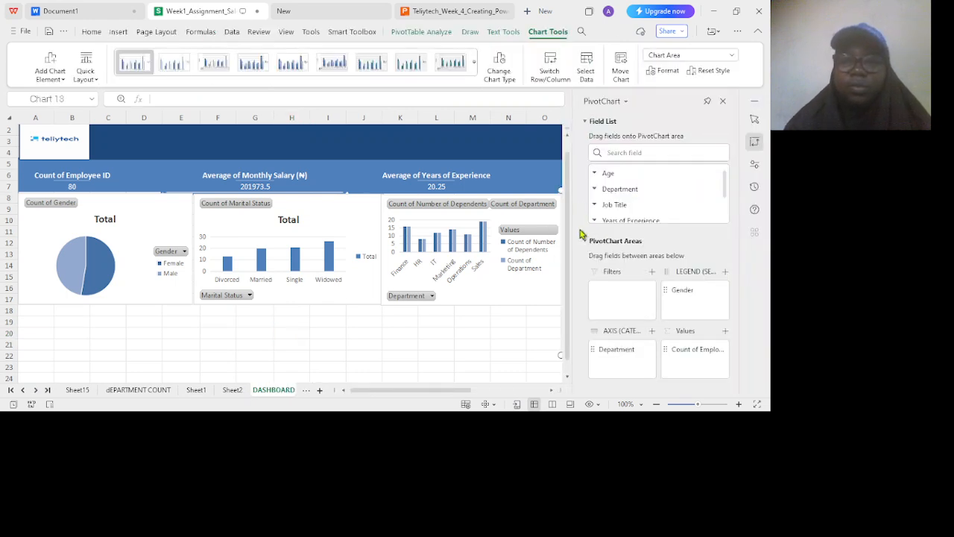
Close the PivotChart pane and fit the department by gender chart to roughly columns P to U and rows 8 to 17.
left_click(722, 101)
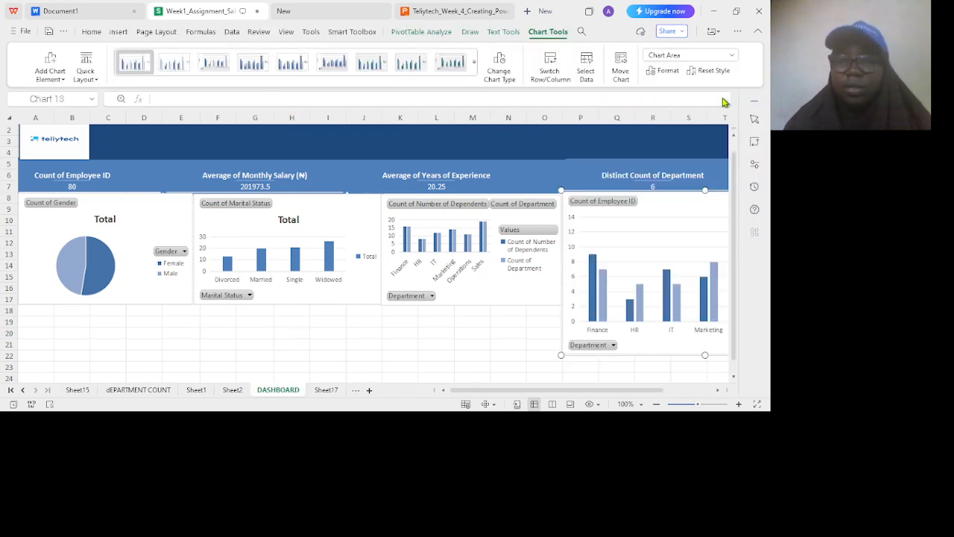
left_click_drag(560, 356, 559, 307)
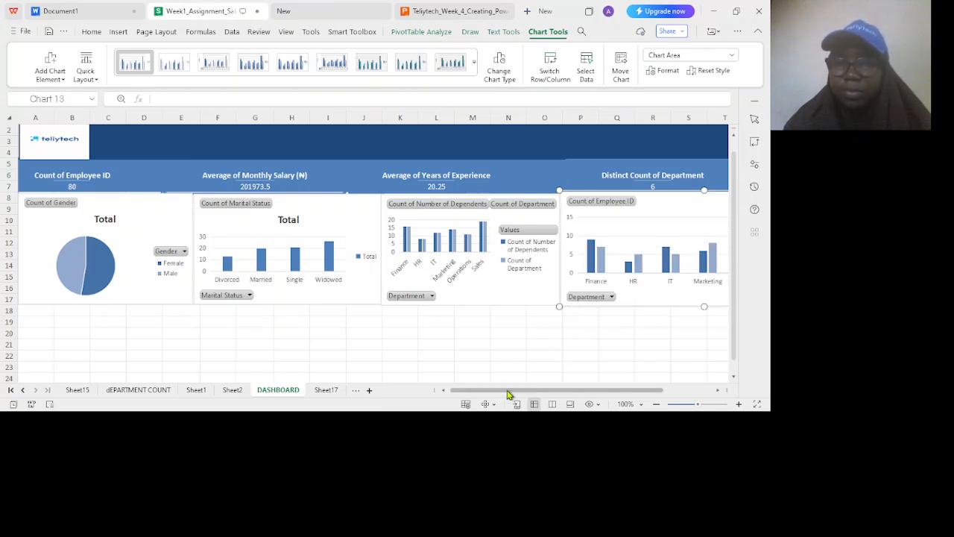
left_click_drag(507, 394, 580, 390)
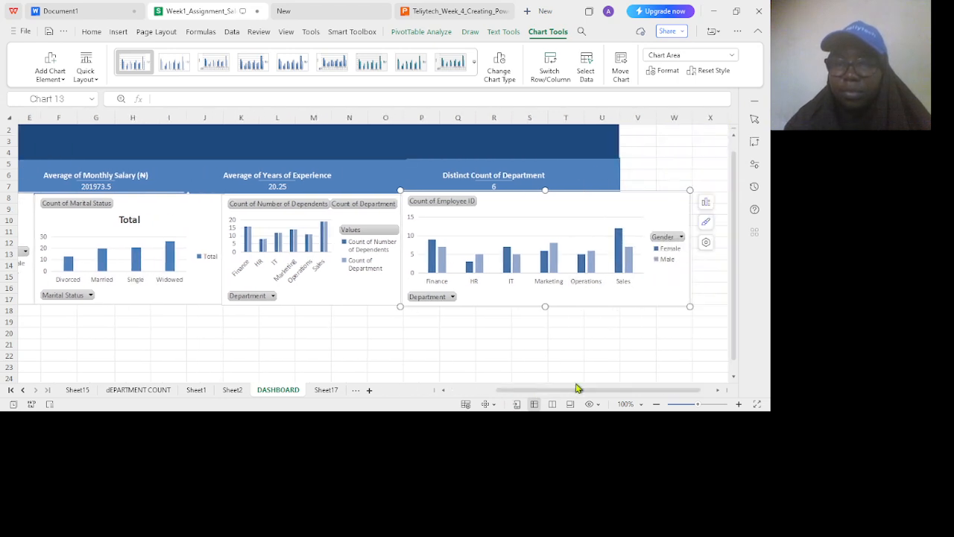
left_click_drag(691, 306, 621, 308)
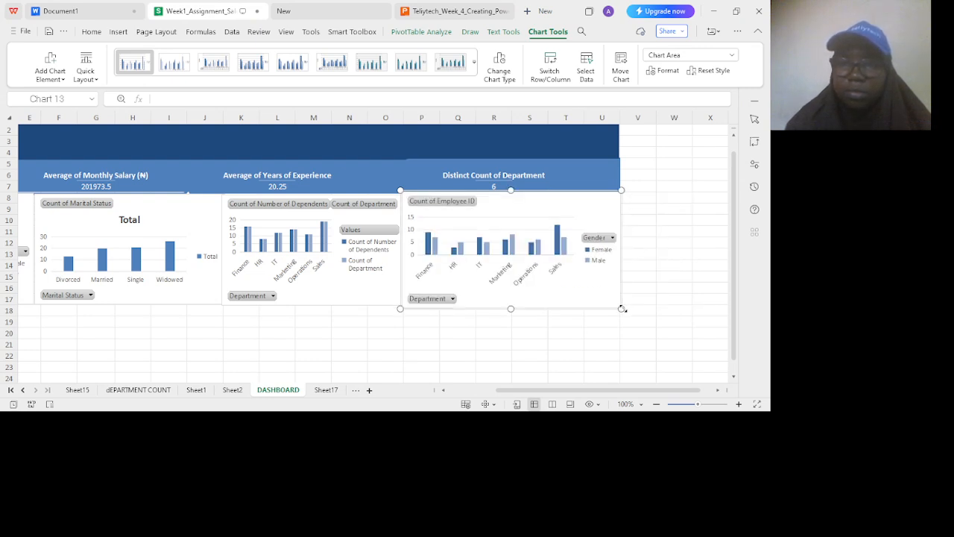
left_click(610, 184)
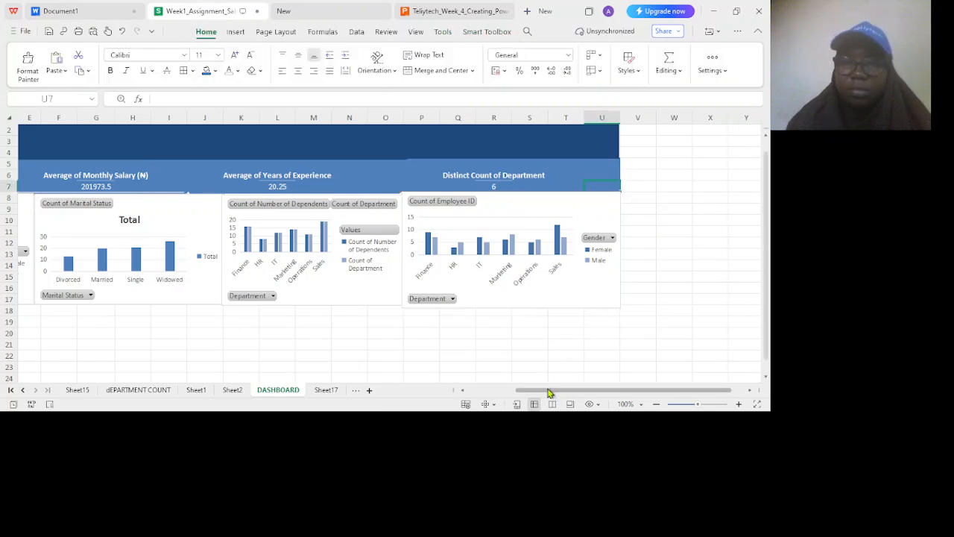
left_click(464, 390)
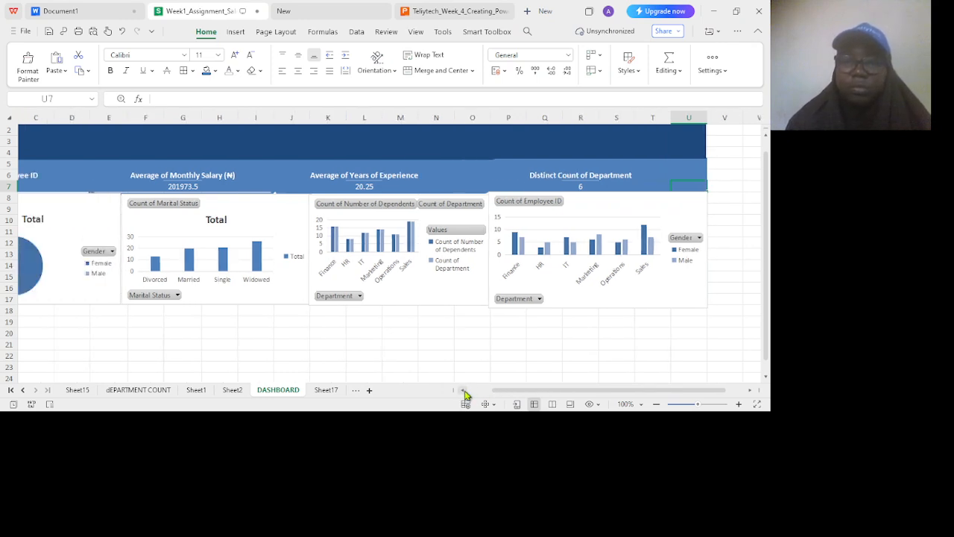
left_click(463, 392)
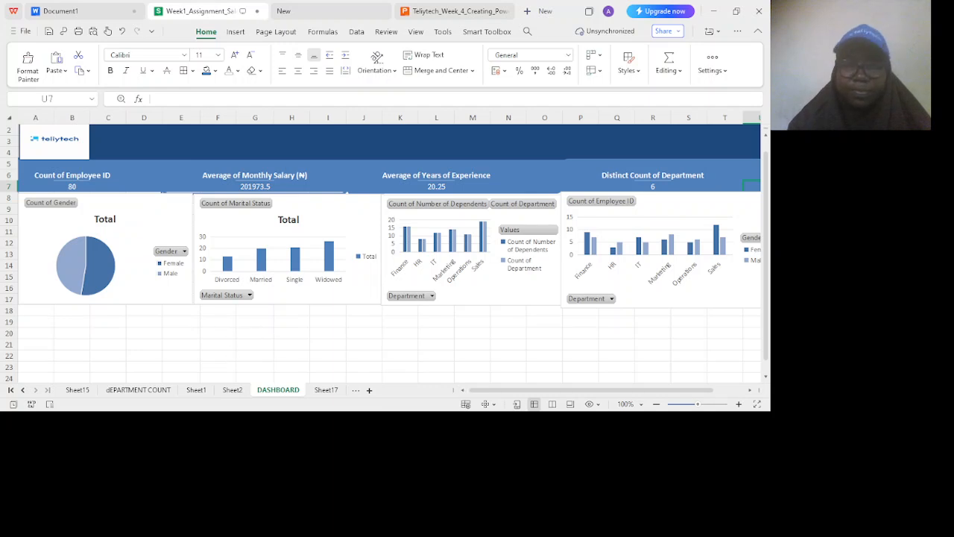
Copy the job title by department chart from Sheet9.
left_click(24, 390)
left_click(24, 391)
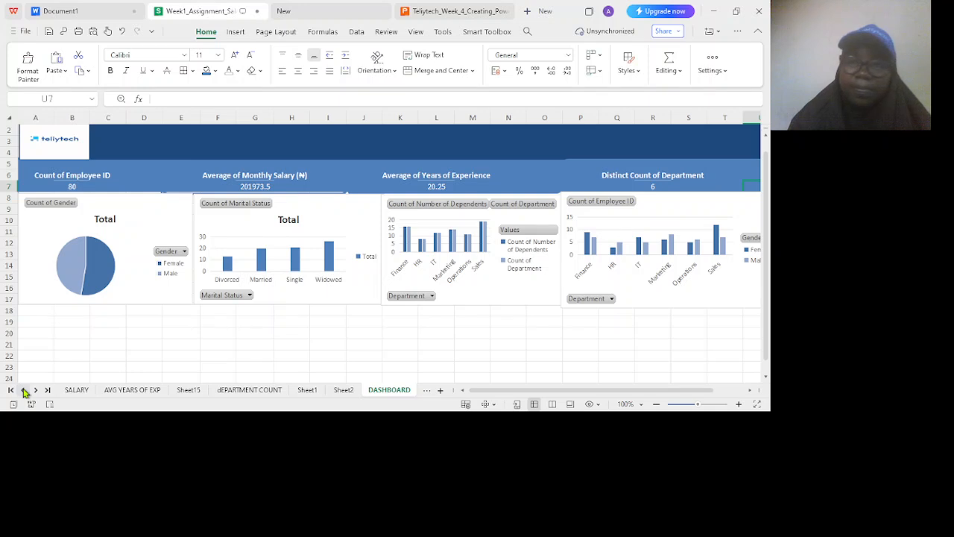
left_click(24, 391)
left_click(25, 391)
left_click(25, 390)
left_click(24, 391)
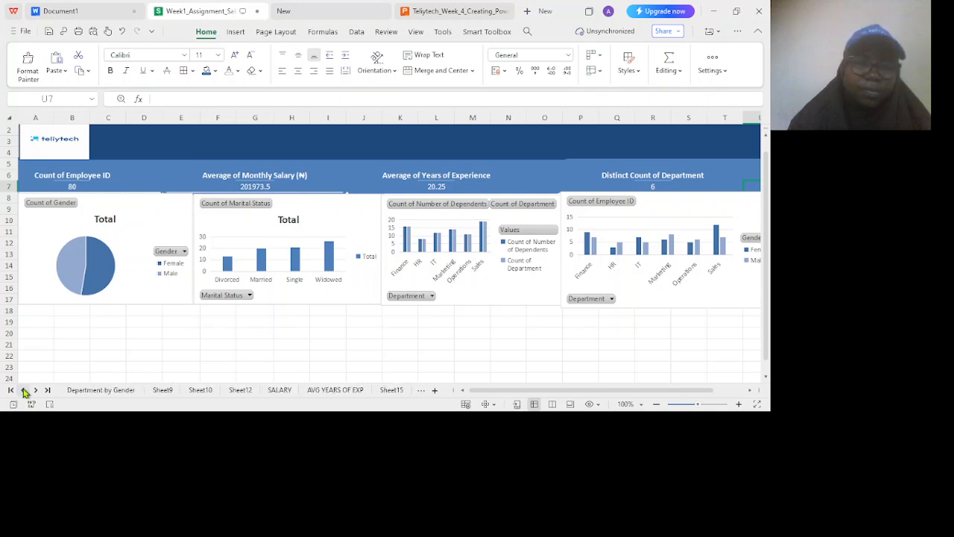
left_click(78, 390)
left_click(161, 390)
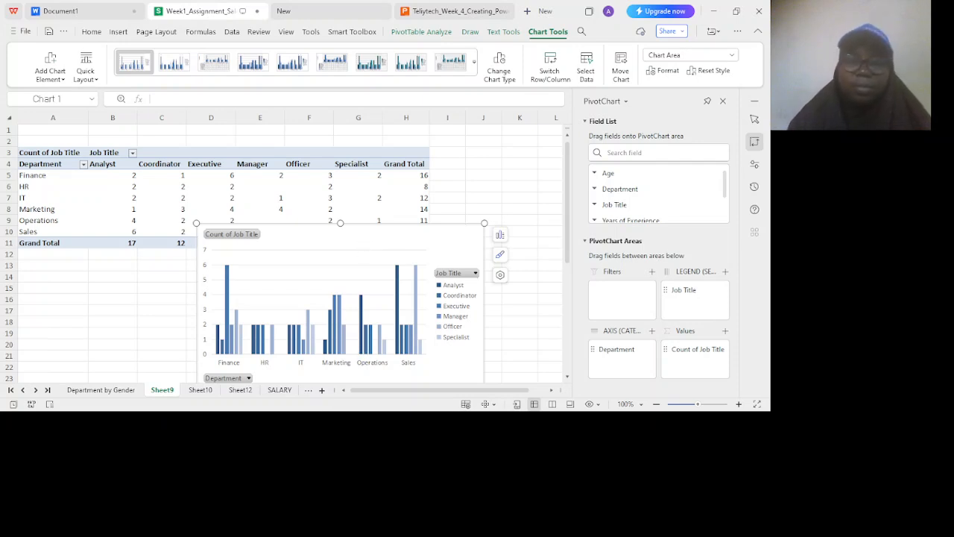
Paste the copied job title chart at A18 on the DASHBOARD sheet, below the gender pie chart.
left_click(37, 391)
left_click(38, 391)
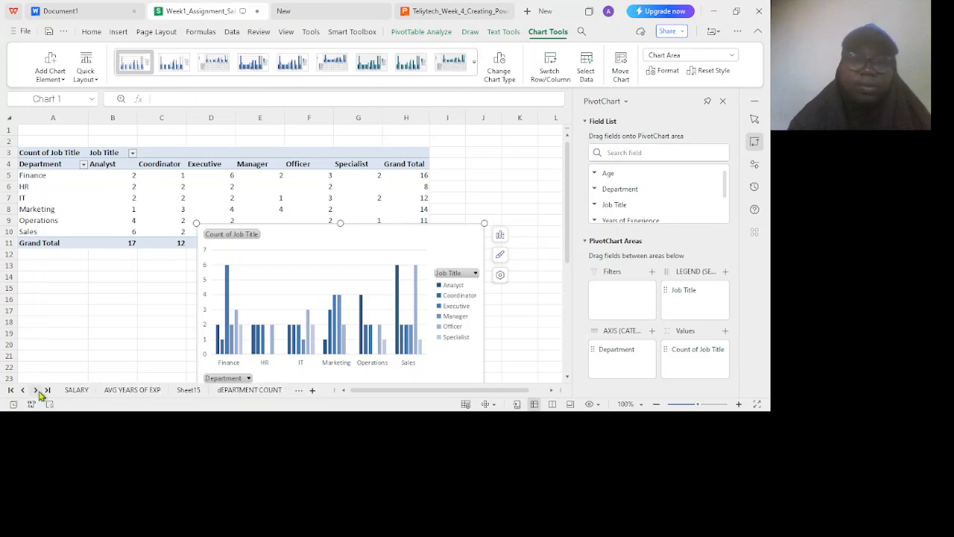
left_click(36, 390)
left_click(36, 389)
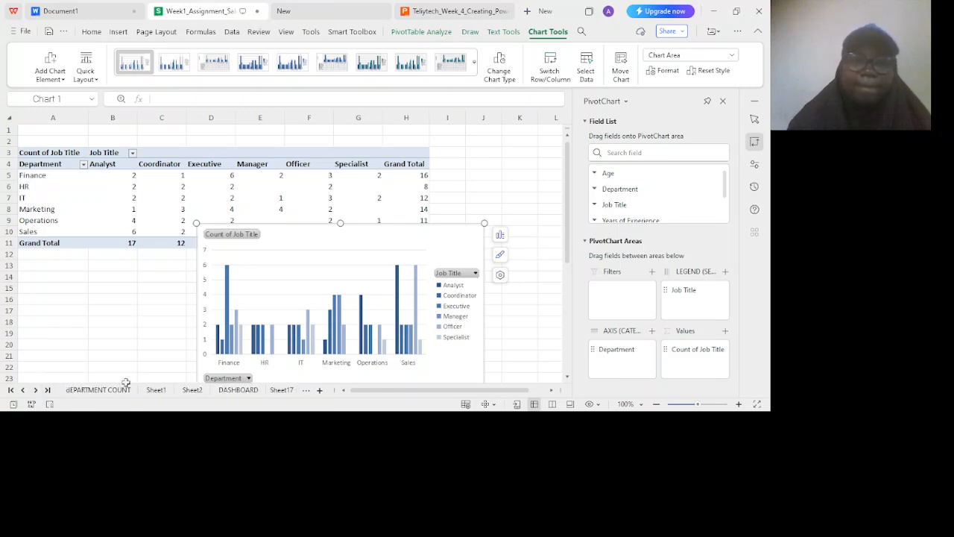
left_click(227, 392)
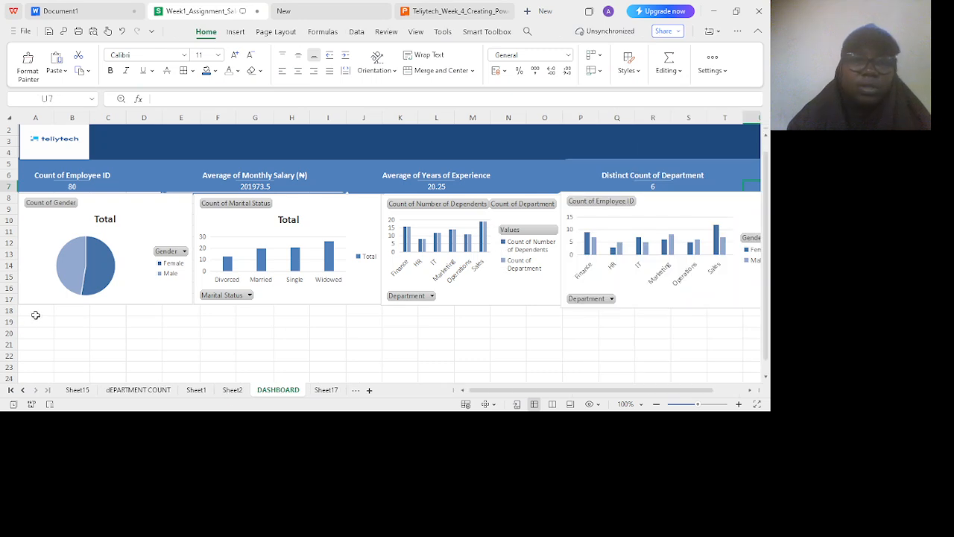
left_click(35, 315)
key("ctrl+v")
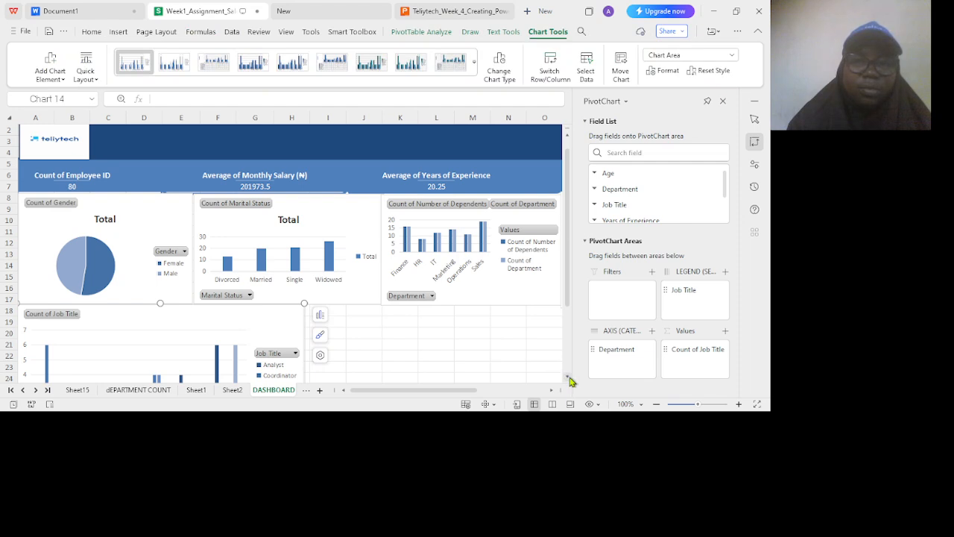
Shrink the job title chart to roughly columns A to F and rows 18 to 28.
scroll(568, 378, "down", 2)
scroll(568, 380, "down", 1)
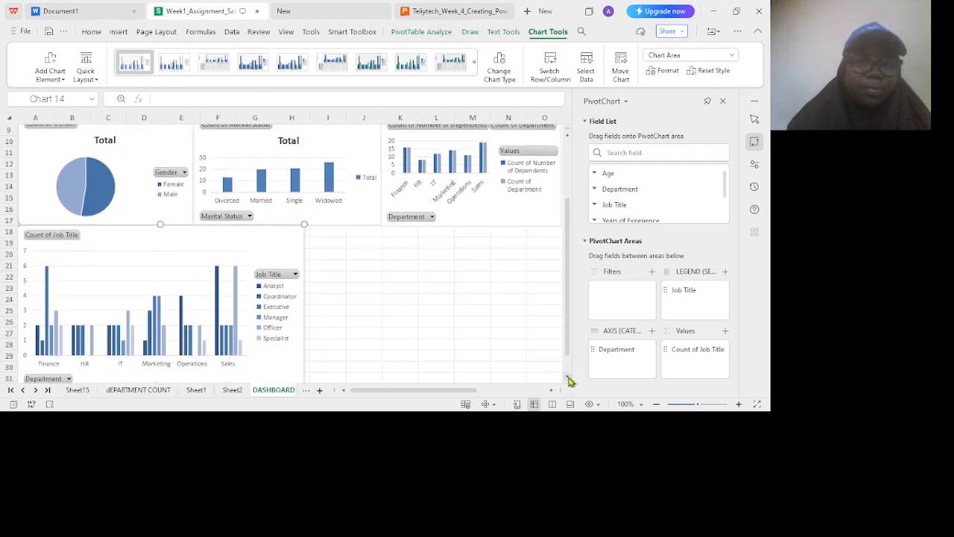
scroll(568, 380, "down", 2)
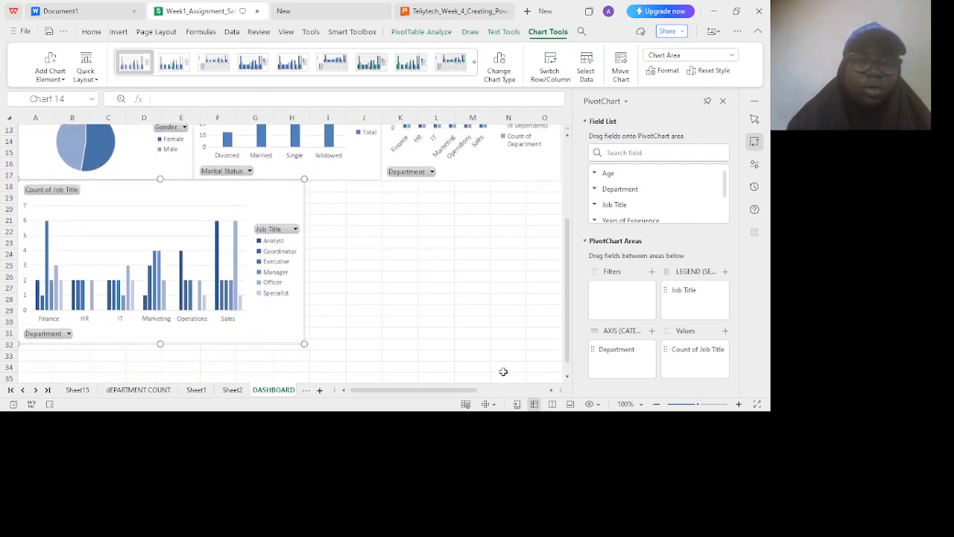
left_click_drag(304, 345, 277, 304)
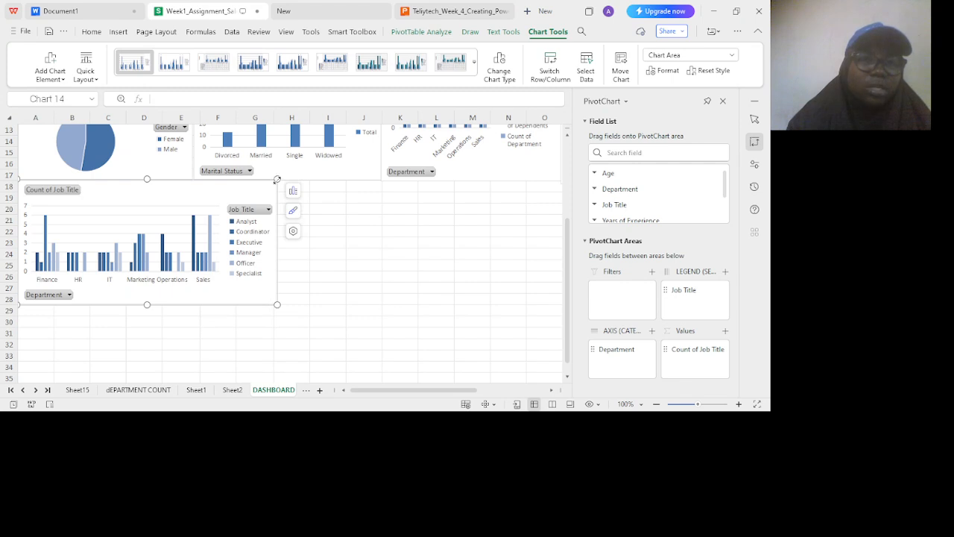
left_click_drag(276, 179, 225, 177)
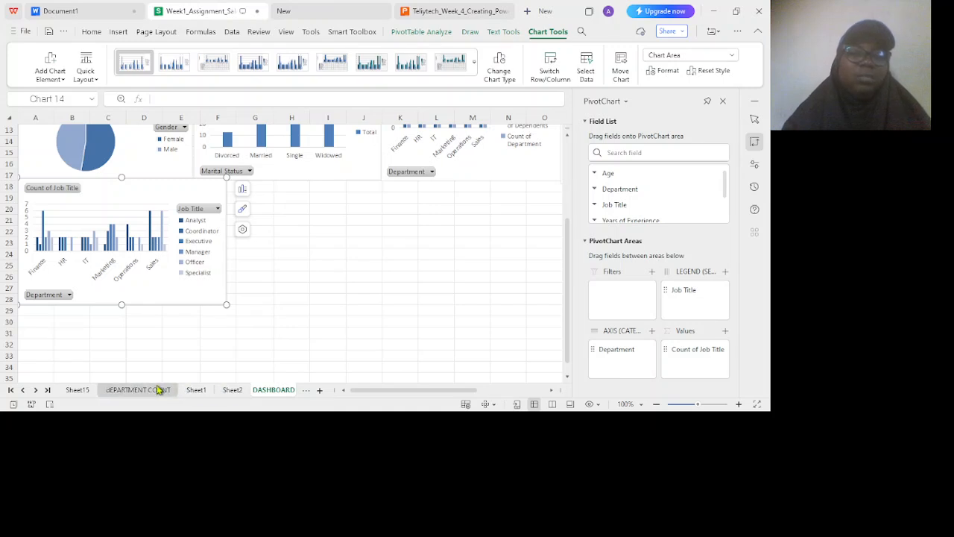
Look through the pivot sheets for another chart and copy the one on the Department by Gender sheet.
left_click(24, 390)
left_click(24, 391)
left_click(24, 391)
left_click(24, 390)
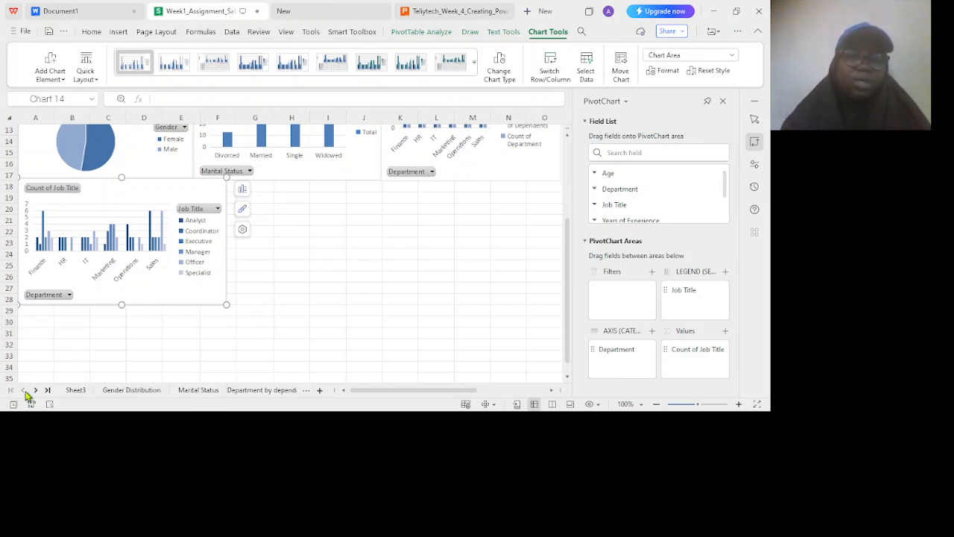
left_click(243, 391)
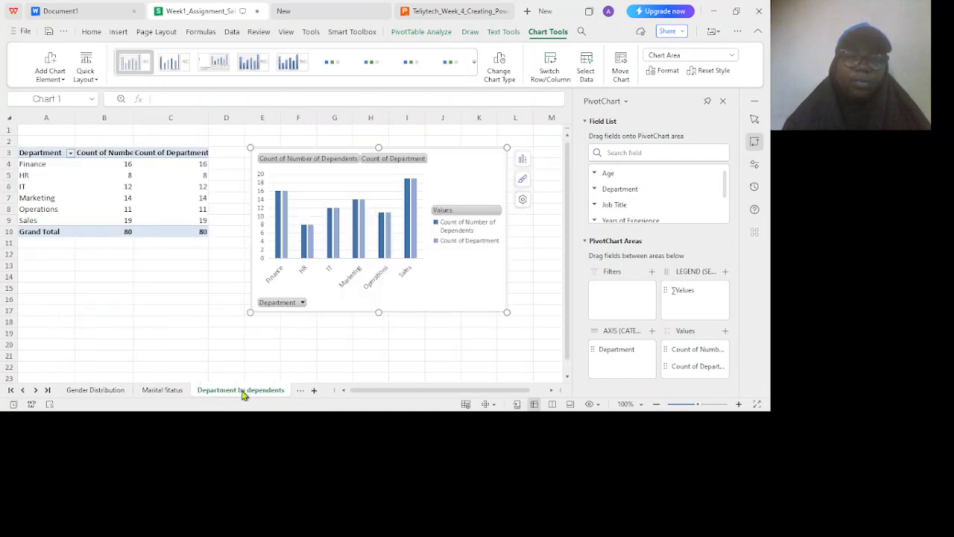
left_click(36, 391)
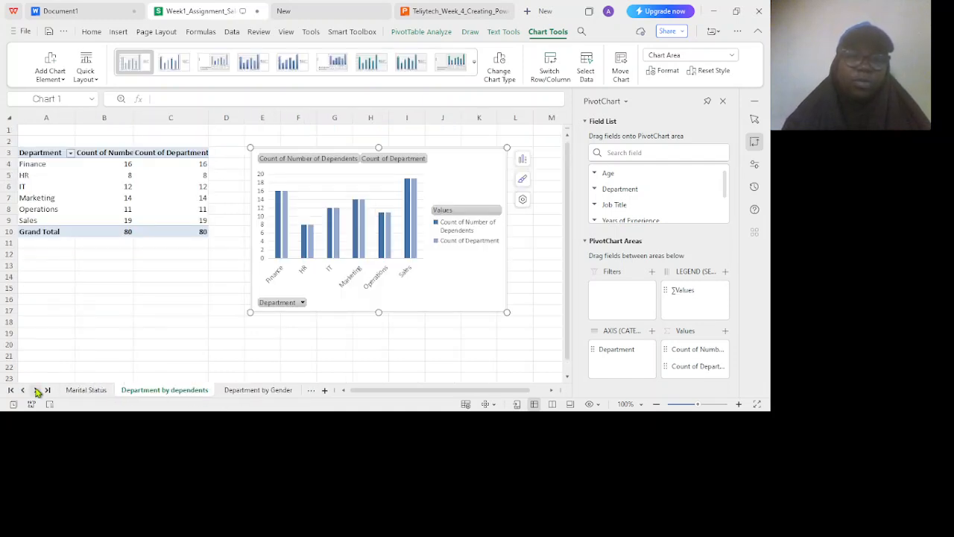
left_click(36, 390)
left_click(36, 390)
left_click(22, 390)
left_click(22, 390)
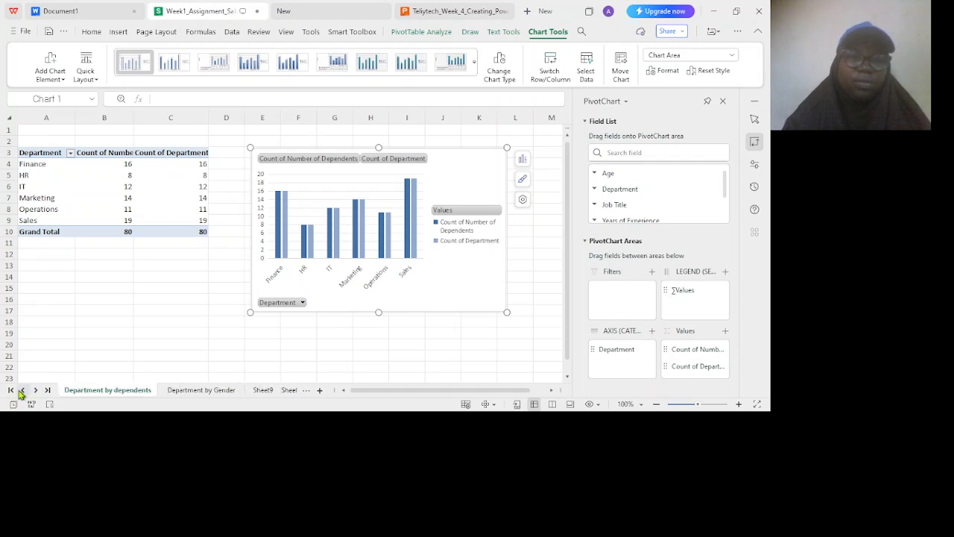
left_click(198, 390)
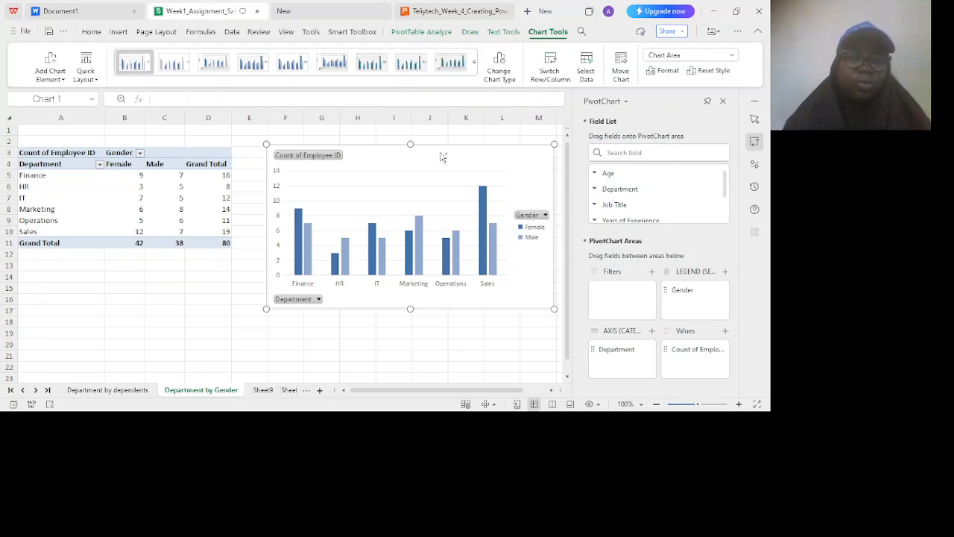
Paste the copied department by gender chart on the DASHBOARD sheet at I18, beside the job title chart.
left_click(37, 390)
left_click(38, 391)
left_click(37, 391)
left_click(37, 391)
left_click(37, 390)
left_click(37, 391)
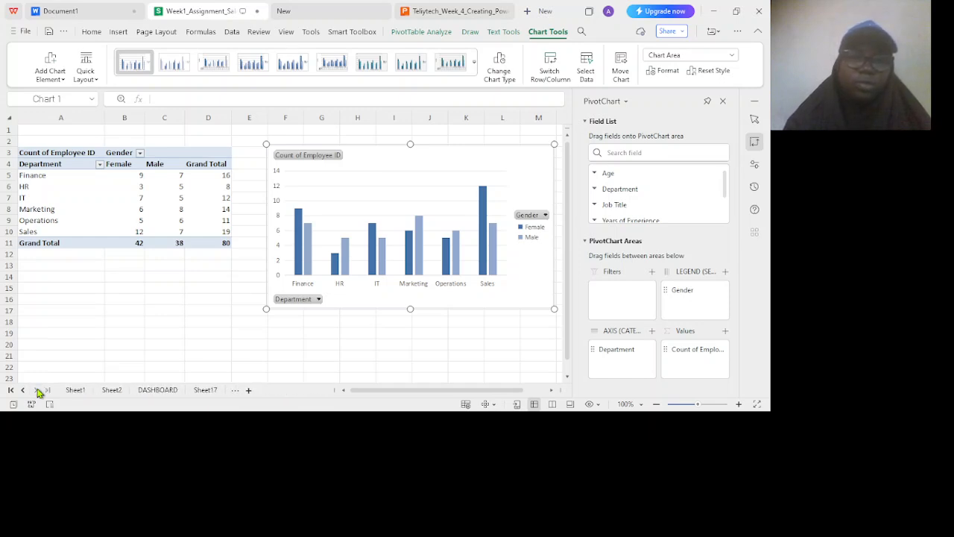
left_click(149, 395)
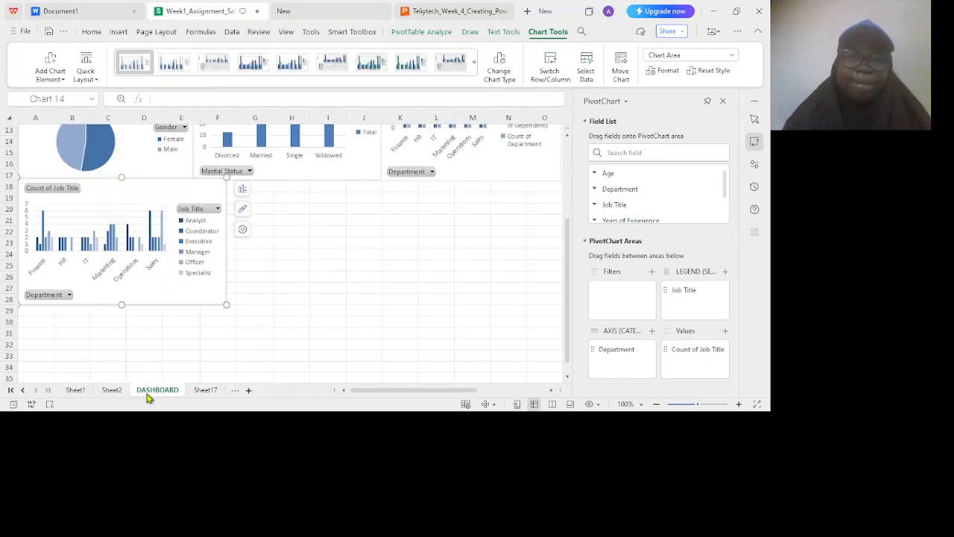
scroll(230, 292, "up", 4)
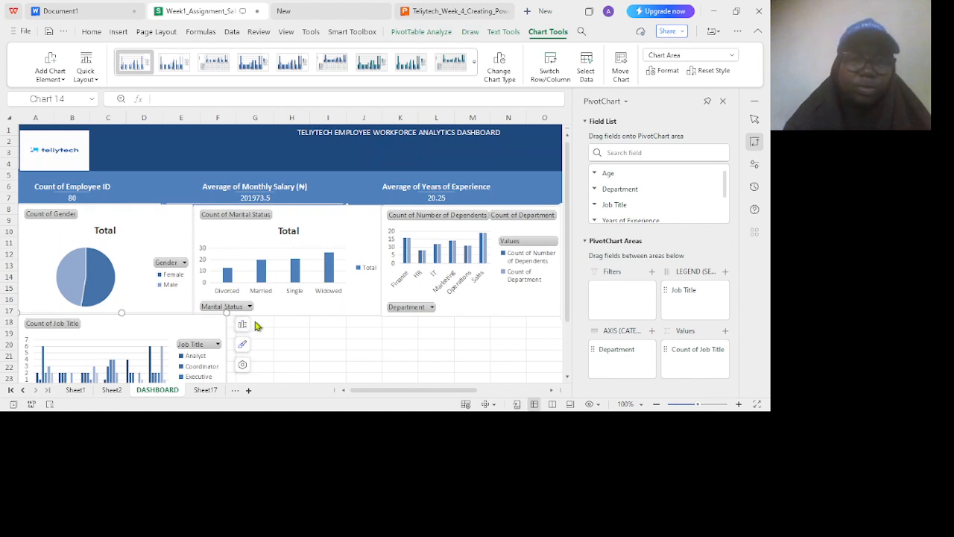
key("ctrl+v")
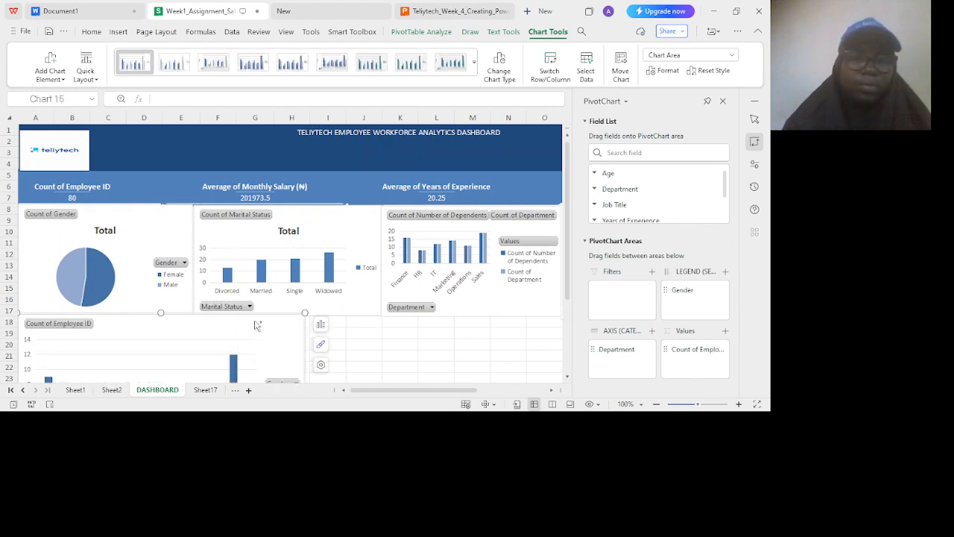
key("ctrl+z")
left_click(342, 326)
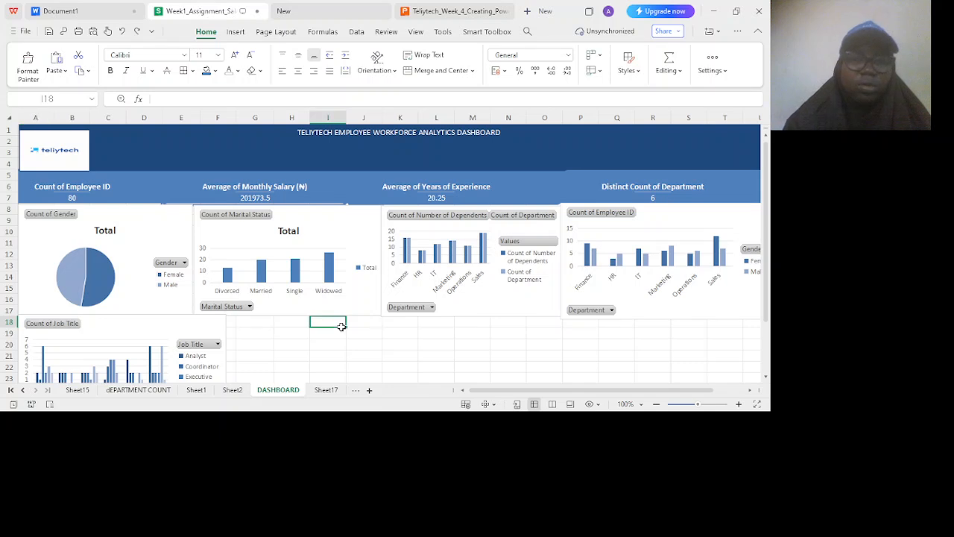
key("ctrl+v")
left_click_drag(308, 314, 262, 321)
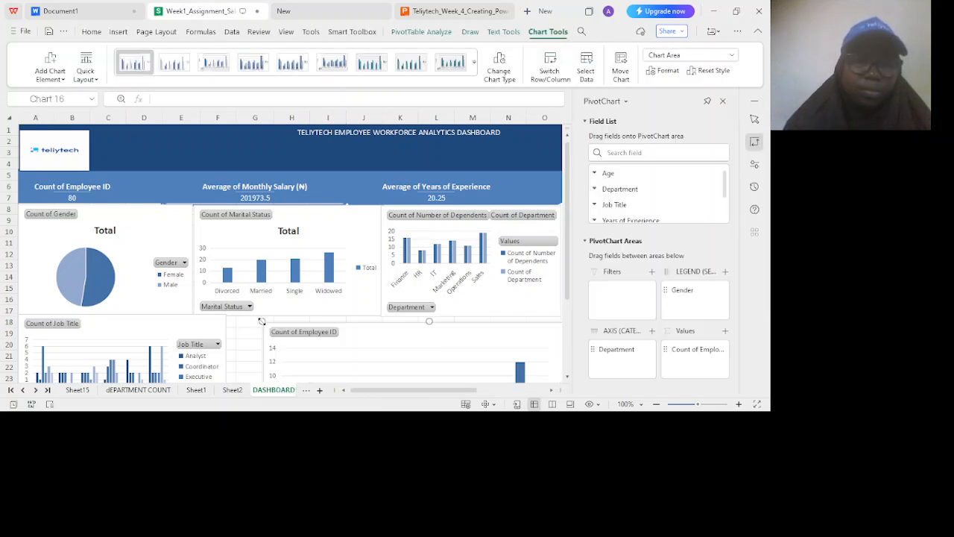
Narrow the job title chart to columns A to E, in line with the gender pie chart above it.
left_click(218, 317)
left_click_drag(225, 313, 192, 314)
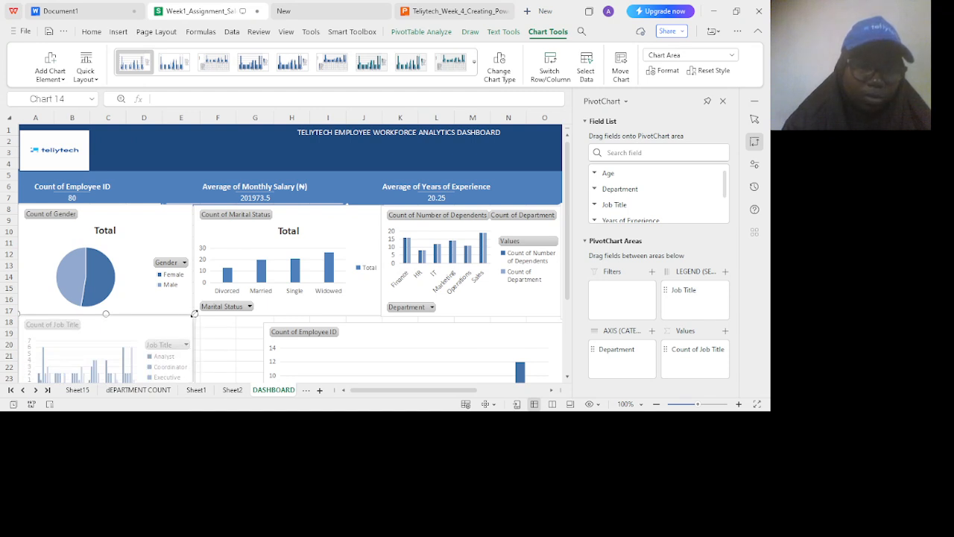
left_click_drag(195, 314, 194, 314)
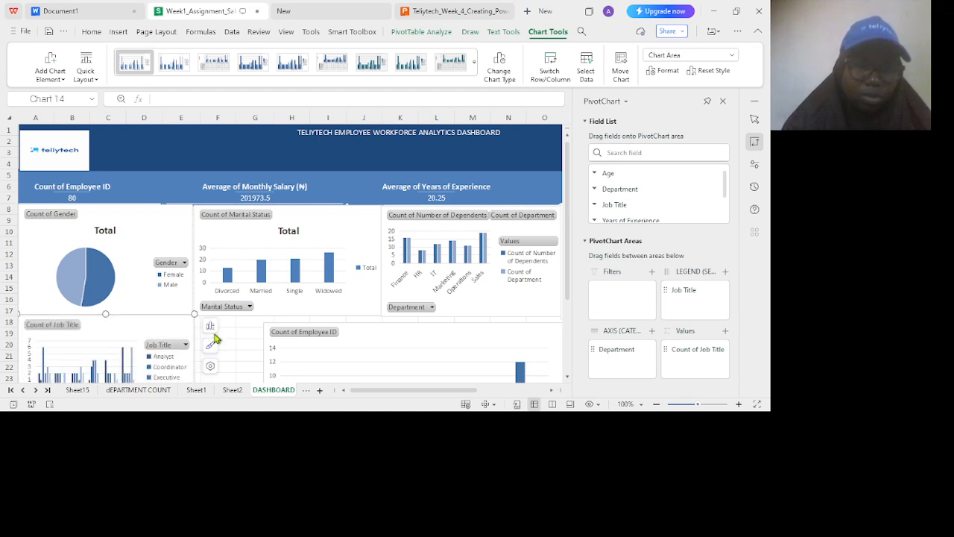
Fit the pasted department by gender chart to columns F to J and rows 18 to 28, against the job title chart.
left_click(270, 328)
left_click_drag(263, 322, 192, 314)
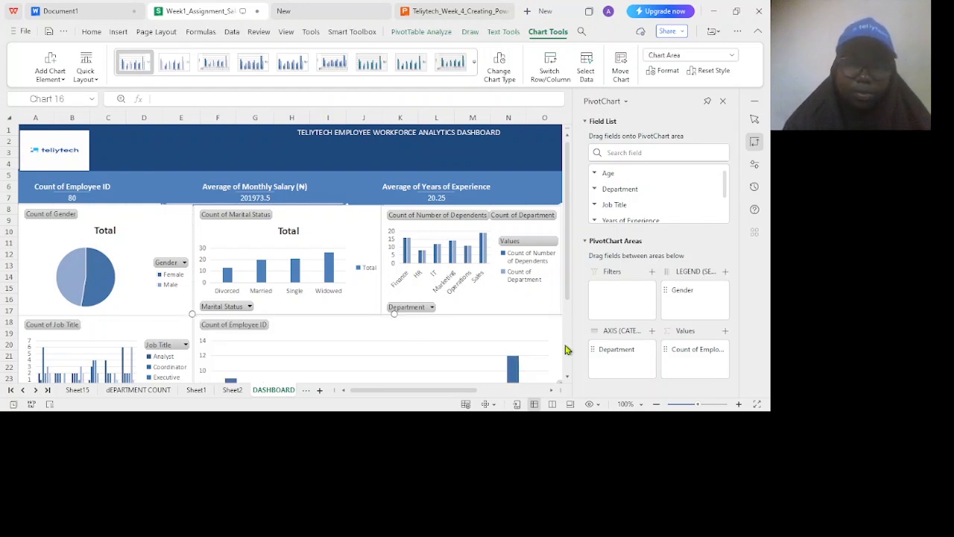
scroll(566, 381, "down", 4)
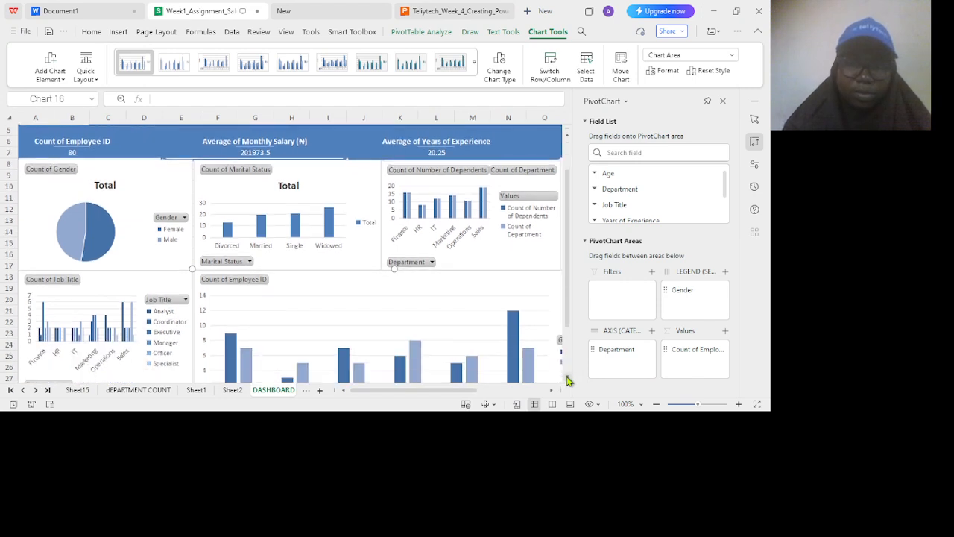
scroll(566, 381, "down", 1)
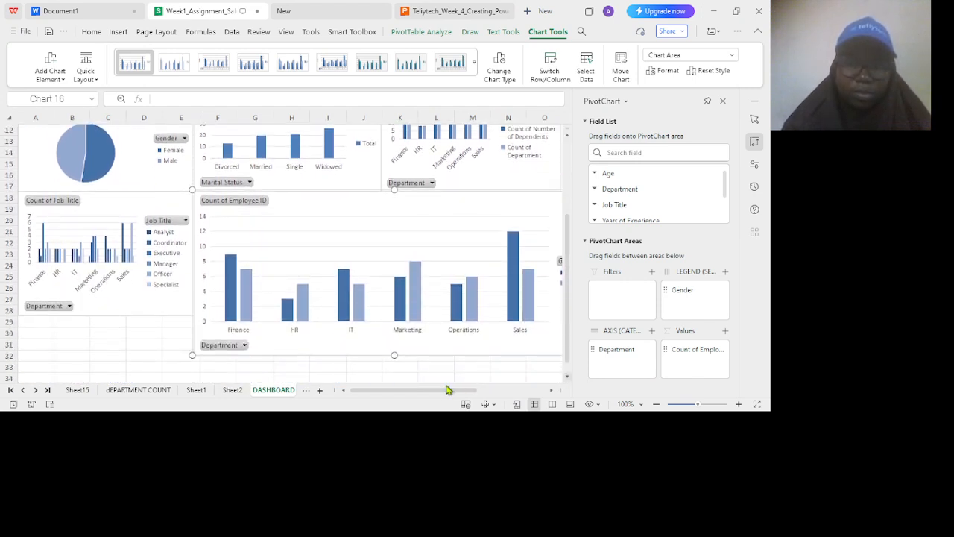
left_click_drag(481, 393, 510, 393)
left_click_drag(452, 354, 237, 308)
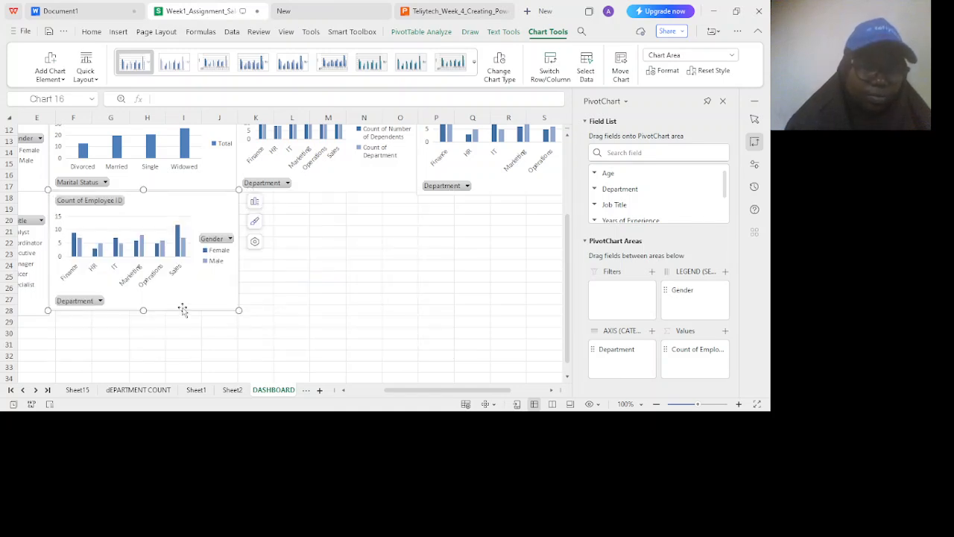
left_click_drag(143, 309, 142, 315)
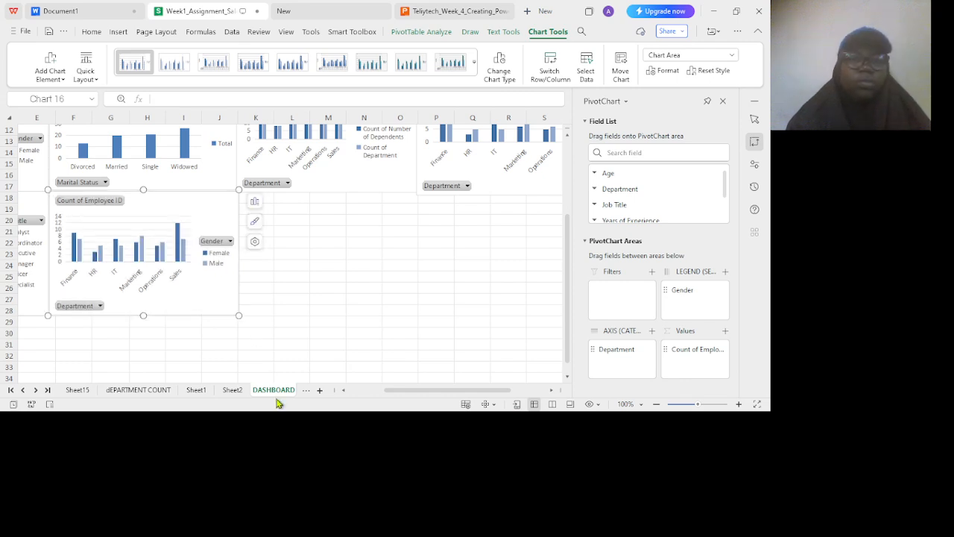
Copy the job title by department chart from Sheet9 again.
left_click(26, 391)
left_click(26, 390)
left_click(26, 391)
left_click(26, 390)
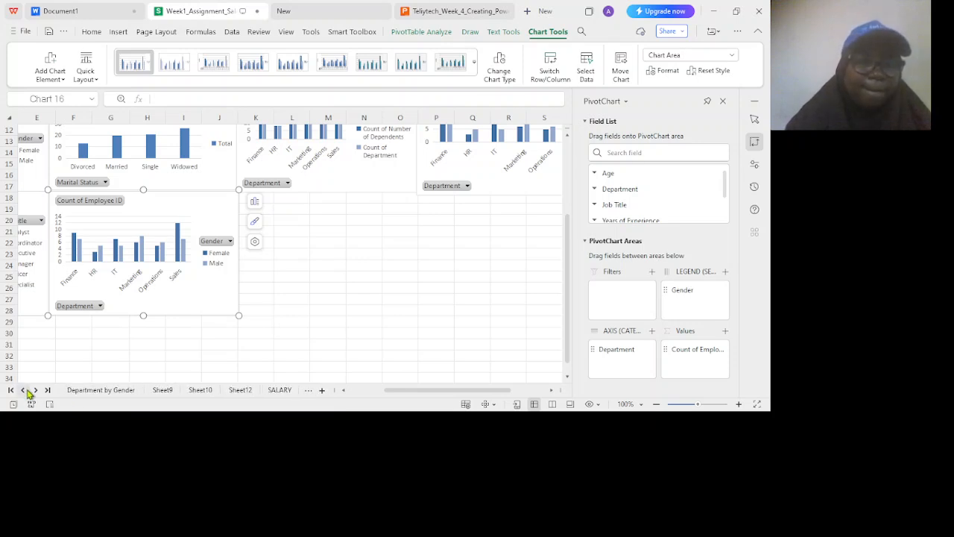
left_click(161, 390)
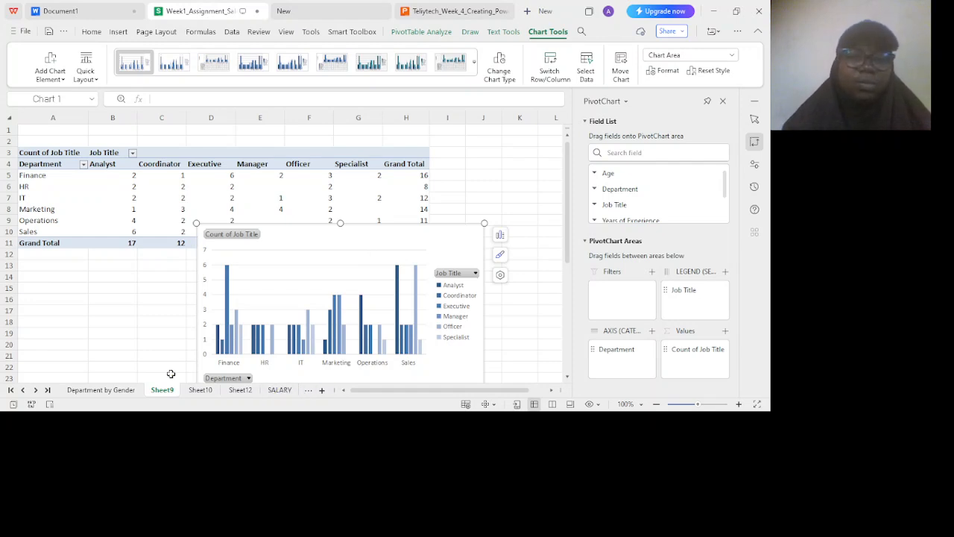
Paste the copied job title chart at K18 on the DASHBOARD sheet, below the number of dependents chart.
left_click(36, 391)
left_click(35, 391)
left_click(36, 391)
left_click(35, 391)
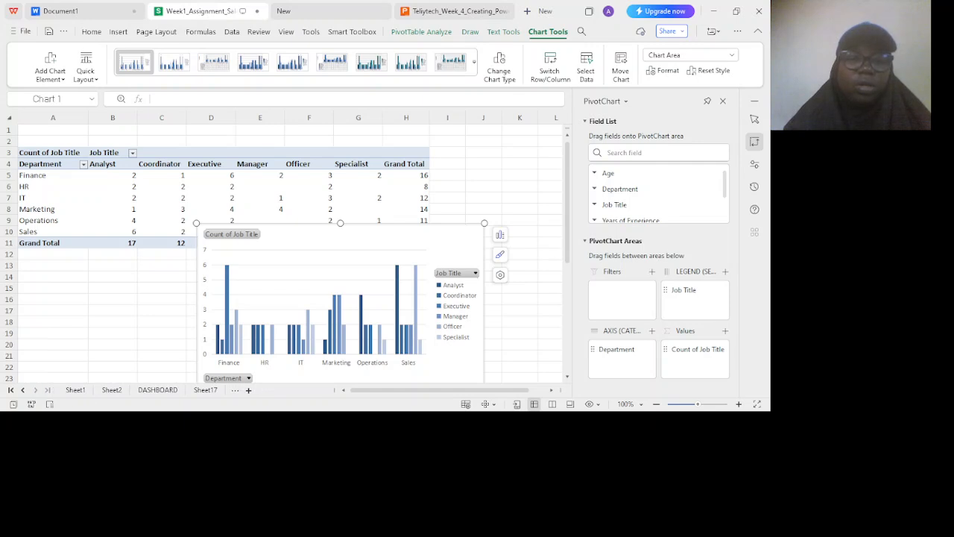
left_click(164, 395)
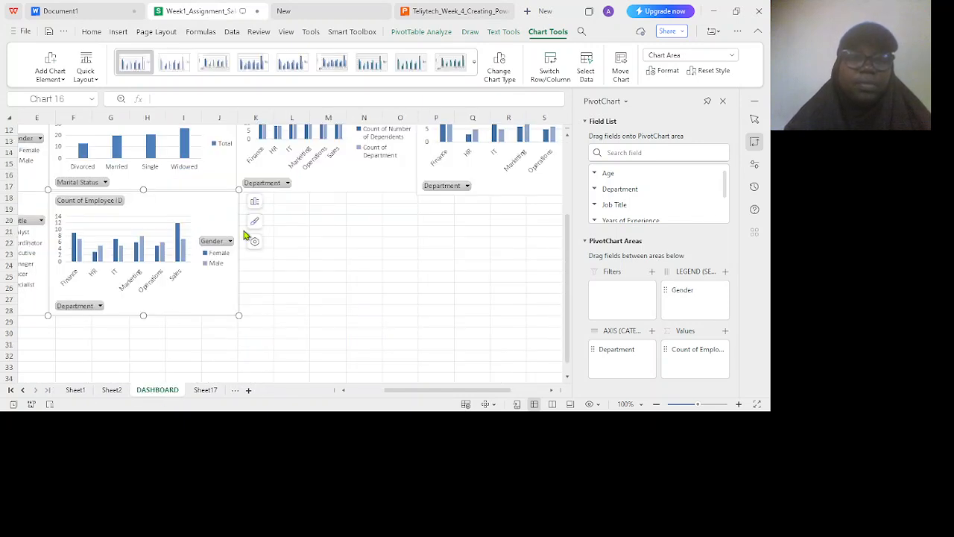
left_click(269, 198)
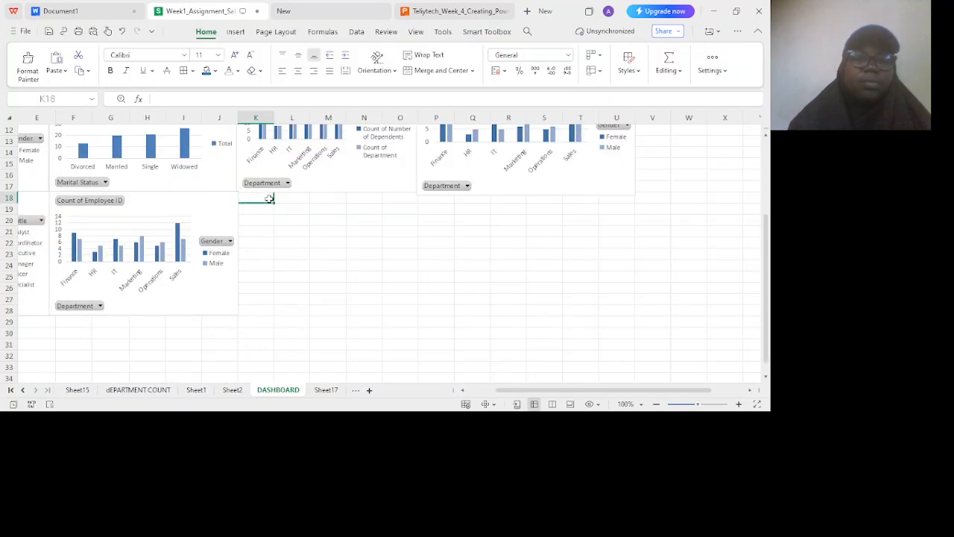
key("ctrl+v")
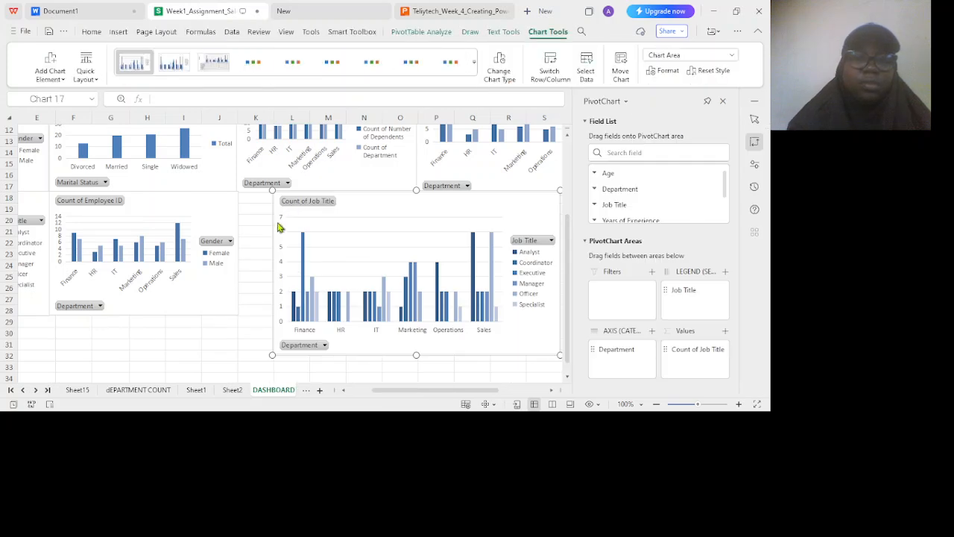
Fit the second job title chart to columns K to O and rows 18 to 28.
left_click_drag(272, 355, 236, 316)
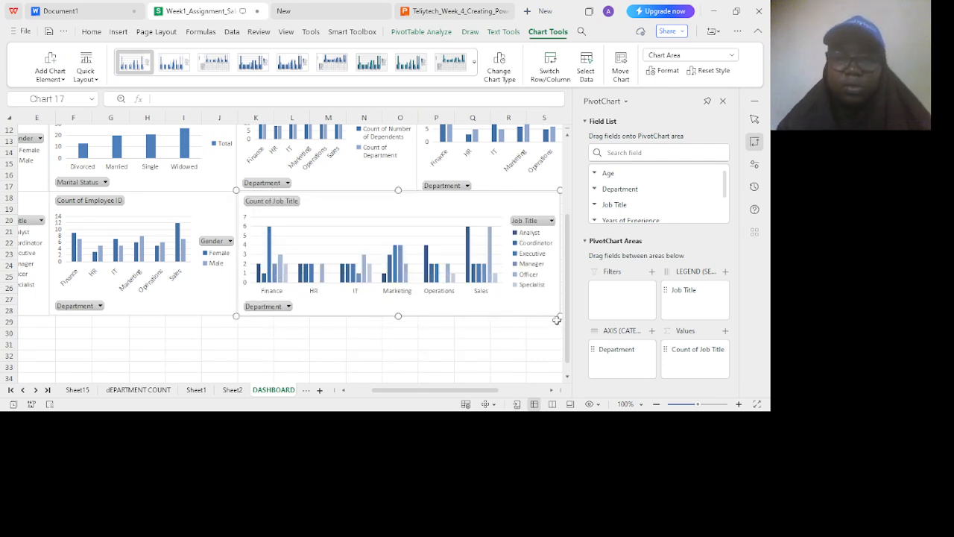
left_click_drag(561, 316, 418, 316)
left_click(383, 379)
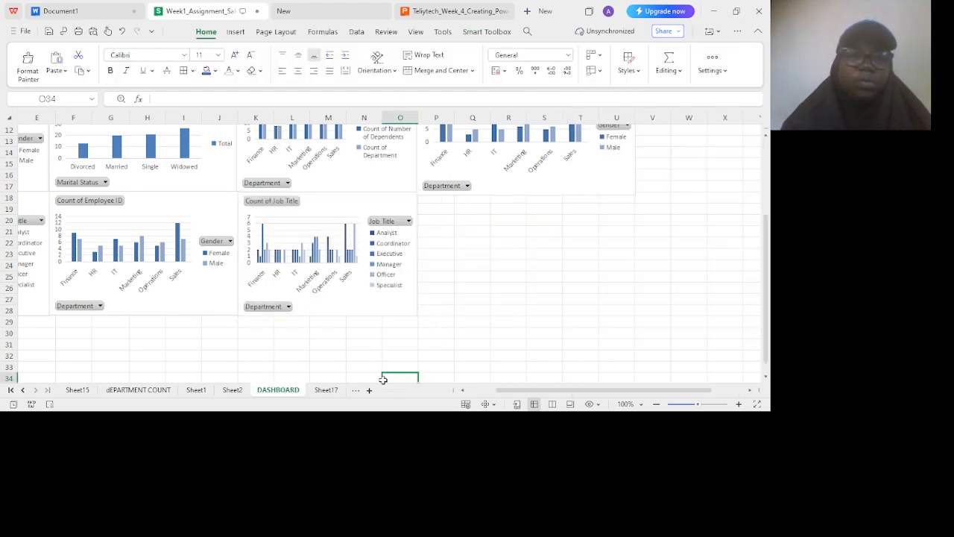
Copy the average years of experience by job title chart from Sheet10.
left_click(23, 390)
left_click(23, 390)
left_click(24, 390)
left_click(23, 390)
left_click(23, 389)
left_click(167, 393)
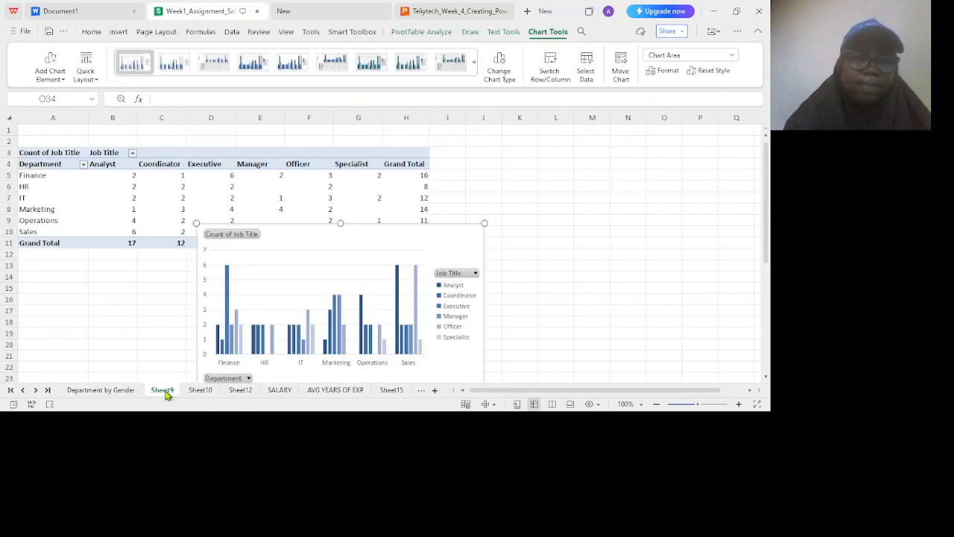
left_click(197, 392)
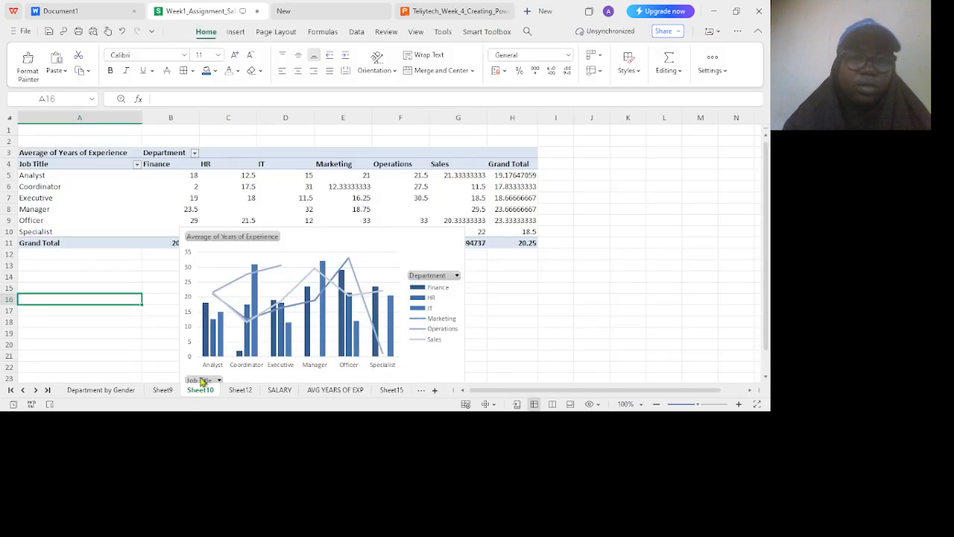
left_click(346, 241)
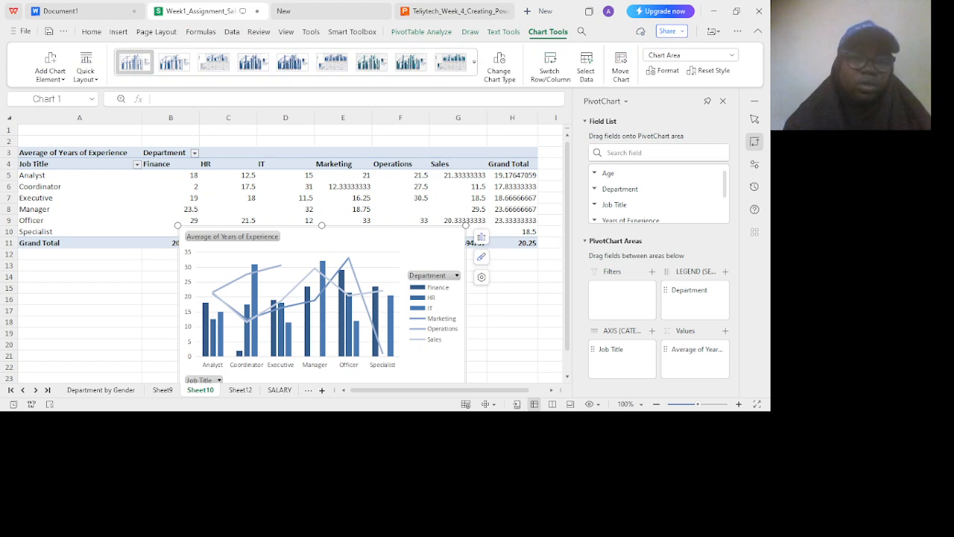
On the DASHBOARD sheet, shorten the first row's department by gender chart so its lower edge ends at row 17.
left_click(35, 390)
left_click(35, 390)
left_click(35, 390)
left_click(36, 390)
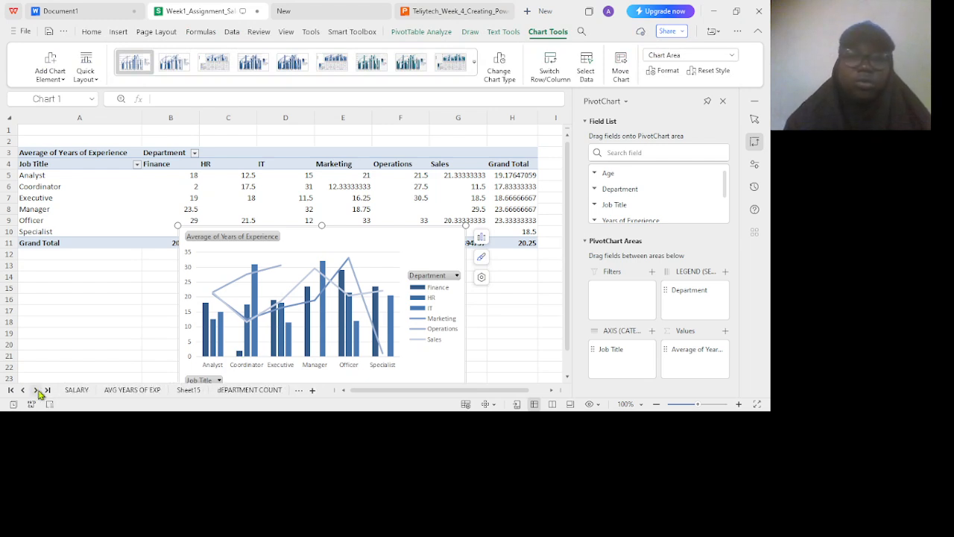
left_click(35, 390)
left_click(35, 389)
left_click(35, 390)
left_click(149, 390)
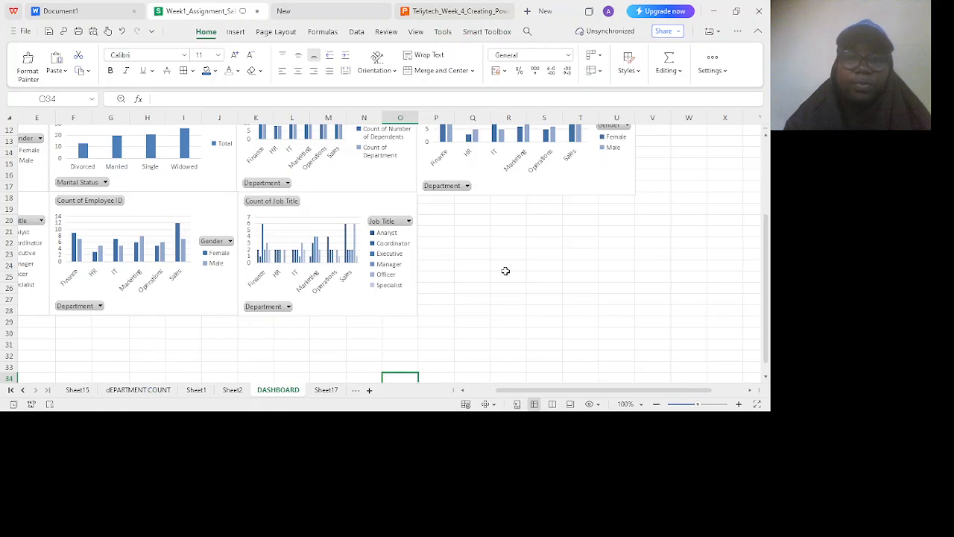
left_click(439, 207)
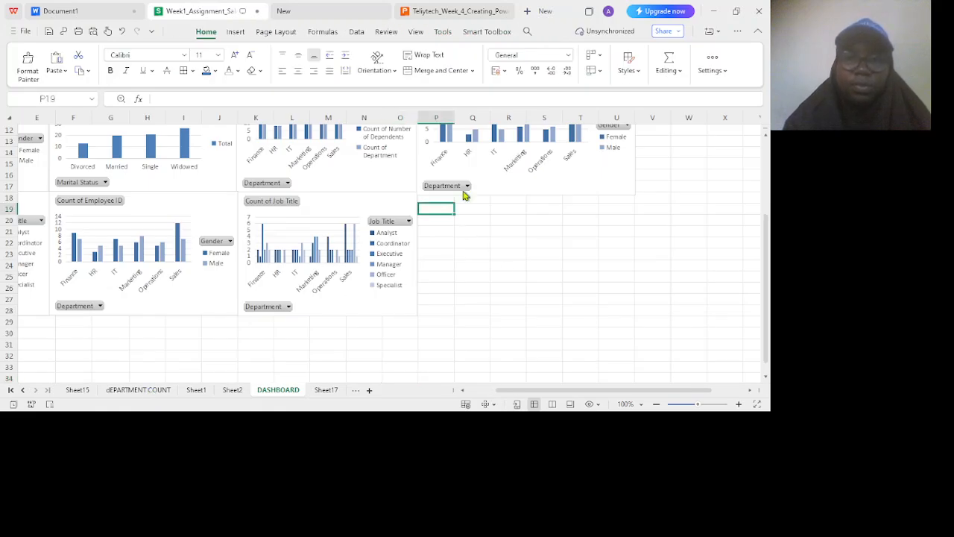
left_click(499, 187)
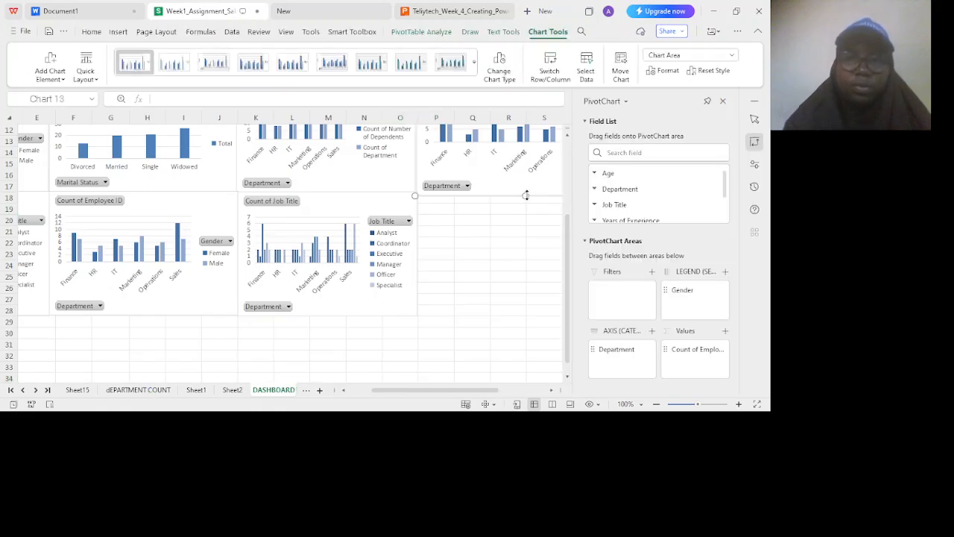
left_click_drag(526, 194, 527, 192)
Paste the average years of experience chart in the second chart row and fit it to columns P to U, rows 18 to 28.
left_click(468, 201)
key("ctrl+v")
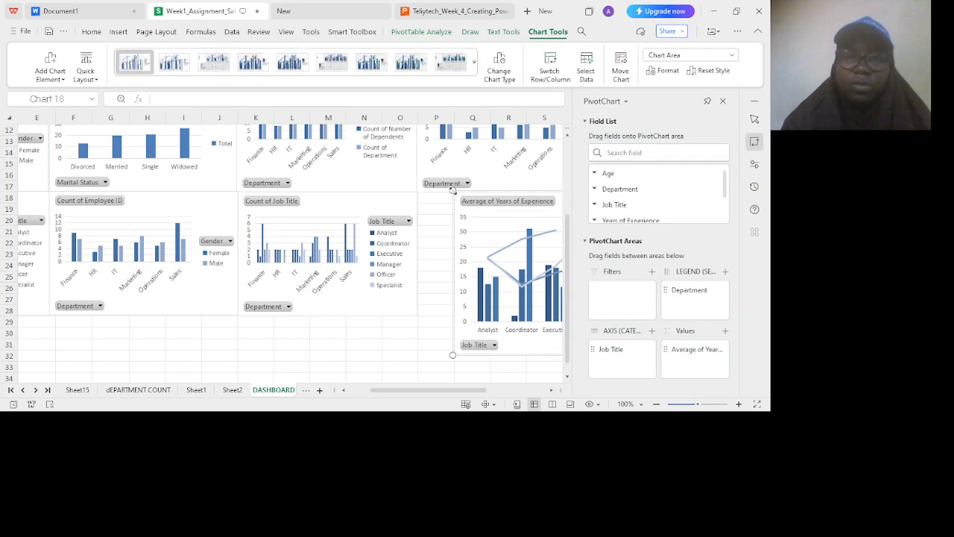
left_click_drag(452, 190, 418, 193)
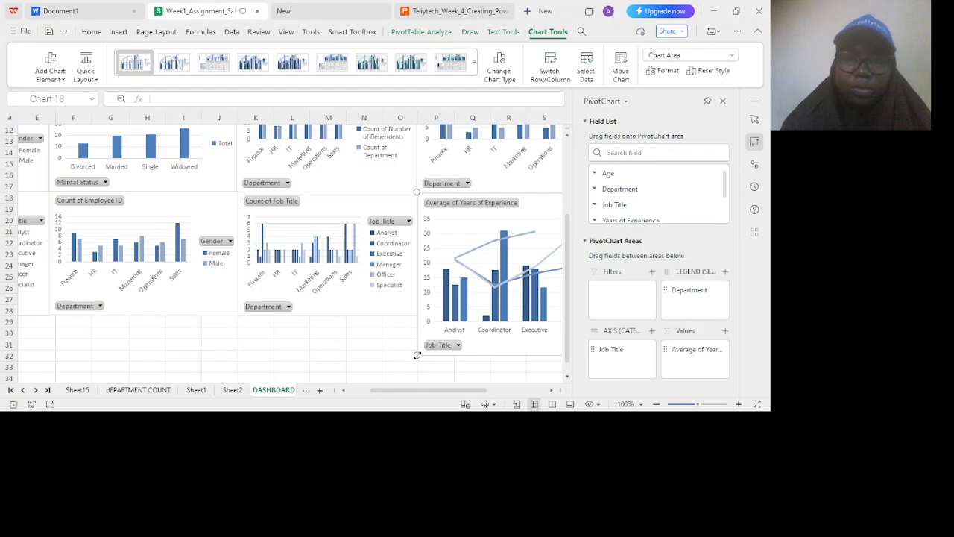
left_click_drag(417, 355, 418, 317)
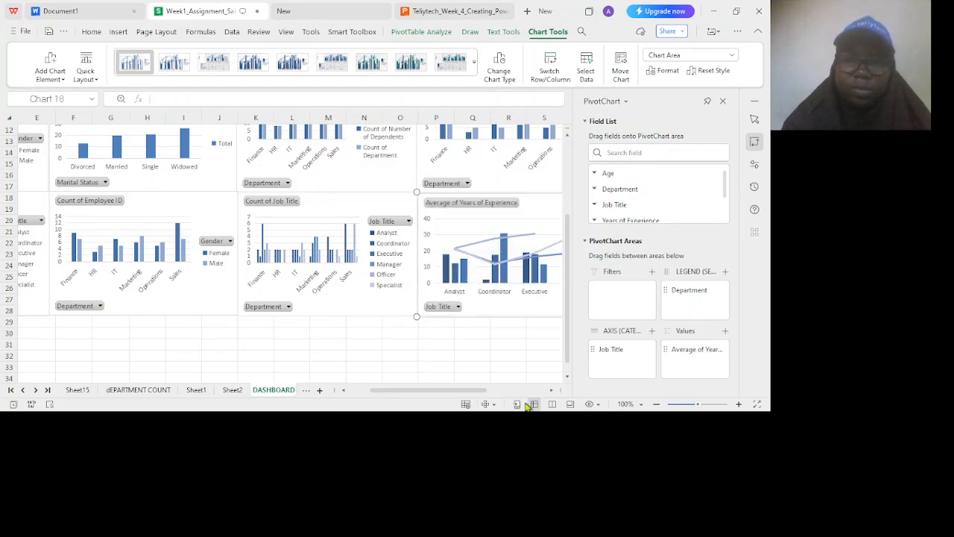
left_click(551, 390)
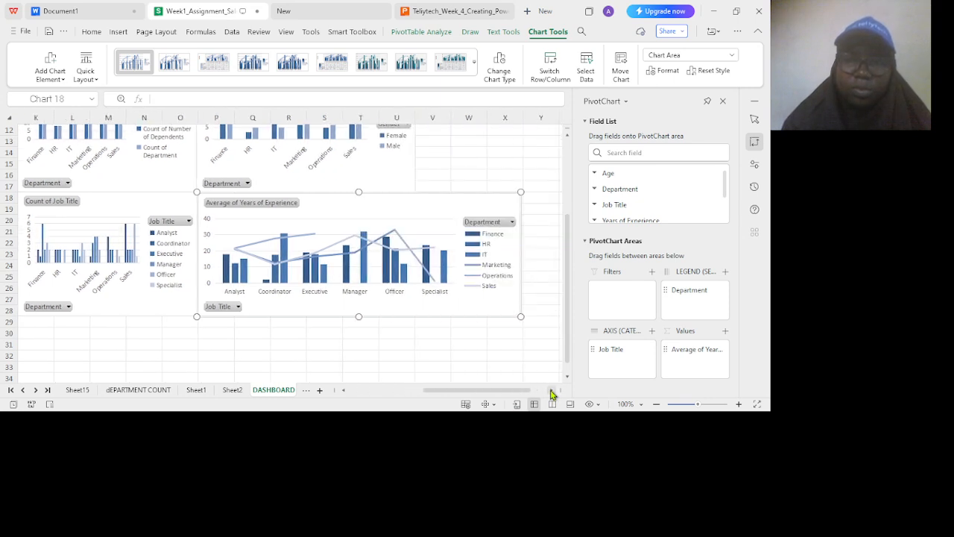
left_click_drag(521, 316, 416, 319)
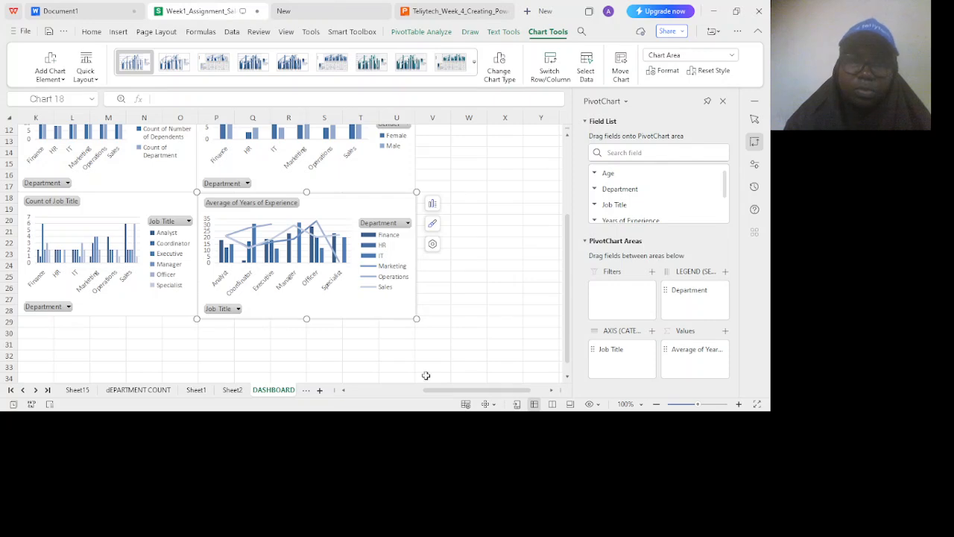
Close the PivotChart pane to give the dashboard more room.
left_click_drag(441, 394, 296, 394)
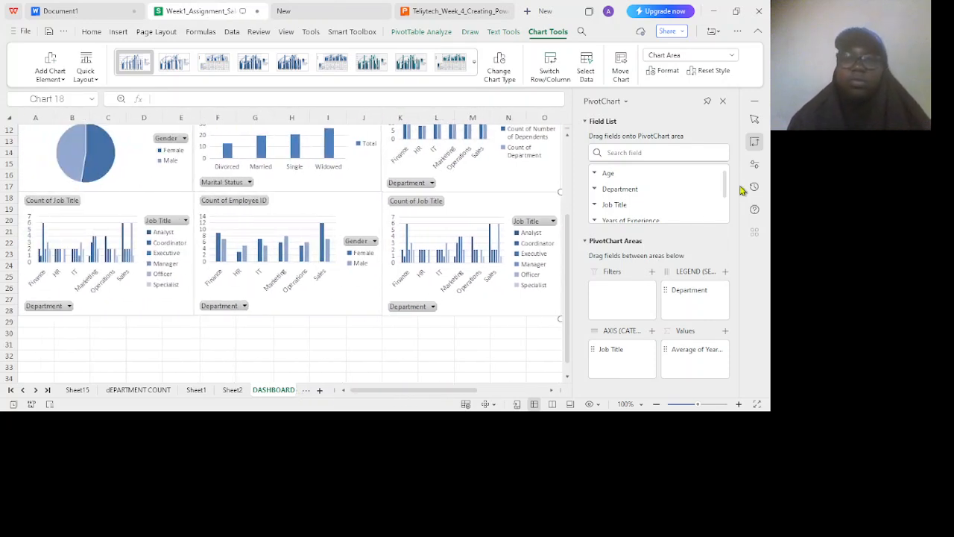
left_click(722, 101)
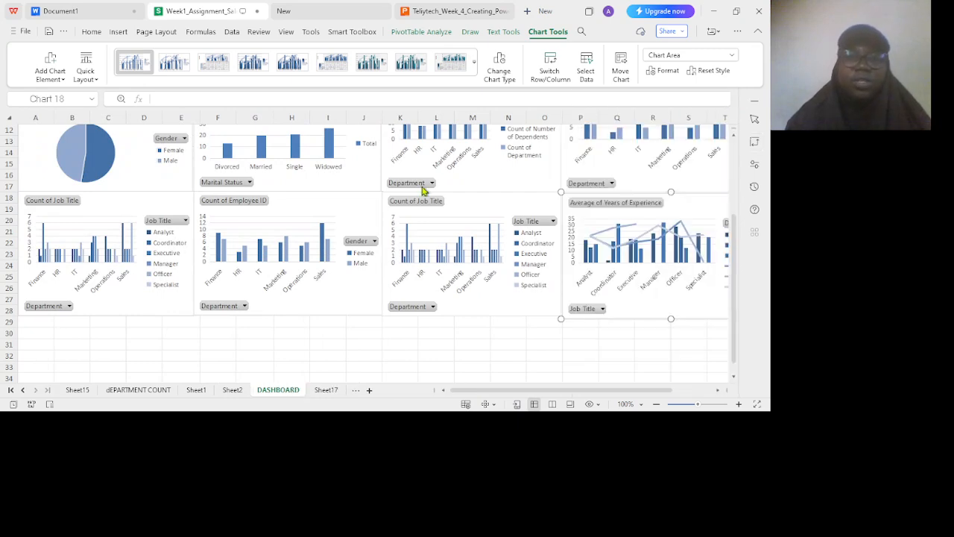
Review the whole dashboard, from the title banner and KPI cards down to the second chart row.
scroll(422, 187, "up", 4)
scroll(421, 187, "down", 5)
scroll(421, 187, "up", 5)
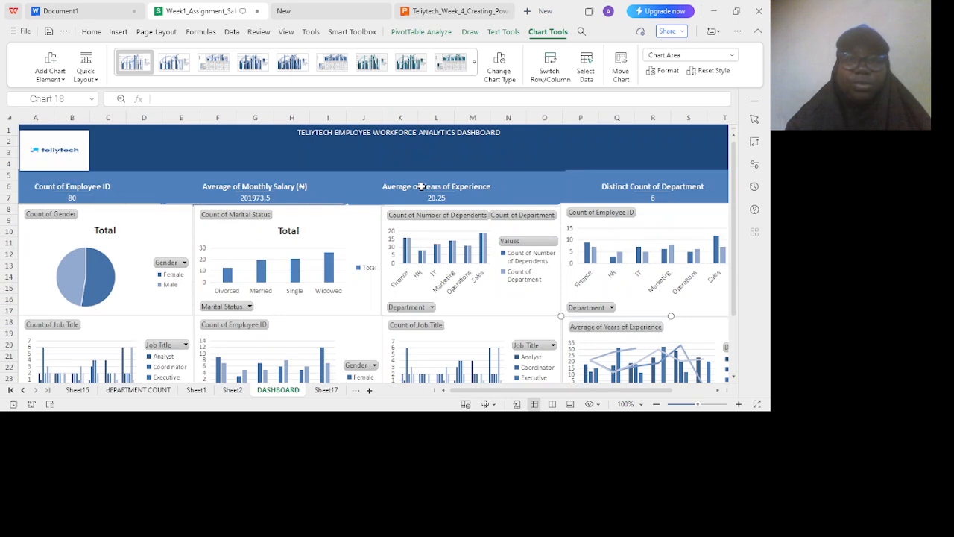
scroll(421, 187, "down", 12)
scroll(421, 187, "up", 7)
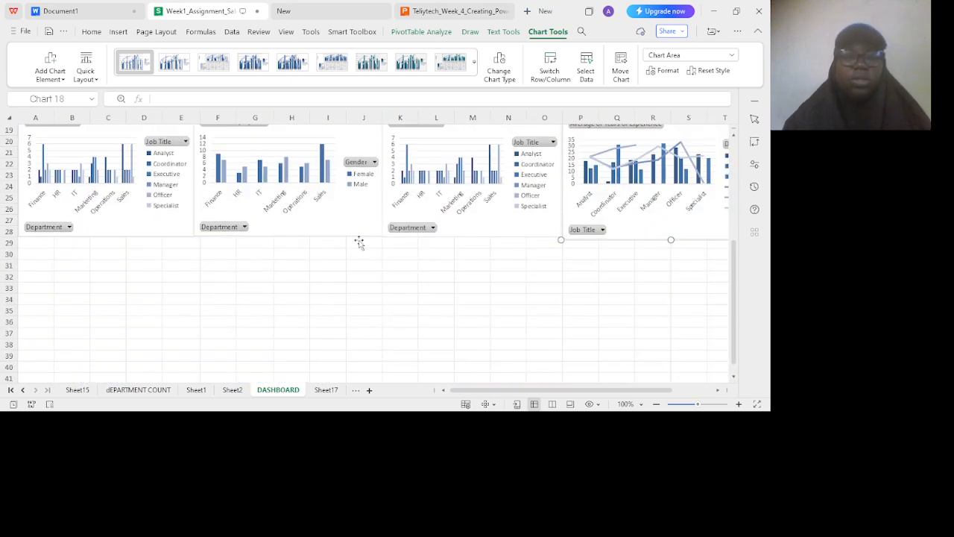
Look through the source sheets from Sheet10 to Sheet17, including SALARY, AVG YEARS OF EXP and dEPARTMENT COUNT.
left_click(23, 390)
left_click(23, 389)
left_click(22, 390)
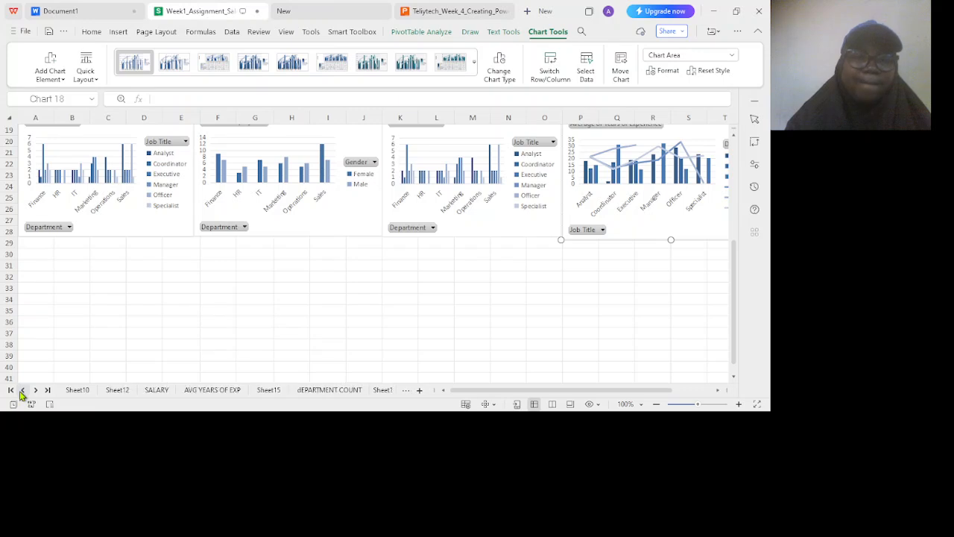
left_click(22, 390)
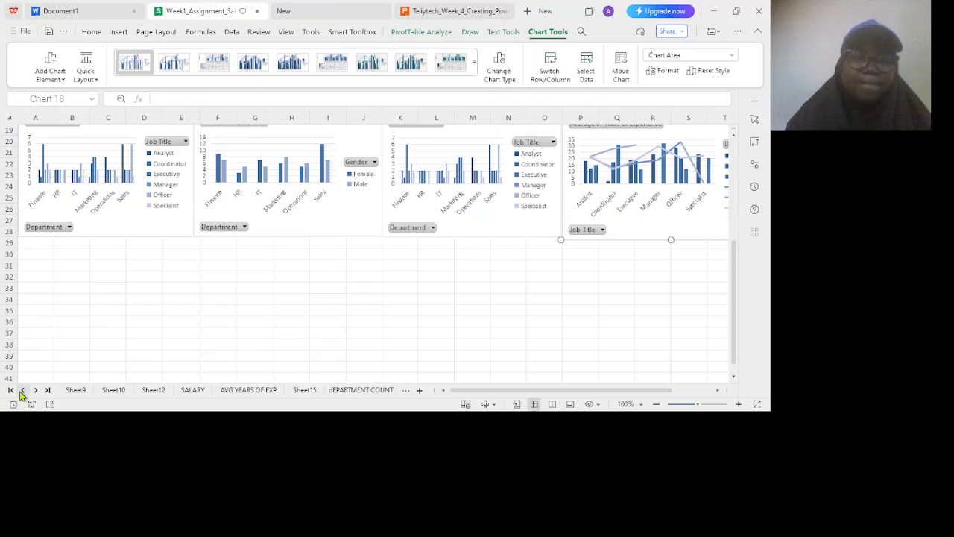
left_click(115, 390)
left_click(153, 390)
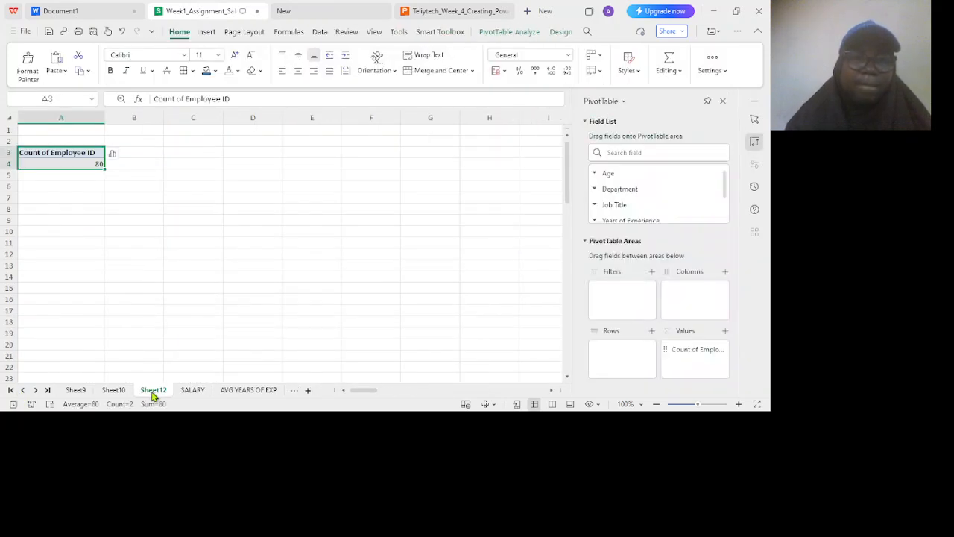
left_click(192, 389)
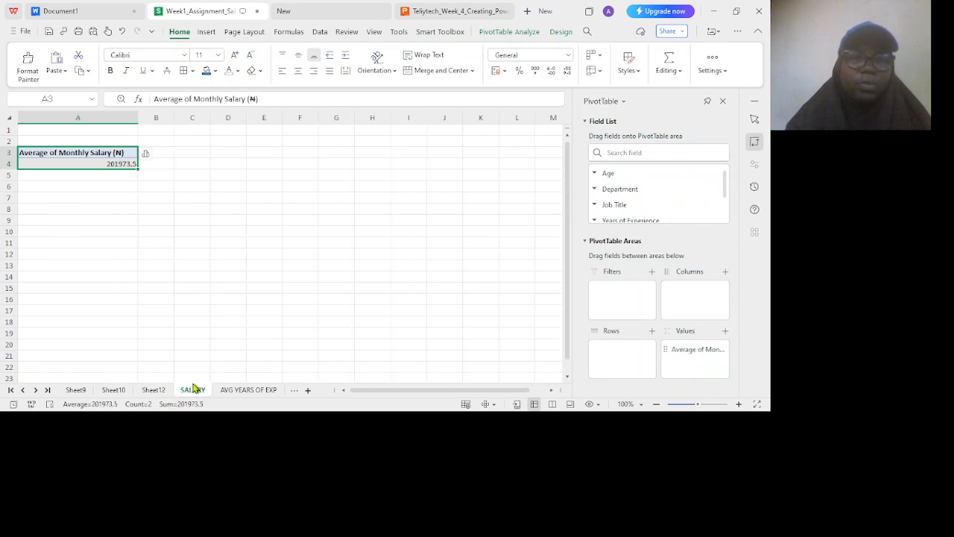
left_click(239, 390)
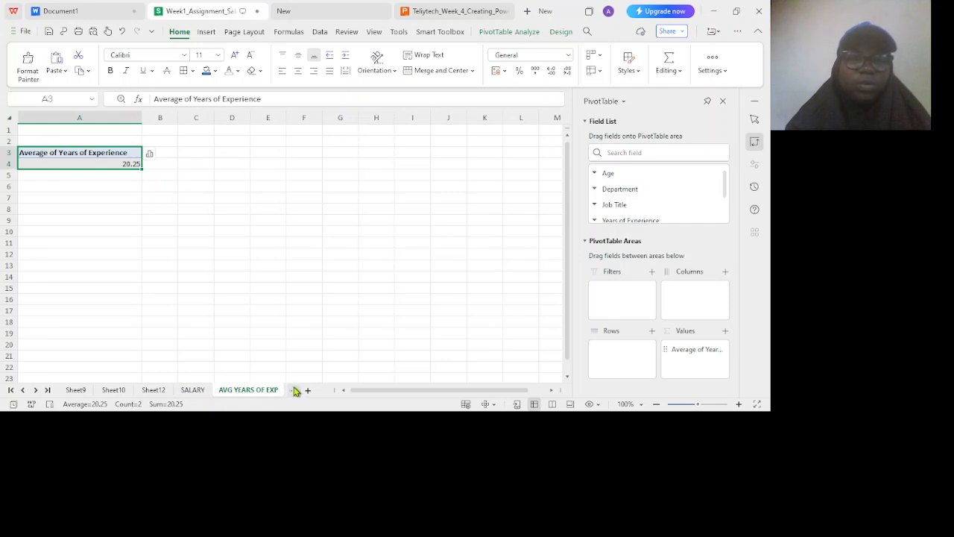
left_click(37, 390)
left_click(38, 390)
left_click(37, 390)
left_click(38, 390)
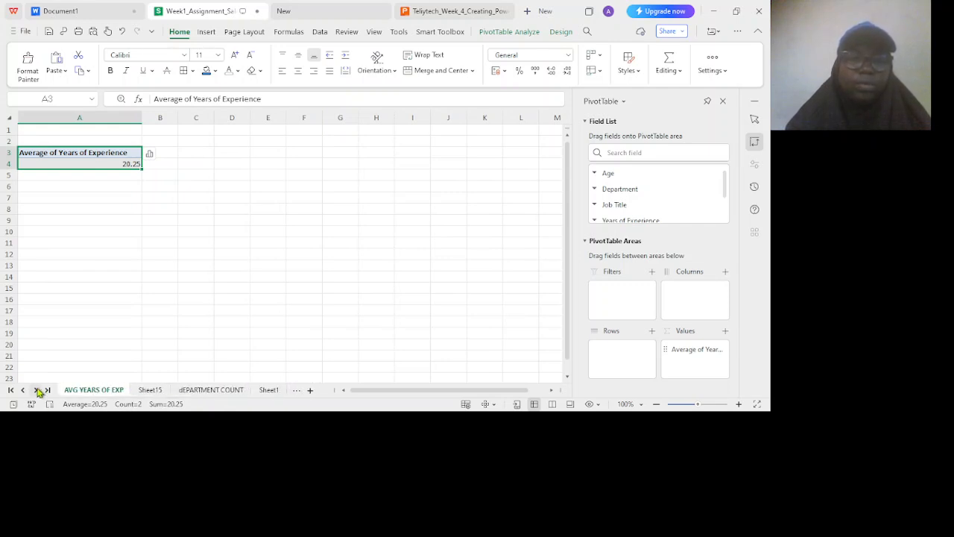
left_click(147, 390)
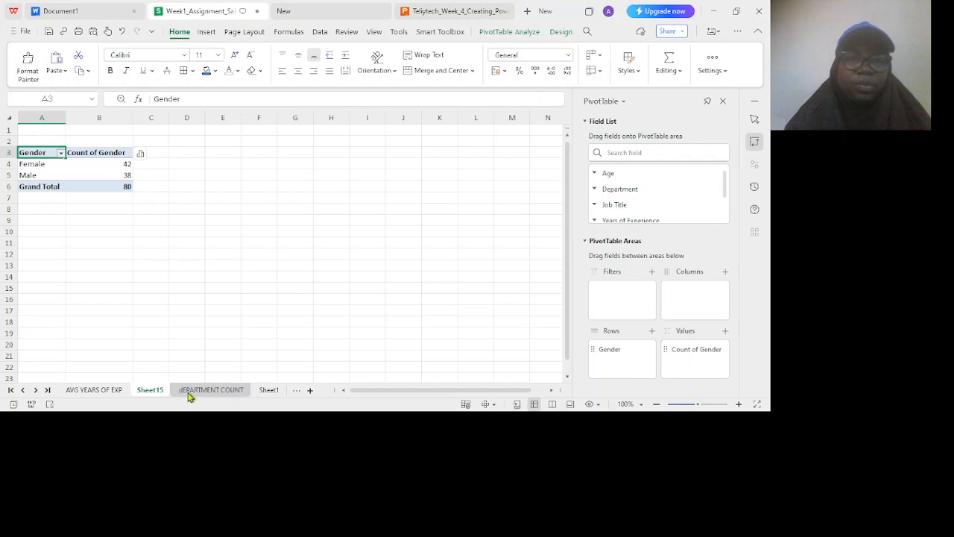
left_click(191, 389)
left_click(273, 390)
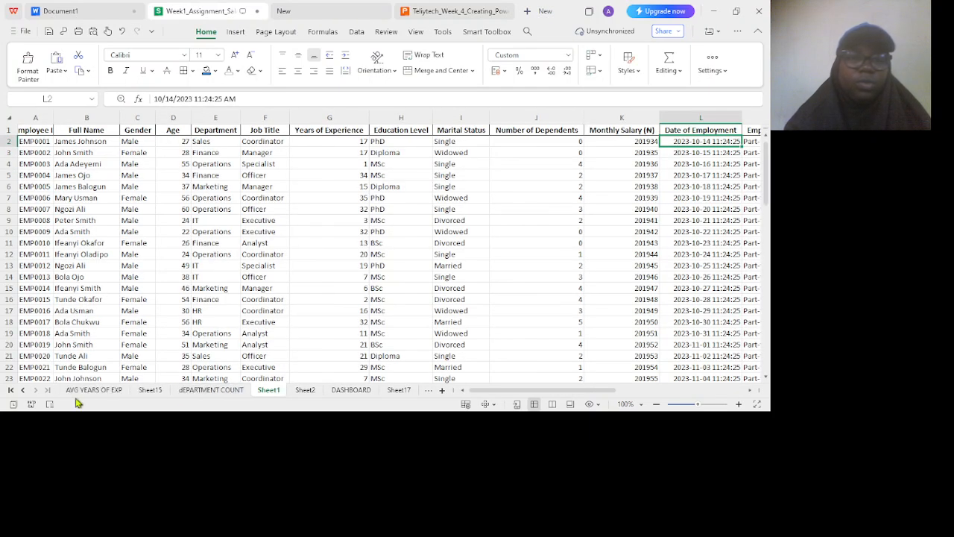
left_click(305, 389)
left_click(395, 390)
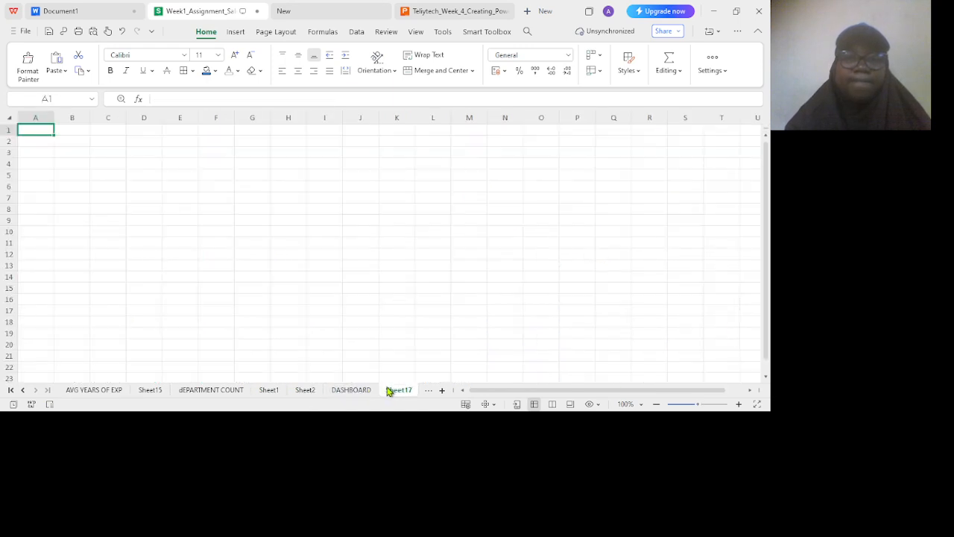
On the DASHBOARD sheet, shorten the title banner to about 0.68 in high and the logo to match its lower edge.
left_click(357, 390)
scroll(255, 323, "up", 6)
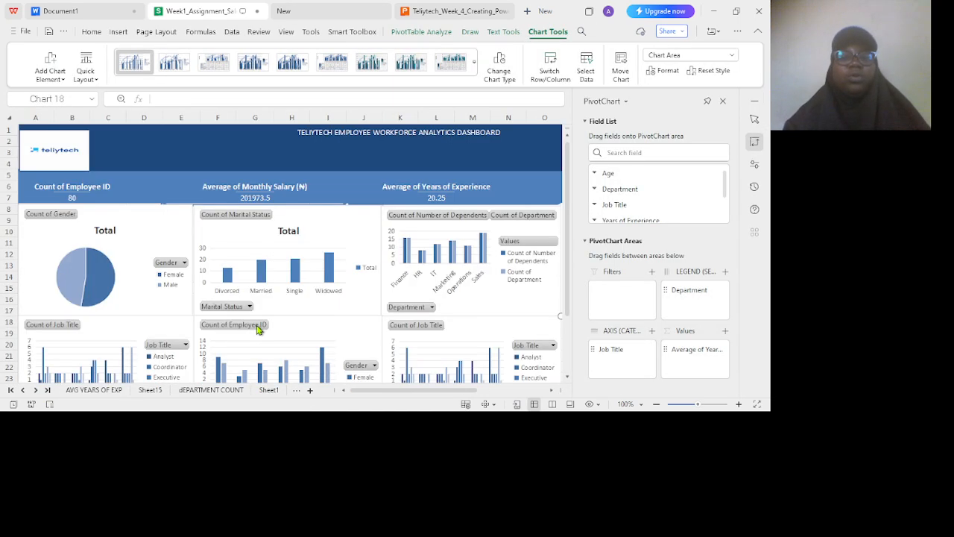
scroll(256, 324, "down", 1)
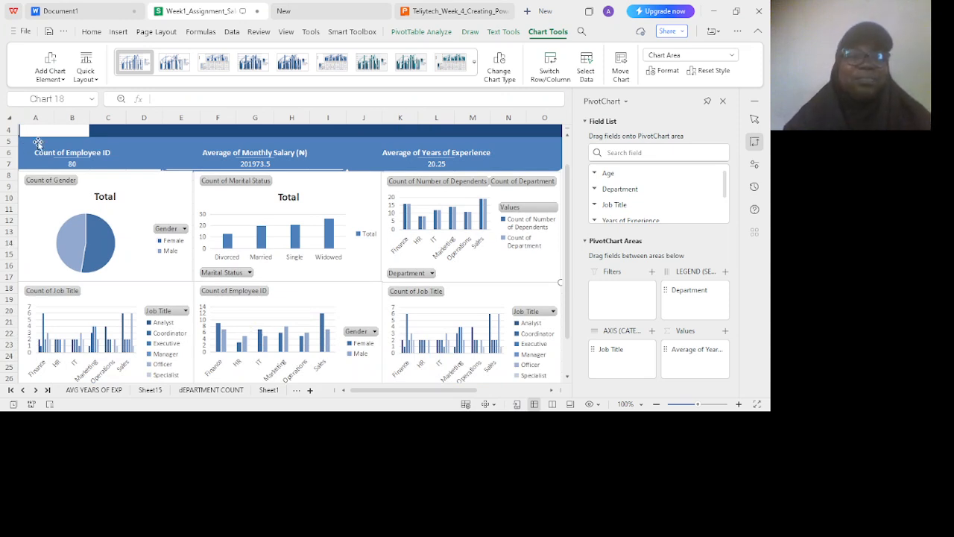
left_click(139, 154)
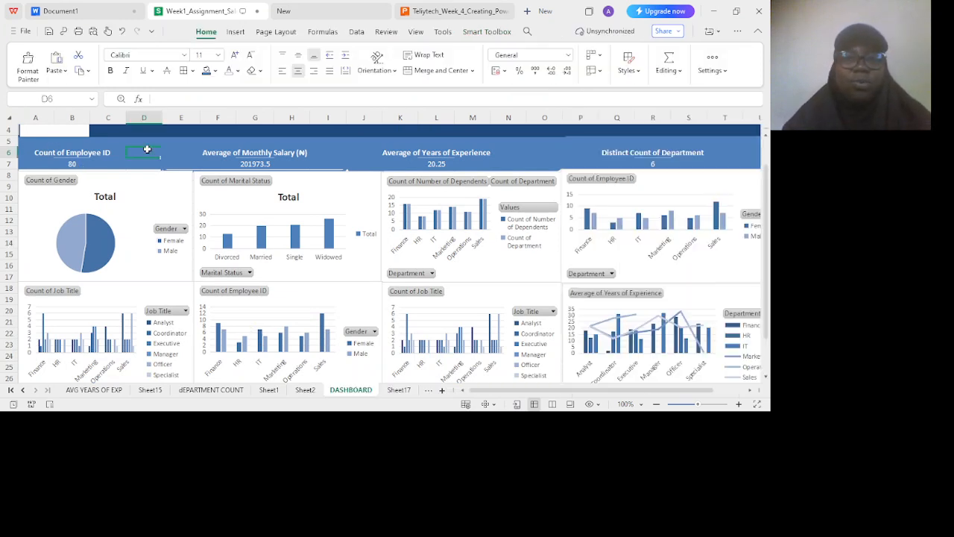
left_click(92, 131)
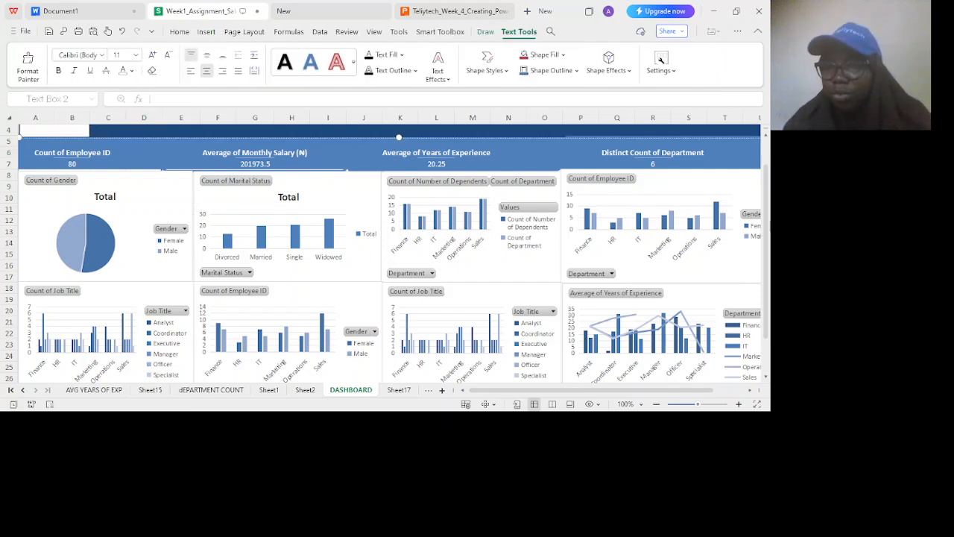
scroll(767, 221, "up", 1)
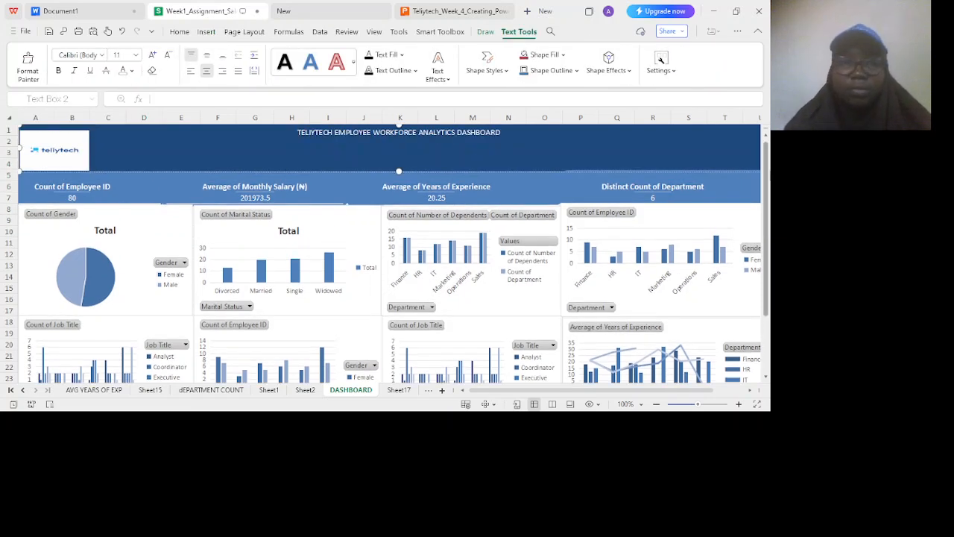
left_click_drag(398, 168, 403, 163)
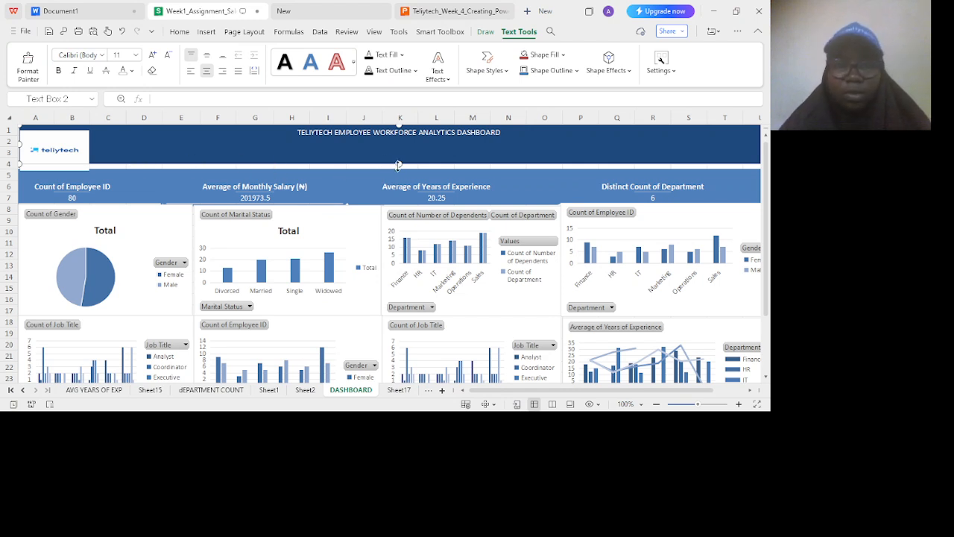
left_click_drag(400, 163, 399, 161)
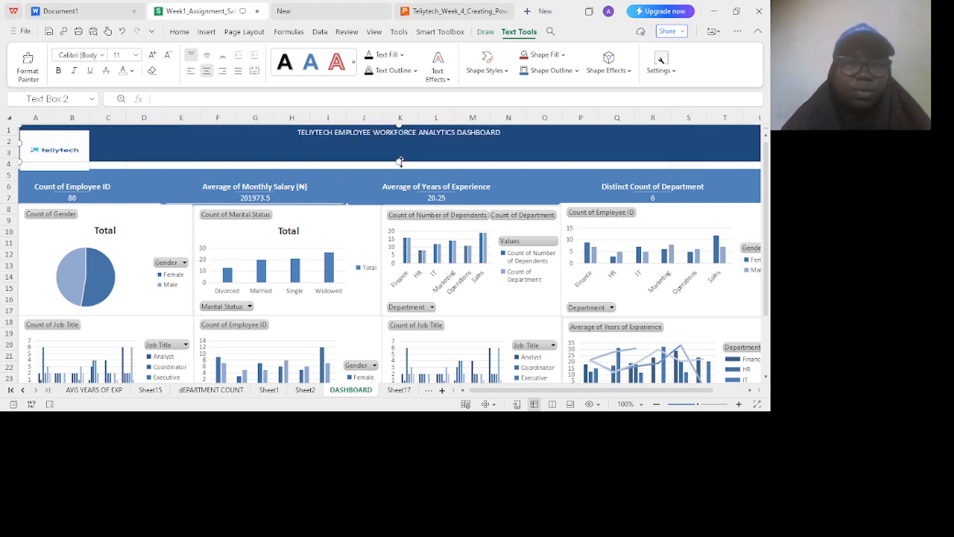
left_click(69, 164)
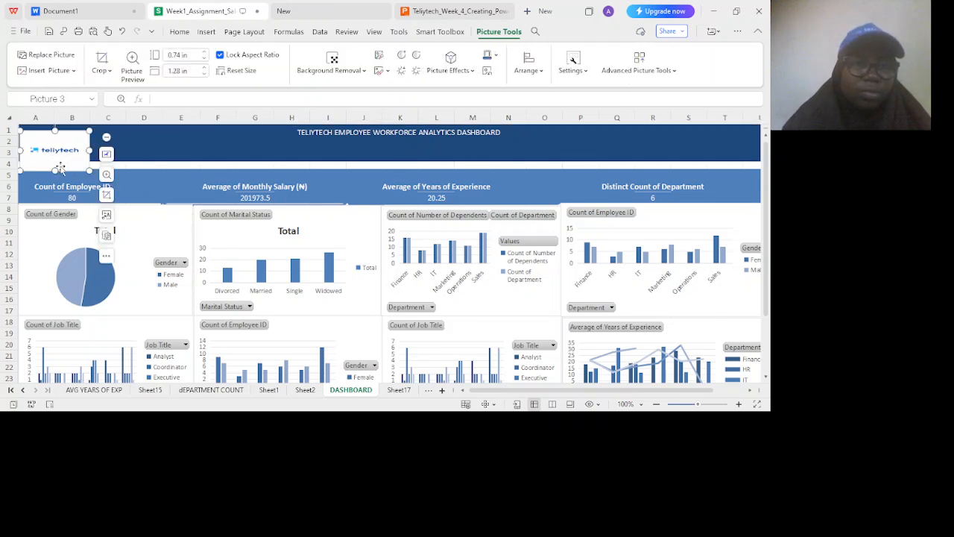
left_click_drag(53, 172, 54, 158)
Delete row 4 to close the gap between the title banner and the KPI cards.
left_click(182, 159)
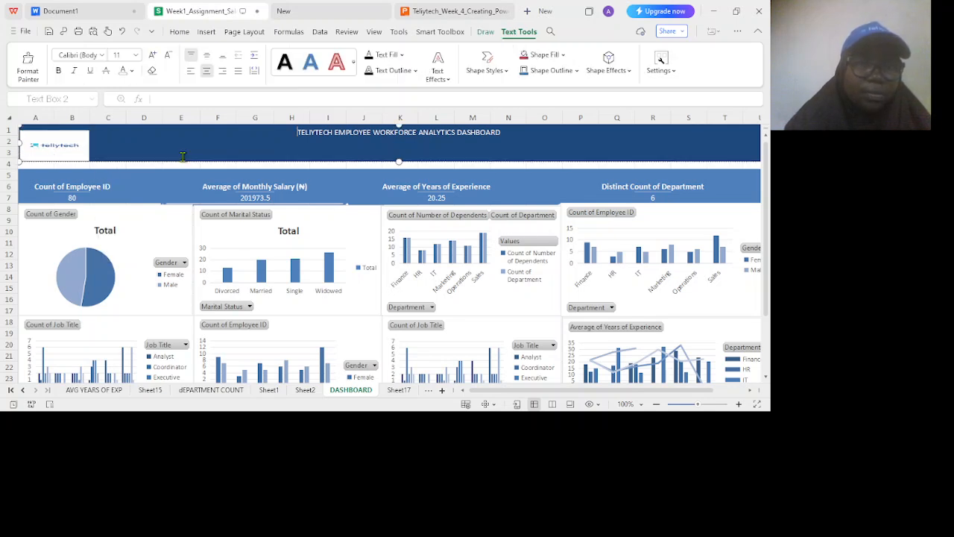
left_click(6, 164)
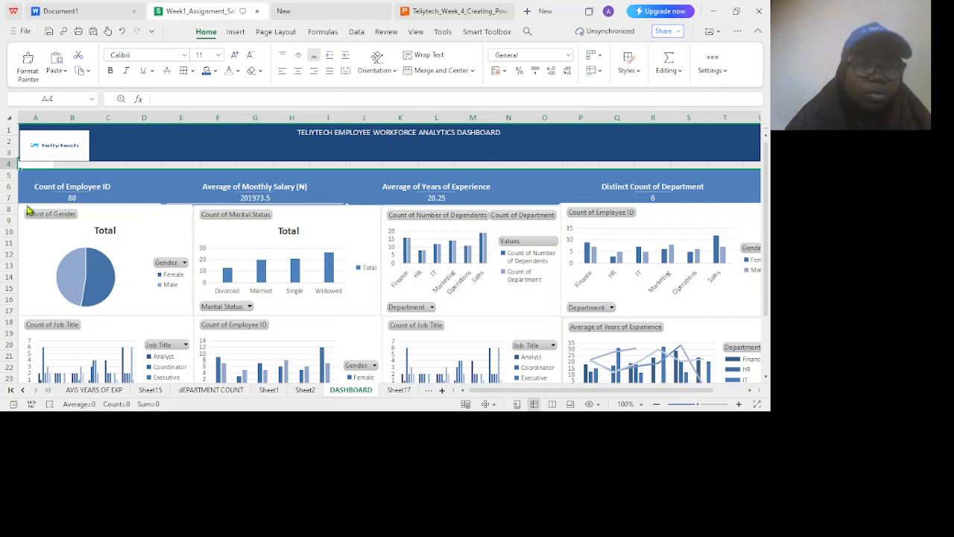
key("ctrl+minus")
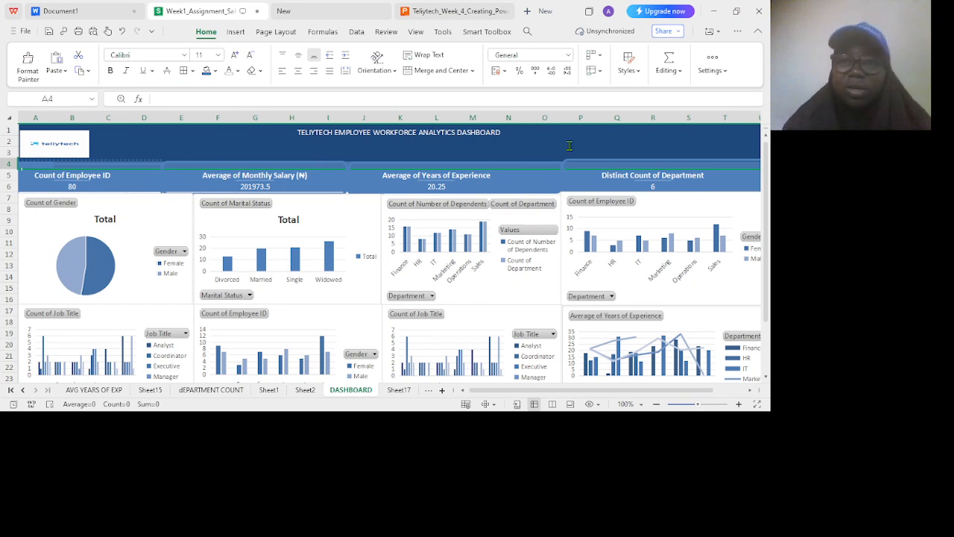
Lower the top edge of the Distinct Count of Department card, making it about 0.50 in high.
left_click(635, 158)
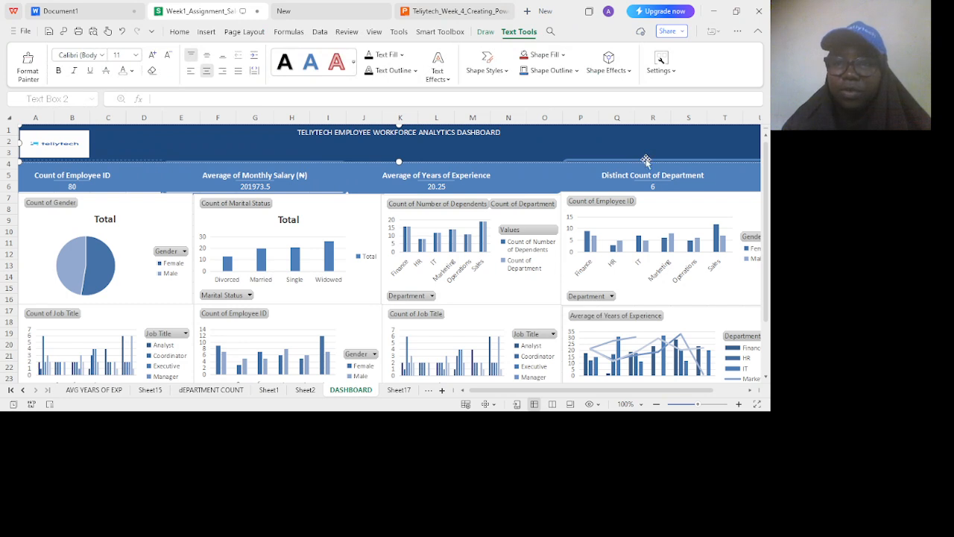
left_click(652, 161)
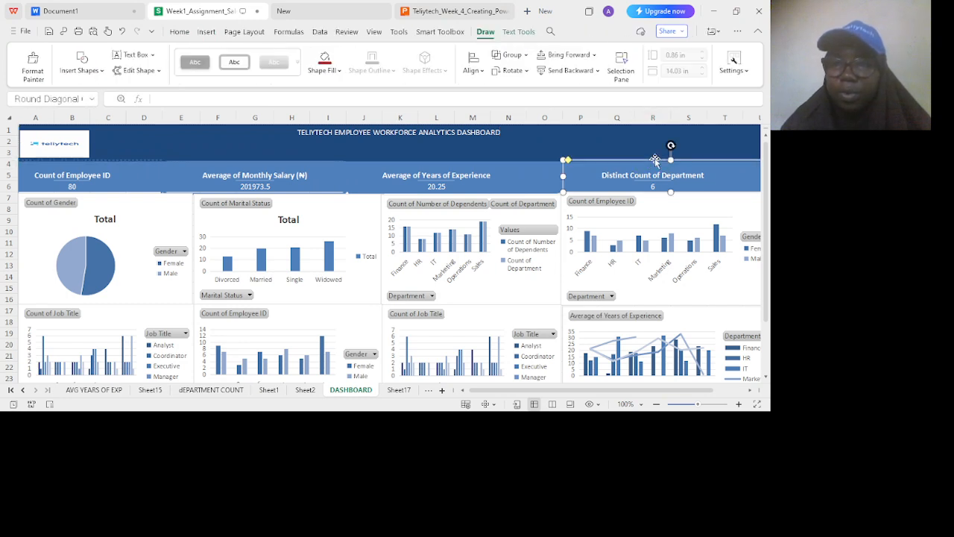
left_click_drag(671, 159, 671, 159)
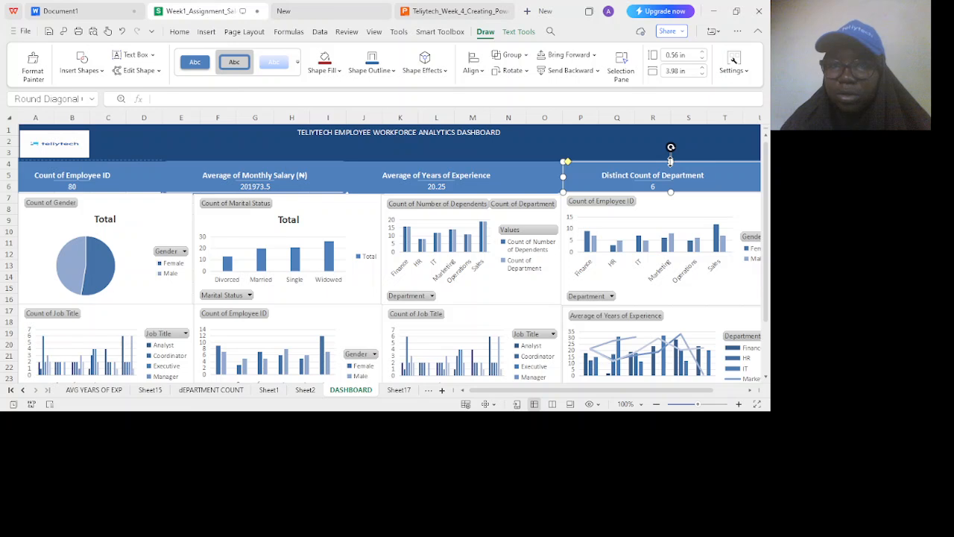
left_click(549, 149)
left_click(592, 165)
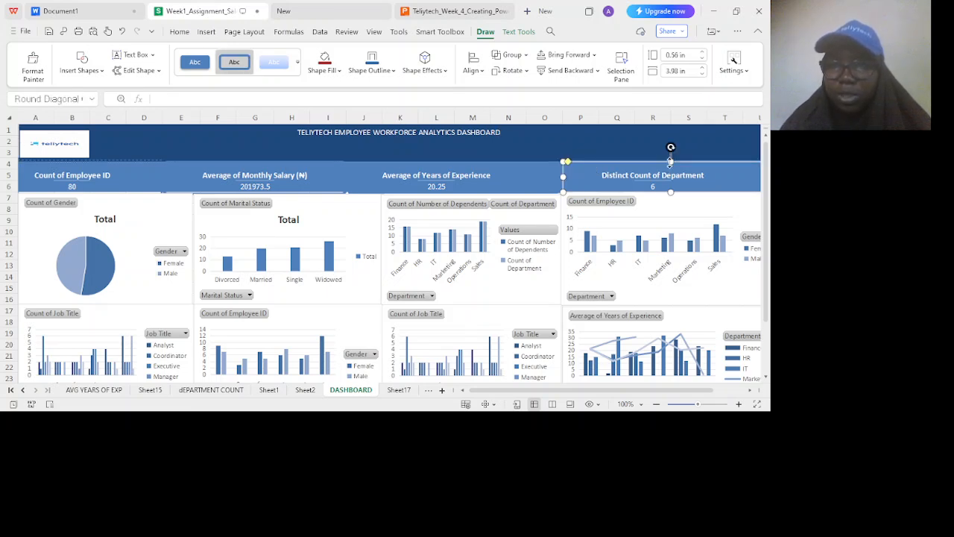
left_click_drag(671, 162, 671, 164)
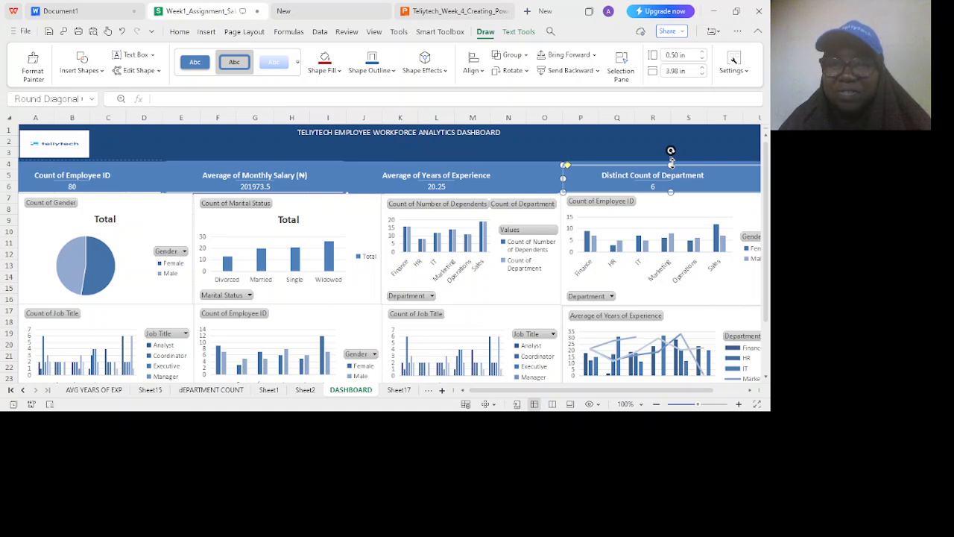
Make the banner title TELIYTECH EMPLOYEE WORKFORCE ANALYTICS DASHBOARD bold and italic.
left_click(549, 132)
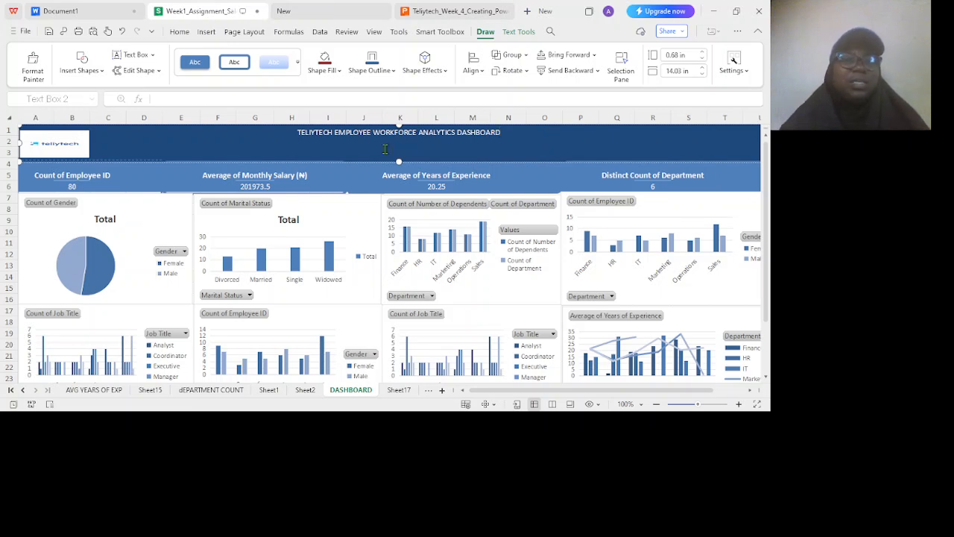
triple_click(295, 132)
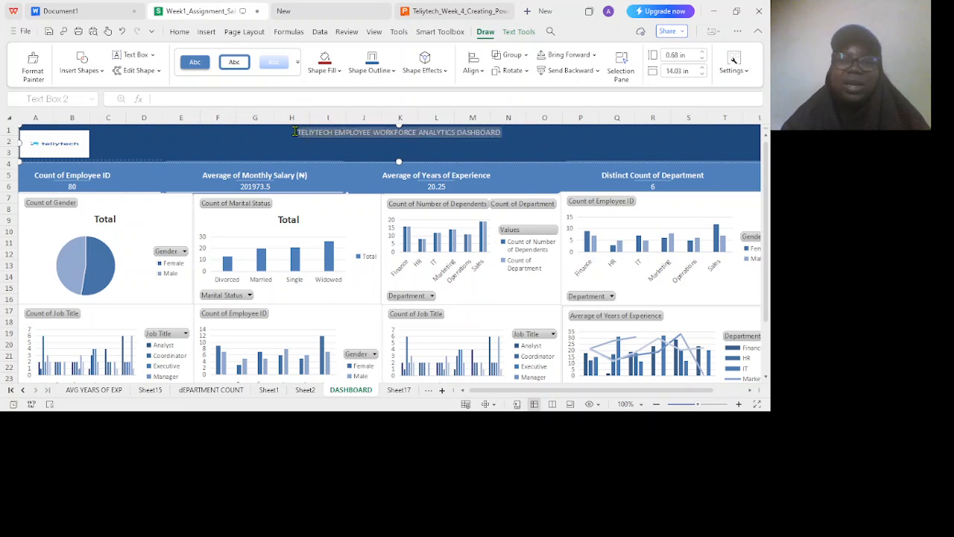
key("ctrl+b")
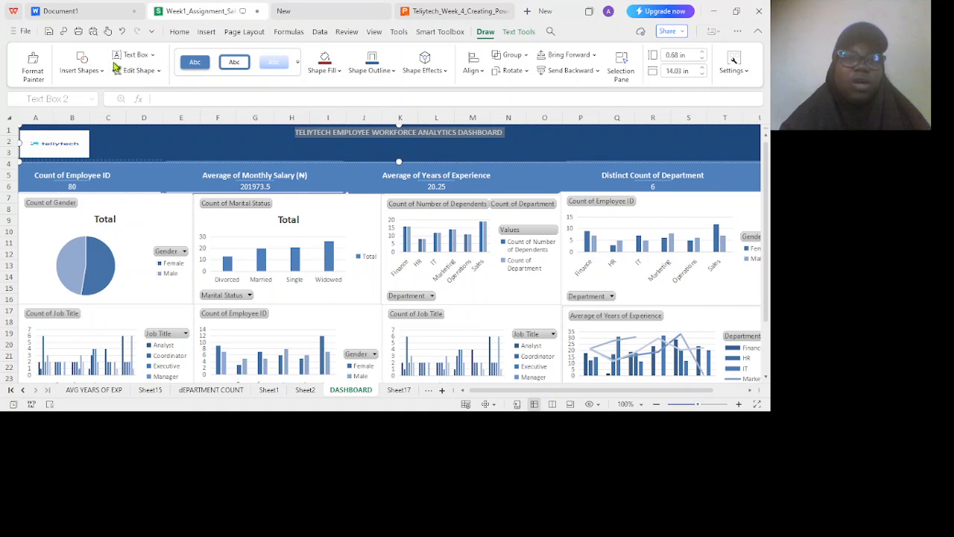
left_click(182, 32)
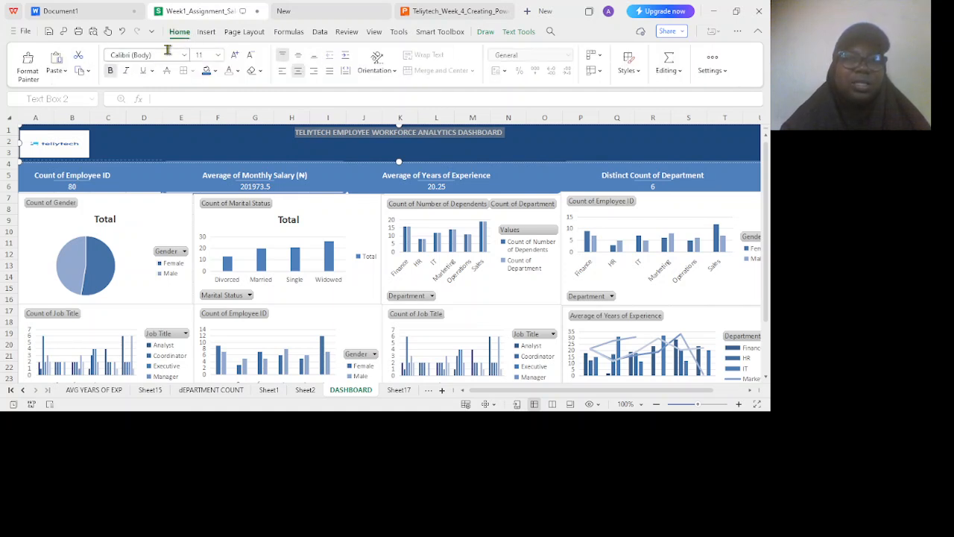
left_click(128, 72)
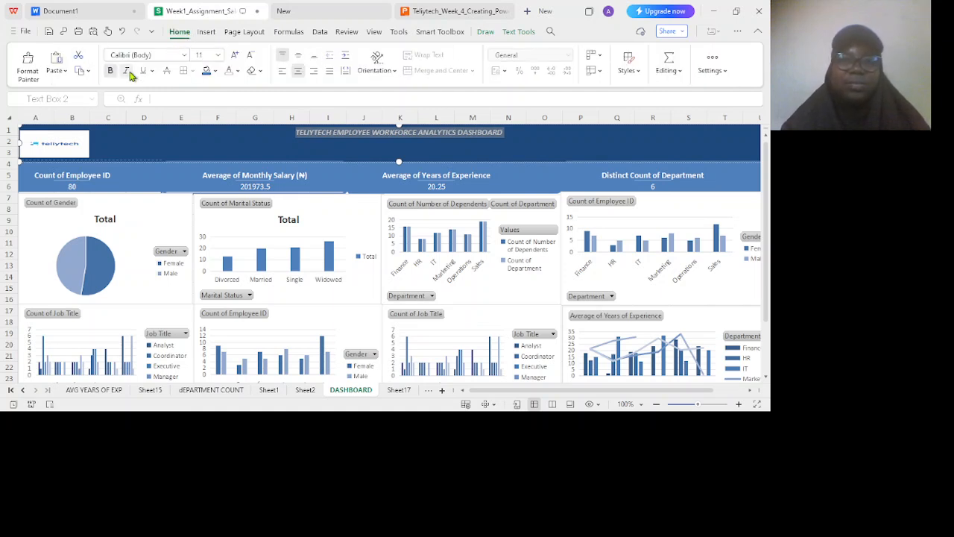
left_click(284, 143)
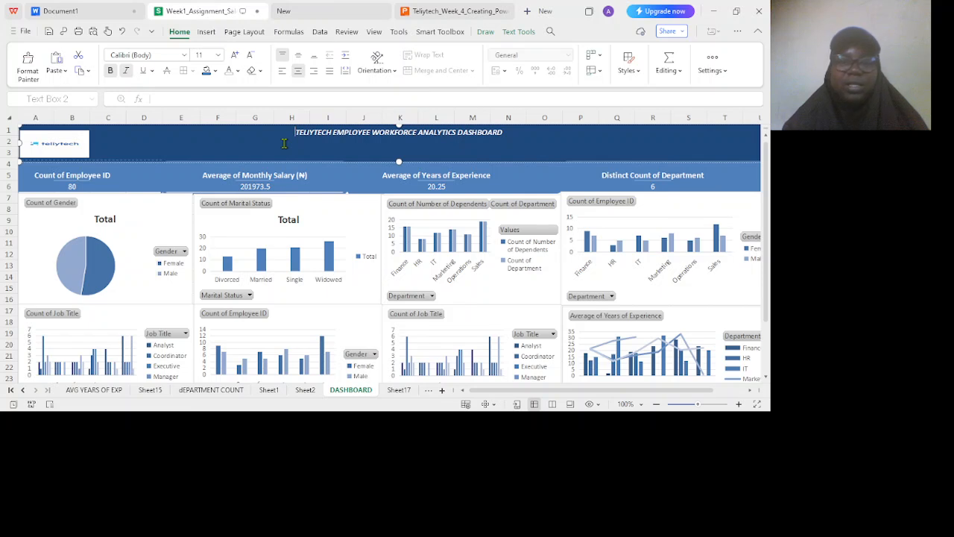